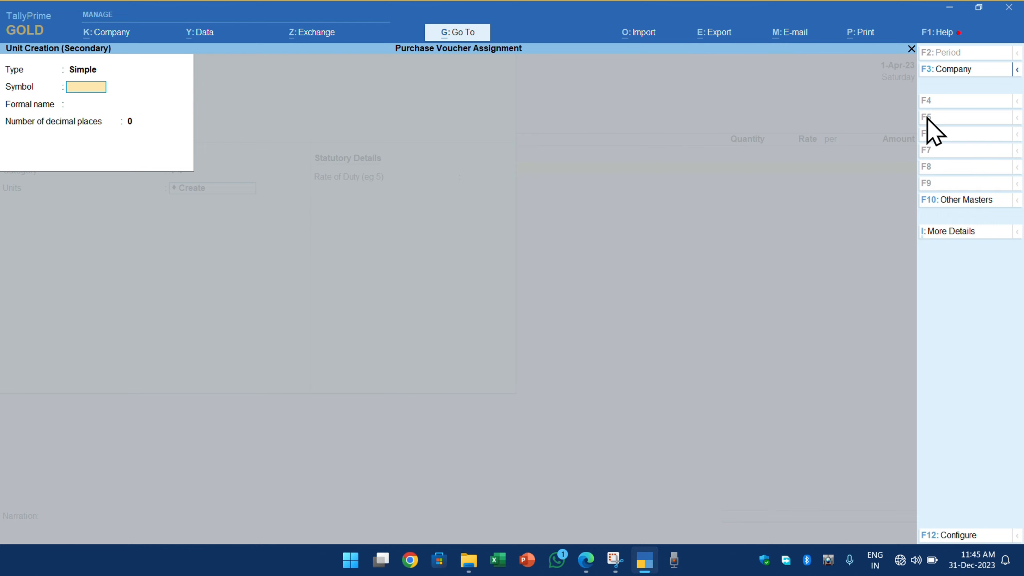
Step: Create the unit PCS with formal name PIECES and save the Hcl Computer P4 stock item without a duty rate
text(PCS)
key(Return)
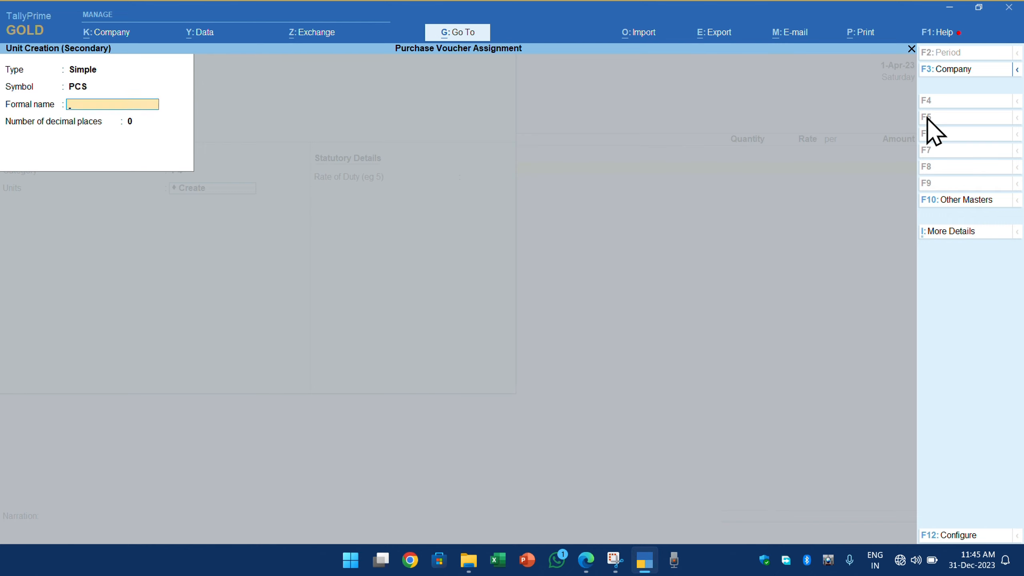
text(PIECES)
key(Return)
key(Return)
key(Return)
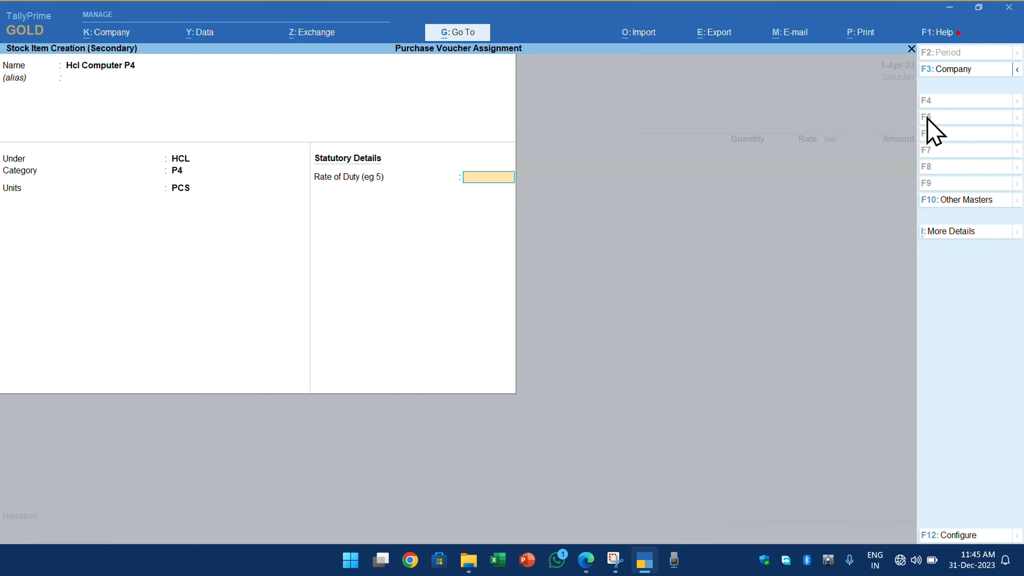
key(Return)
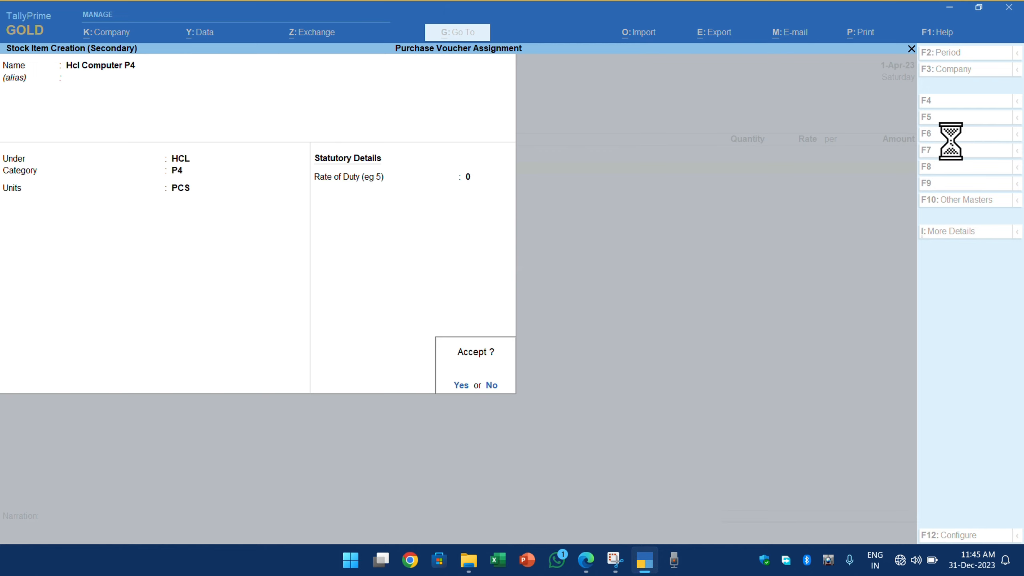
key(Return)
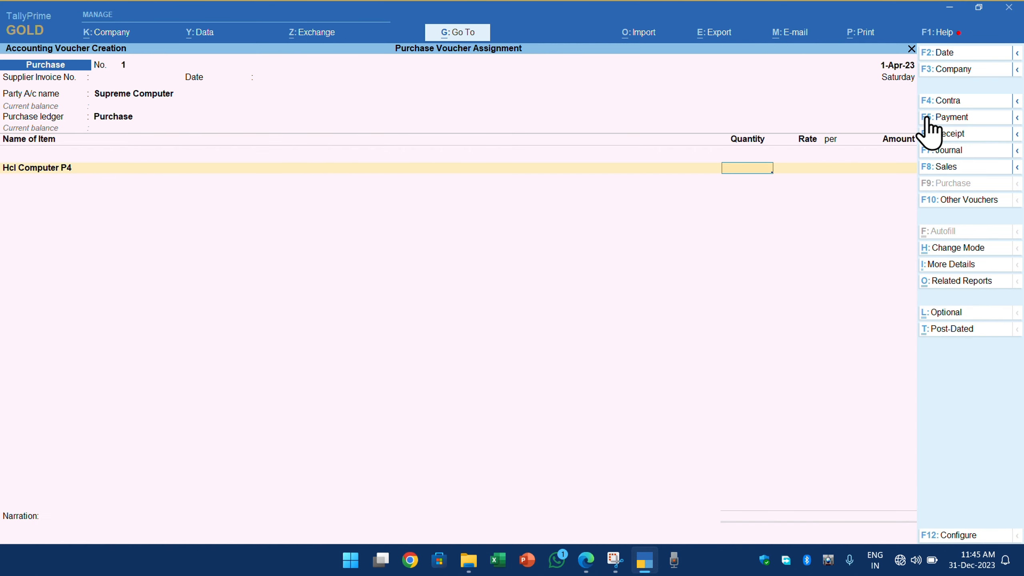
Step: Enter a quantity of 10 PCS at a rate of 10,000 per piece for Hcl Computer P4
text(10)
key(Return)
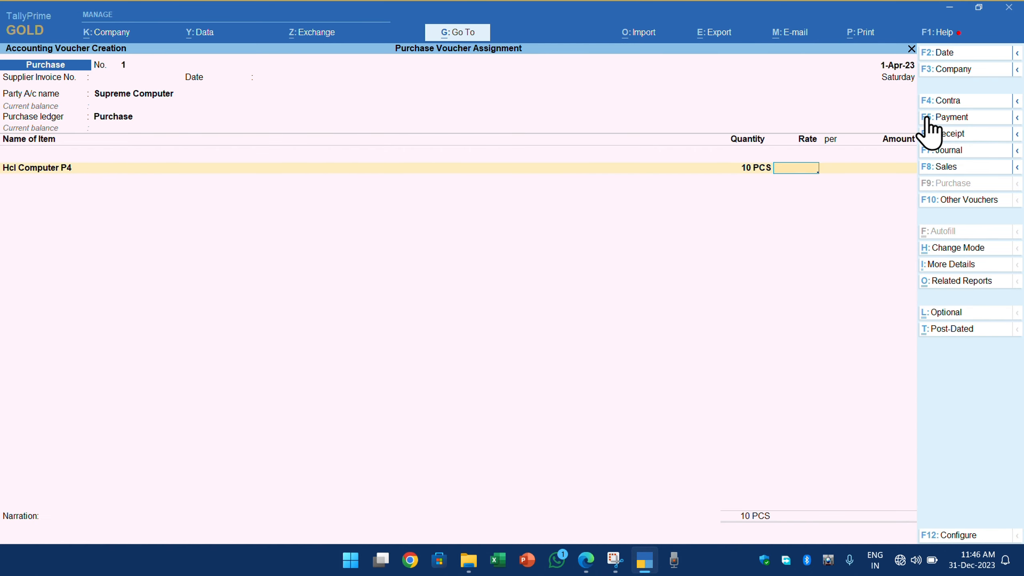
text(10000)
key(Return)
key(Return)
key(Return)
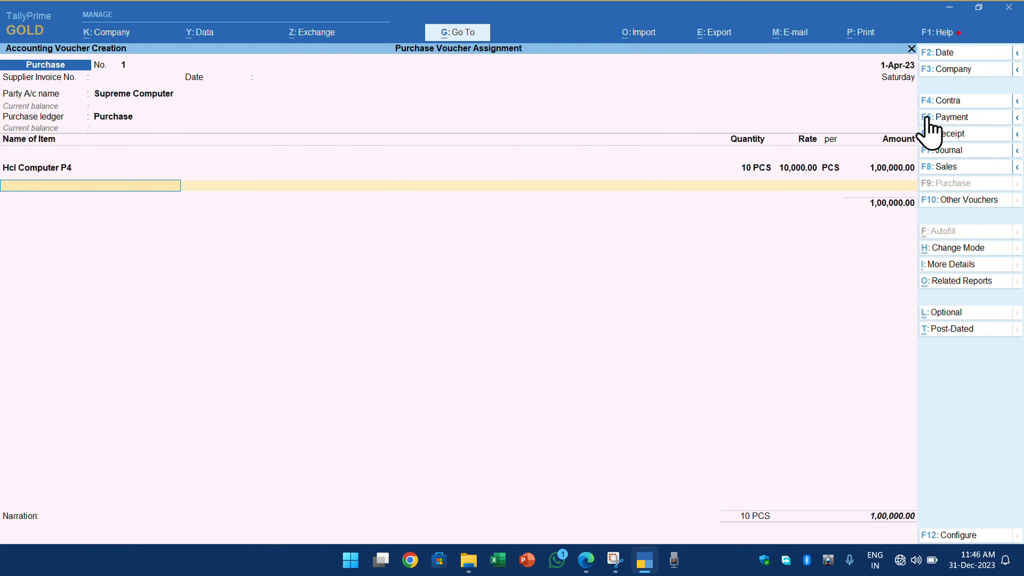
Step: Check the next purchase in the assignment PDF and start a new stock item named IBM COMPUTER P4 without an alias
key(alt+Tab)
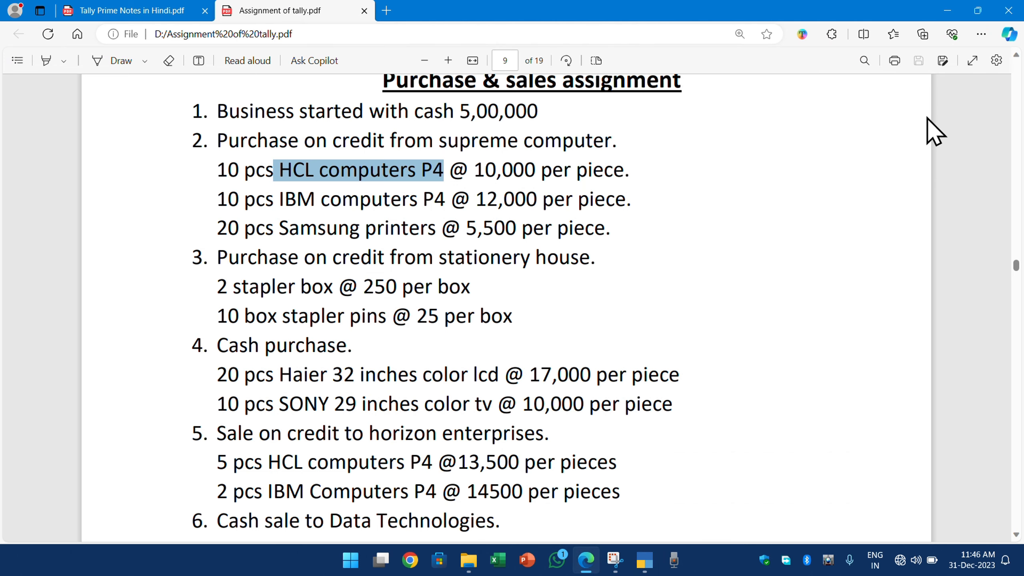
key(alt+Tab)
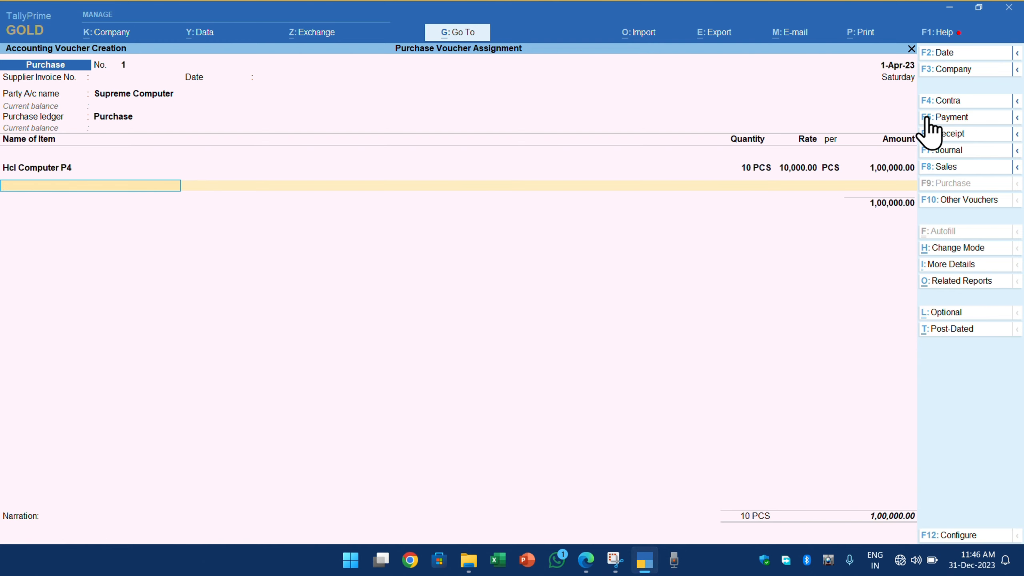
key(alt+c)
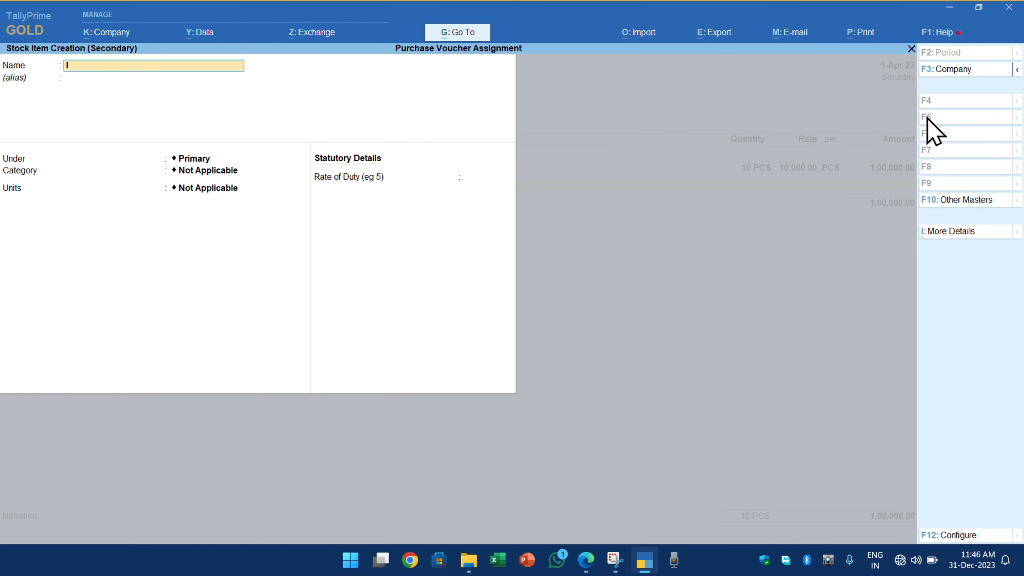
text(Ib)
key(BackSpace)
text(BM COMPUTER)
key(Return)
key(BackSpace)
key(Return)
key(Return)
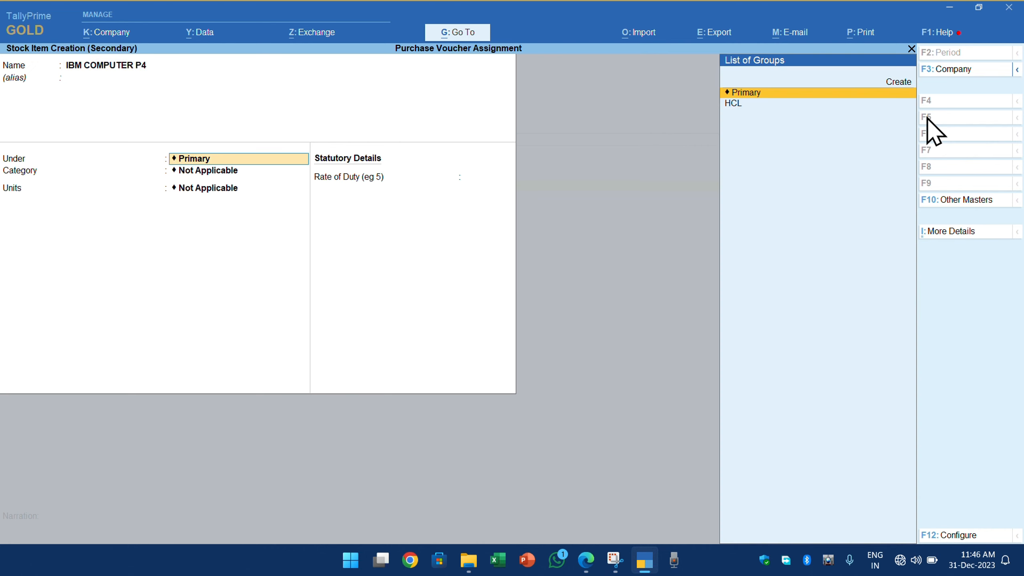
Step: Create the stock group IBM under Primary and assign it to the IBM COMPUTER P4 item
key(Return)
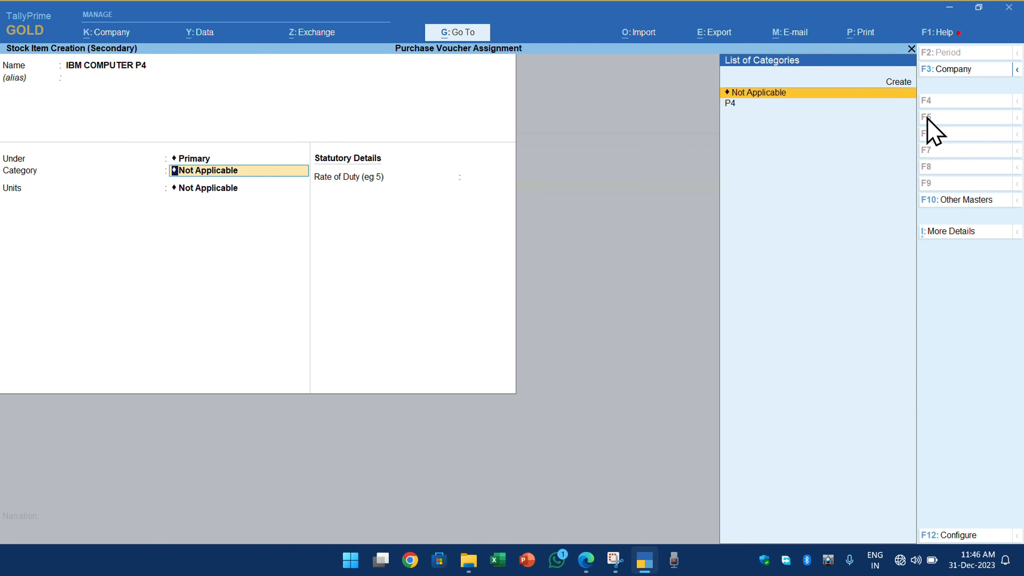
key(BackSpace)
key(Up)
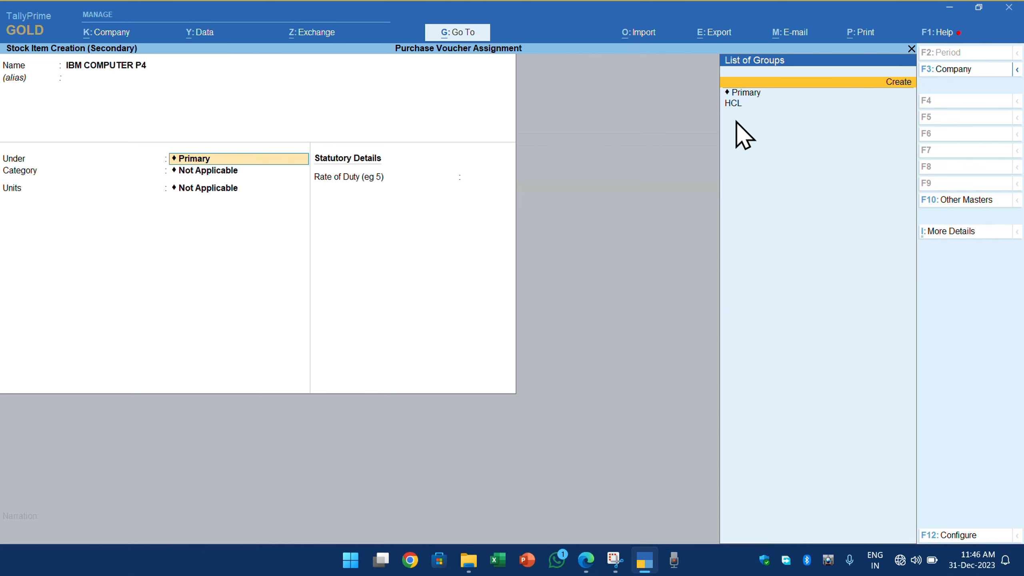
key(alt+c)
text(IBM)
key(Return)
key(Return)
key(Return)
key(Return)
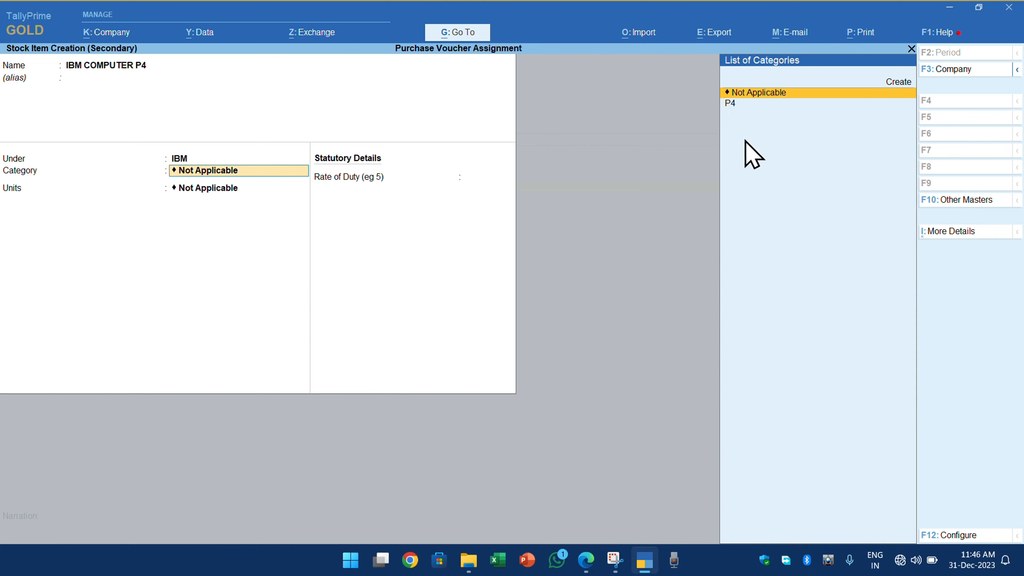
Step: Set the item's category to P4 and its units to PCS, and save the IBM COMPUTER P4 stock item
key(Down)
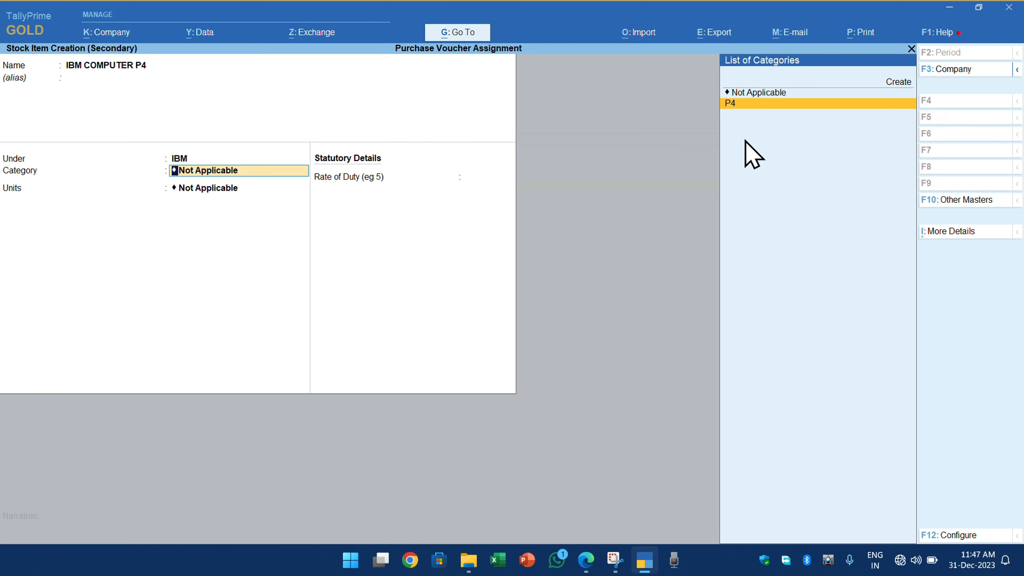
key(Return)
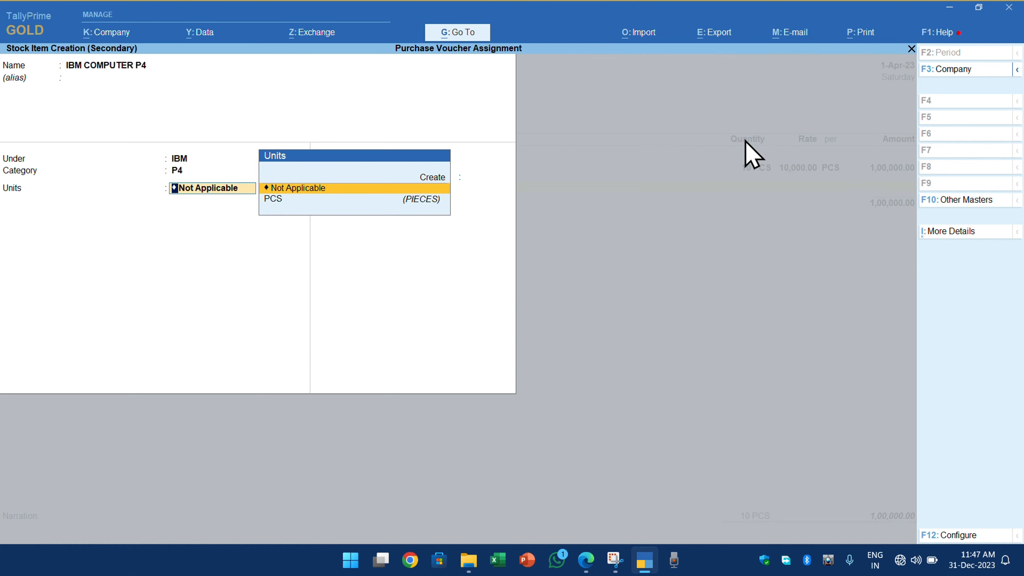
key(Down)
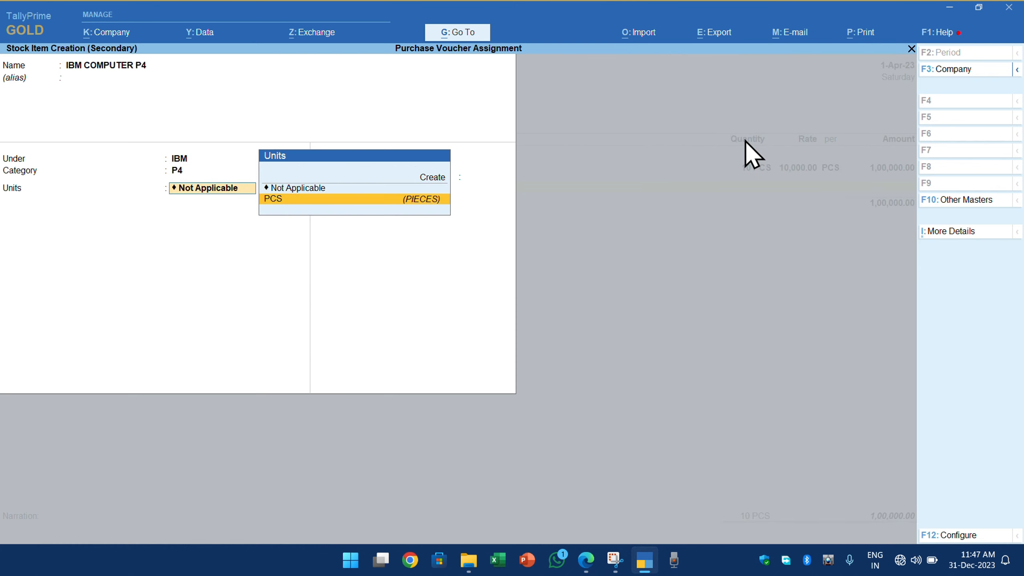
key(Return)
key(Return)
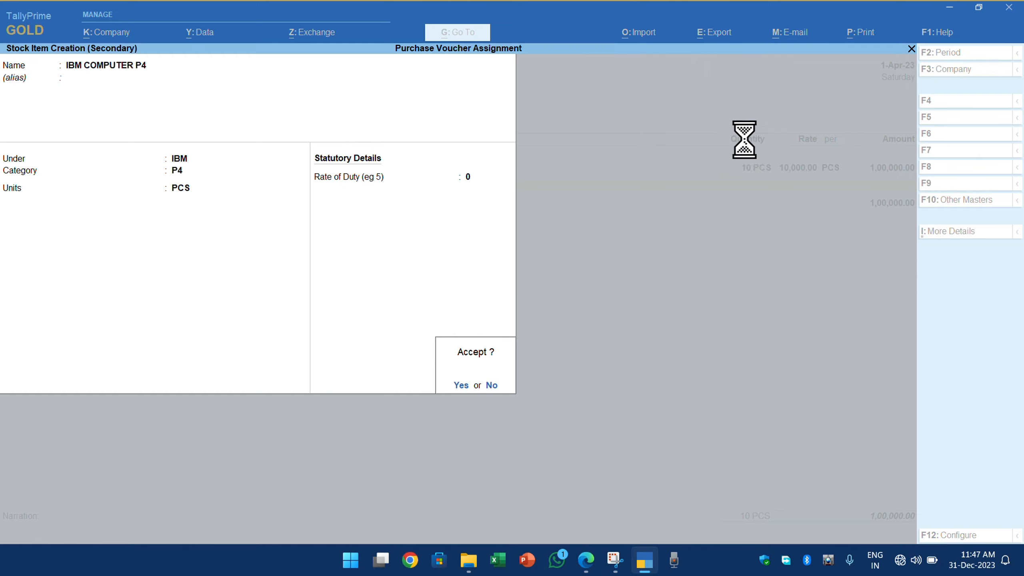
key(Return)
Step: Check the assignment PDF and enter 10 PCS at a rate of 12,000 per piece for IBM COMPUTER P4
key(alt+Tab)
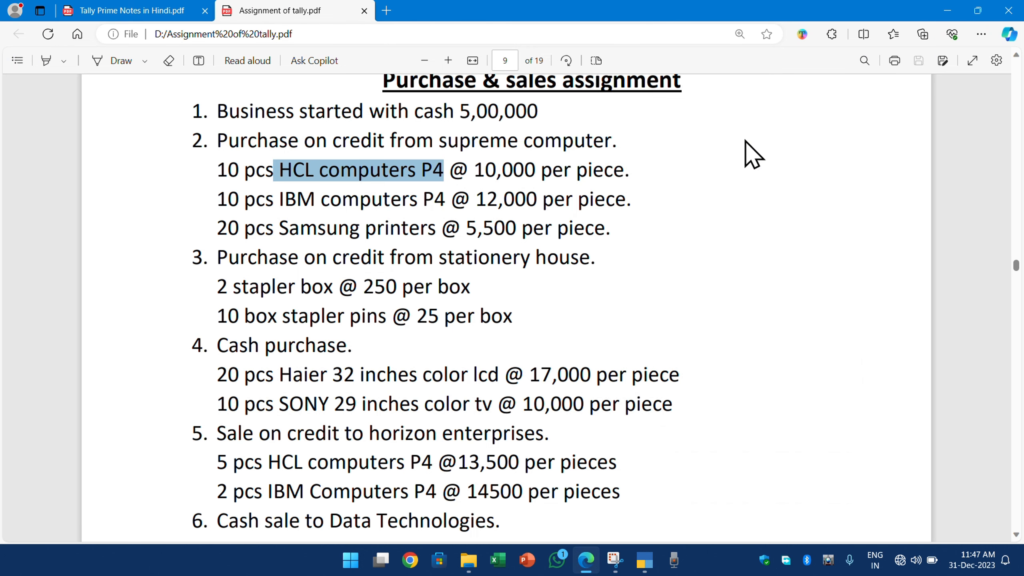
key(alt+Tab)
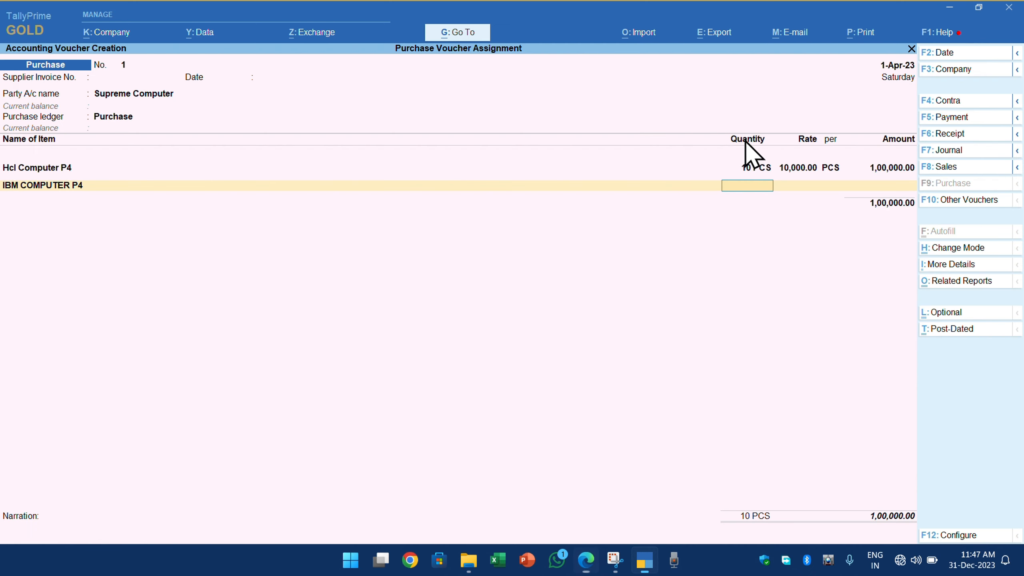
text(10)
key(Return)
text(12000)
key(Return)
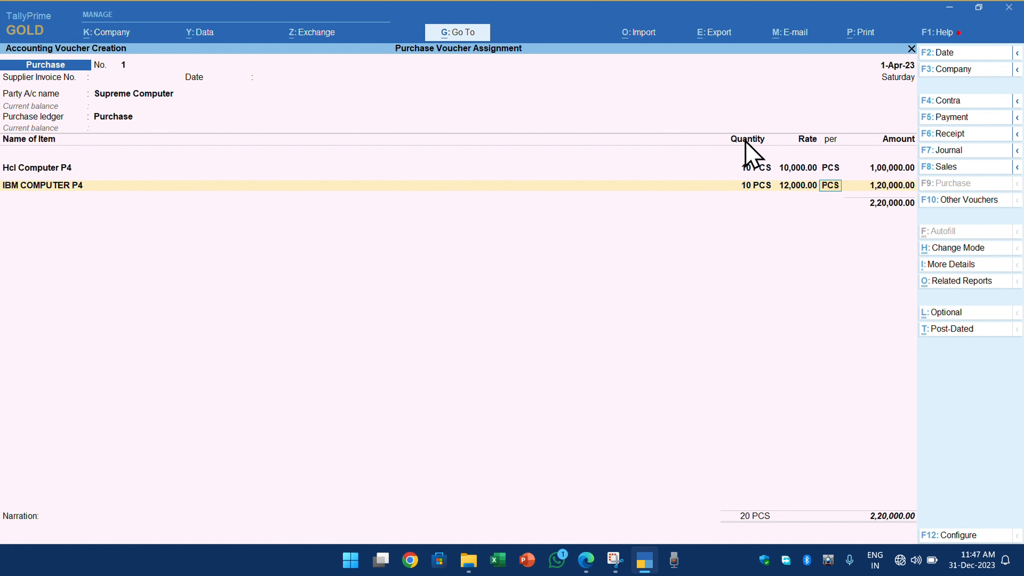
key(Return)
key(Return)
Step: Check the third purchased item in the assignment PDF and start a new stock item named SAMSUNG PRINTERS
key(alt+Tab)
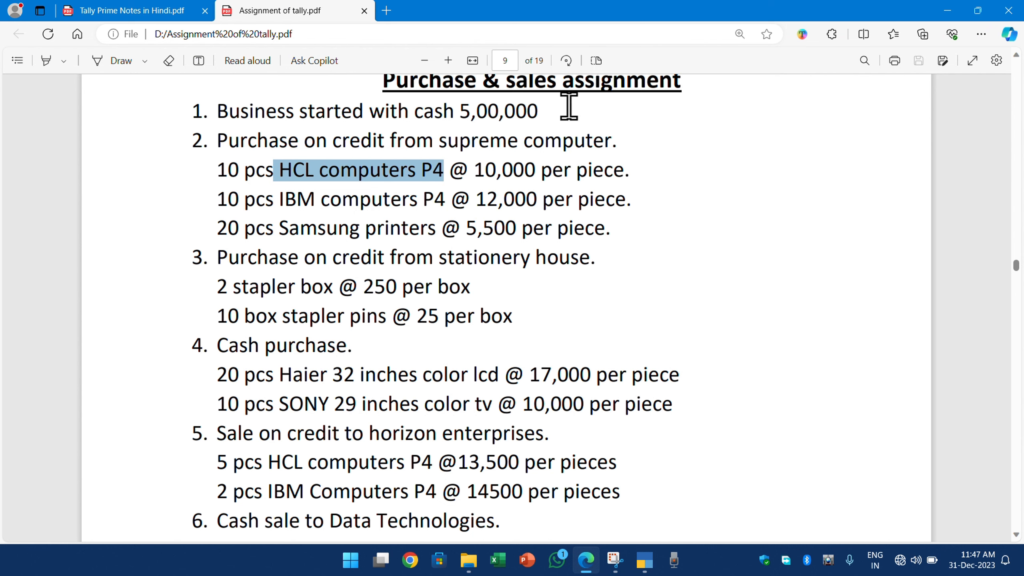
click(243, 234)
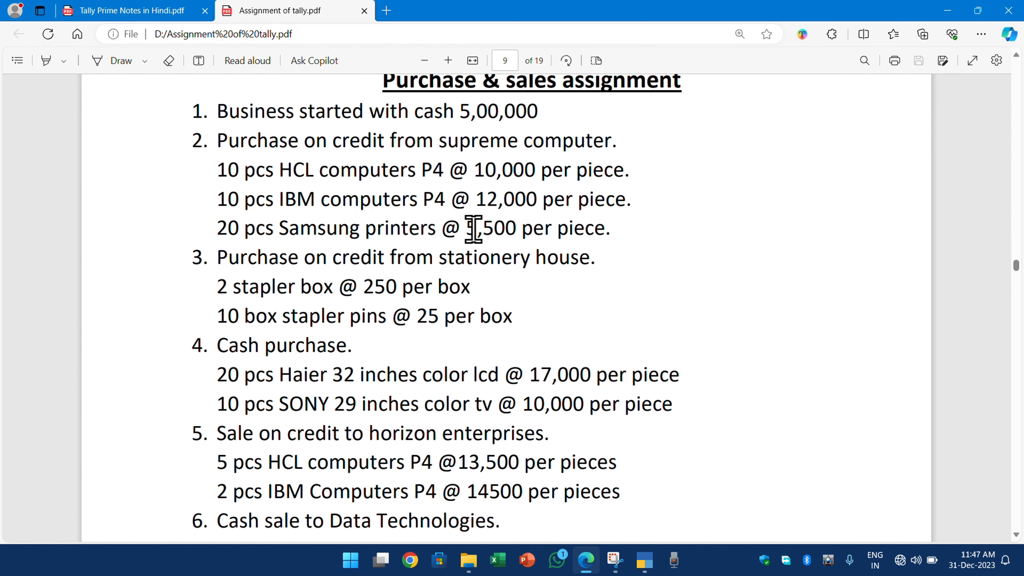
key(alt+Tab)
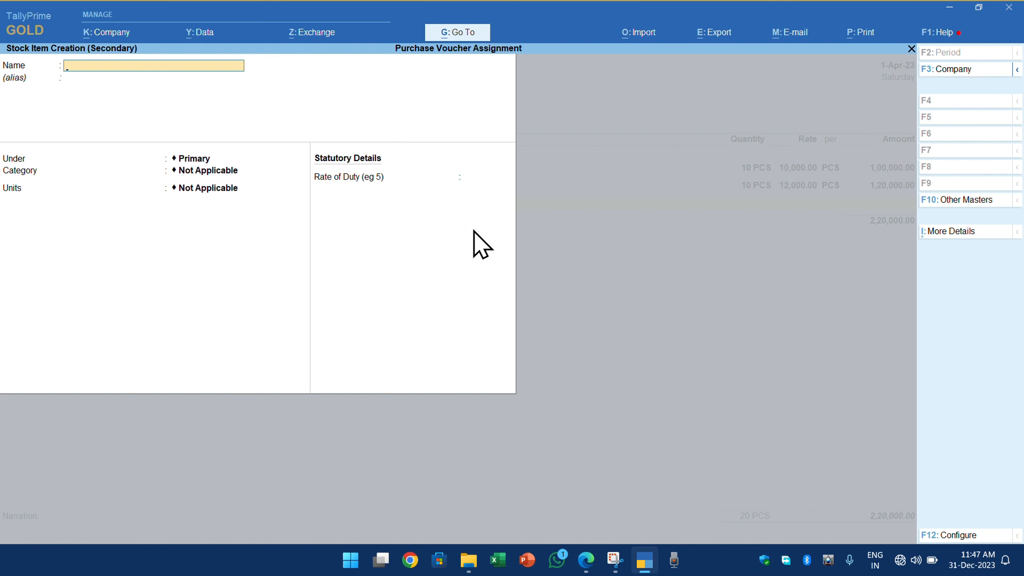
text(SAMSUNG PRINTERW)
key(BackSpace)
text(S)
key(Return)
key(Return)
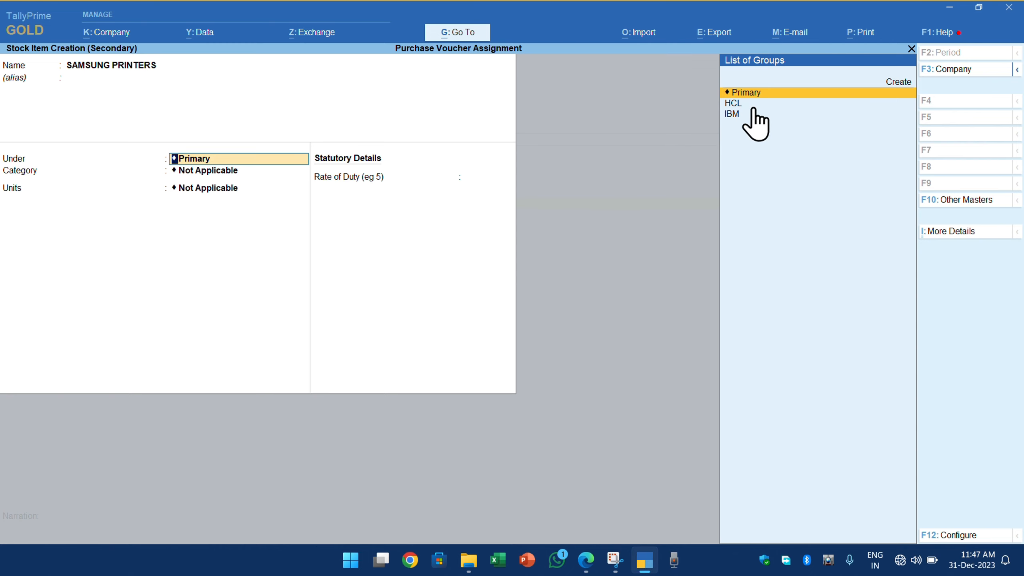
Step: Create the stock group SAMSUNG under Primary and assign it to the SAMSUNG PRINTERS item
key(Up)
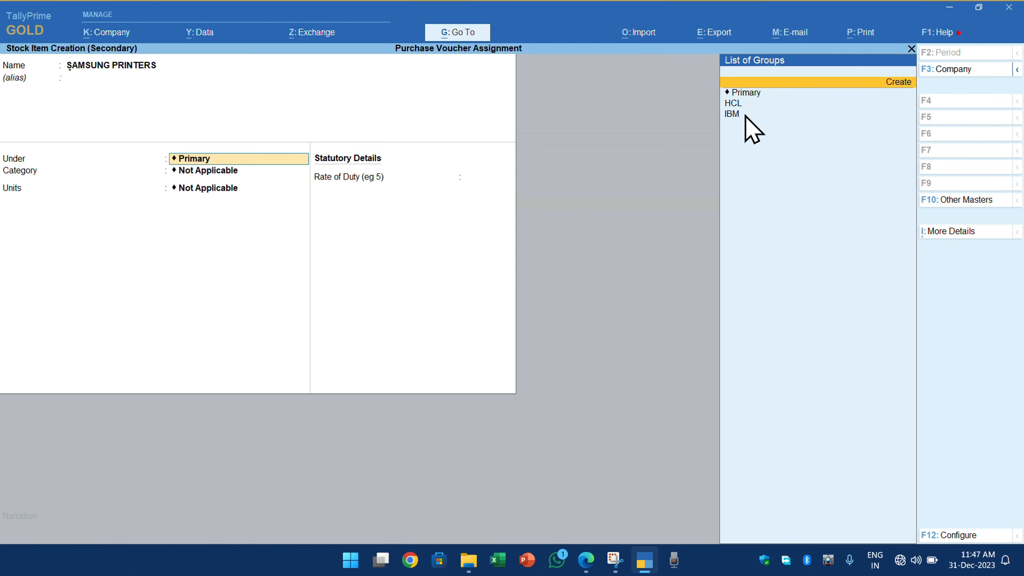
key(Return)
text(SAMSUNG)
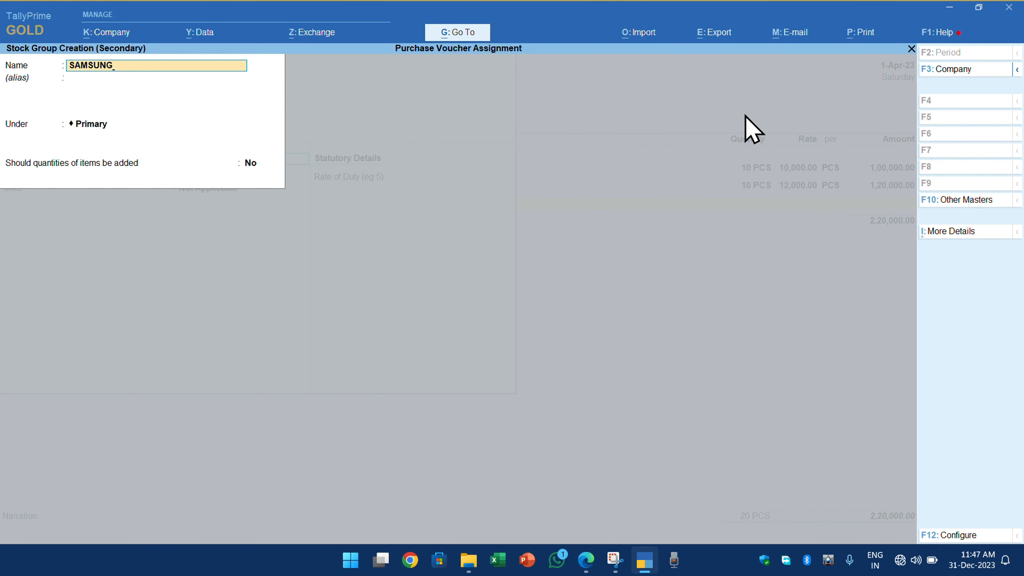
key(Return)
key(Return)
key(Return)
key(Return)
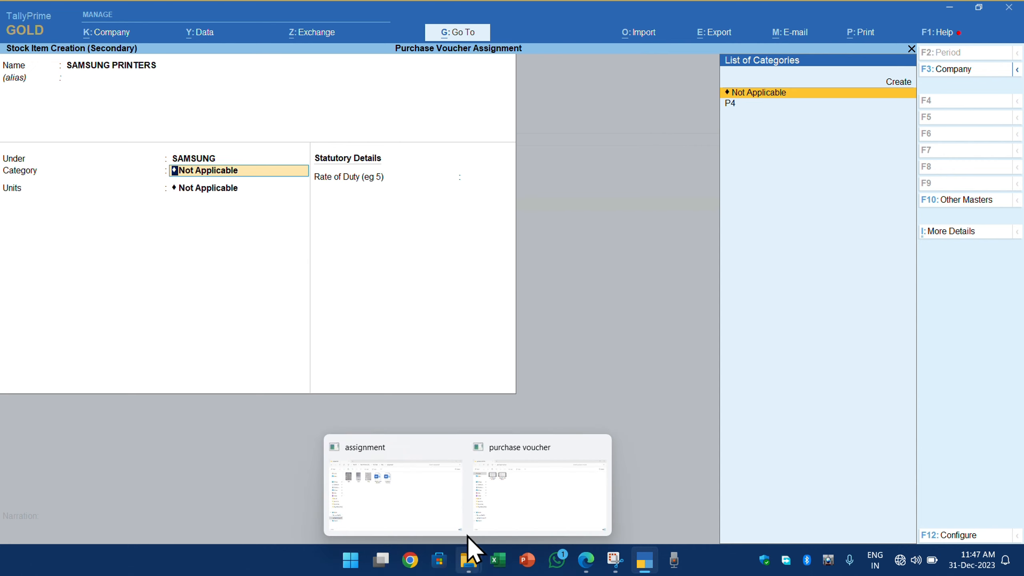
Step: Recheck the assignment PDF, leave category and units as Not Applicable, and save the SAMSUNG PRINTERS stock item
key(alt+Tab)
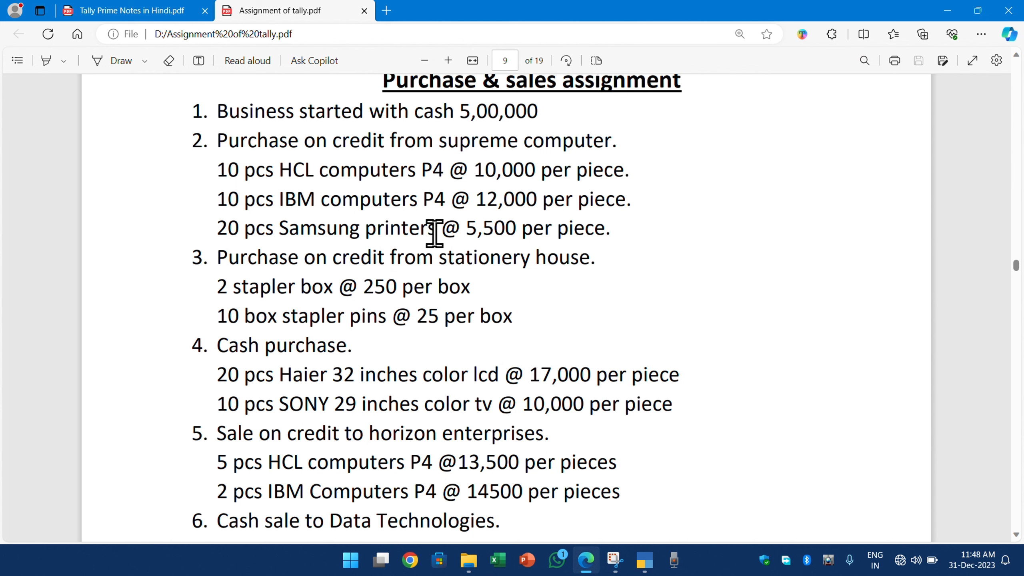
key(alt+Tab)
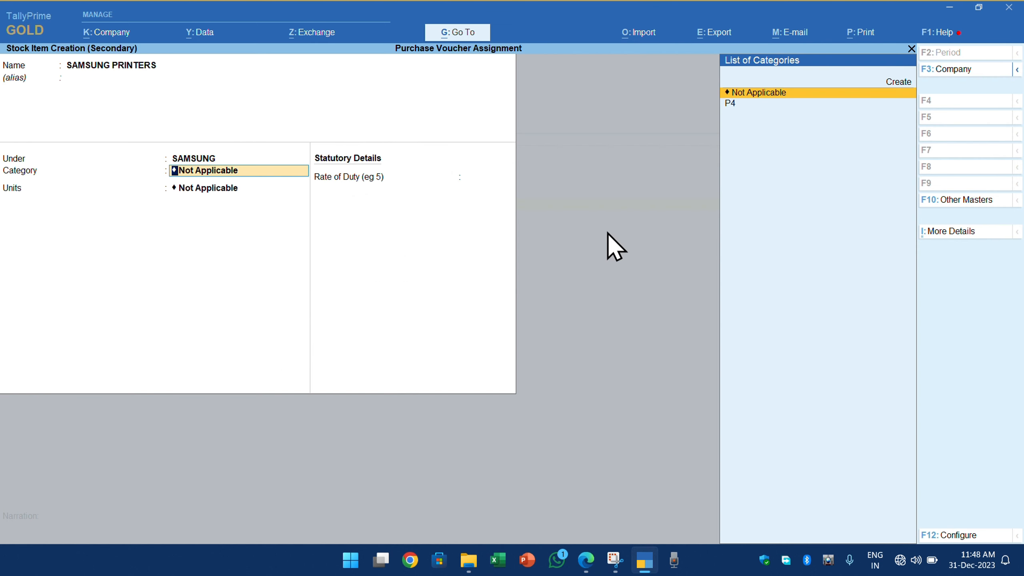
key(Return)
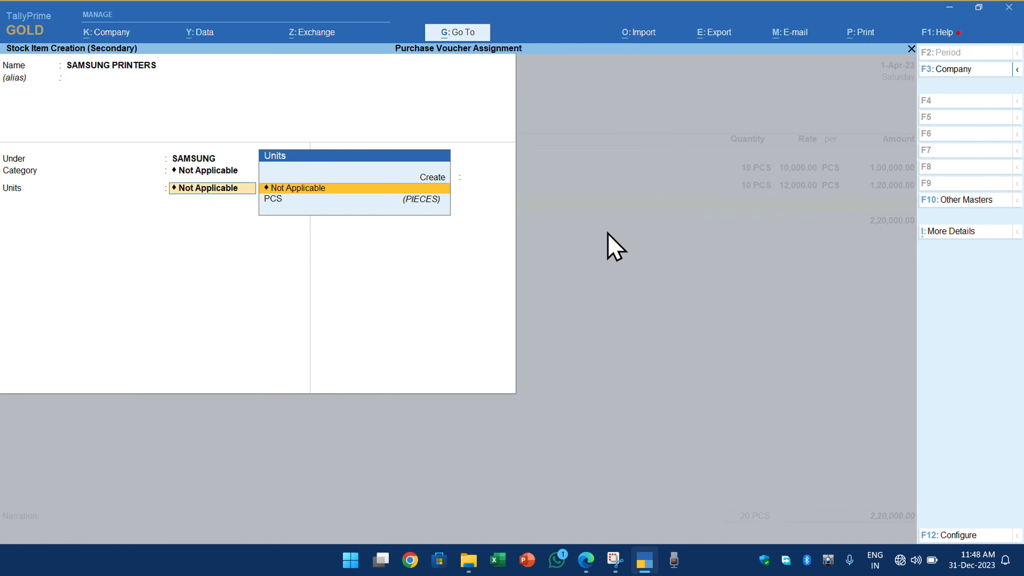
key(Down)
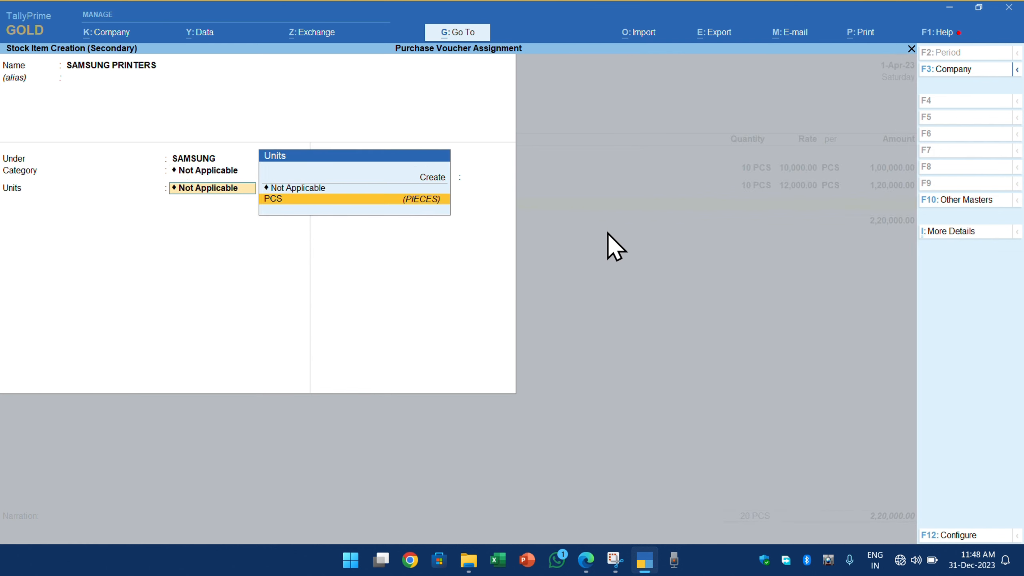
key(Up)
key(Return)
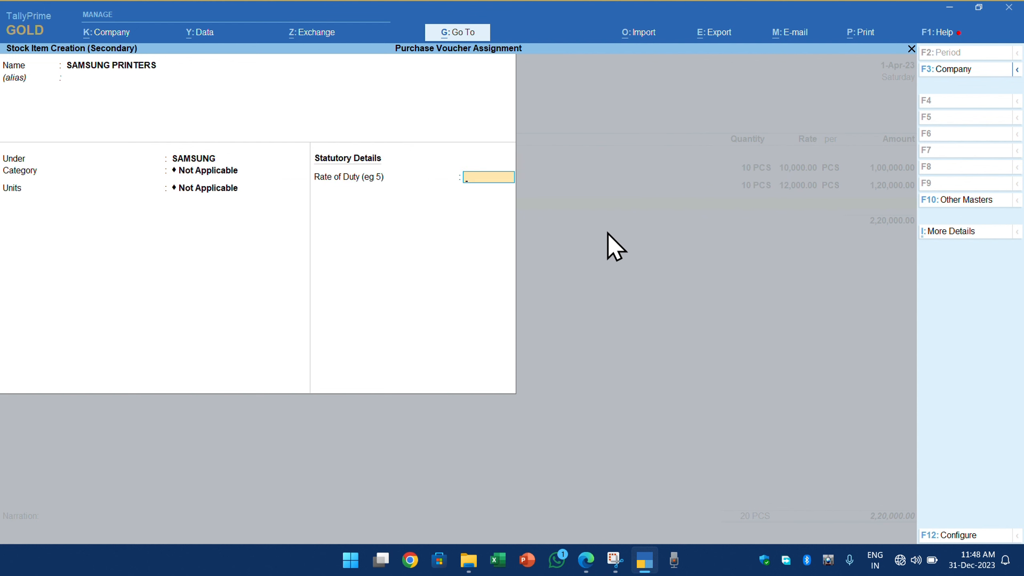
key(Return)
key(Return)
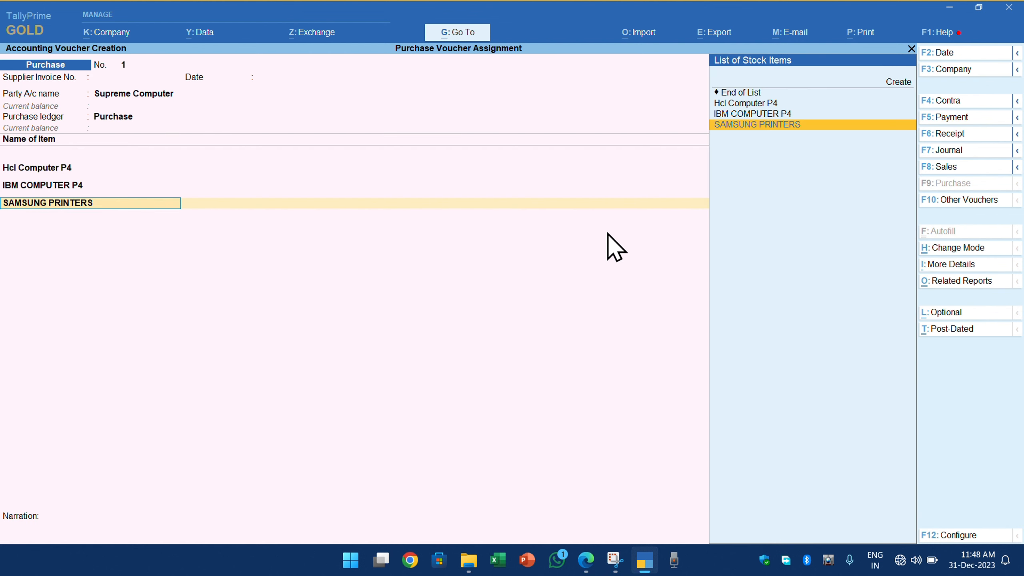
Step: Reopen the SAMSUNG PRINTERS stock item for alteration from the voucher, set its units to PCS and save it
key(Return)
key(Return)
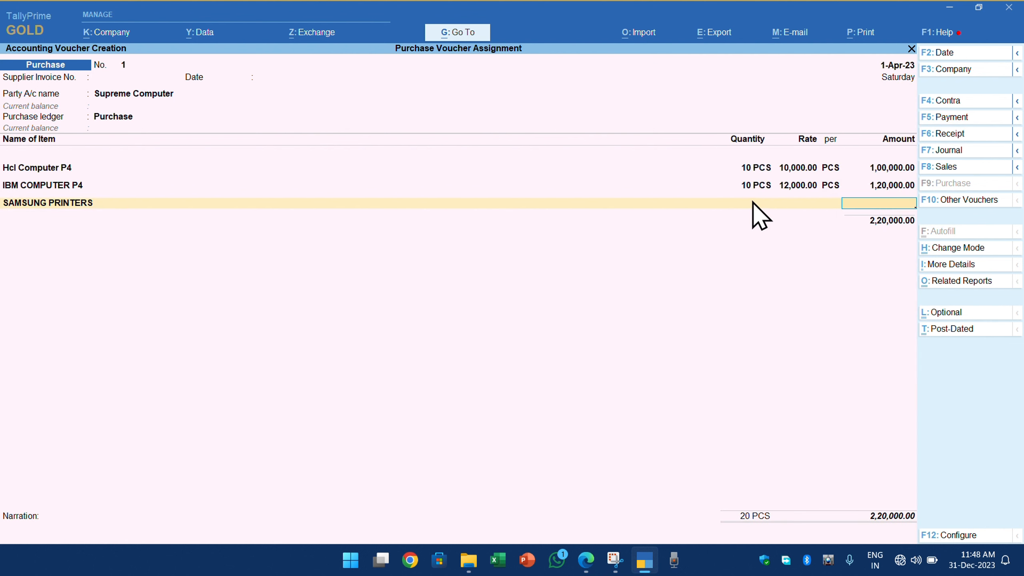
key(BackSpace)
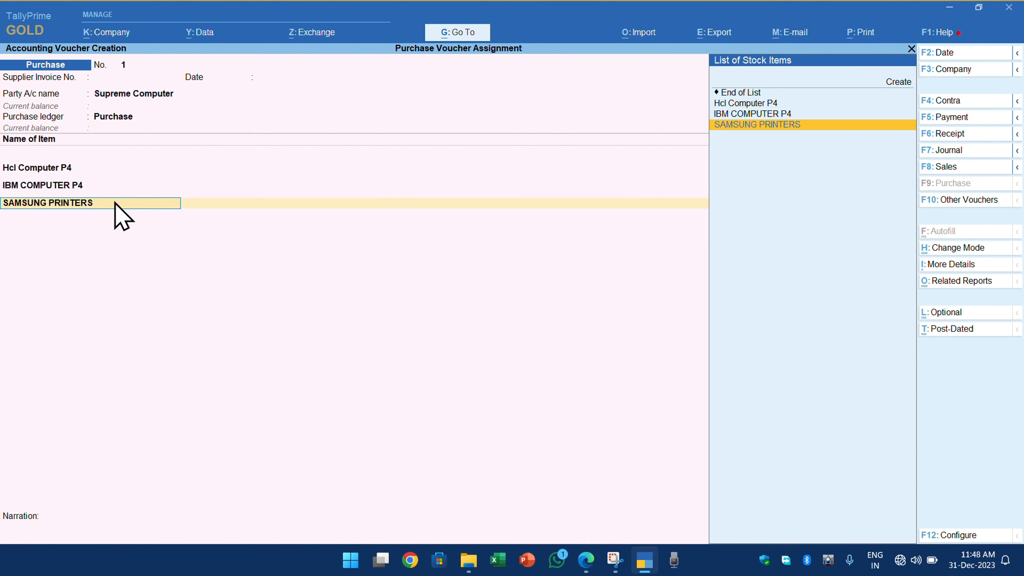
key(ctrl+Return)
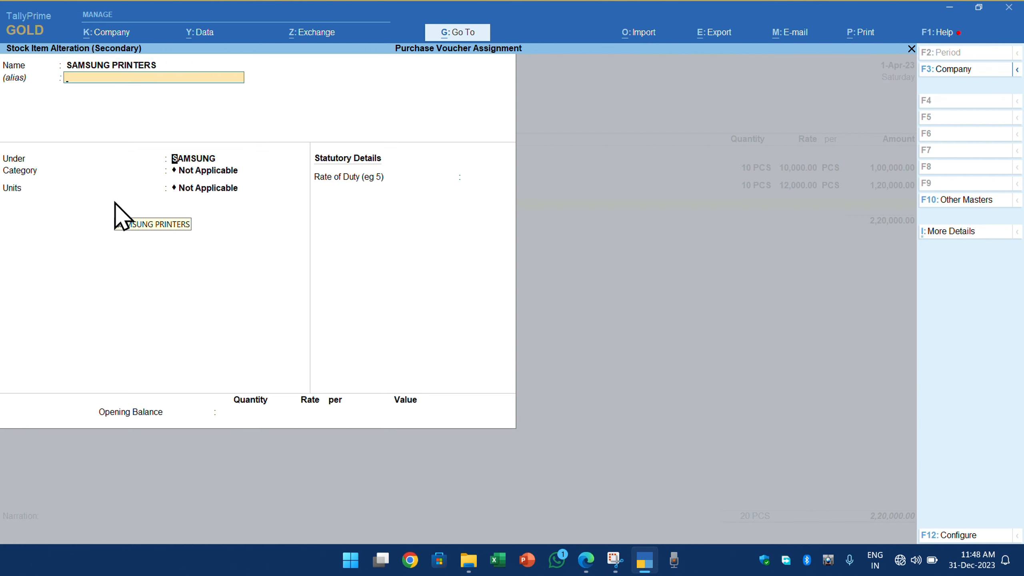
key(Return)
key(Return)
key(Down)
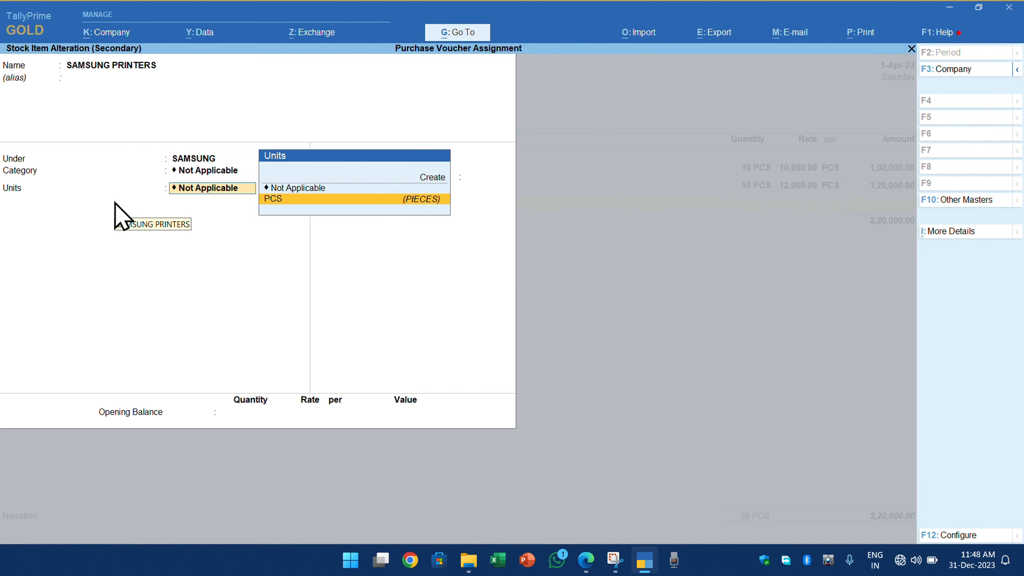
key(Return)
key(Return)
key(Return)
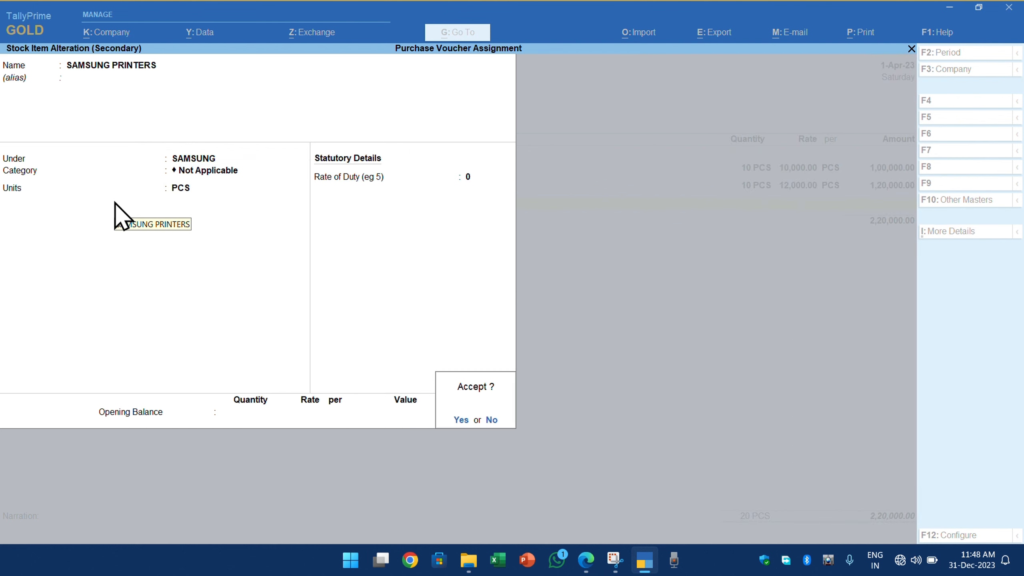
key(Return)
key(Return)
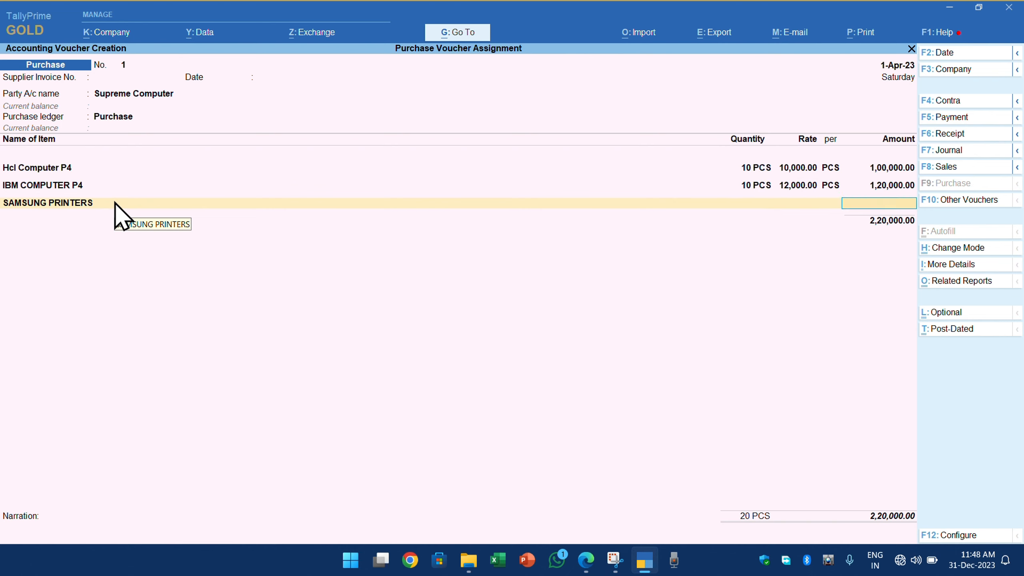
Step: Enter 20 PCS at a rate of 5,500 per piece for SAMSUNG PRINTERS
key(BackSpace)
text(20)
key(Return)
text(5500)
key(Return)
key(Return)
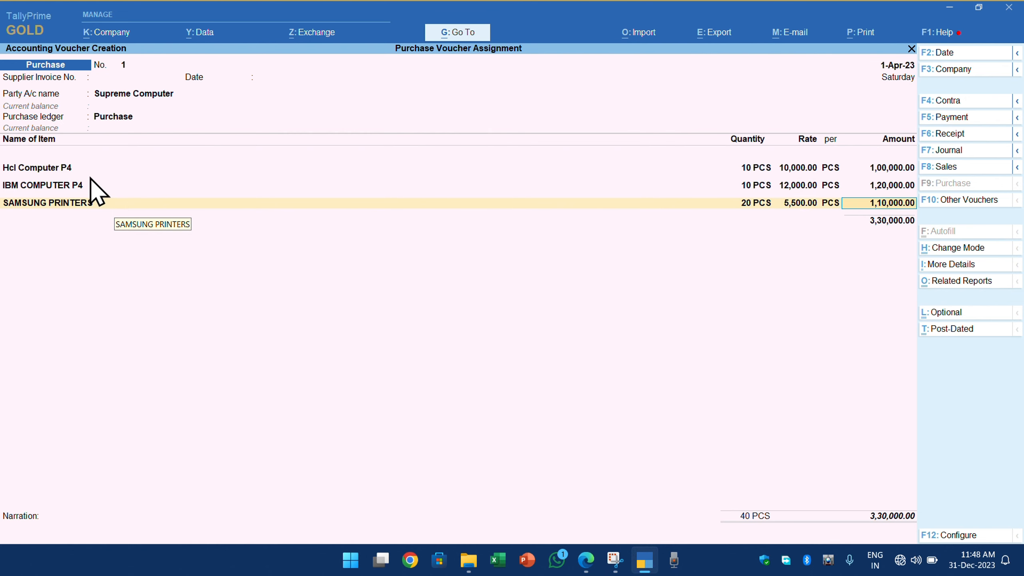
Step: End the item list, leave the narration blank and save the Supreme Computer purchase voucher
key(Return)
key(Return)
key(Return)
key(Return)
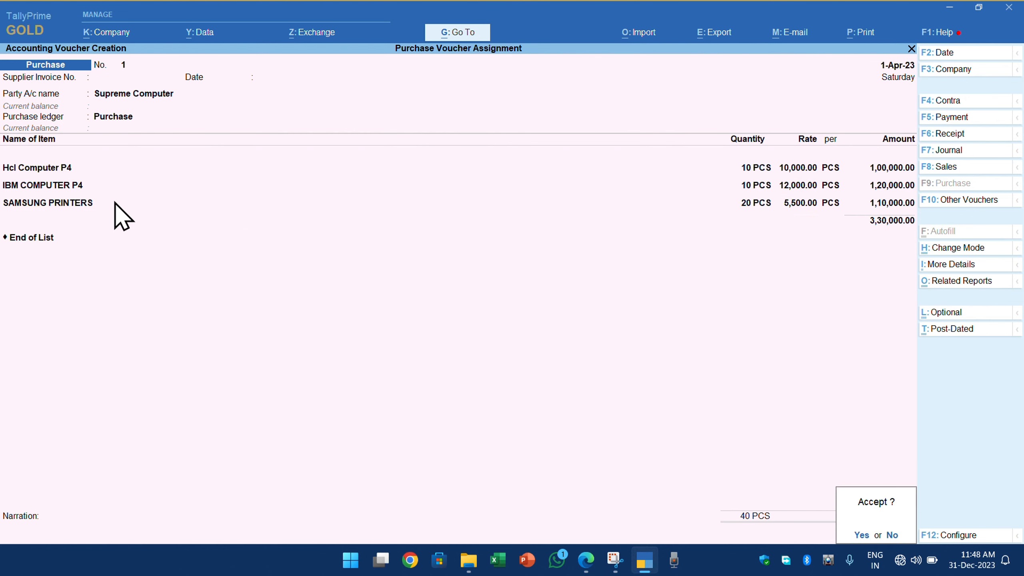
key(Return)
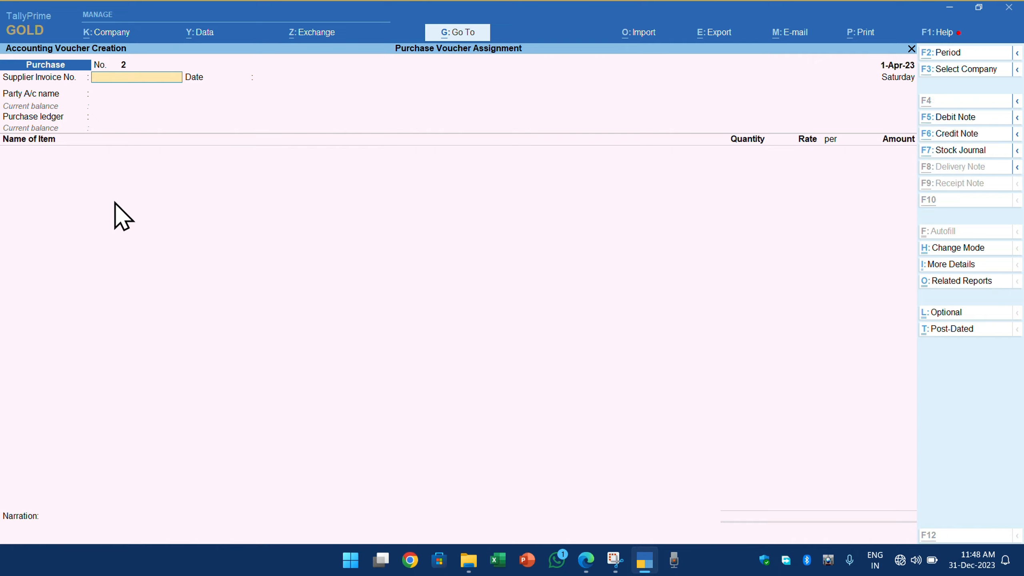
Step: Check the next purchase in the assignment PDF and start a new party ledger named STATIONERY HOUSE
key(alt+Tab)
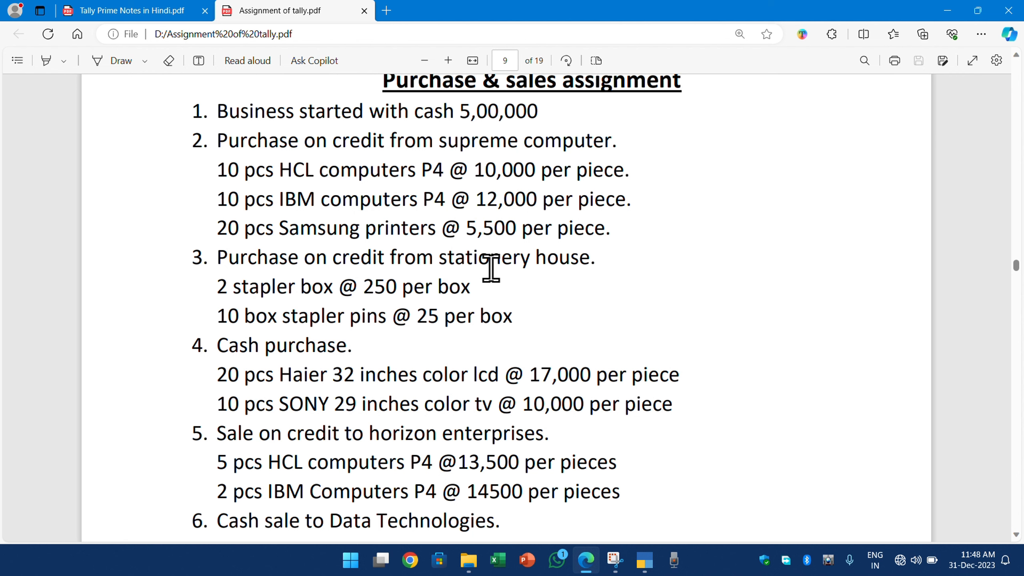
key(alt+Tab)
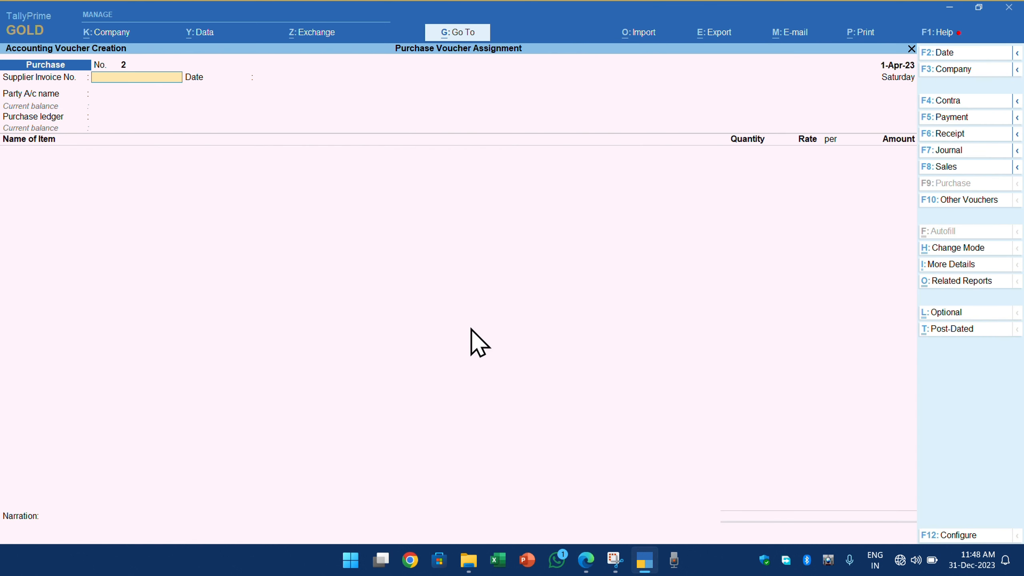
key(Return)
key(Return)
key(alt+c)
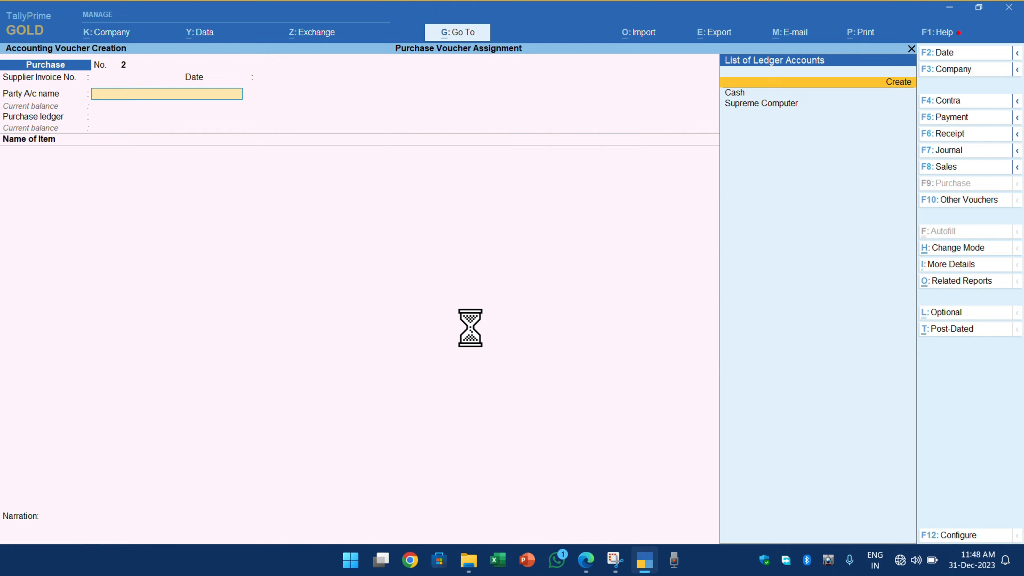
text(STATI)
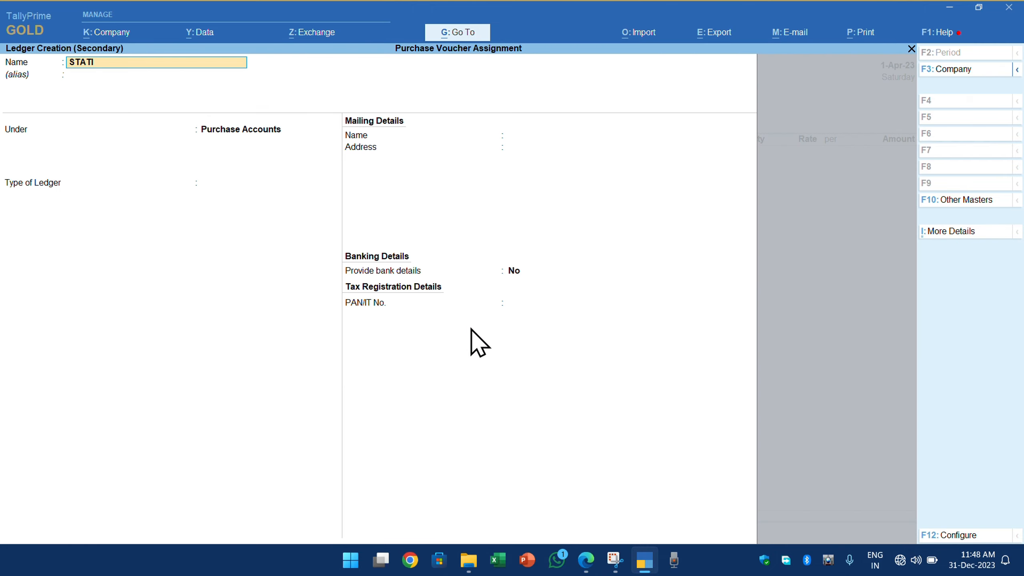
text(ONWE)
key(BackSpace)
key(BackSpace)
key(BackSpace)
text(NERY HOUSE)
key(Return)
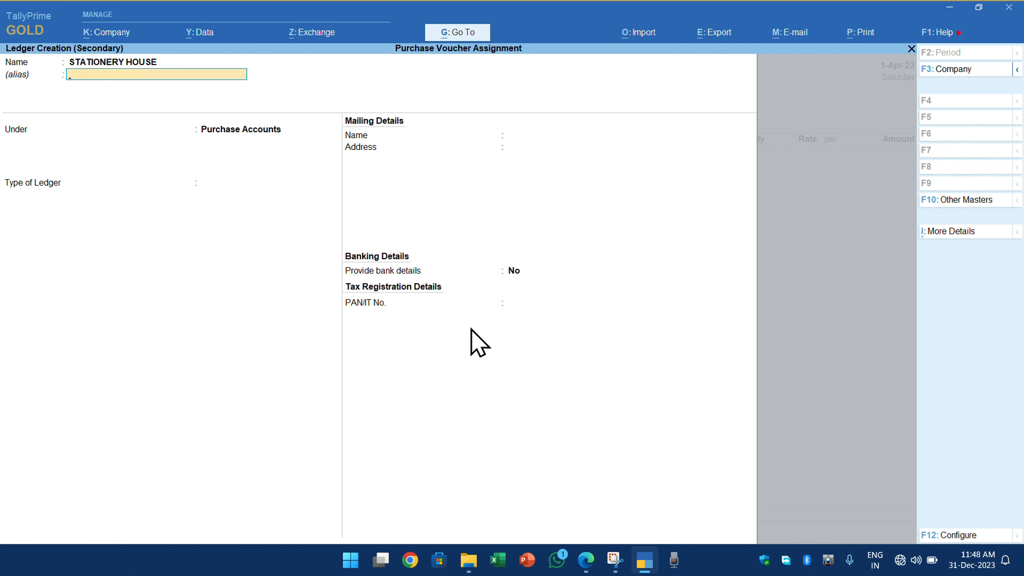
Step: Place the STATIONERY HOUSE ledger under Sundry Creditors, recheck the assignment PDF, leave the address blank and save the ledger
key(Return)
text(SUN)
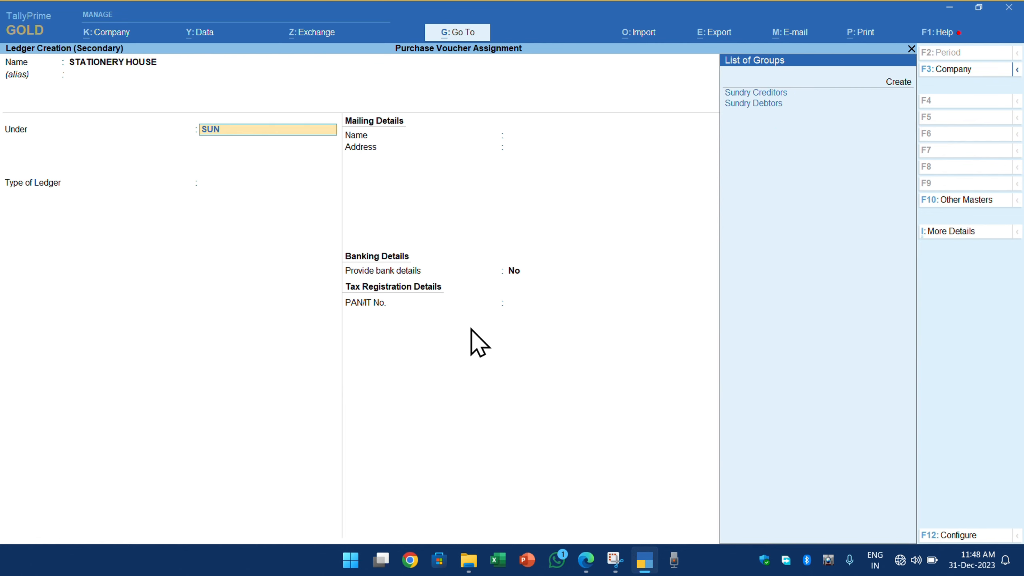
key(Return)
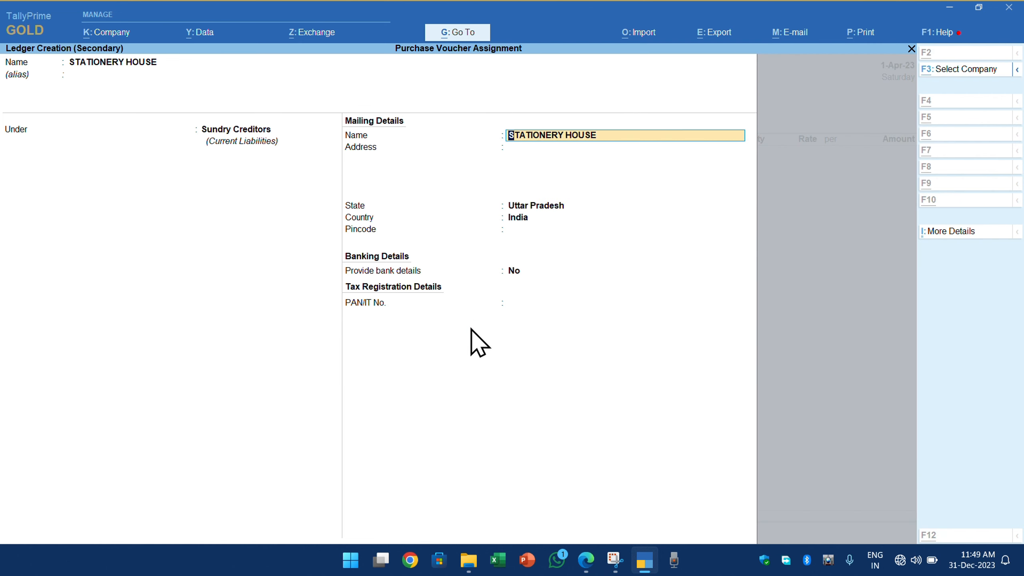
key(alt+Tab)
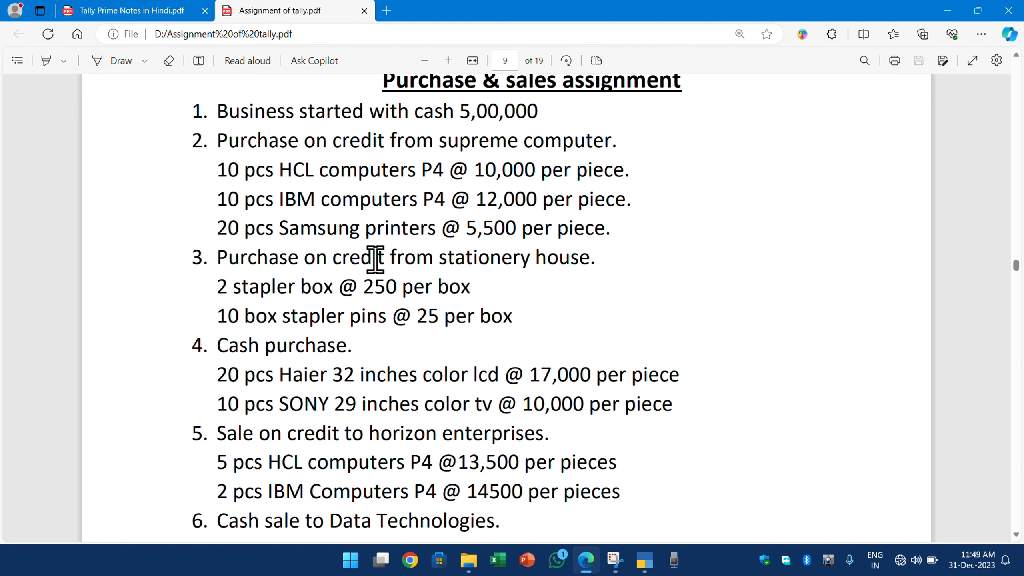
key(alt+Tab)
key(Return)
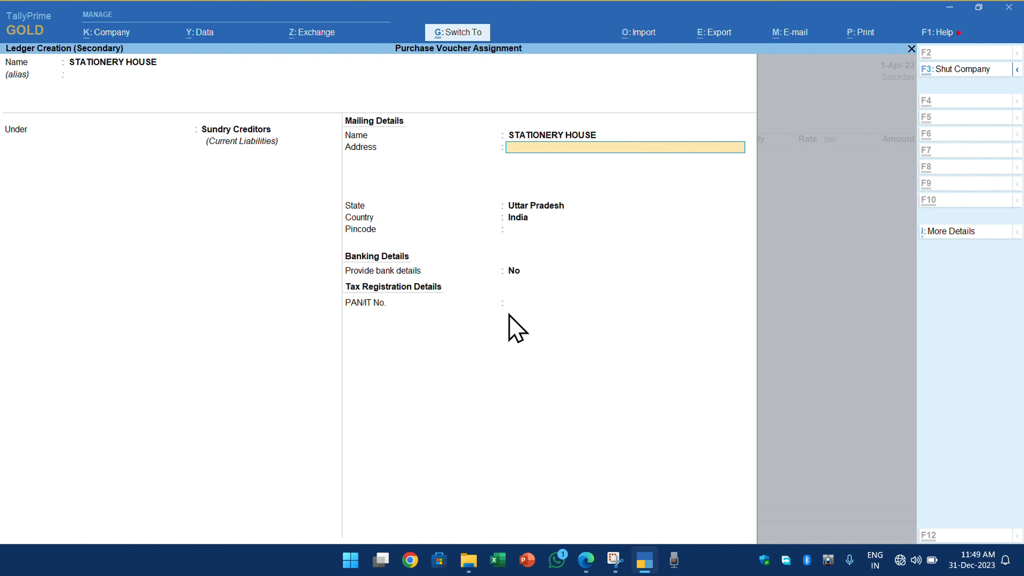
key(ctrl+a)
key(Return)
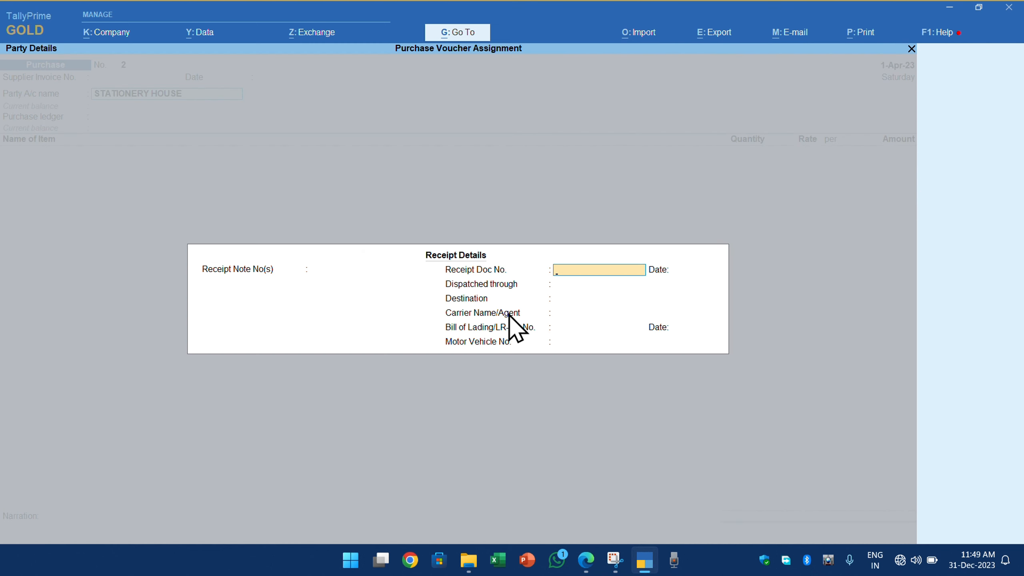
Step: Leave the receipt details blank and accept the default party details for STATIONERY HOUSE
key(Return)
key(Return)
key(Return)
key(ctrl+a)
key(Return)
key(Return)
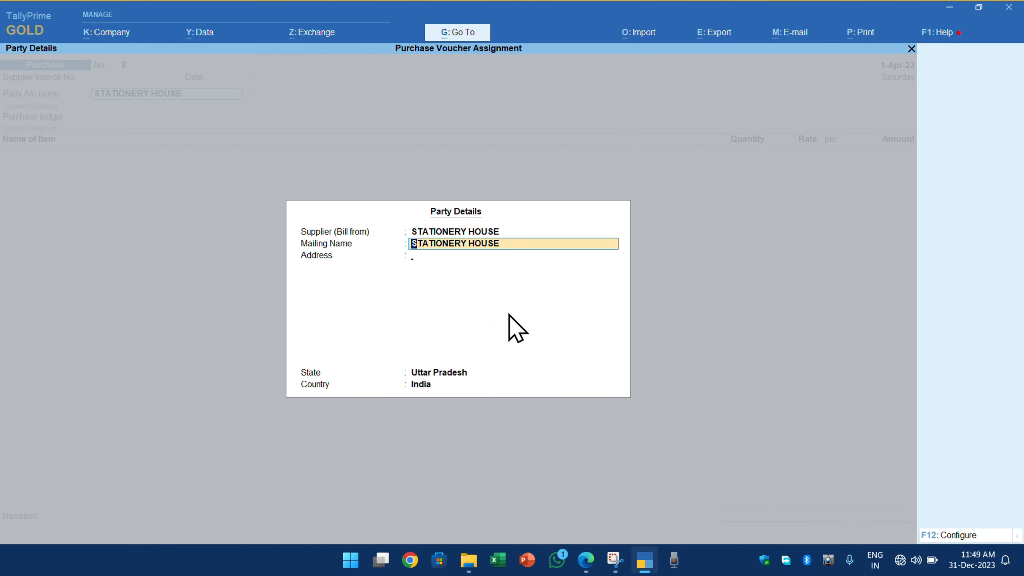
key(Return)
key(Return)
key(Return)
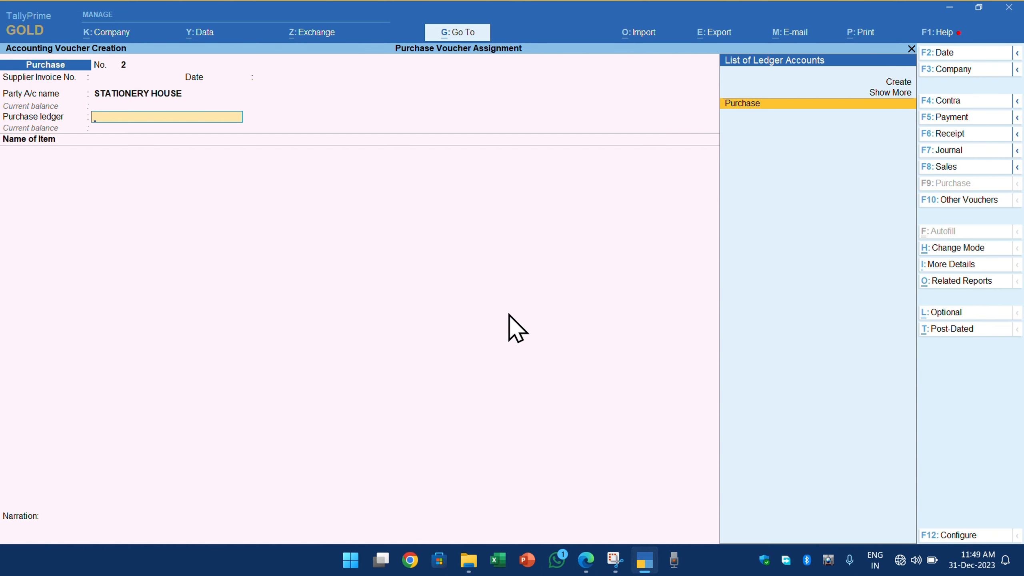
Step: Check the assignment PDF and select Purchase as the voucher's purchase ledger
key(alt+Tab)
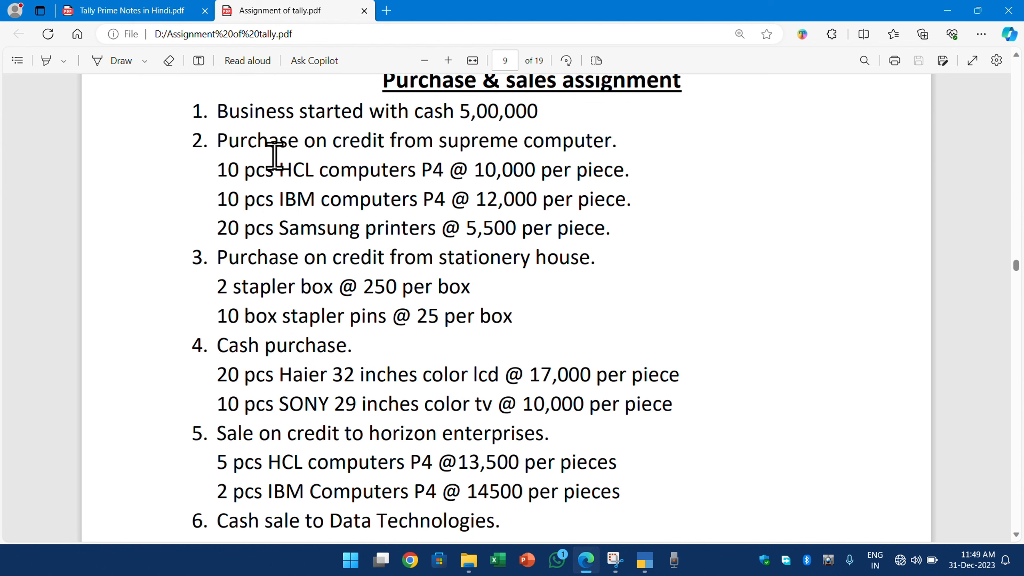
key(alt+Tab)
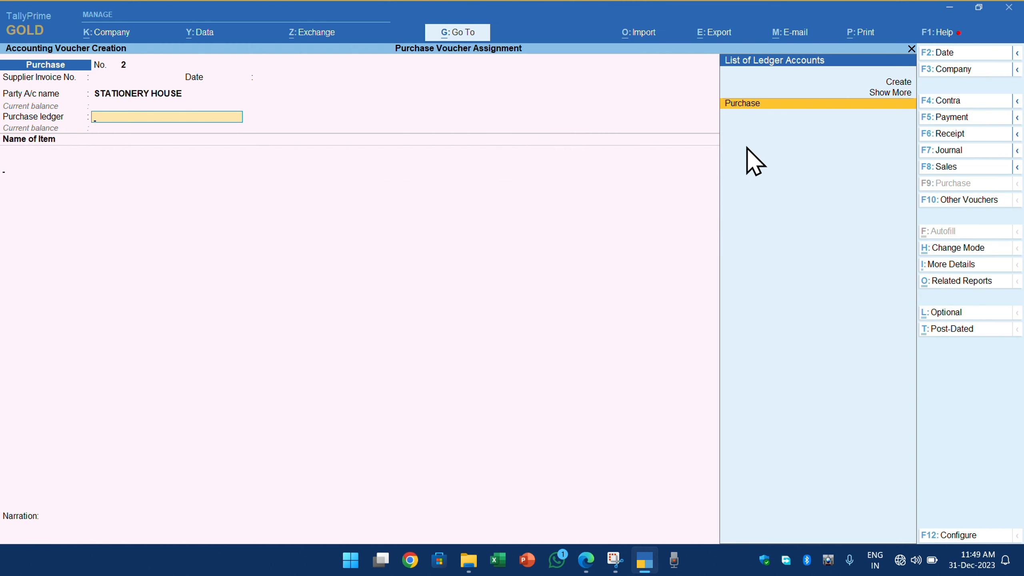
key(Return)
Step: Check the Stationery House items in the assignment PDF and start a new stock item named STAPLER BOX
key(alt+Tab)
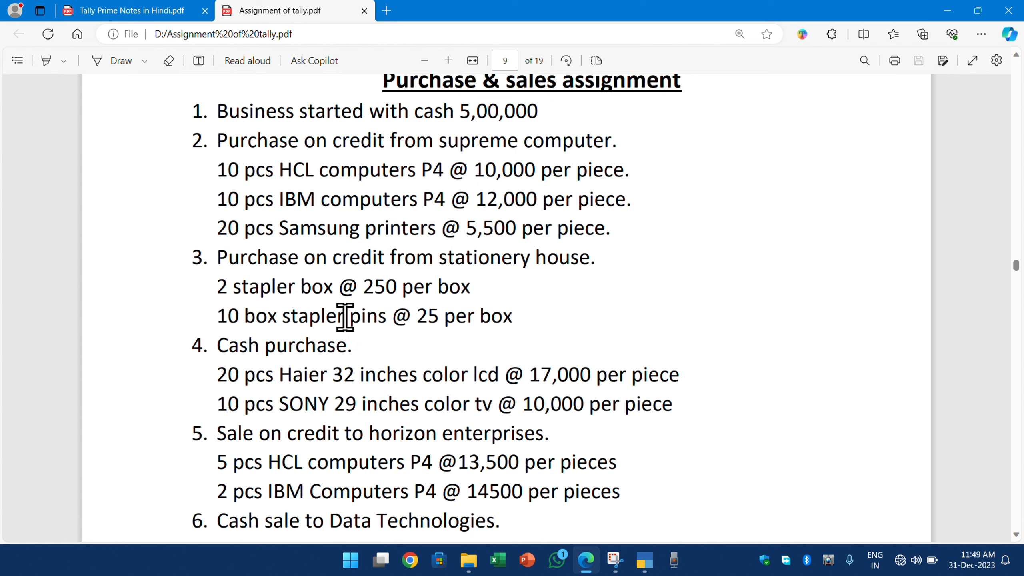
key(alt+Tab)
key(Up)
key(Up)
key(Up)
key(Up)
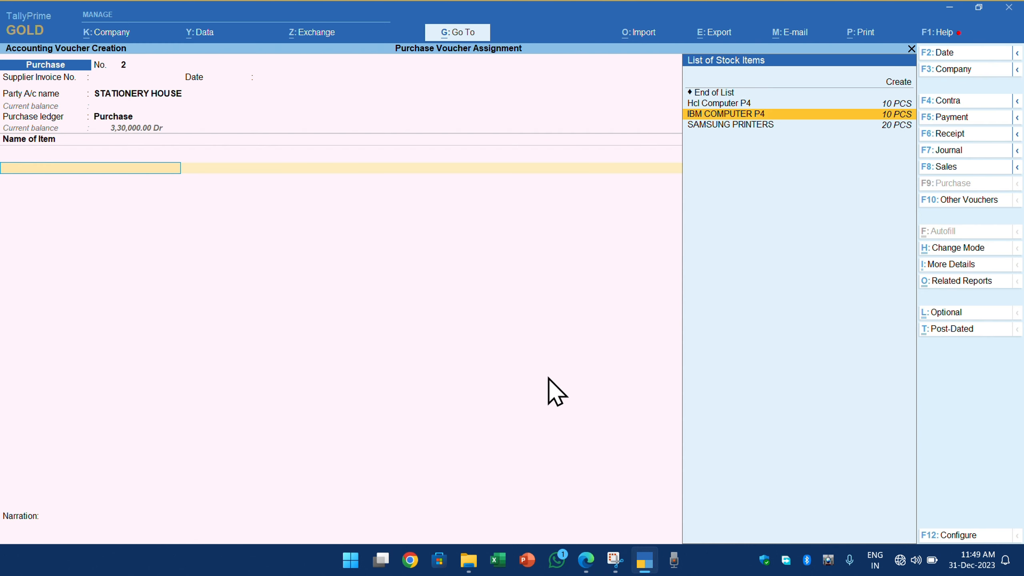
key(Return)
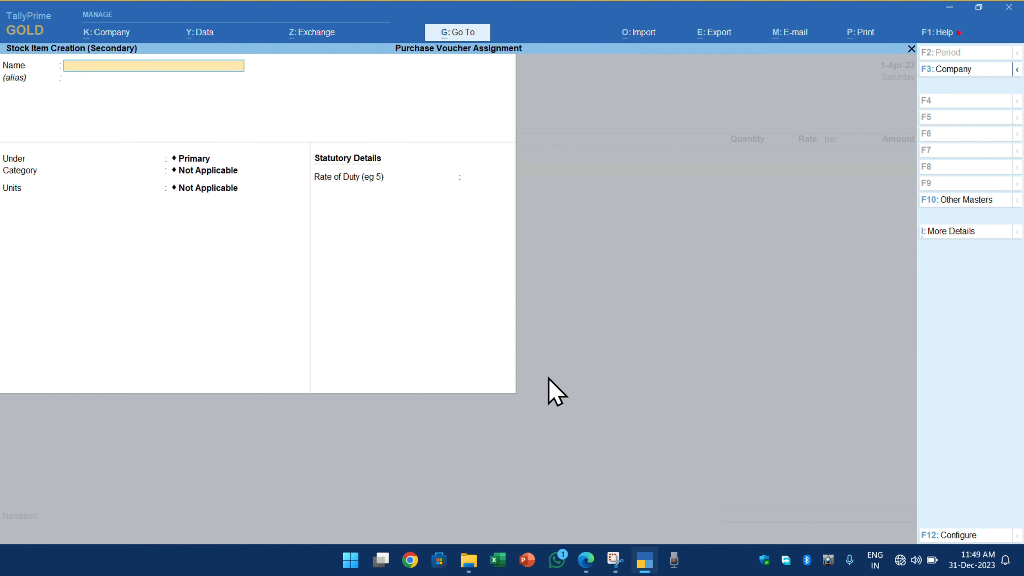
text(STAPLER BOX)
key(Return)
Step: Keep the STAPLER BOX item under Primary with its category as Not Applicable
key(Return)
key(Return)
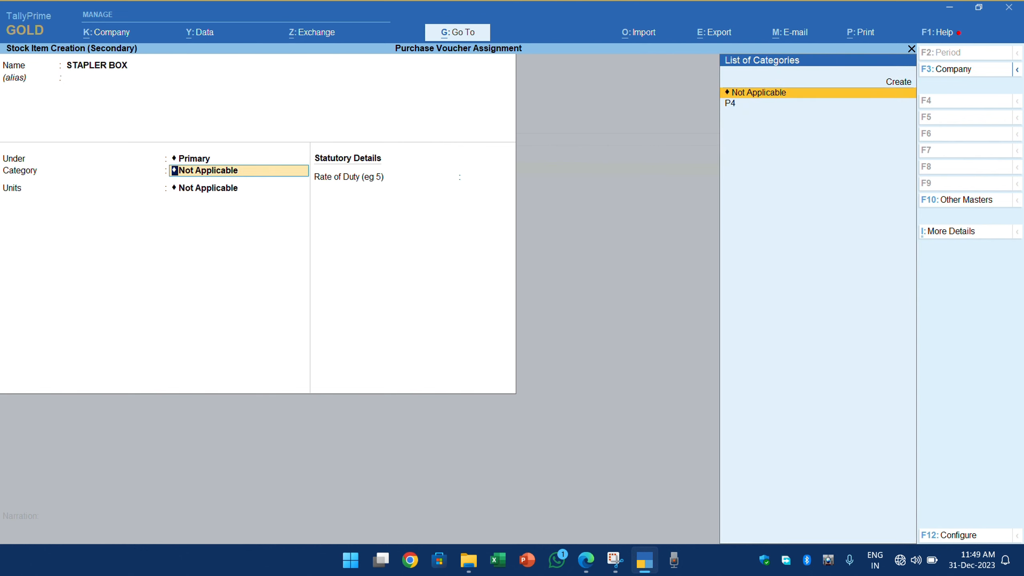
key(BackSpace)
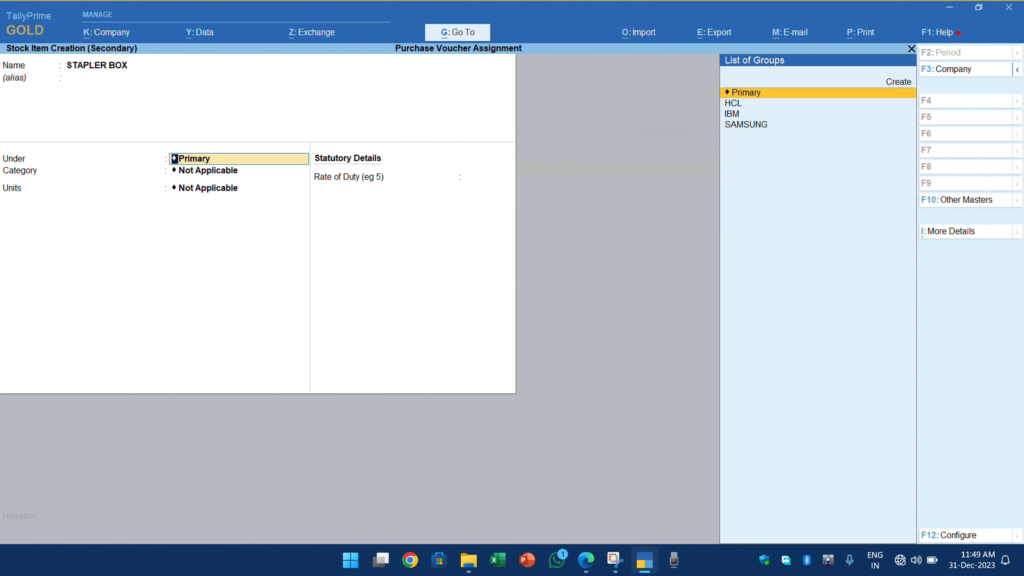
key(Return)
key(Return)
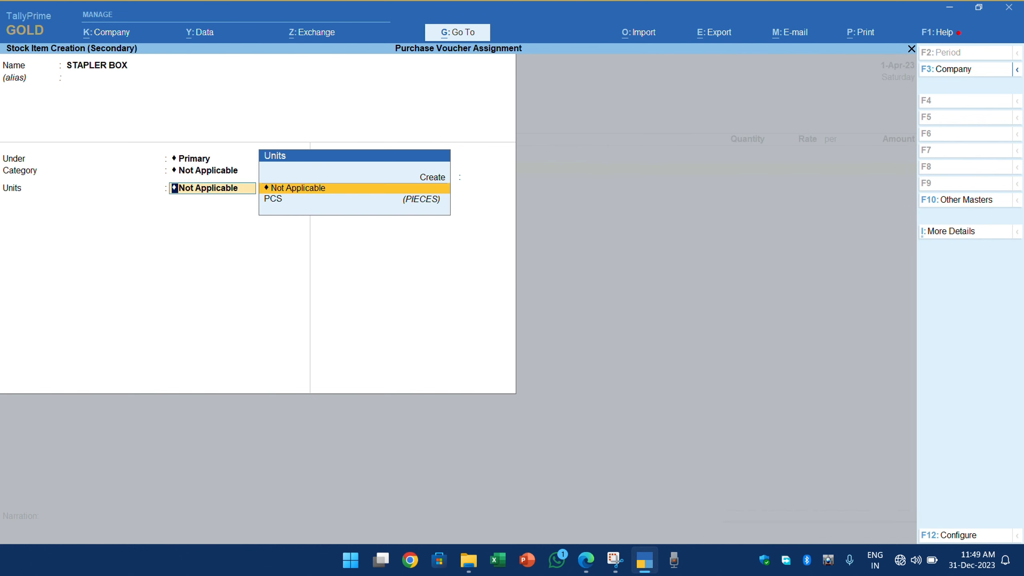
Step: Check the unit in the assignment PDF, create the simple unit BX with formal name BOX, and assign it to STAPLER BOX
key(alt+Tab)
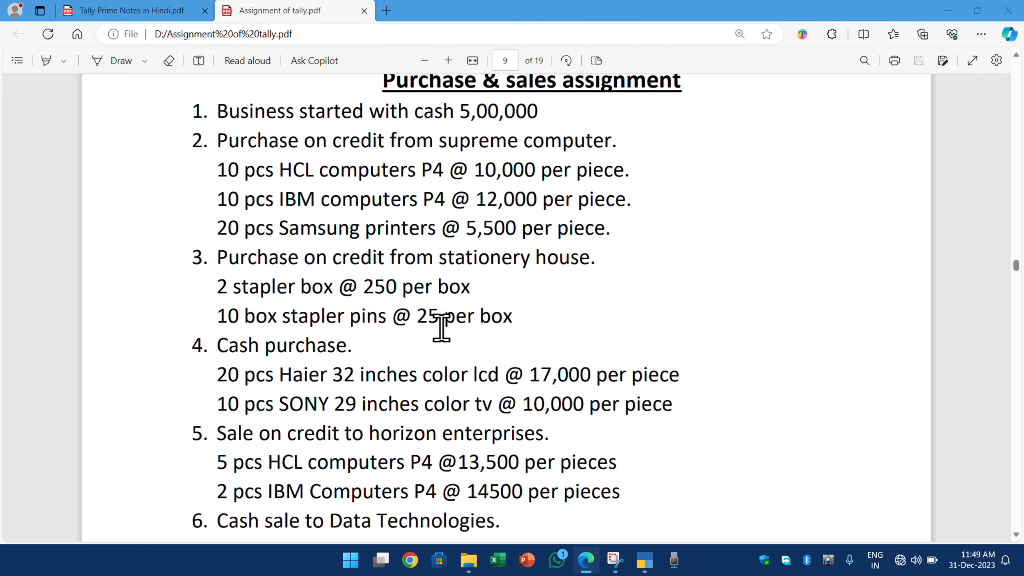
key(alt+Tab)
key(Down)
key(Up)
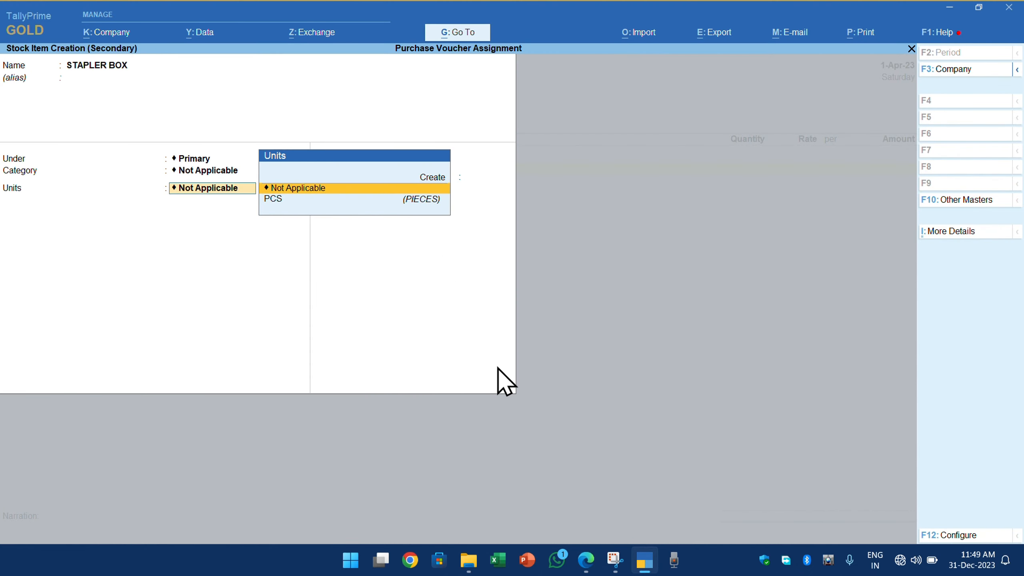
key(Up)
key(Return)
text(BX)
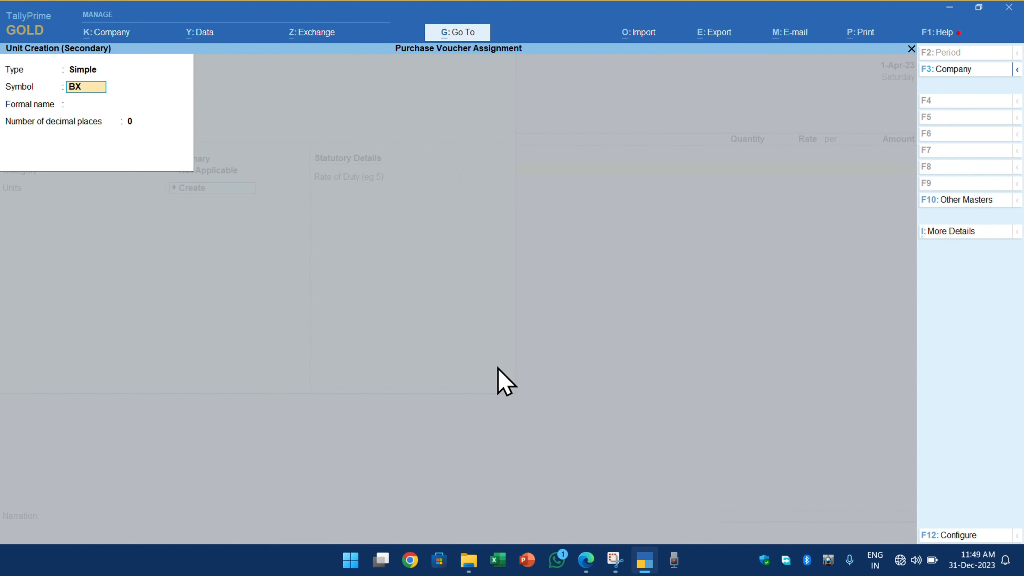
key(Return)
text(BO)
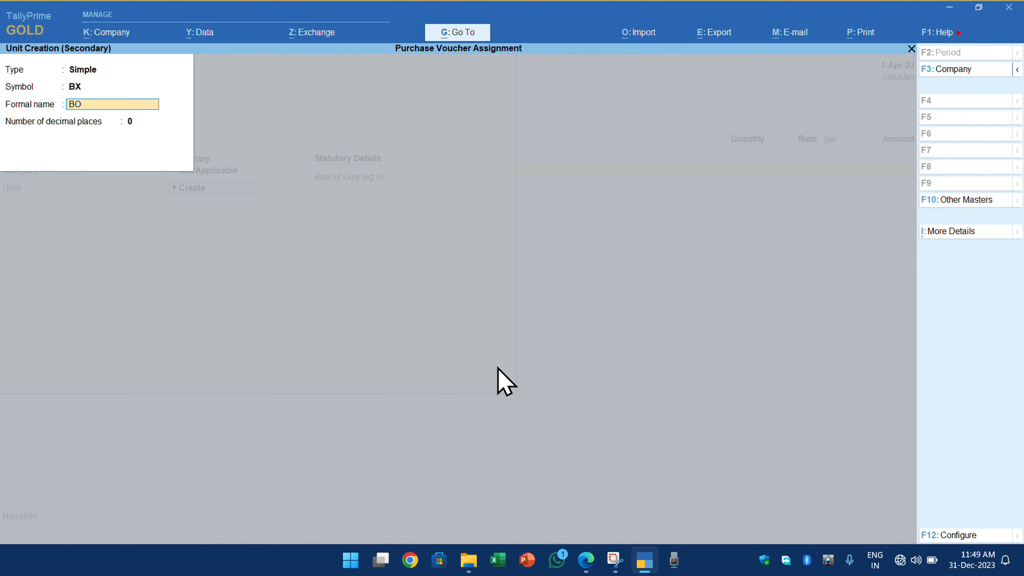
text(X)
key(Return)
key(Return)
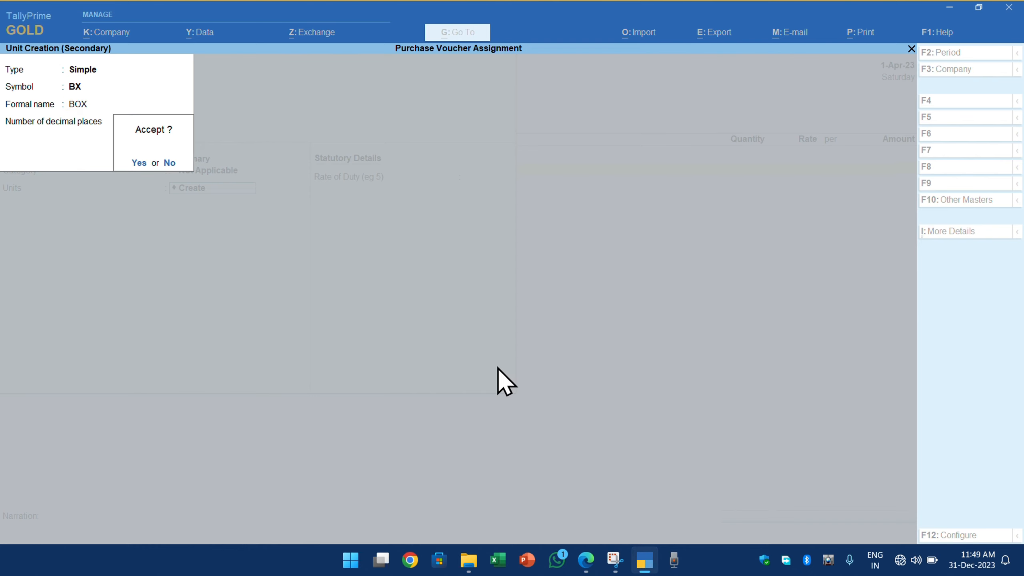
key(Return)
key(Return)
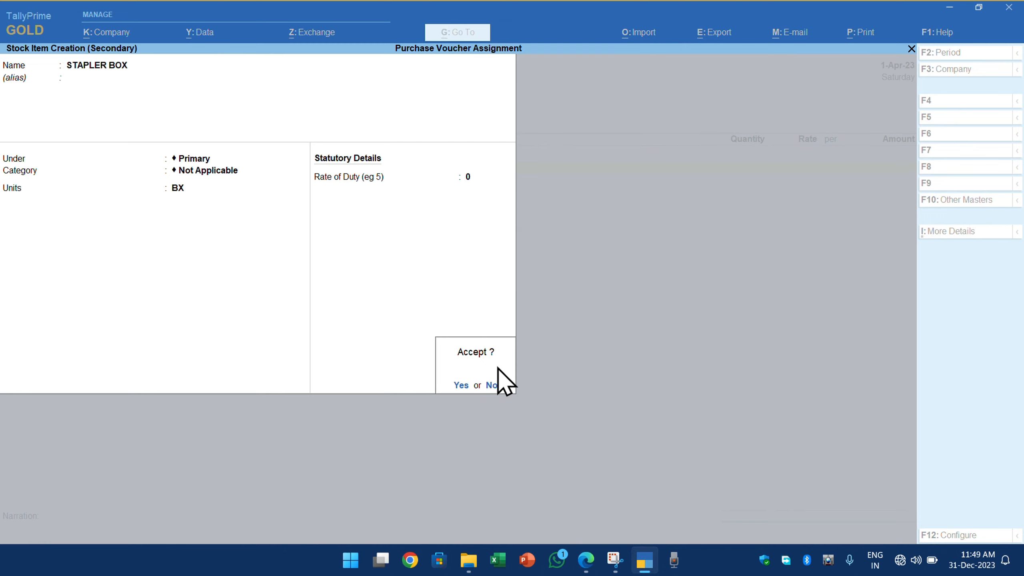
Step: Save the STAPLER BOX item, check its purchase line in the assignment PDF, and enter 2 BX at a rate of 250 per BX
key(Return)
key(alt+Tab)
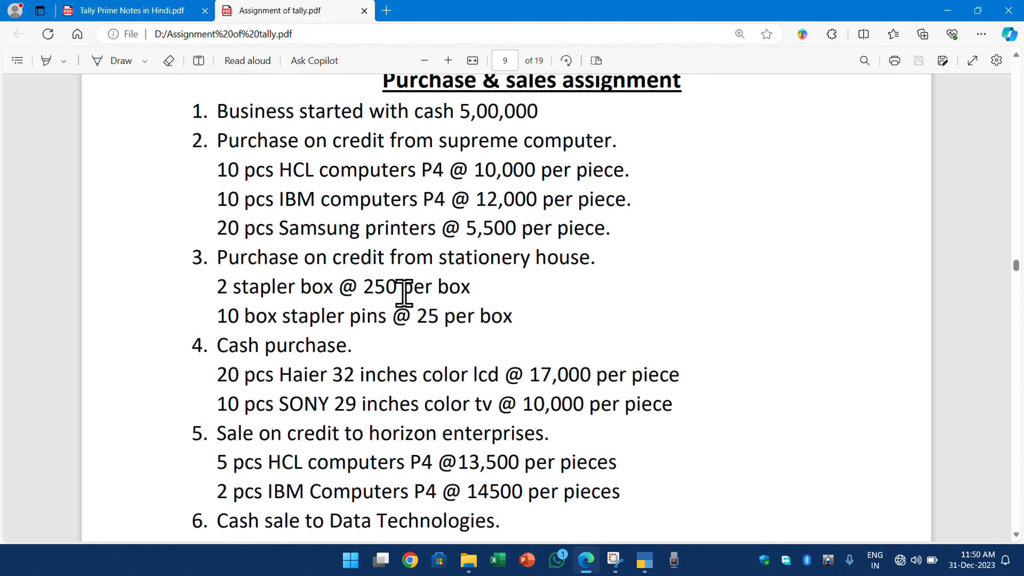
key(alt+Tab)
text(2)
key(Return)
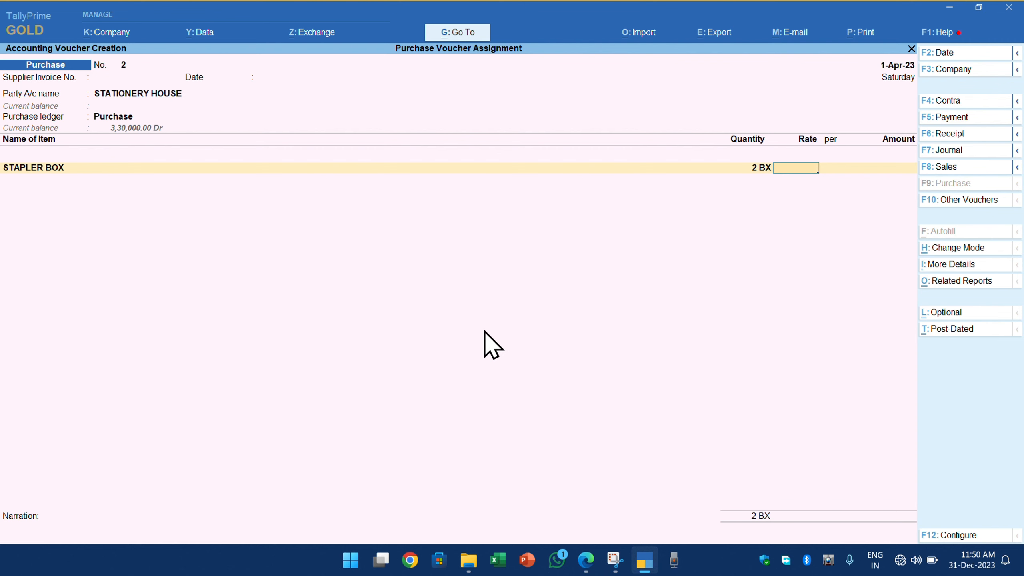
text(250)
key(Return)
key(Return)
key(Return)
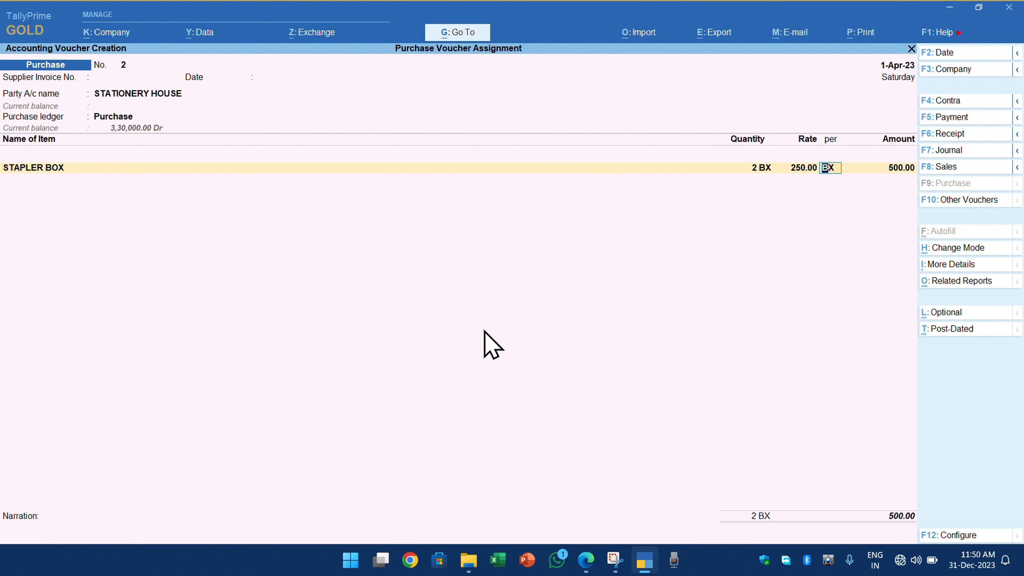
Step: Check the assignment PDF and create the stock item STAPLER PINS under Primary, category Not Applicable, with unit BX
key(alt+Tab)
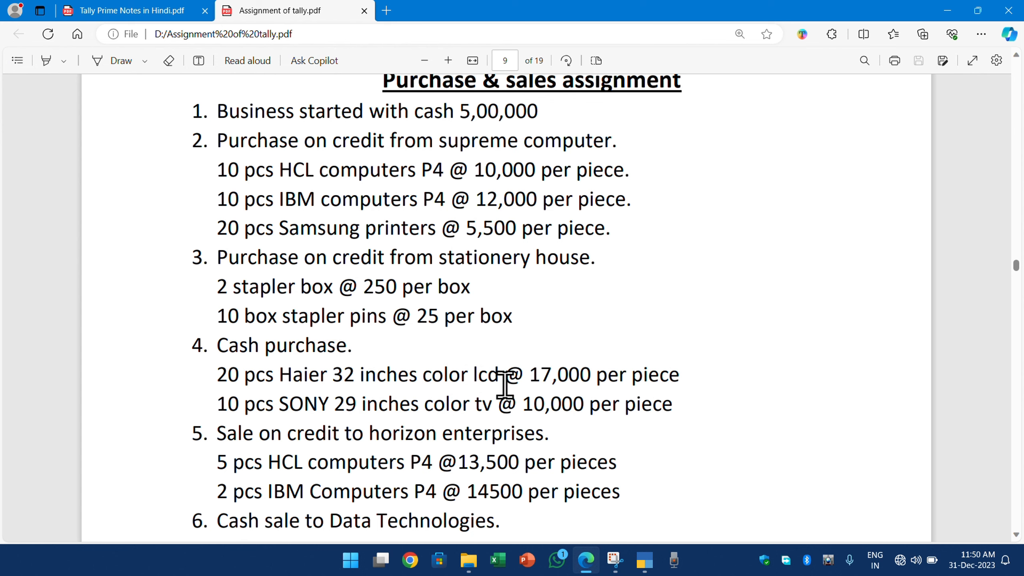
key(alt+Tab)
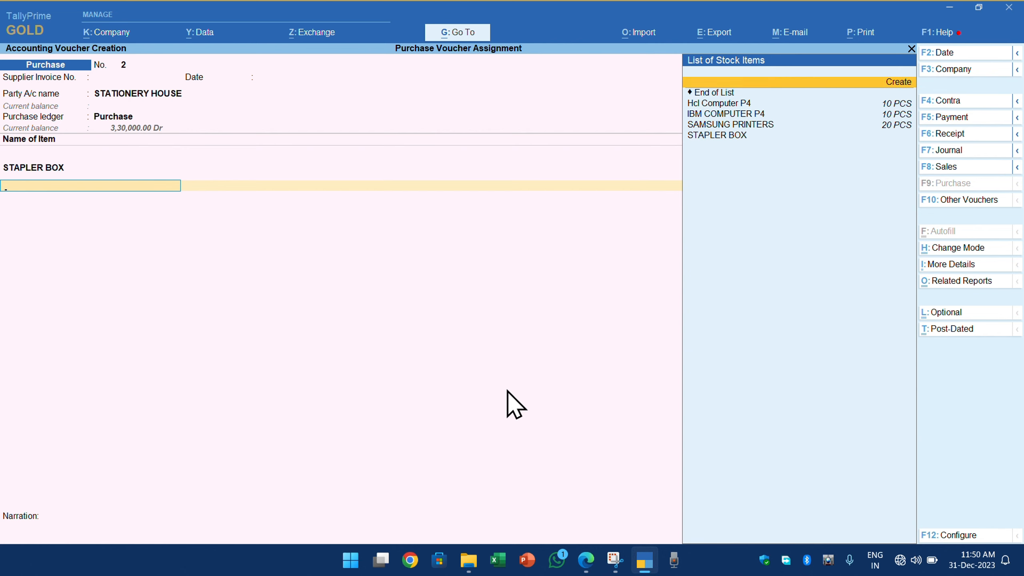
key(ctrl)
key(alt+c)
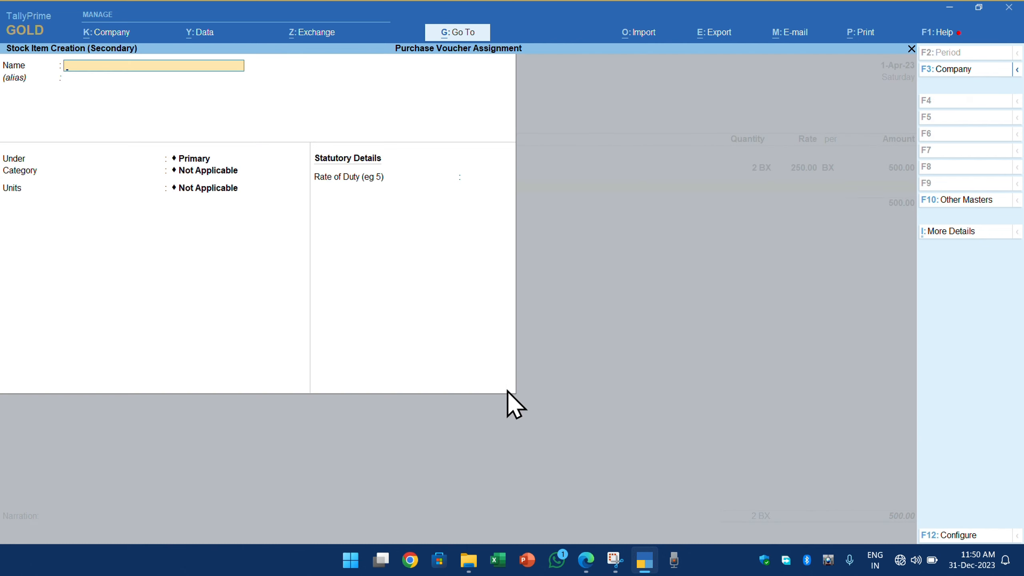
text(STAPLER PINS)
key(Return)
key(Return)
key(Return)
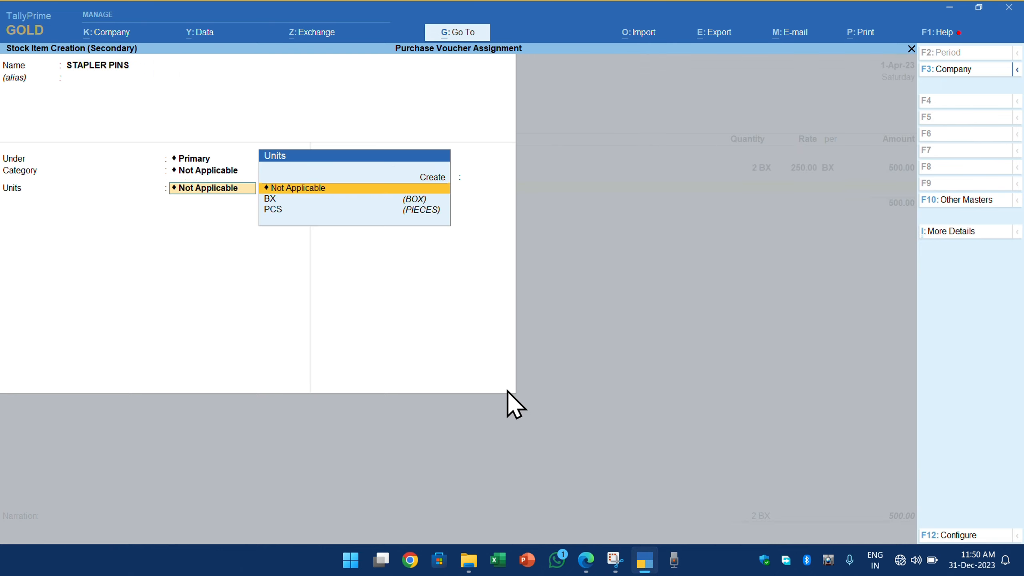
key(Down)
key(Return)
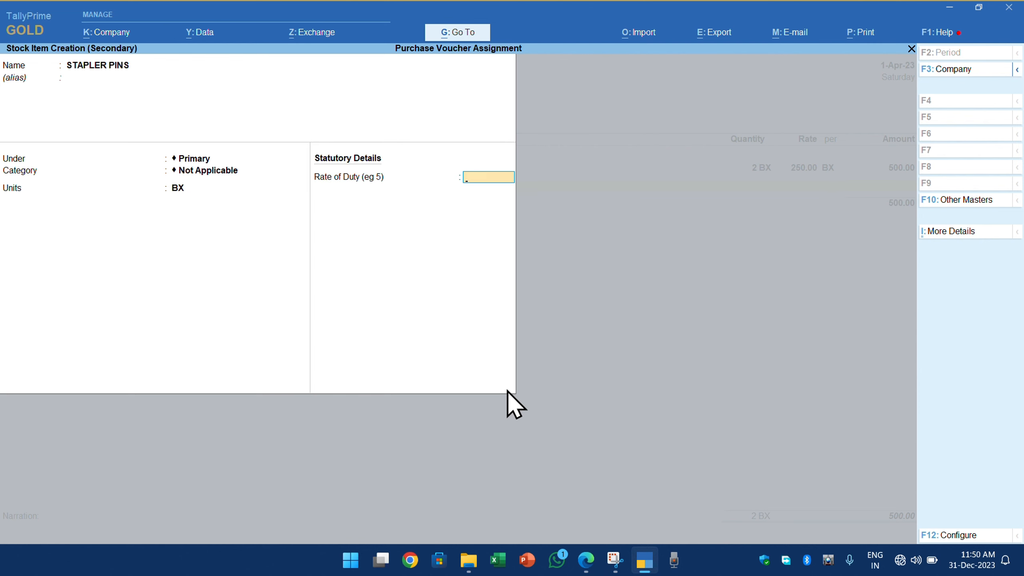
key(Return)
key(Return)
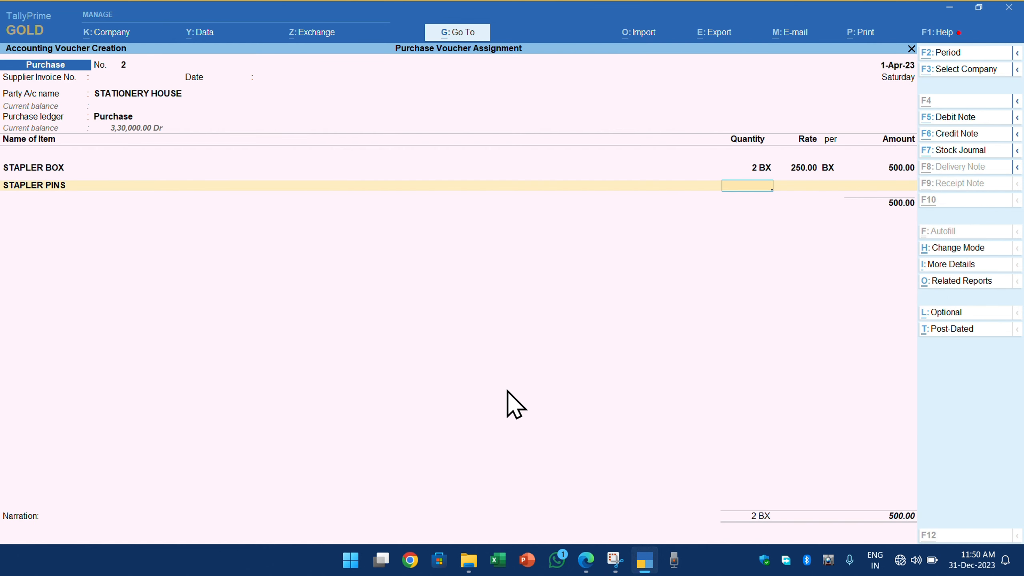
Step: Check the stapler pins line in the assignment PDF and enter 10 BX at a rate of 25 per BX
key(alt+Tab)
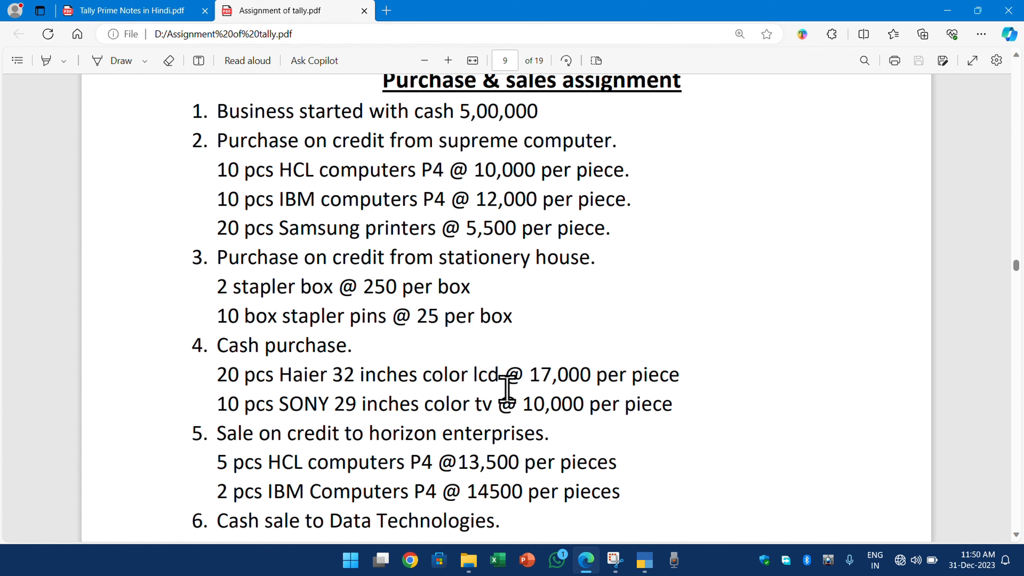
key(alt+Tab)
text(10)
key(Return)
text(25)
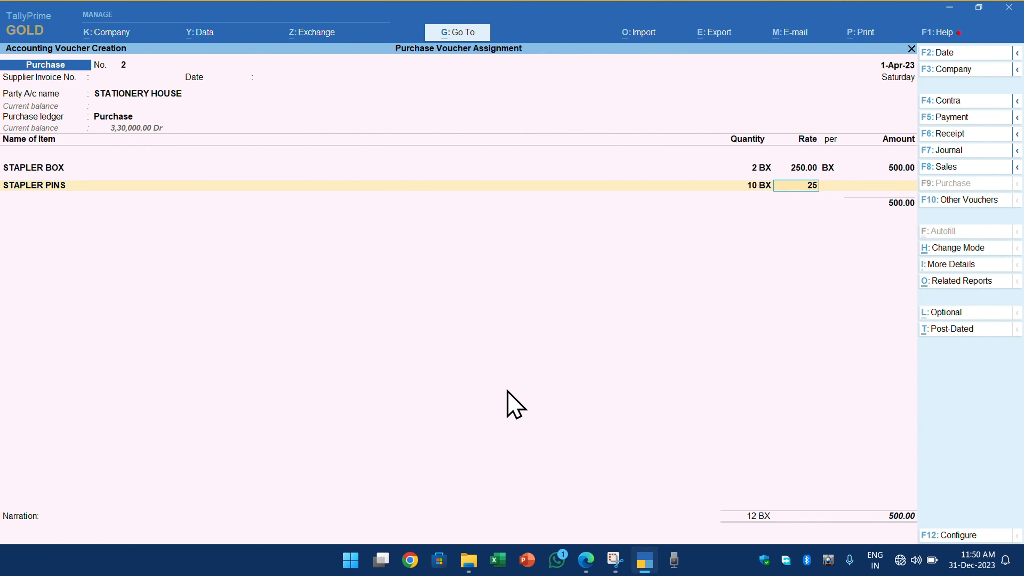
key(Return)
key(Return)
key(Return)
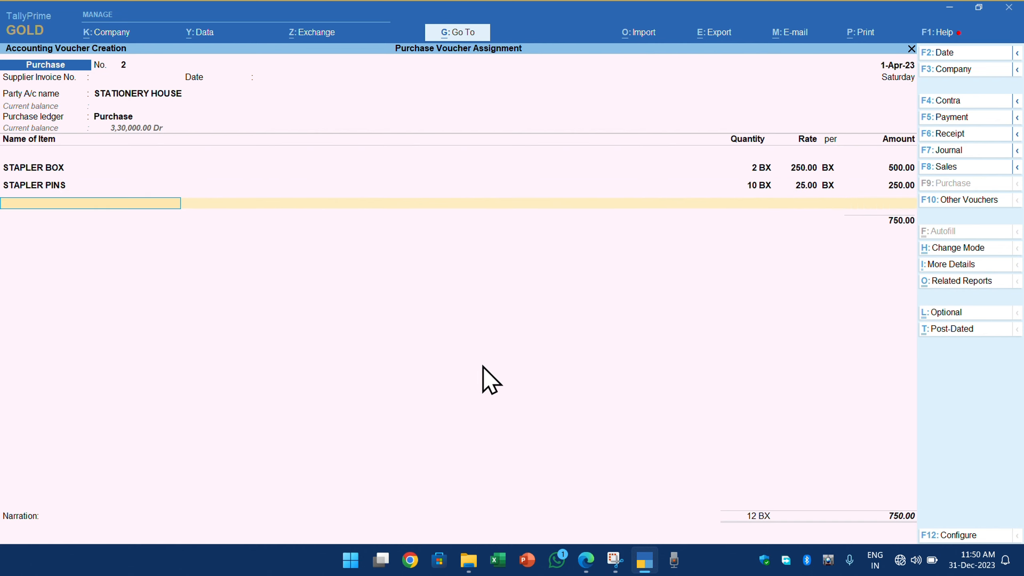
Step: End the item list, leave the narration blank, and save the STATIONERY HOUSE purchase voucher
key(Return)
key(Return)
key(Return)
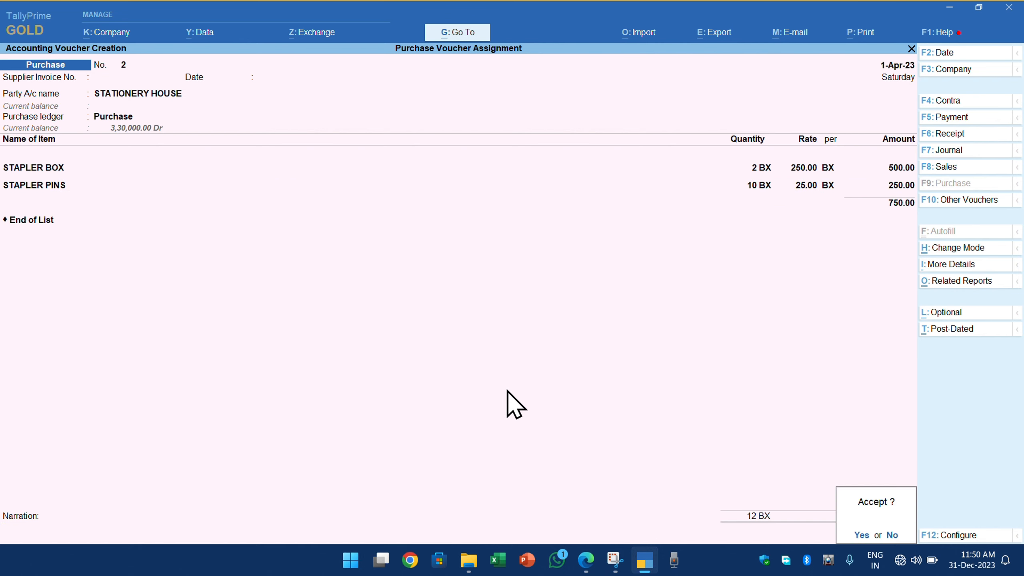
key(Return)
Step: Check the cash purchase entry in the assignment PDF and select Cash as the new purchase voucher's party account
key(alt+Tab)
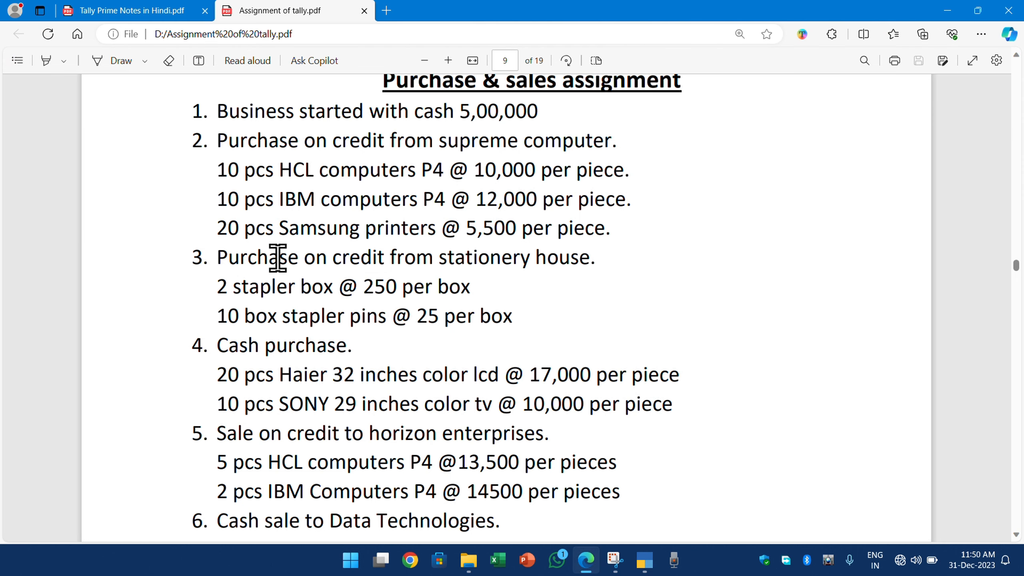
drag(219, 345, 343, 354)
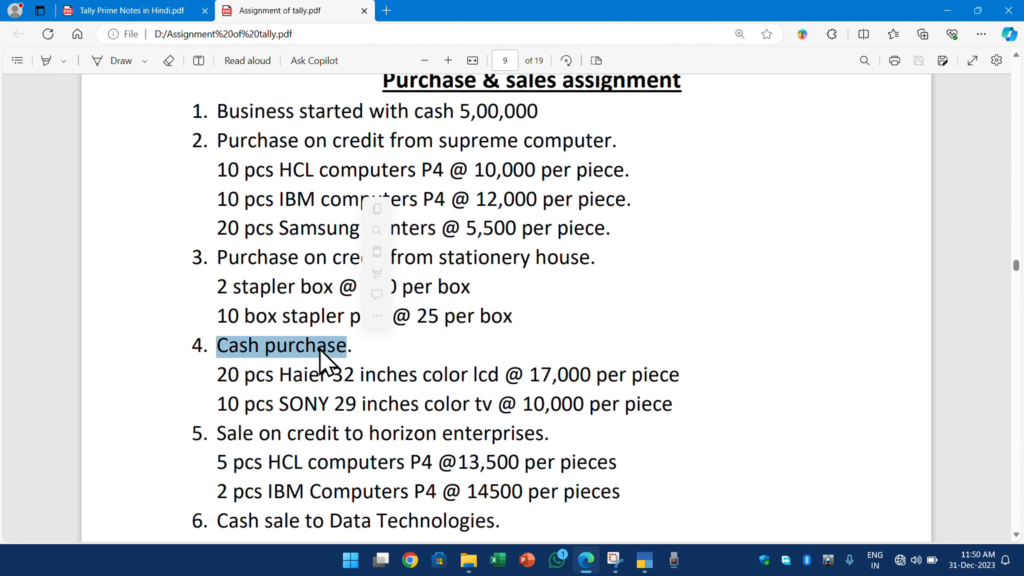
click(247, 355)
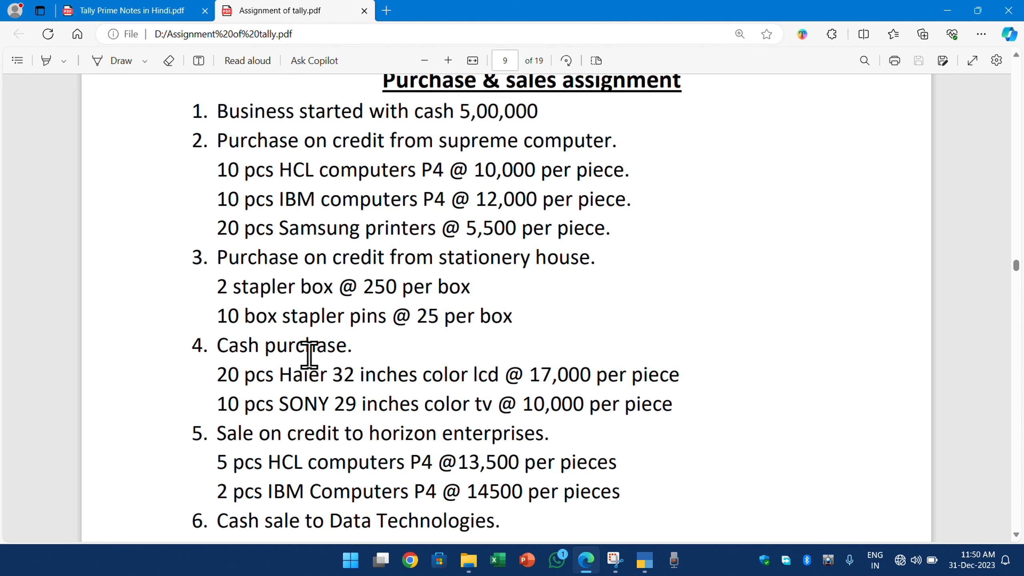
key(alt+Tab)
key(Return)
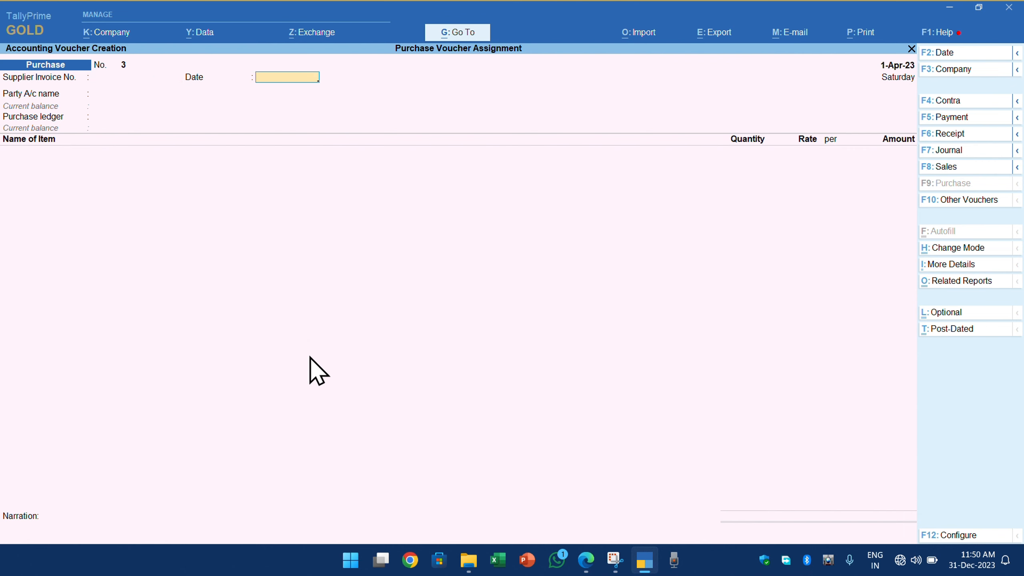
key(Return)
key(Return)
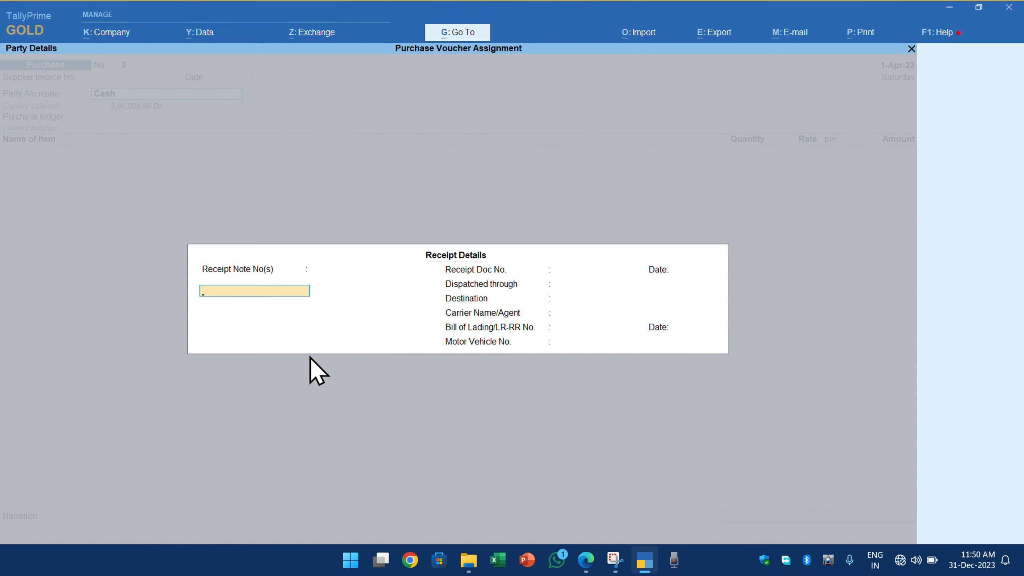
key(Escape)
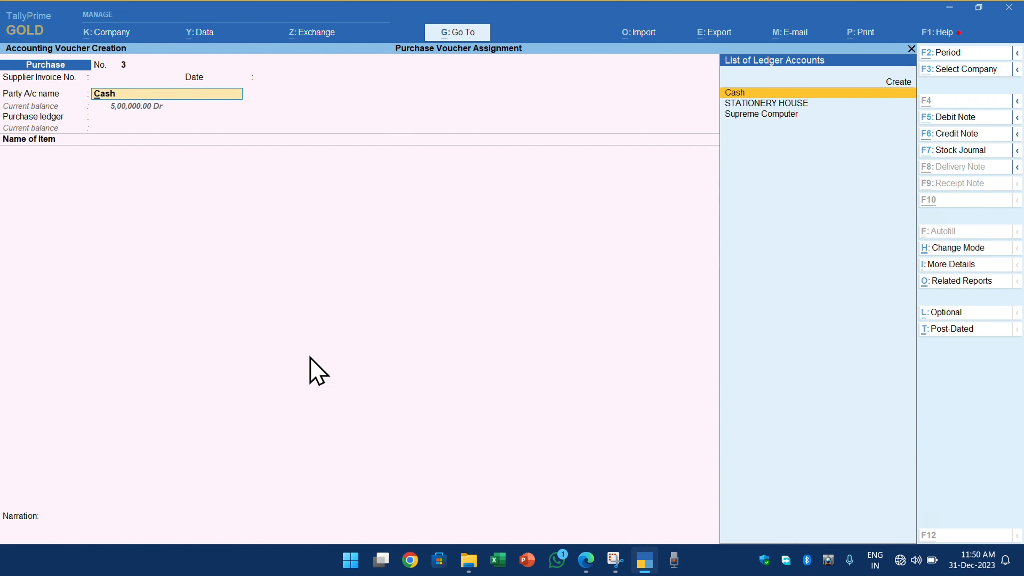
key(alt+Tab)
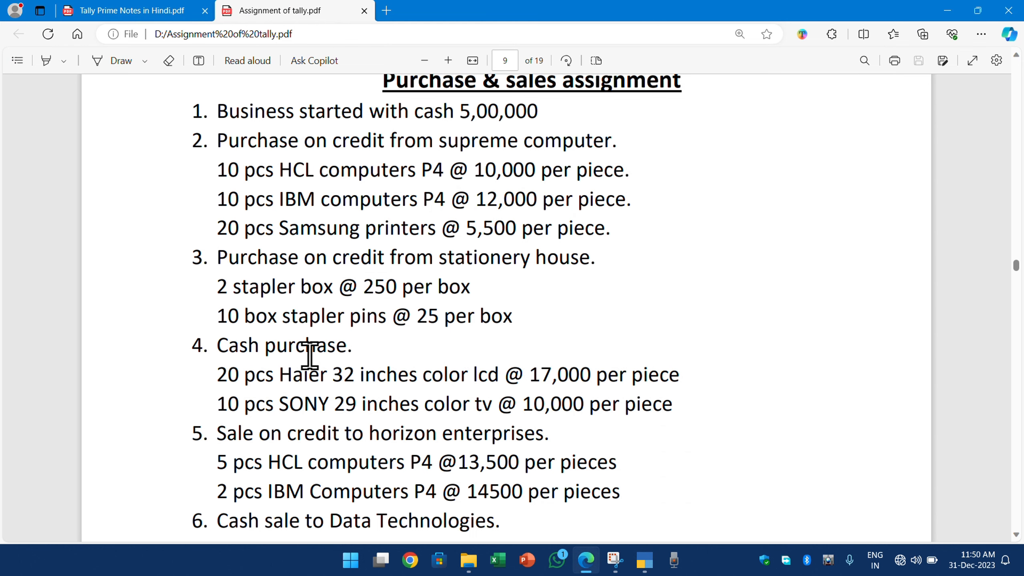
key(alt+Tab)
key(Return)
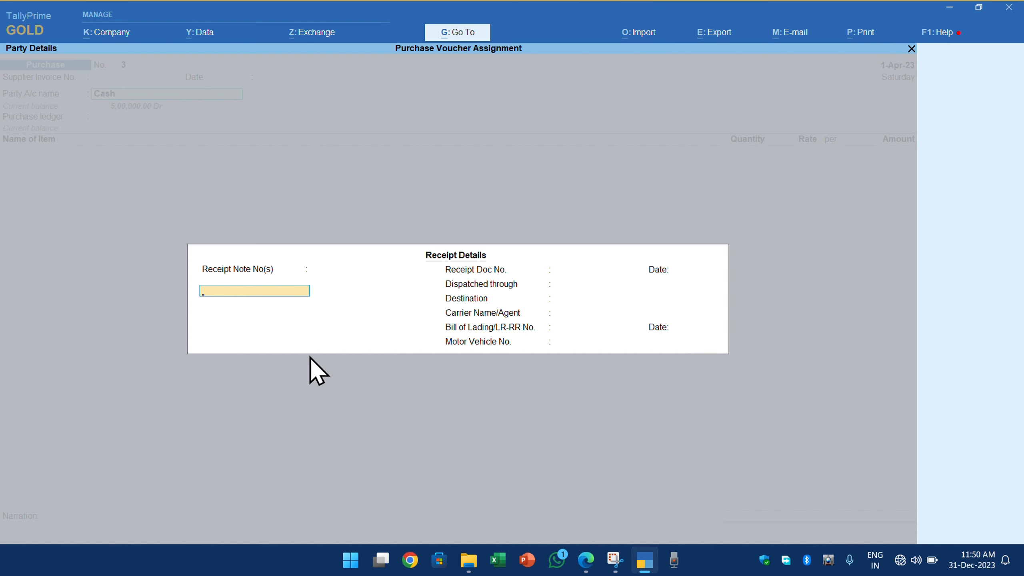
Step: Leave the receipt and party details blank and select Purchase as the voucher's purchase ledger
key(Return)
key(Return)
key(Return)
key(Return)
key(Return)
key(Return)
key(Return)
key(Return)
key(Return)
key(Return)
key(Return)
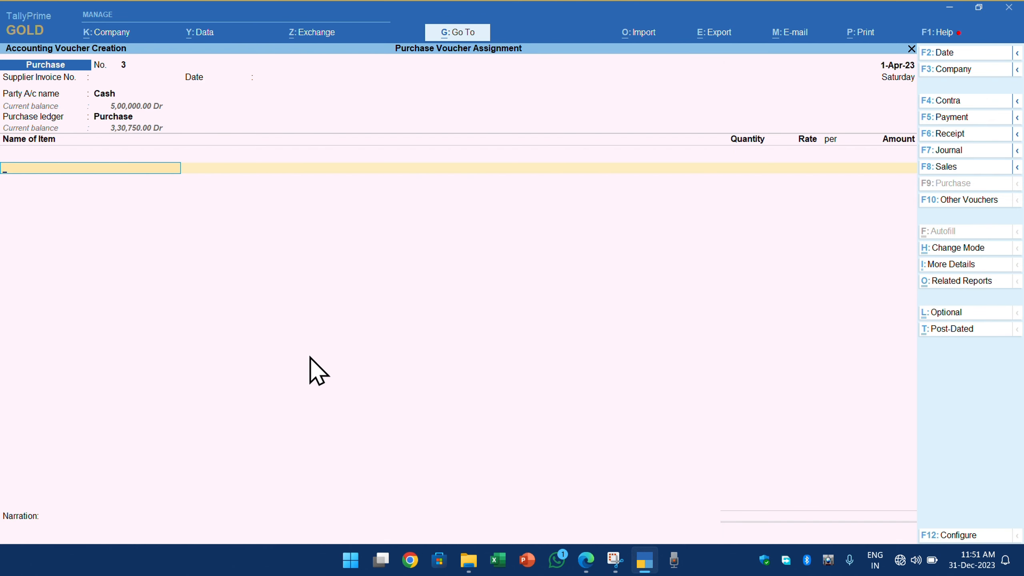
Step: Check the cash purchase items in the assignment PDF and start a new stock item named HAIER 32 INCH COLOR LCD TV
key(alt+Tab)
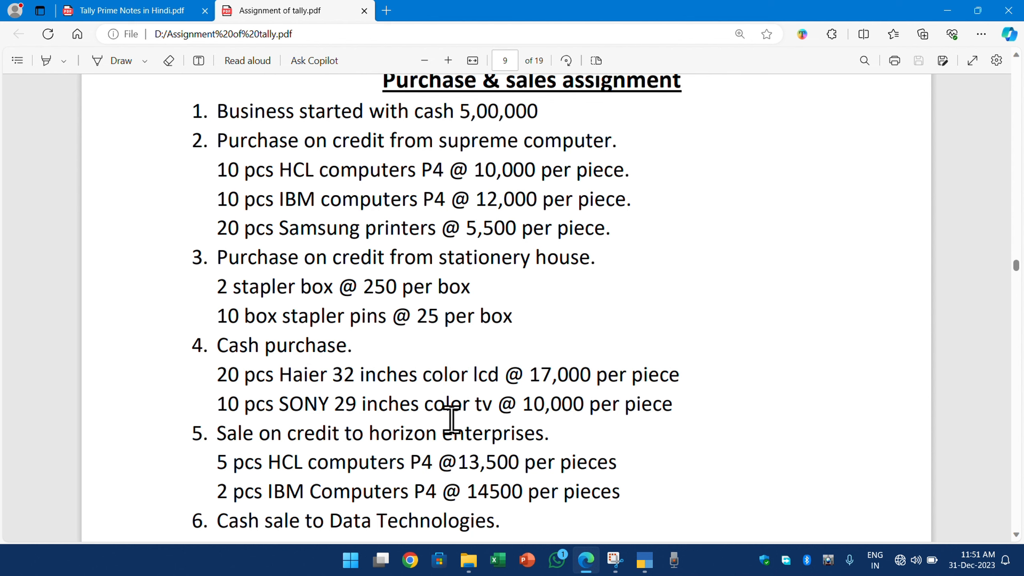
key(alt+Tab)
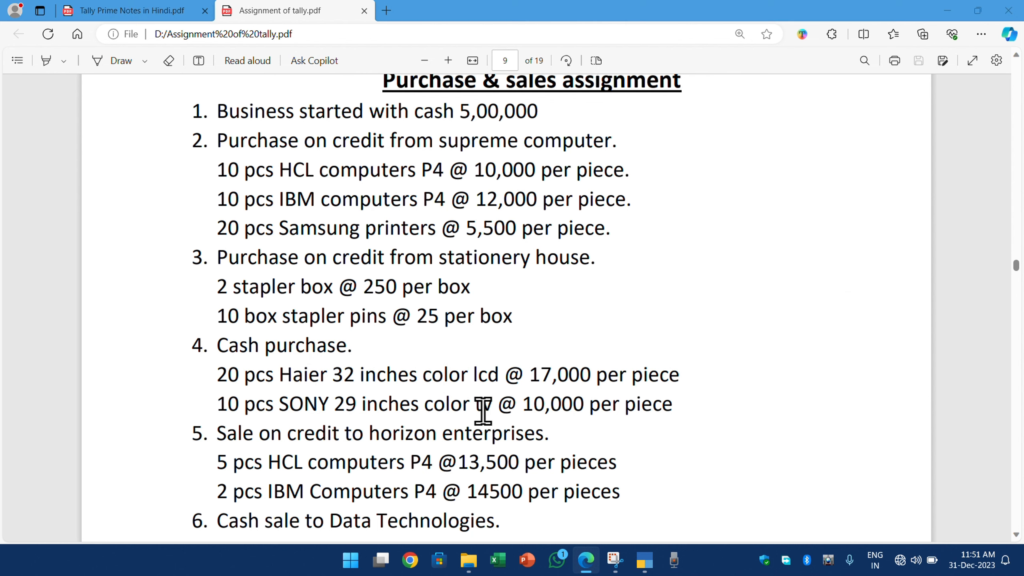
key(alt+c)
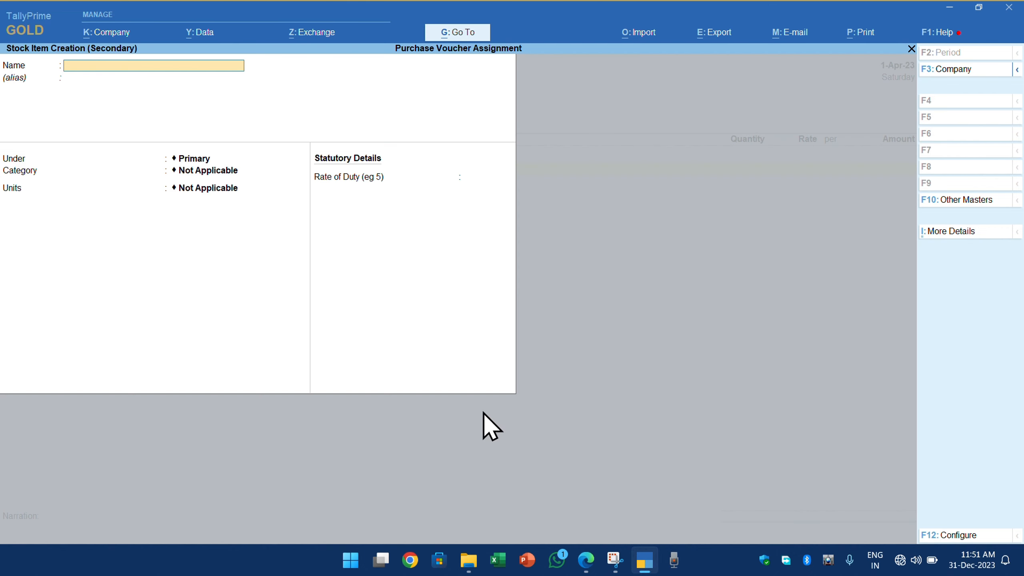
text(H)
key(alt+Tab)
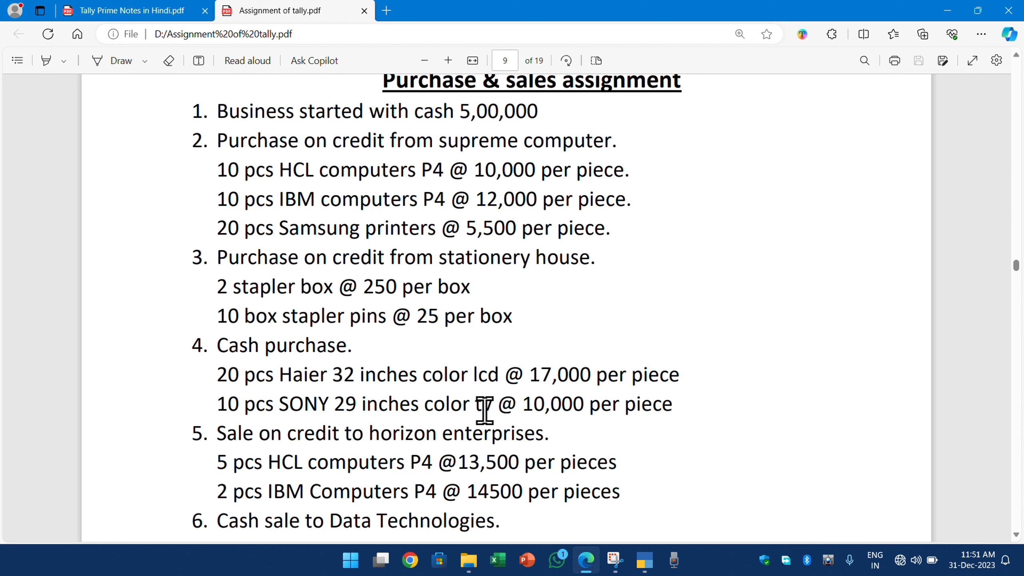
key(alt+Tab)
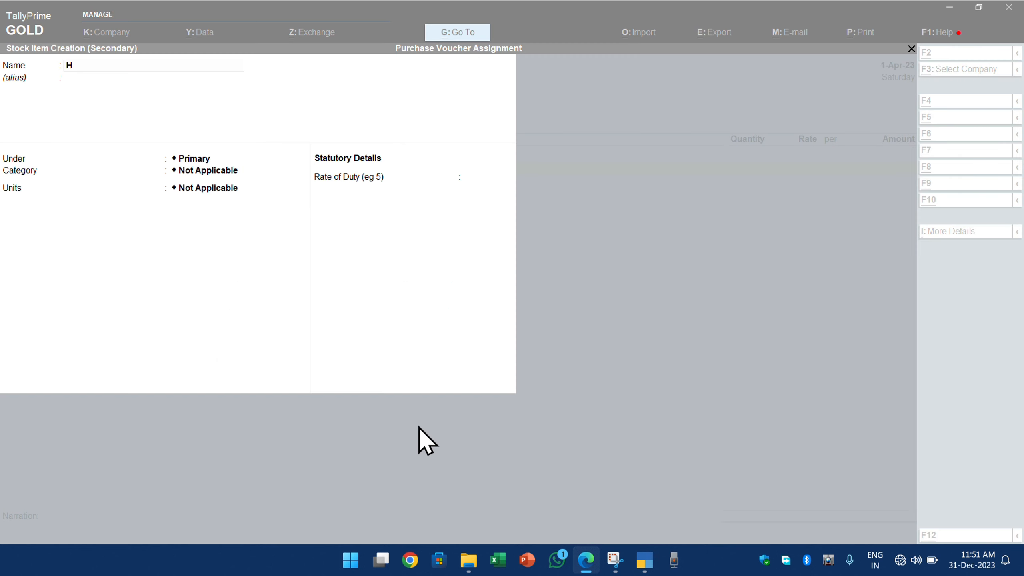
text(AIE)
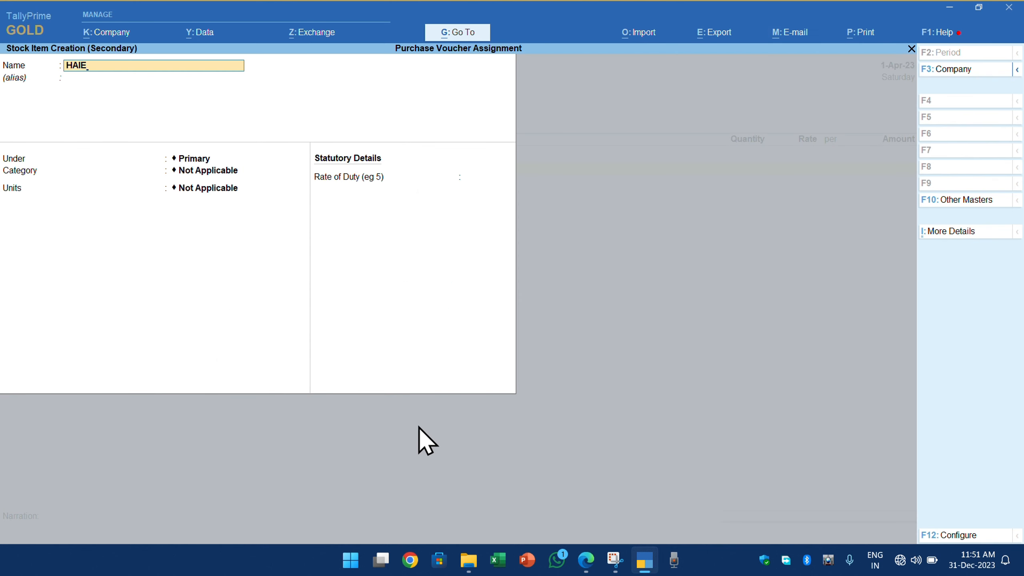
text(R 32 INCH COLOR LCD TV)
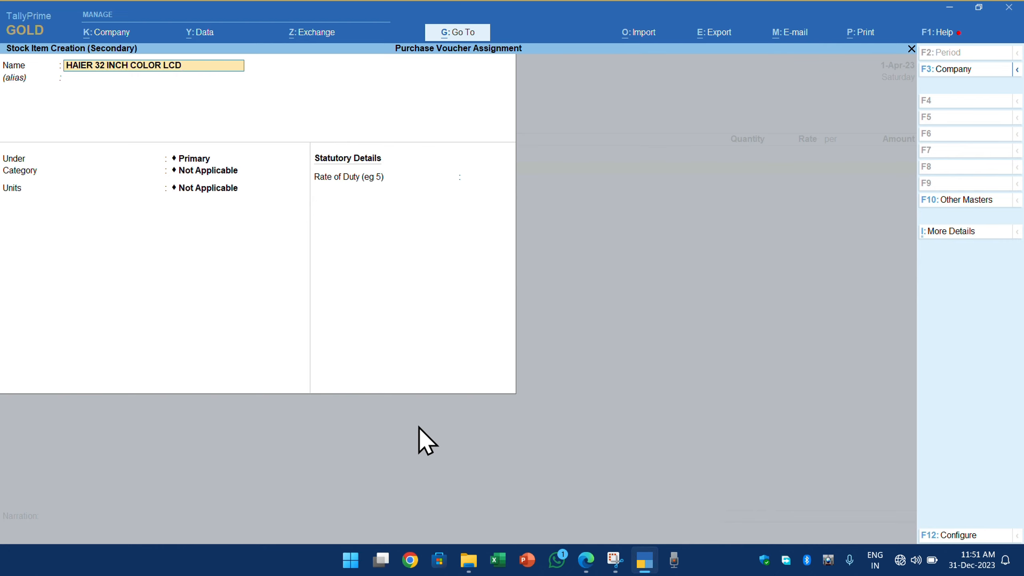
key(Return)
key(Return)
Step: Create the stock group HAIER under Primary, without adding item quantities, and place the new LCD TV item under it
key(Return)
key(BackSpace)
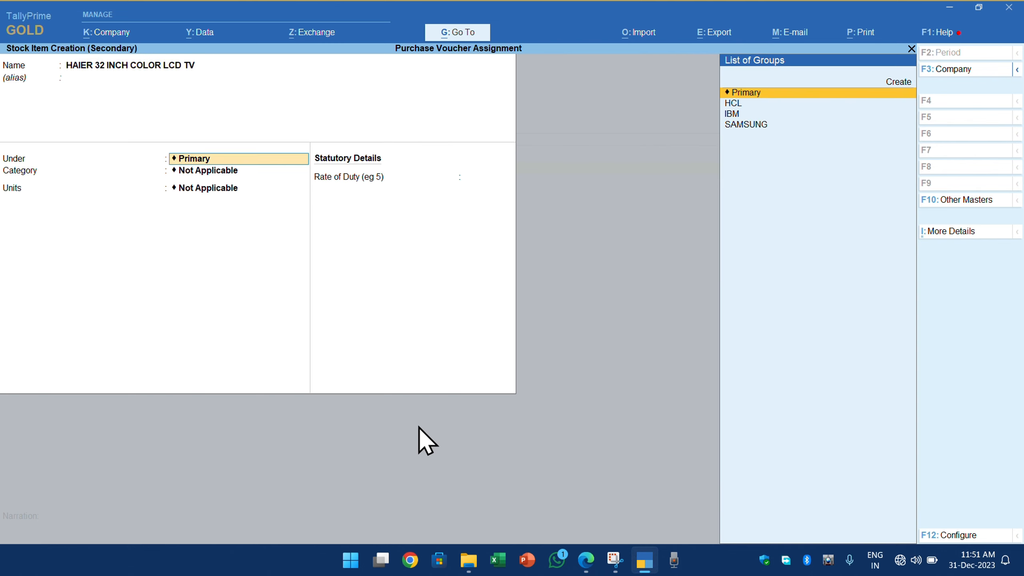
key(alt+c)
text(A)
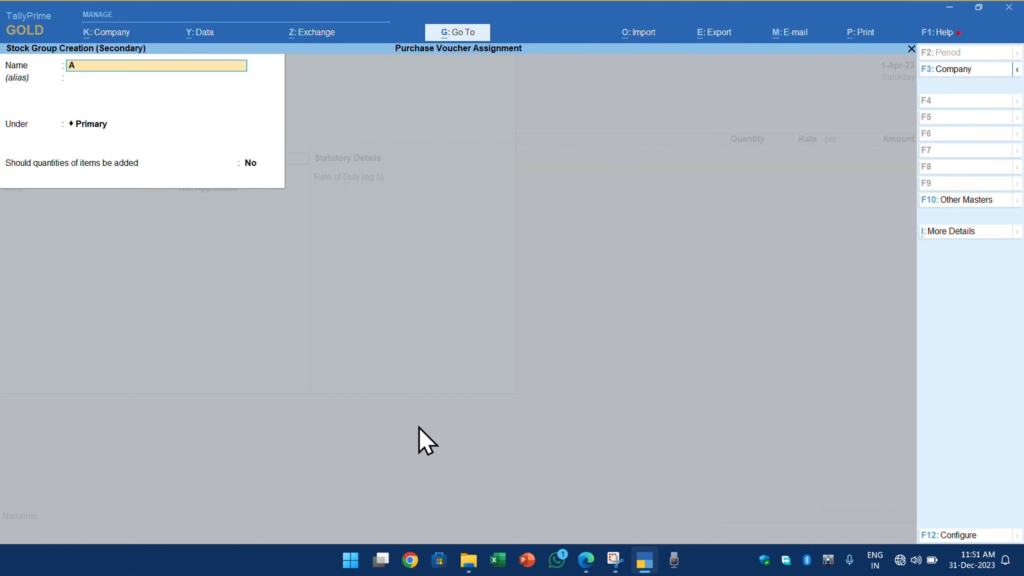
key(BackSpace)
text(HAIER)
key(Return)
key(Return)
key(Return)
key(Return)
key(Return)
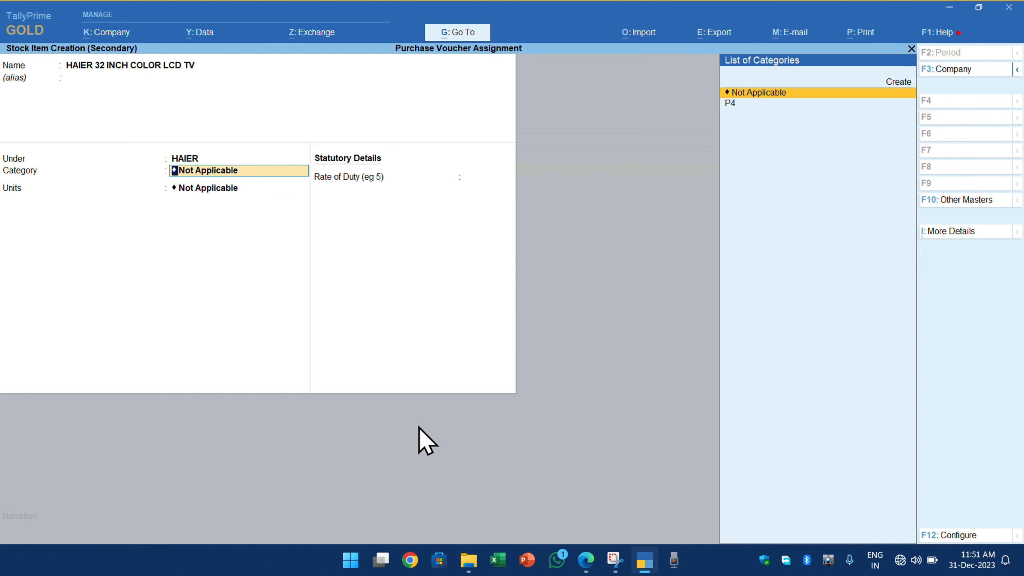
Step: Create the stock category LCD TV under Primary and assign it to the HAIER item
key(Up)
key(Return)
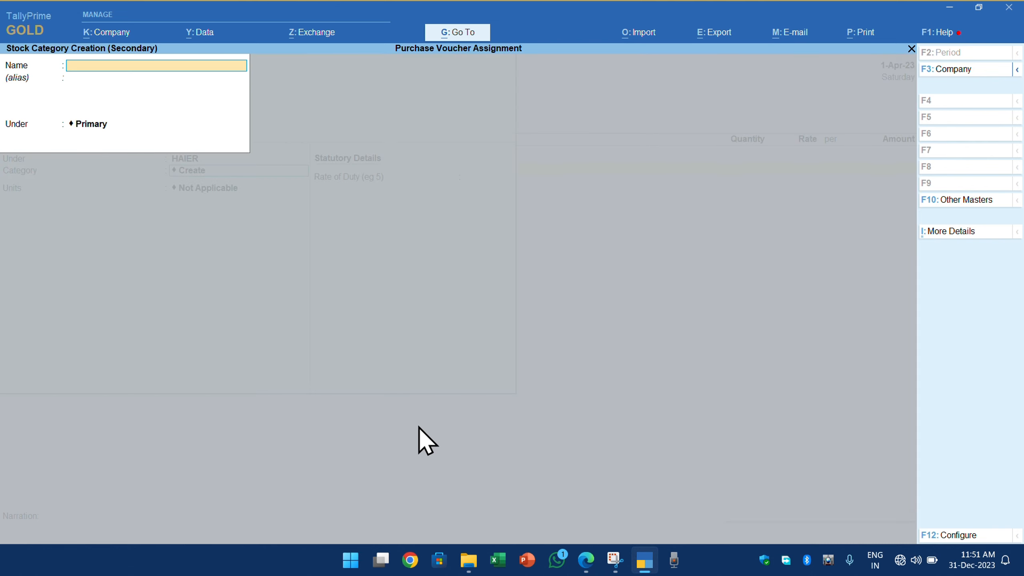
text(LCD TV)
key(Return)
key(Return)
key(Return)
key(Return)
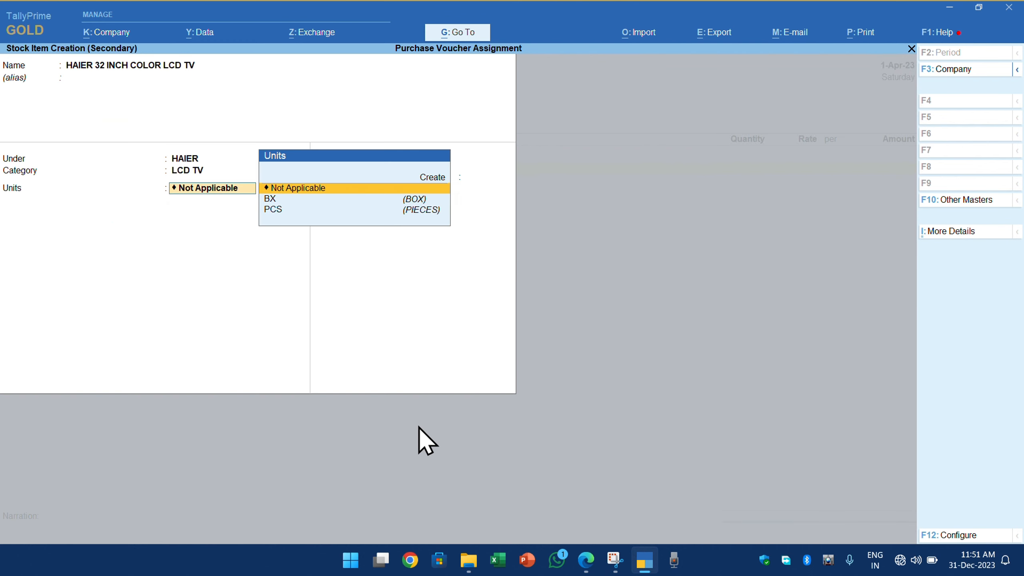
Step: Set the HAIER 32 INCH COLOR LCD TV item's unit to PCS, keep the duty rate at 0, and save the item
key(Down)
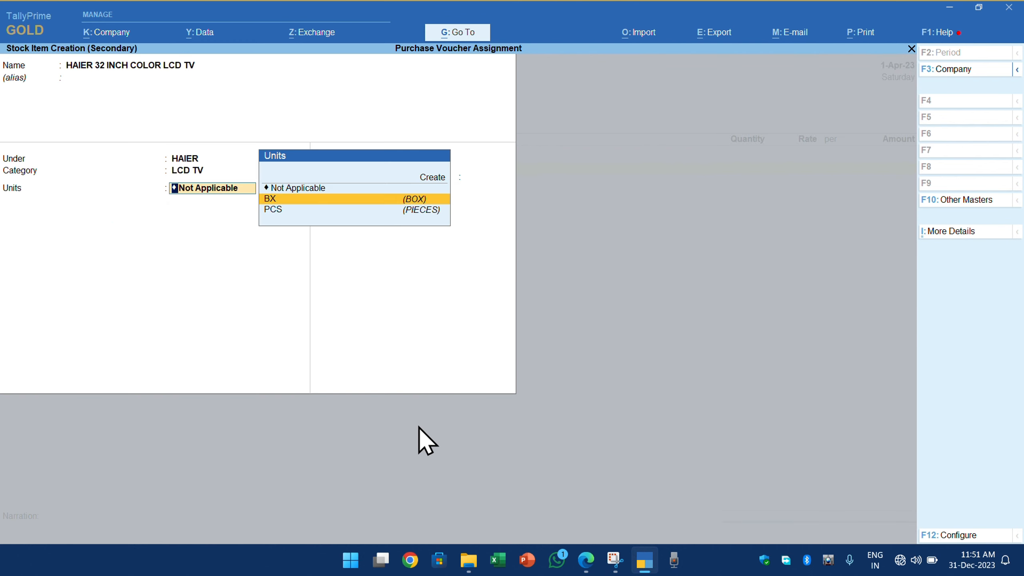
key(Down)
key(Return)
key(Return)
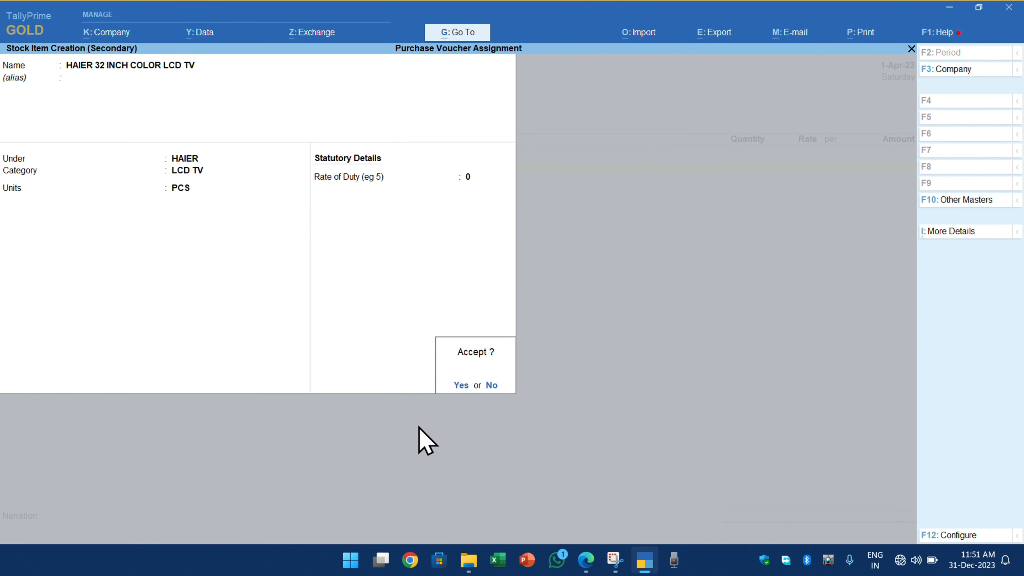
key(Return)
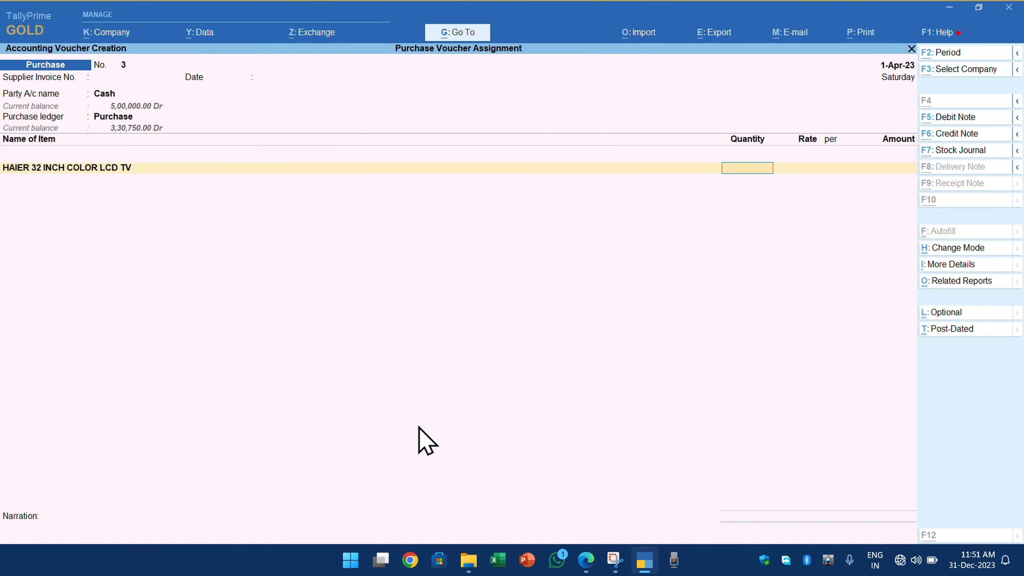
Step: Check the Haier purchase in the assignment PDF and enter a quantity of 20 PCS on the HAIER line
key(alt+Tab)
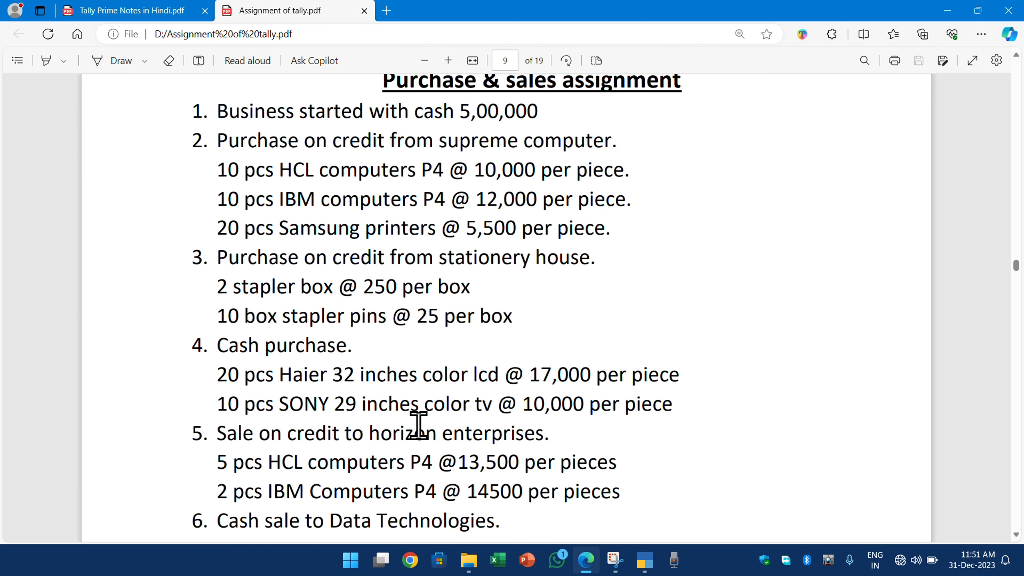
key(alt+Tab)
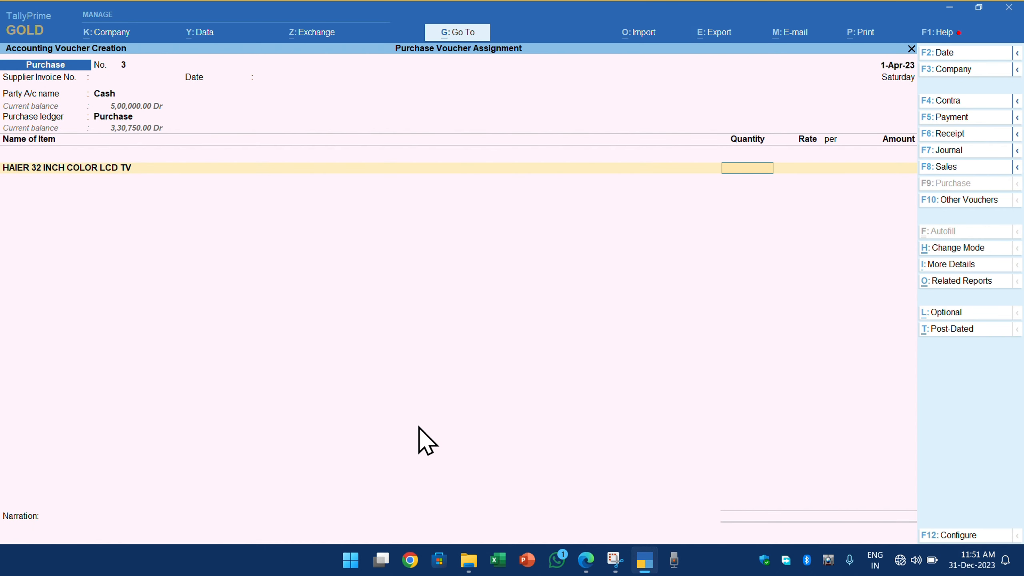
text(20)
key(Return)
Step: Look up the Haier price in the assignment PDF, set the rate to 17,000 per PCS, and return to a blank item line
key(alt)
key(alt+Tab)
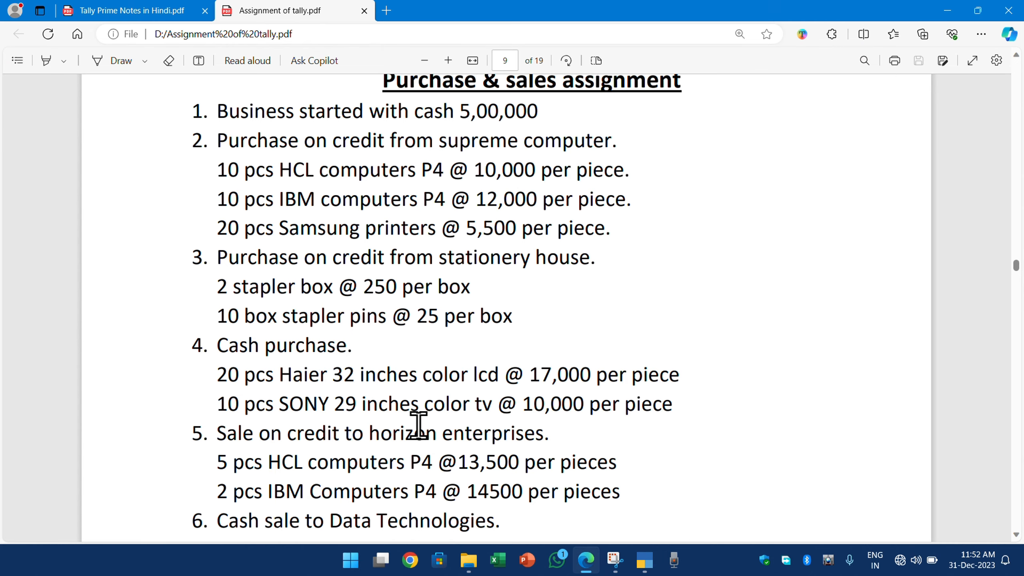
key(alt+Tab)
text(17000)
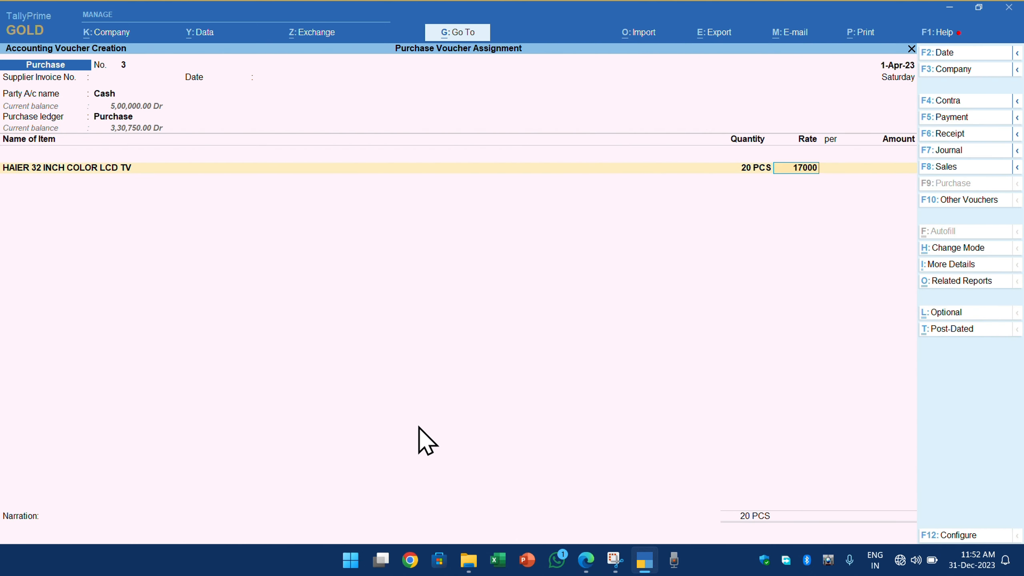
key(Return)
key(Return)
key(Return)
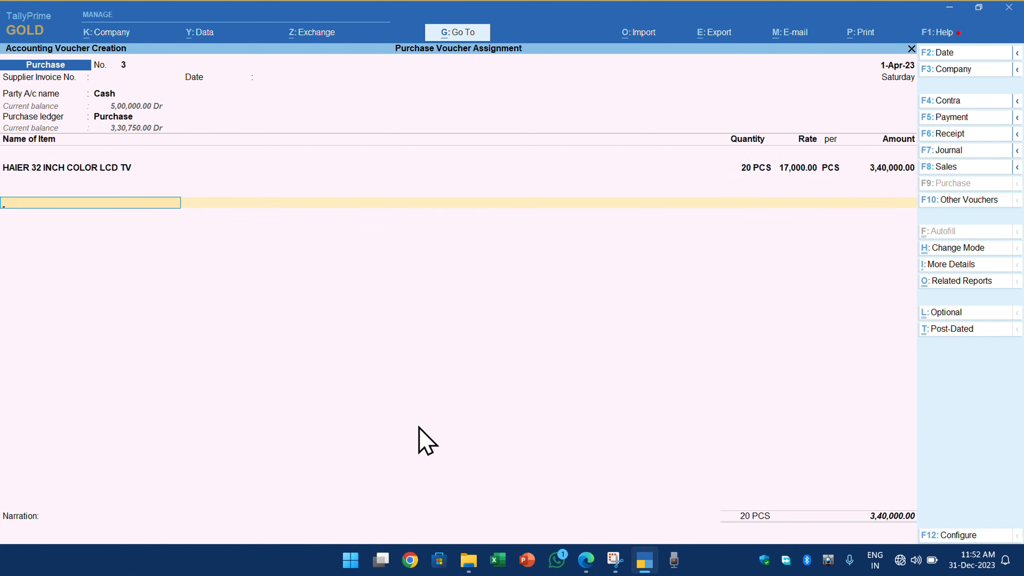
key(BackSpace)
key(Return)
Step: Check the next cash purchase item in the assignment PDF and start a new stock item named SONY 29 INCH COLOR TV
key(alt+Tab)
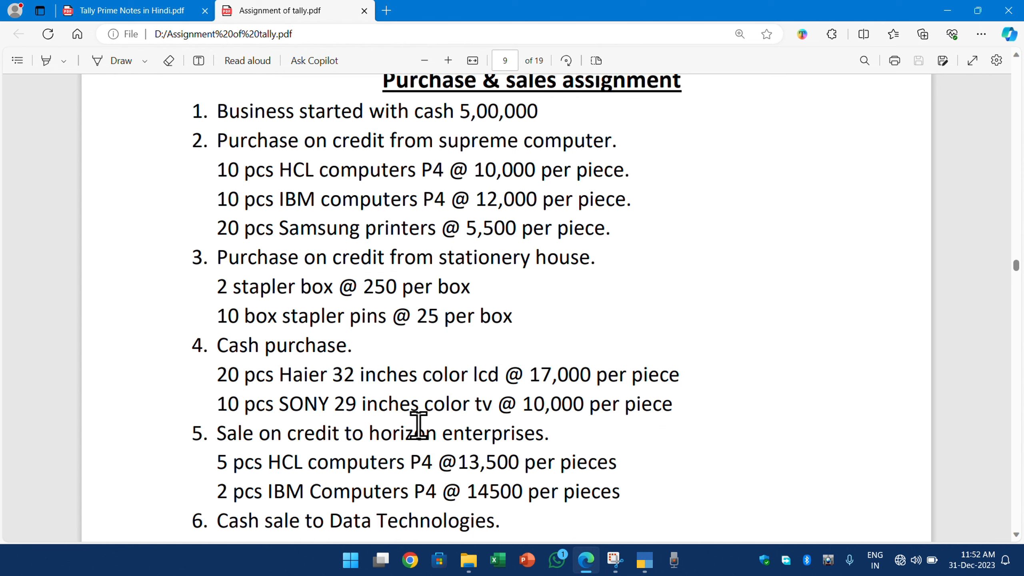
key(alt+Tab)
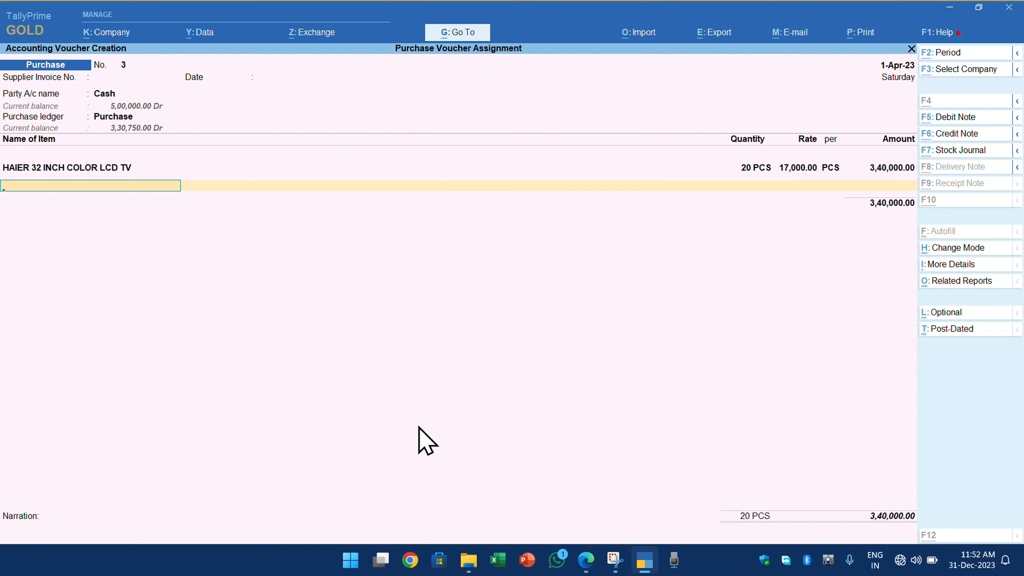
key(alt+c)
text(SON)
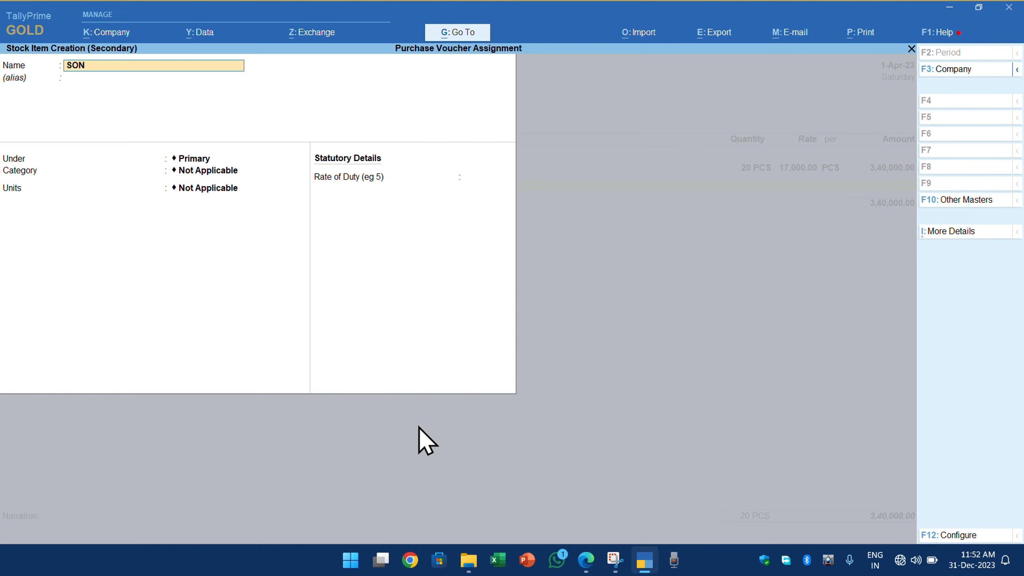
text(Y 29 INCH COLOR TV)
key(Return)
key(Return)
key(Return)
Step: Create the stock group SONY under Primary, without adding item quantities, and place the new Sony TV item under it
key(alt)
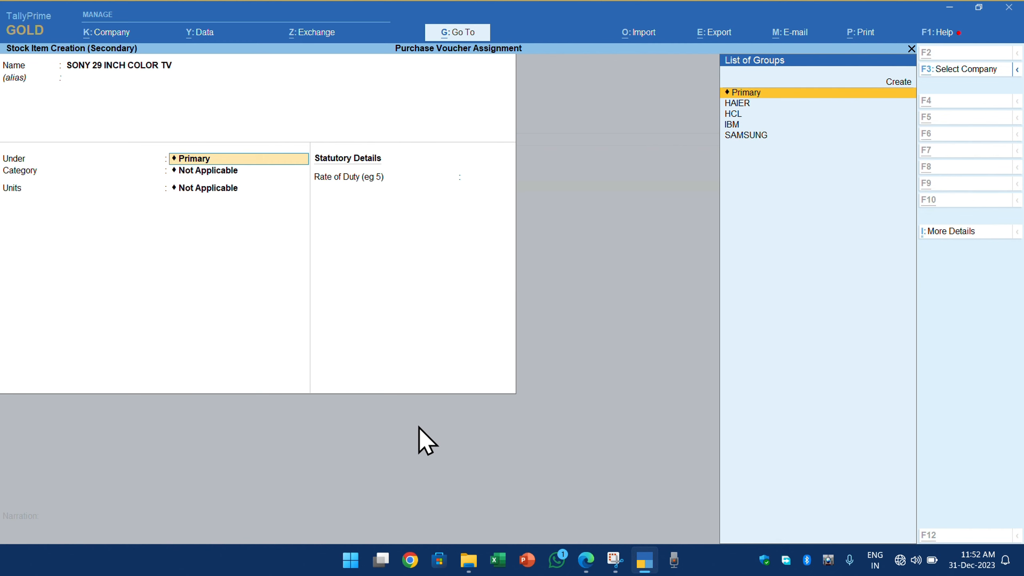
key(alt+c)
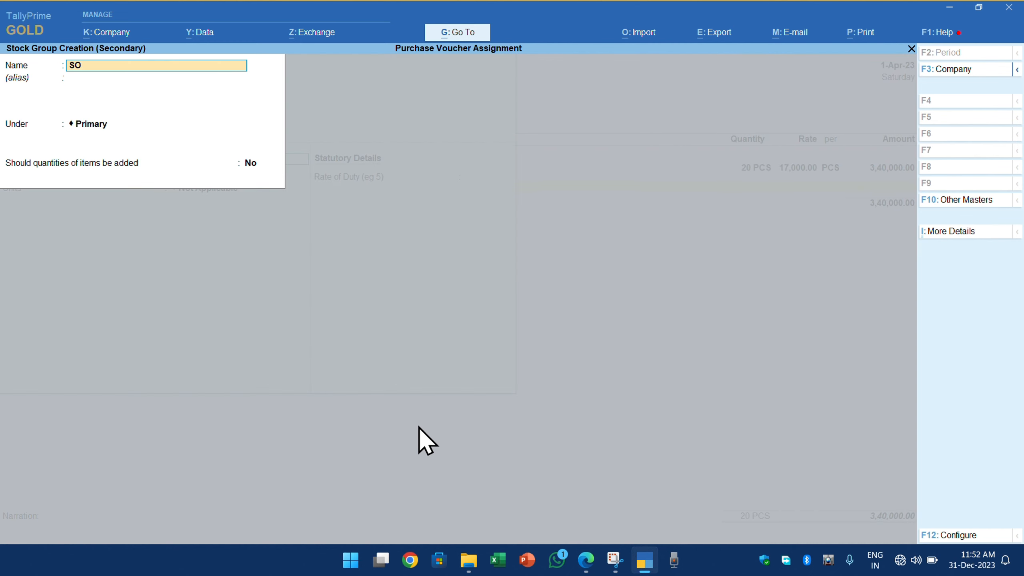
text(SONY)
key(Return)
key(Return)
key(Return)
key(Return)
key(Return)
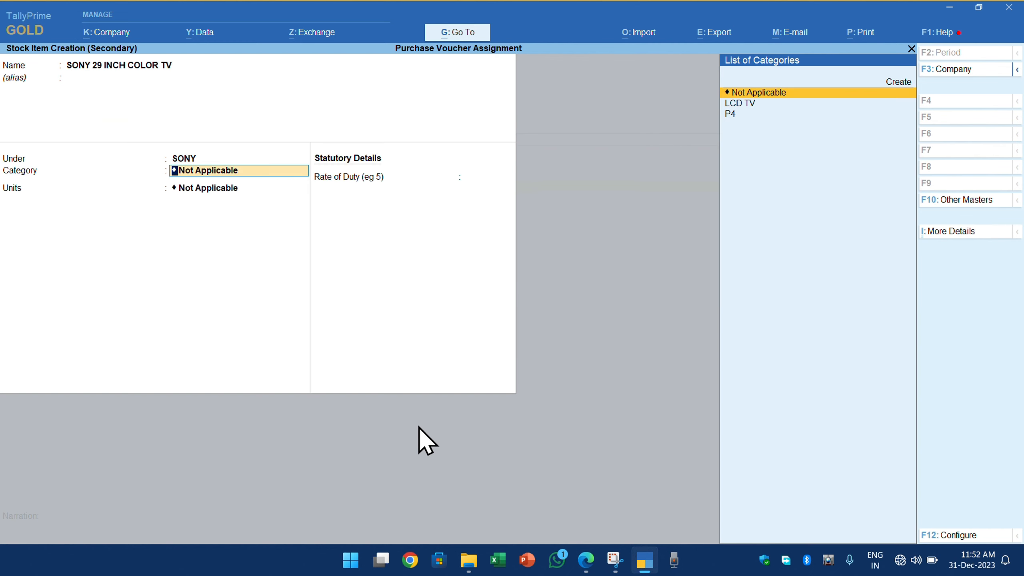
Step: Assign the SONY 29 INCH COLOR TV item the LCD TV category and the PCS unit, and save the item
key(Down)
key(Return)
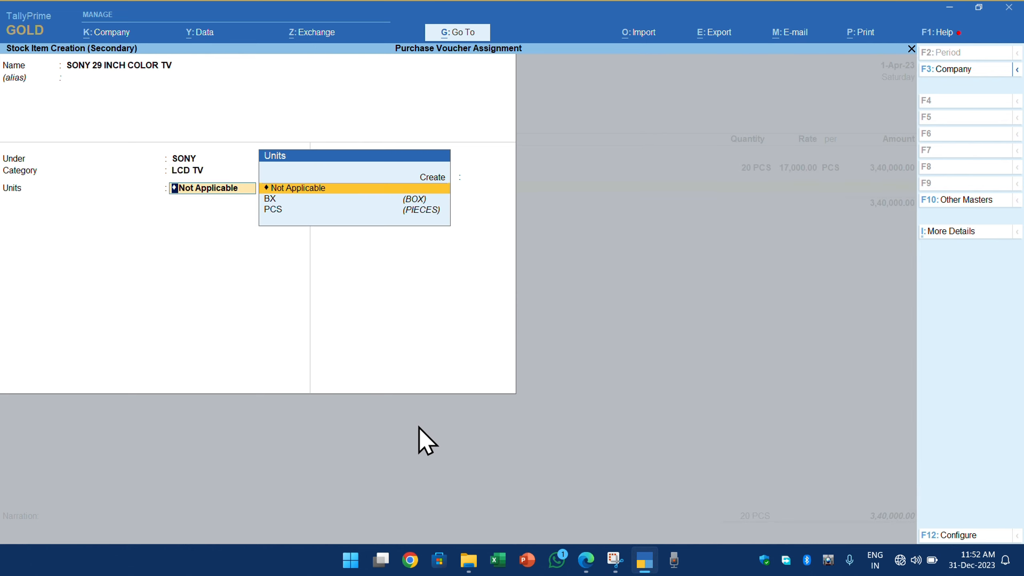
key(Down)
key(Down)
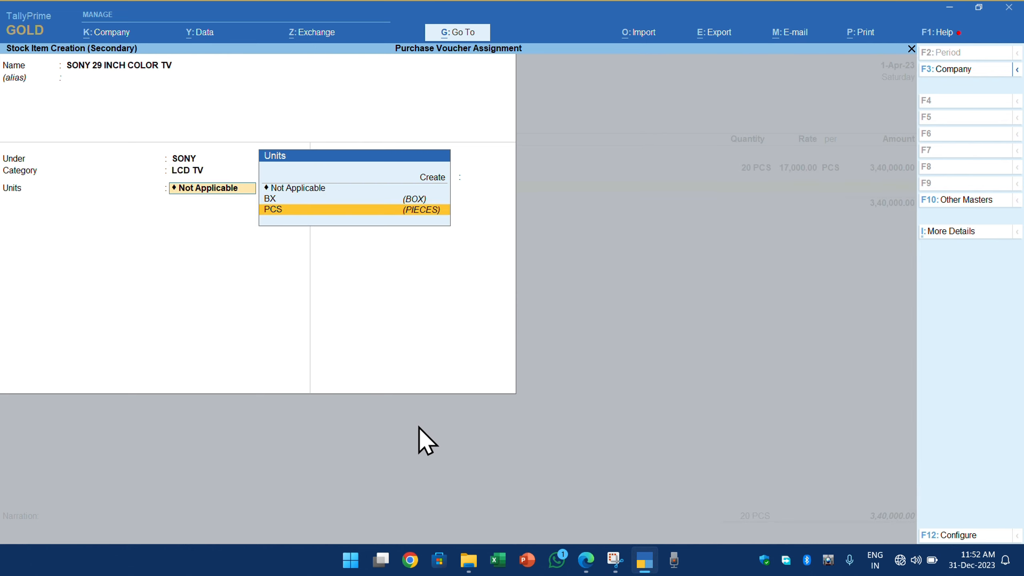
key(Return)
key(Return)
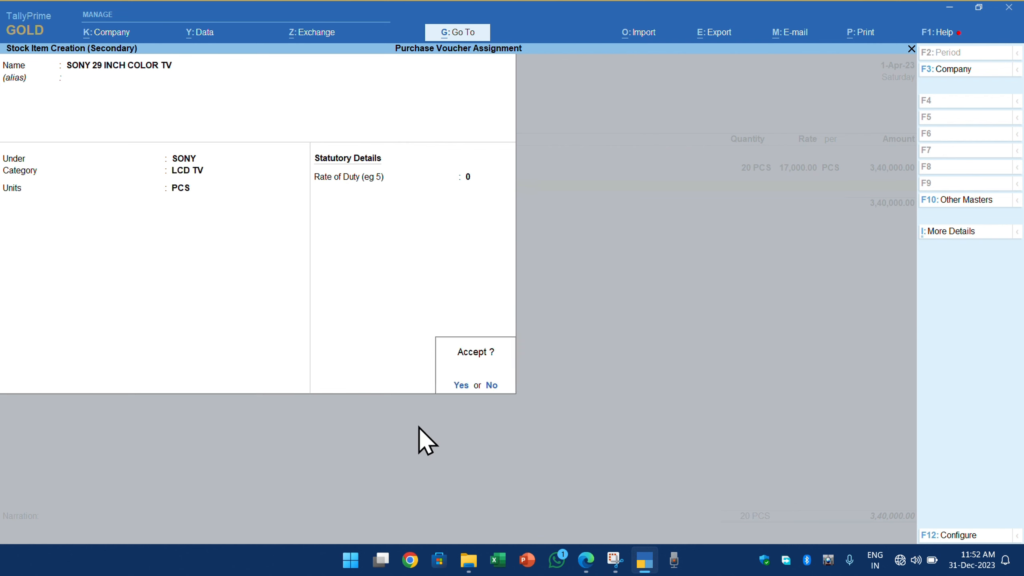
key(Return)
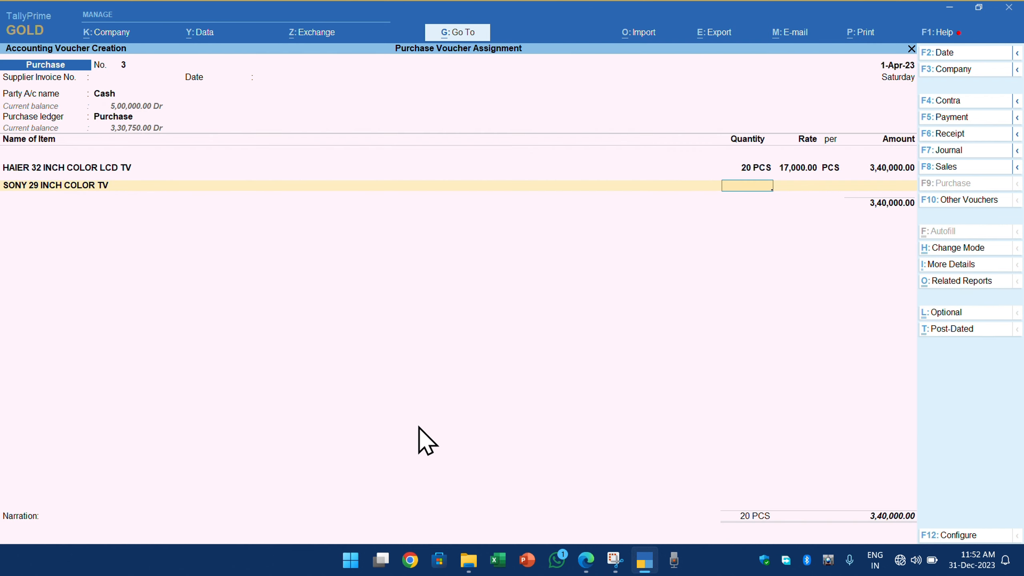
Step: Check the Sony purchase in the assignment PDF and enter 10 PCS at a rate of 10,000 per PCS
key(alt+Tab)
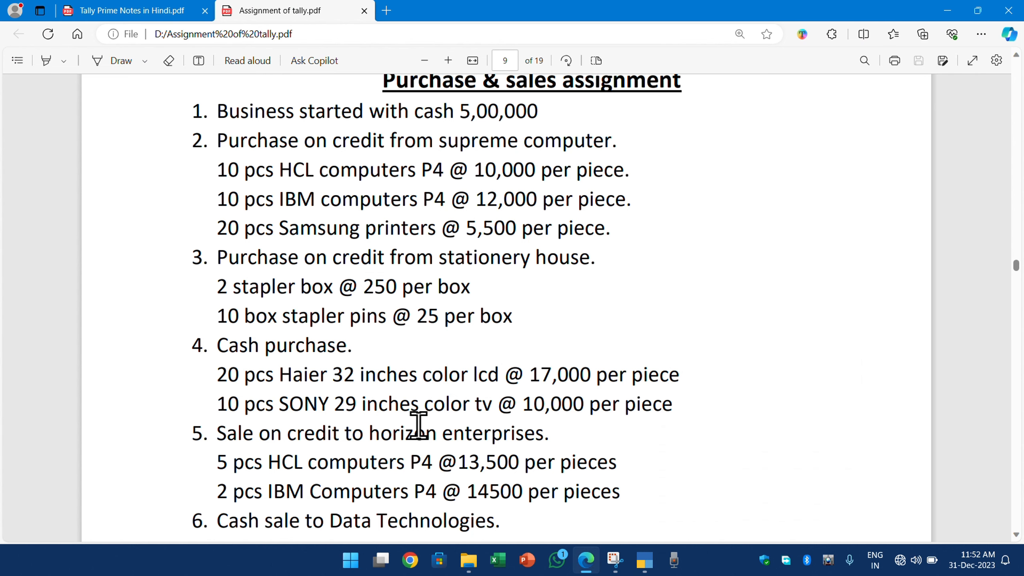
key(alt+Tab)
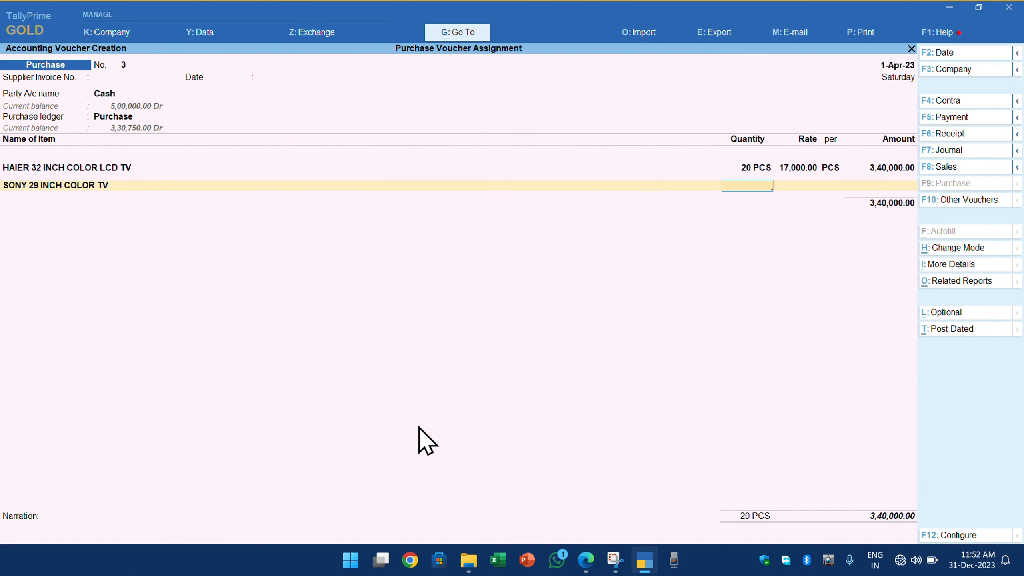
text(10)
key(Return)
text(10)
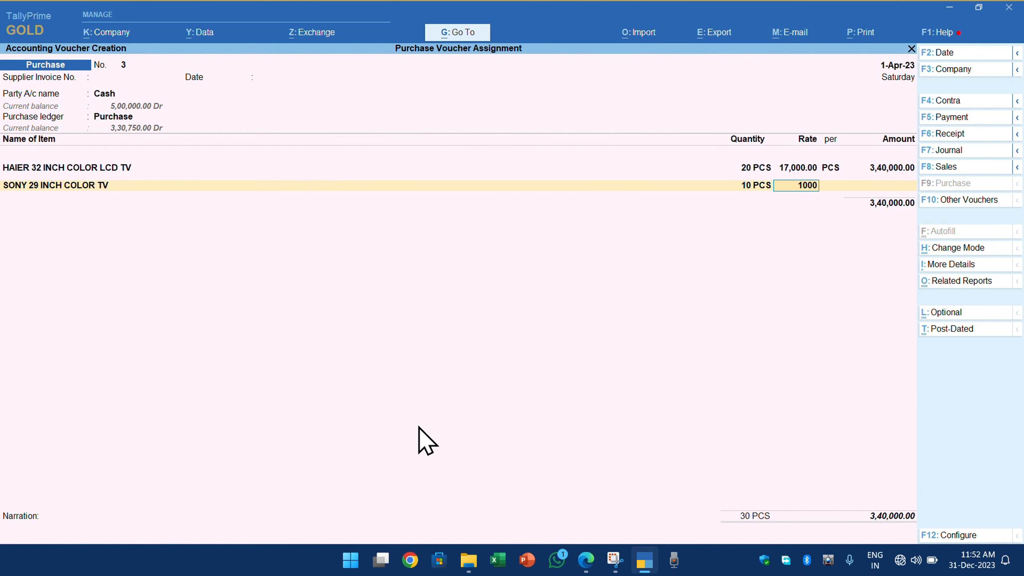
key(Return)
key(Return)
key(Return)
Step: End the item list, leave the narration blank, and save the cash purchase voucher
key(Return)
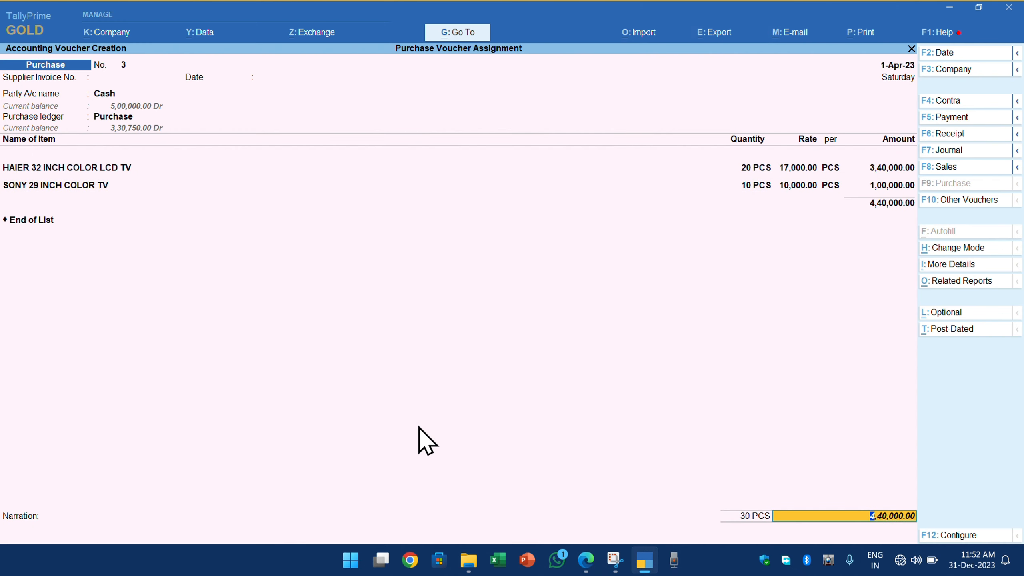
key(Return)
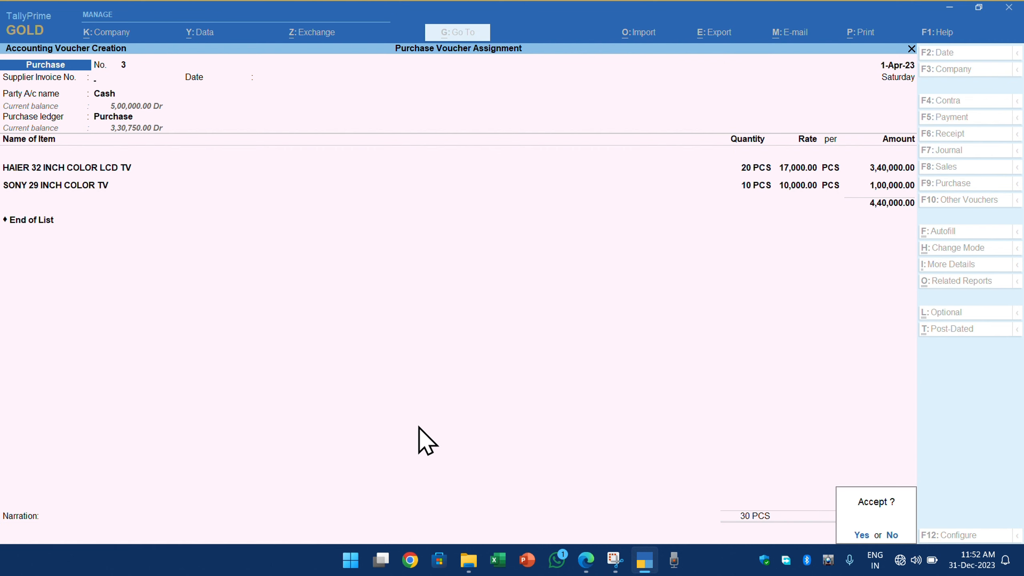
key(Return)
Step: Review the remaining assignment transactions, highlighting the credit sale and comparing its party Horizon Enterprises with the supplier Supreme Computer
key(alt+Tab)
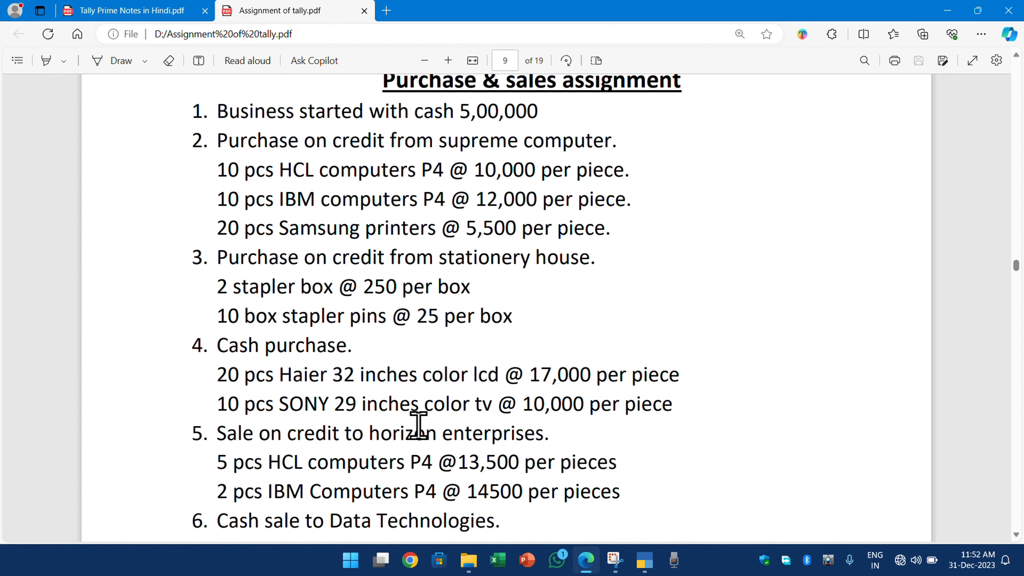
key(alt+Tab)
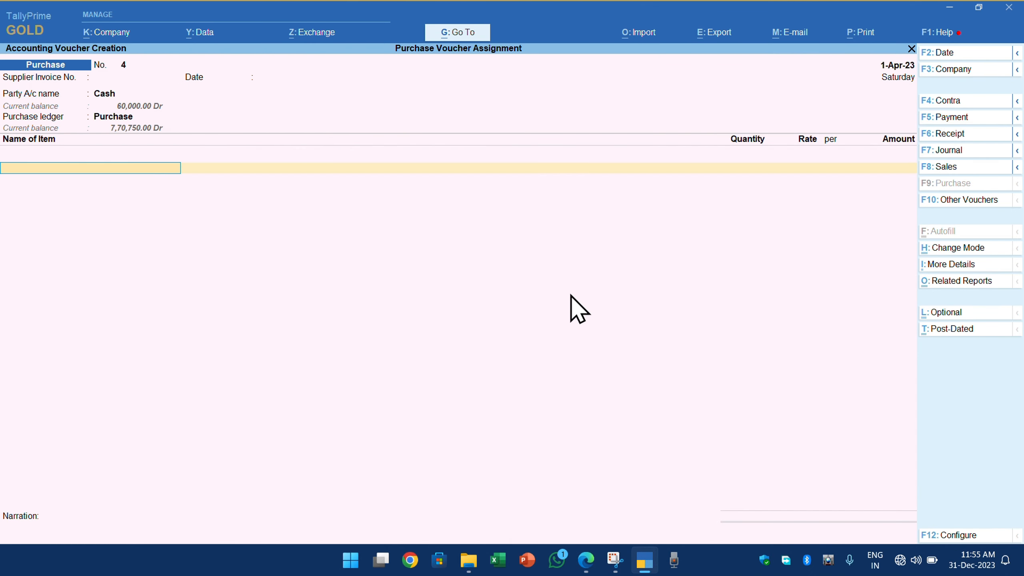
click(600, 561)
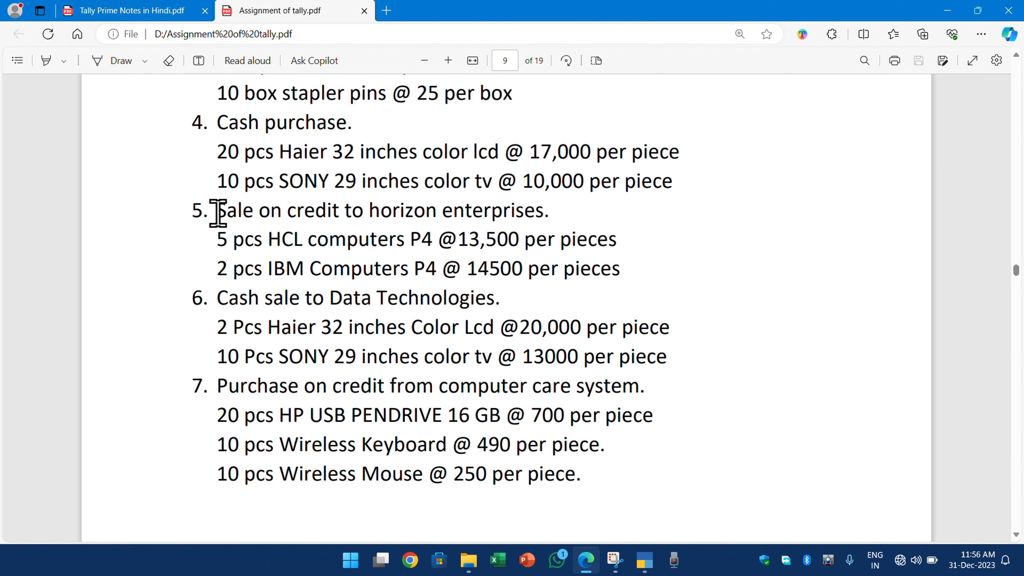
drag(218, 213, 541, 307)
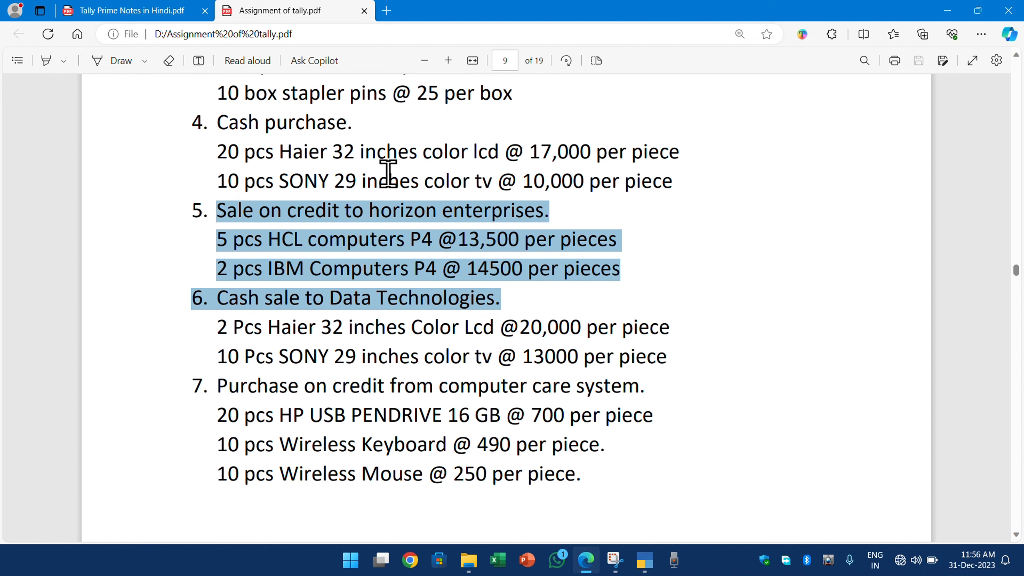
click(385, 273)
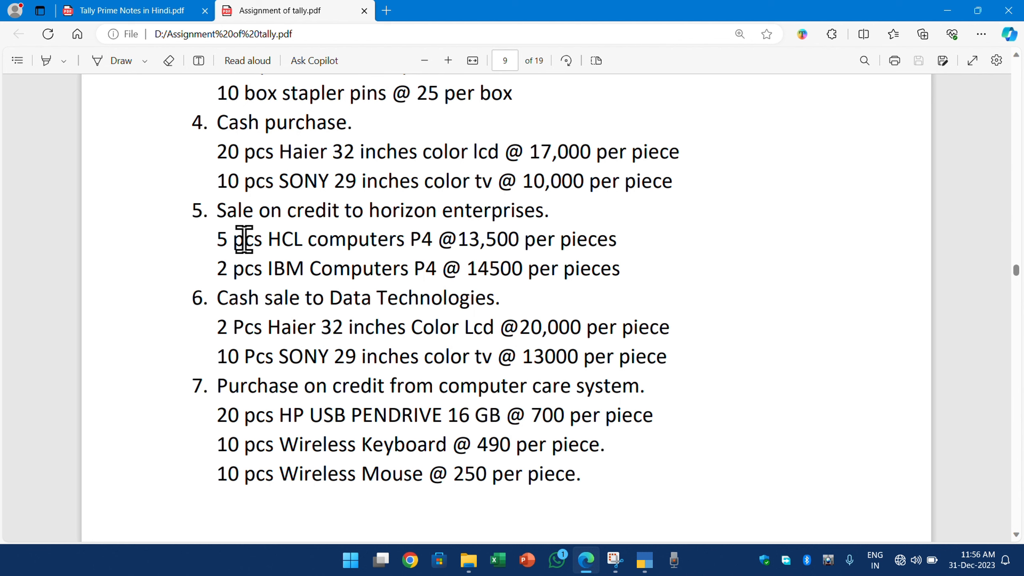
scroll(326, 264, up, 1)
scroll(326, 265, up, 4)
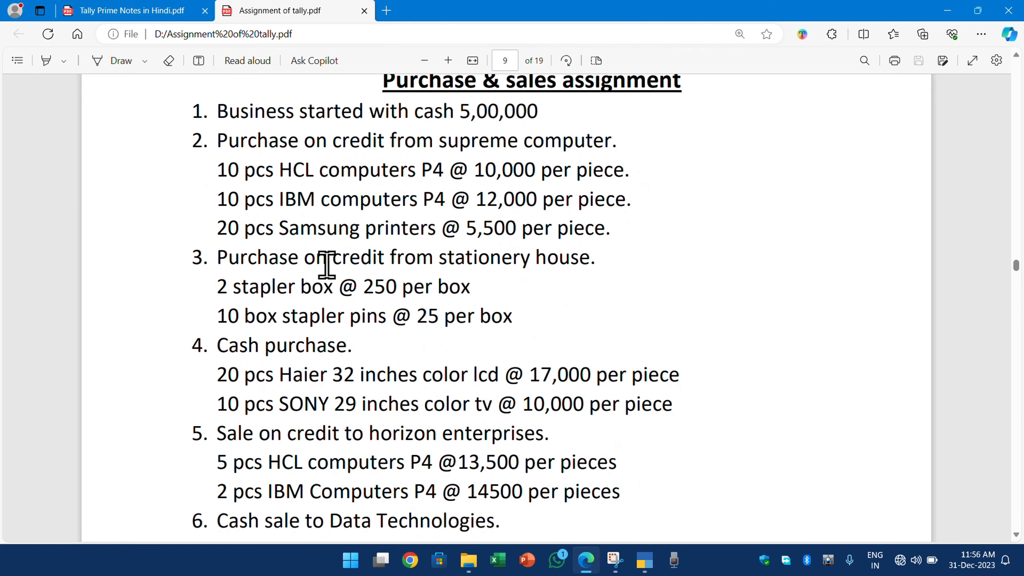
drag(439, 142, 619, 140)
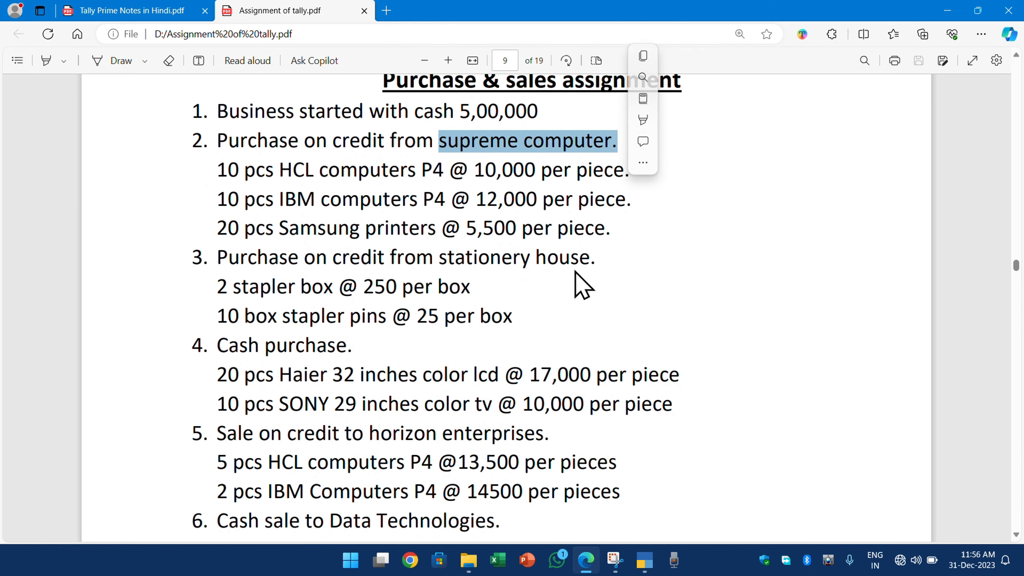
click(369, 435)
drag(369, 434, 550, 435)
Step: Look up the Sundry Debtors group explanation in the Tally Prime Notes in Hindi PDF
click(86, 12)
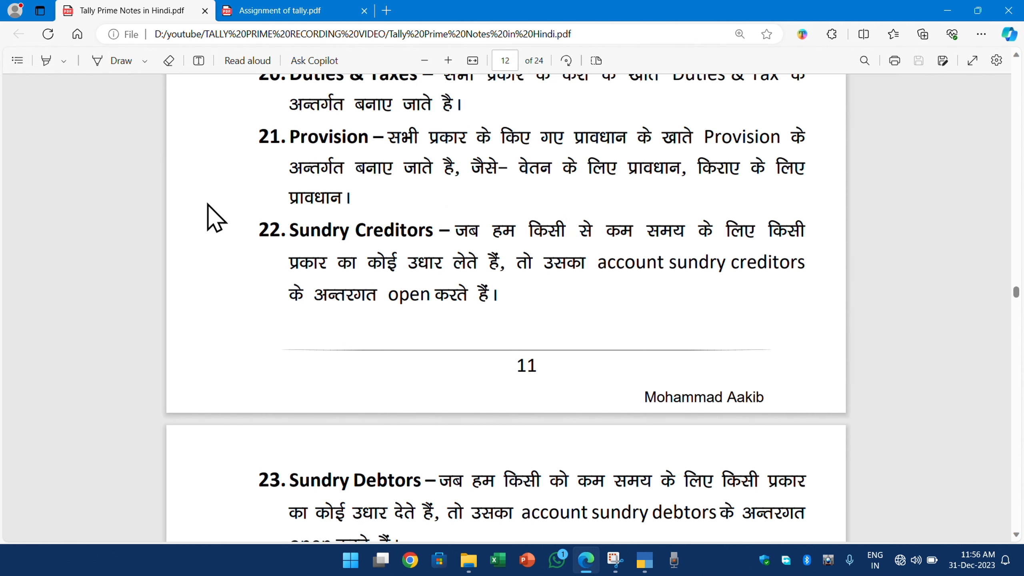
scroll(318, 319, down, 5)
scroll(370, 332, down, 1)
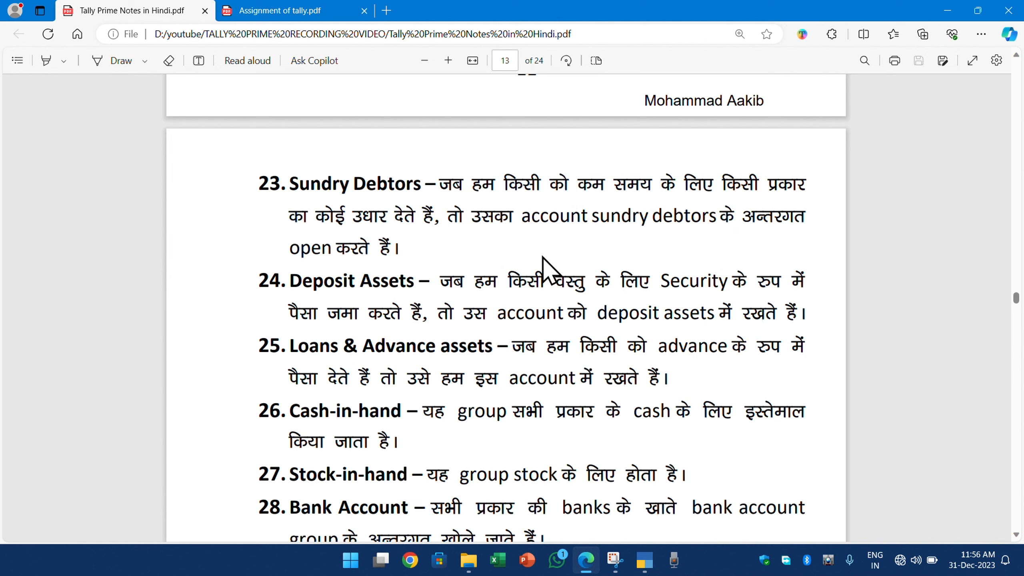
drag(676, 232, 677, 231)
click(679, 230)
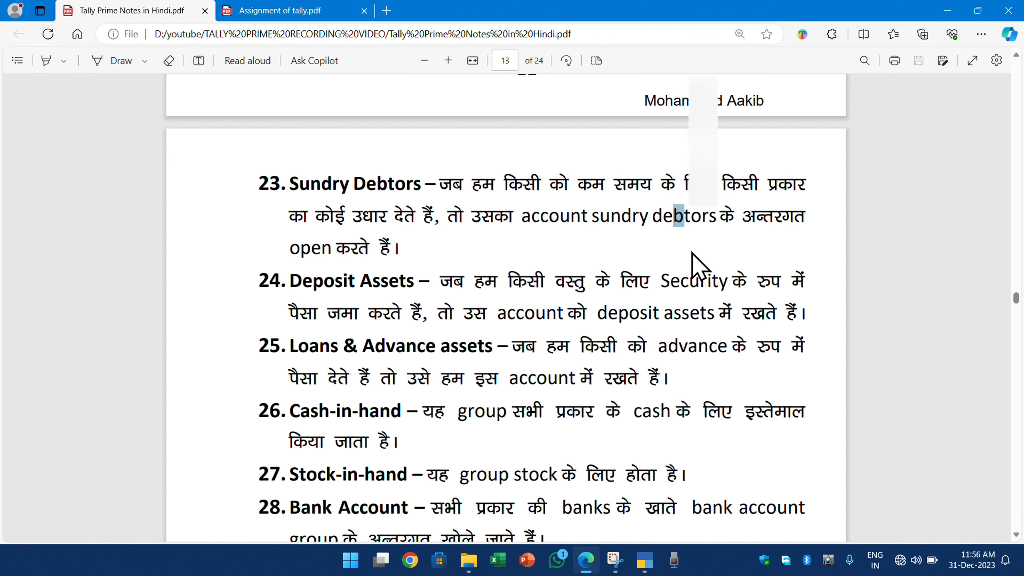
Step: Return to the assignment PDF and examine the credit sale, cash sale and last credit purchase at a larger size
click(271, 11)
click(310, 420)
scroll(307, 416, down, 6)
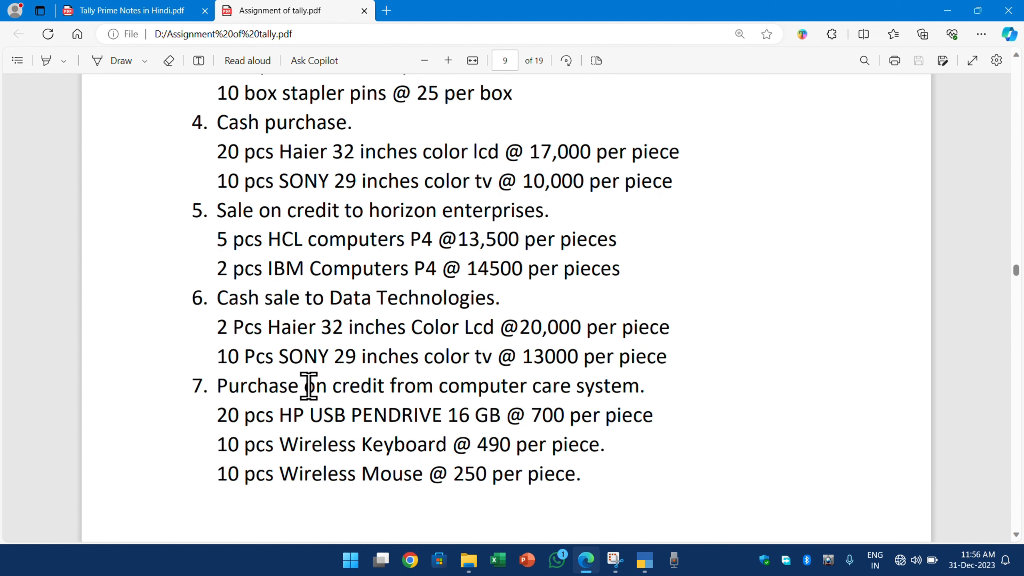
scroll(313, 323, up, 1)
scroll(311, 307, up, 2)
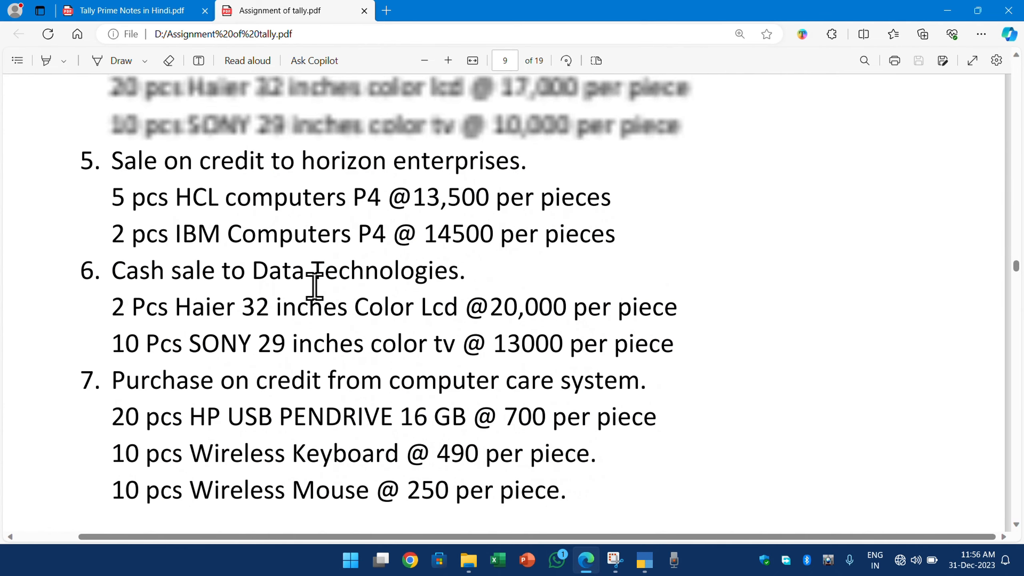
Step: Switch to TallyPrime, discard the unfinished purchase voucher entry, and start a sales voucher for the assignment's credit sale to Horizon Enterprises
drag(116, 167, 623, 241)
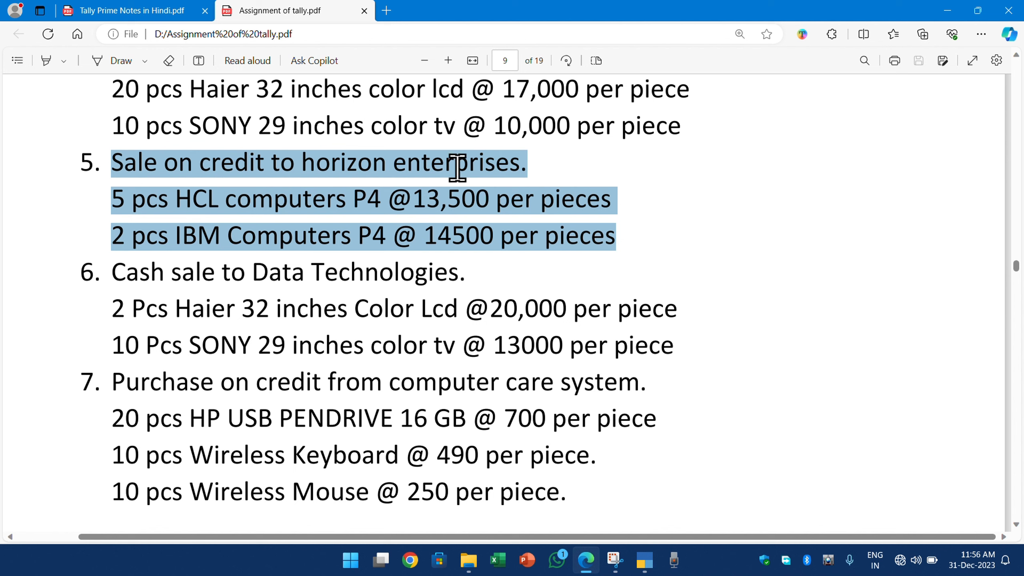
mouse_move(647, 558)
click(638, 501)
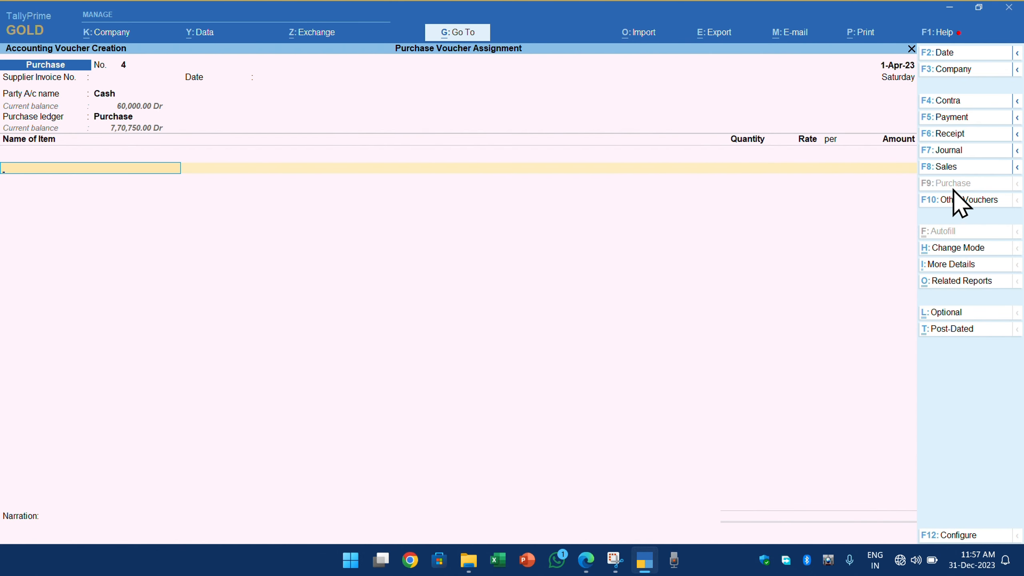
key(Escape)
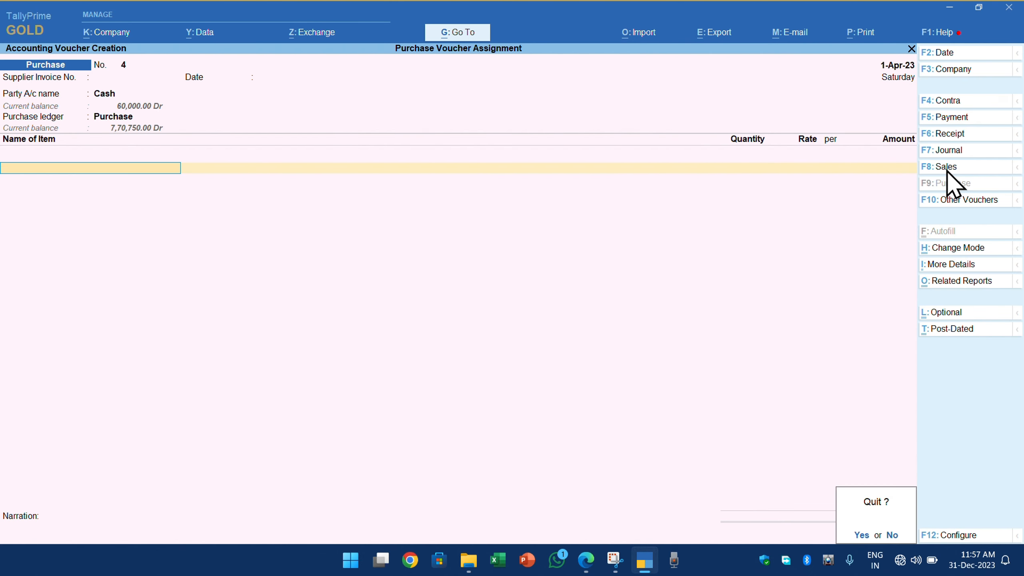
key(y)
key(Return)
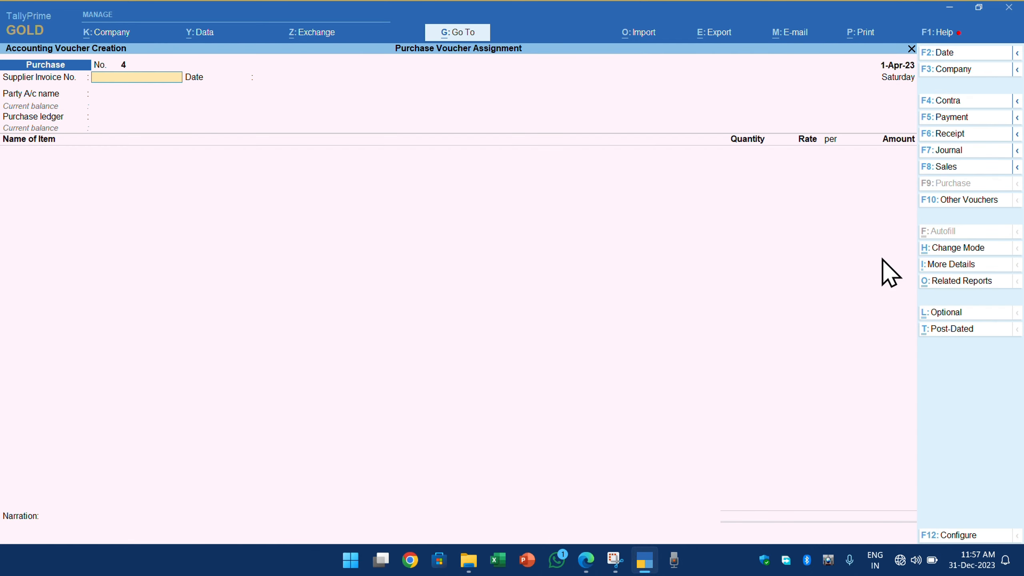
click(938, 169)
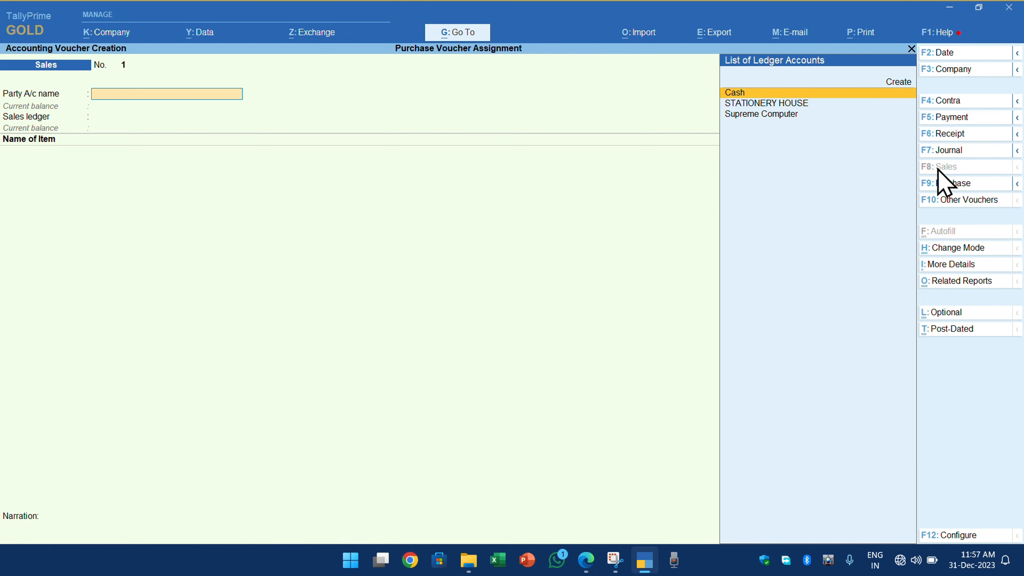
Step: Create the party ledger HORIZON ENTERPRISES under Sundry Debtors, leaving the mailing details at their defaults, and save it
key(alt+c)
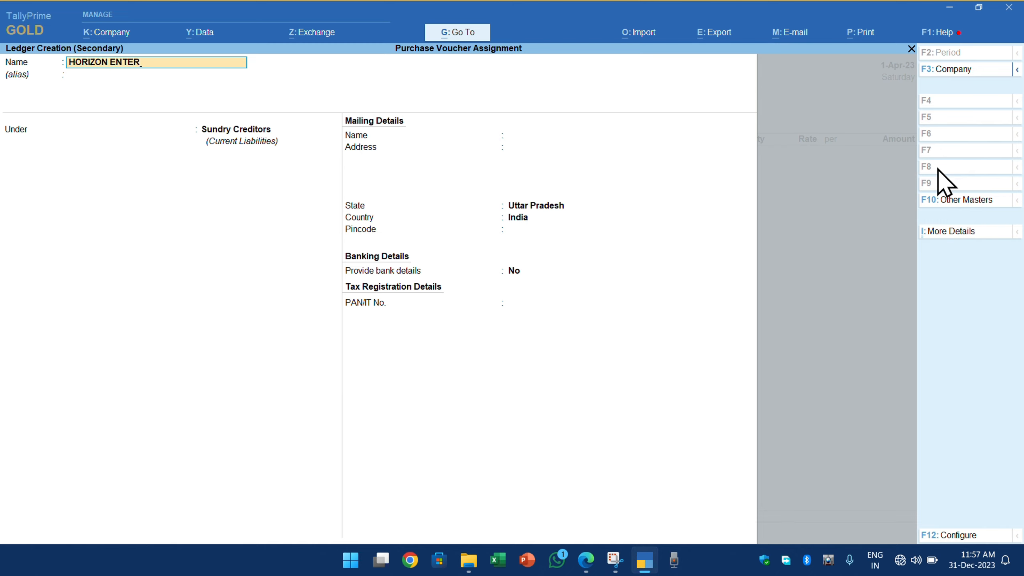
key(Return)
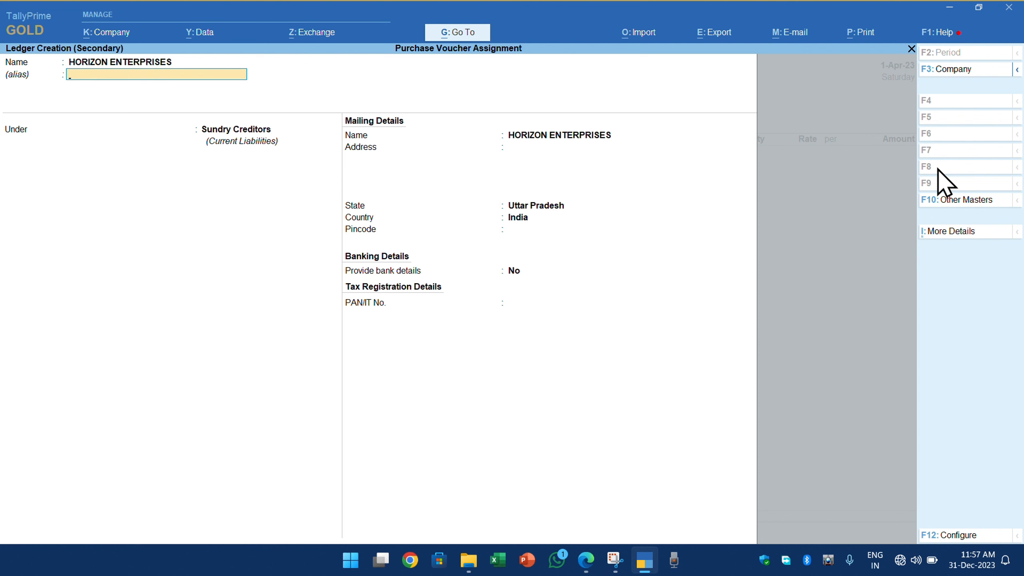
key(Return)
key(Down)
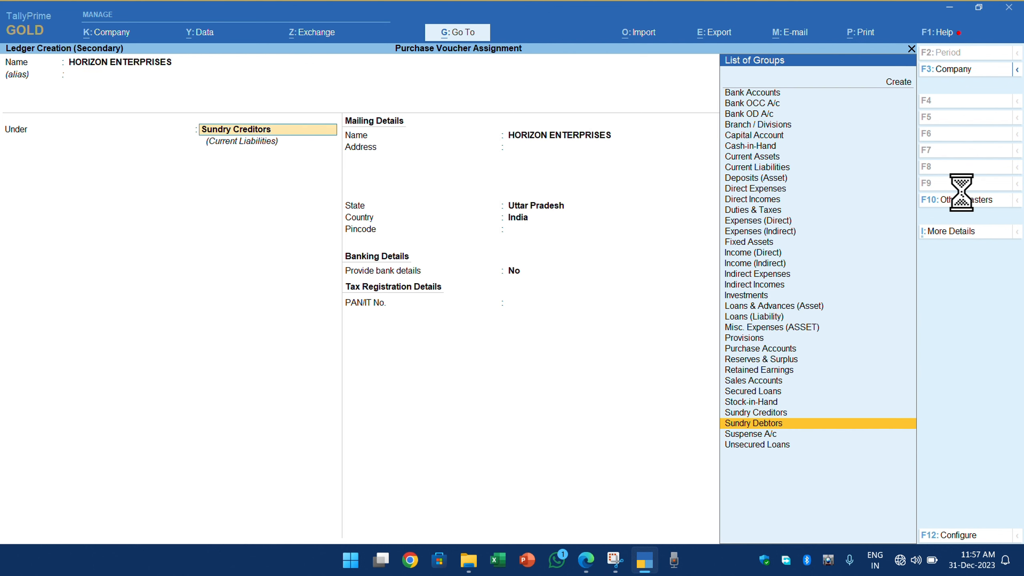
key(Return)
key(Return)
key(Return)
key(Return)
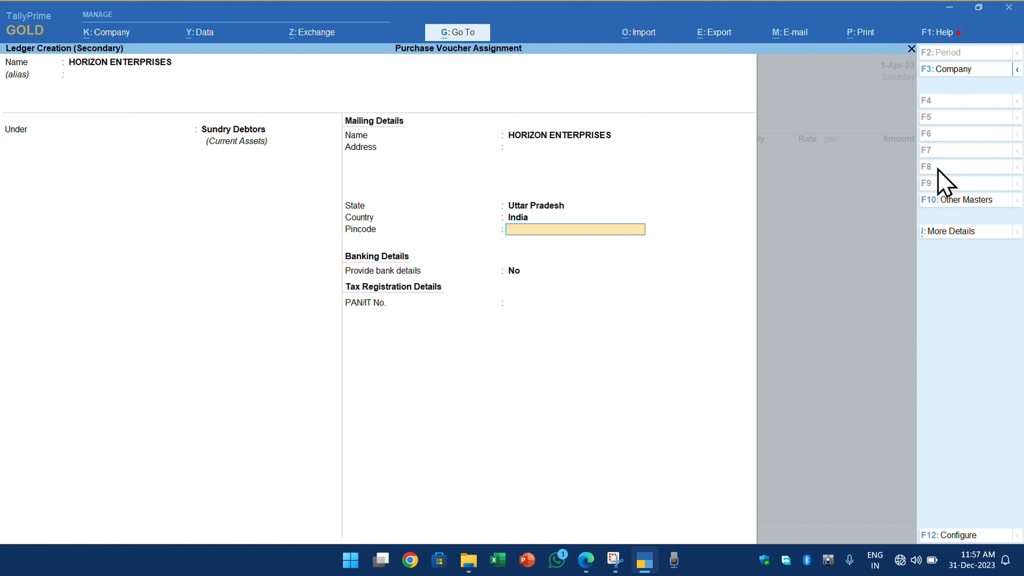
key(ctrl+a)
Step: Leave the dispatch details blank and accept the default party details for HORIZON ENTERPRISES in the sales voucher
key(Return)
key(Return)
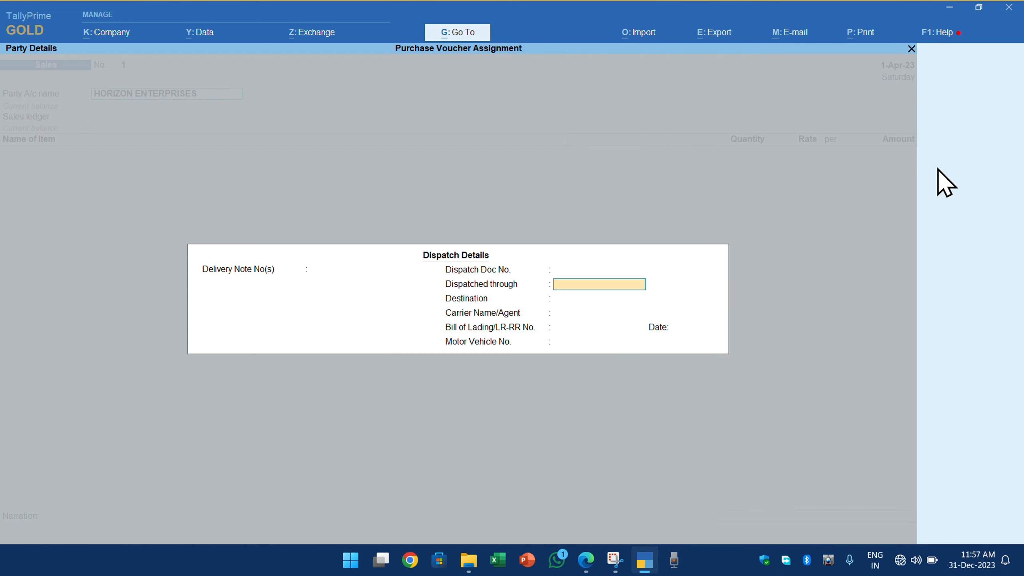
key(Return)
key(ctrl+a)
key(Return)
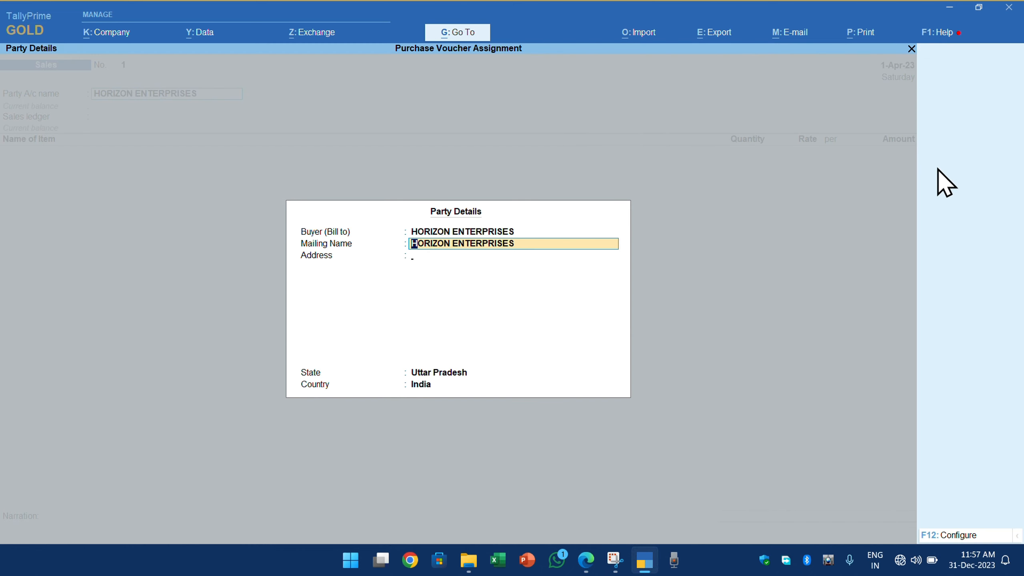
key(Return)
key(ctrl+a)
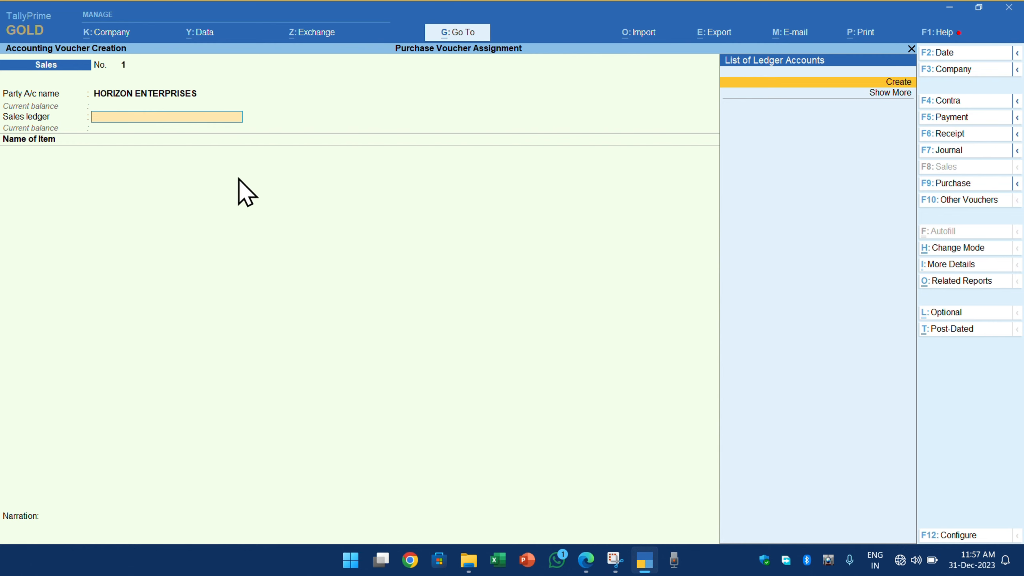
Step: Create the sales ledger SALES under the Sales Accounts group and save it into the voucher
key(alt+c)
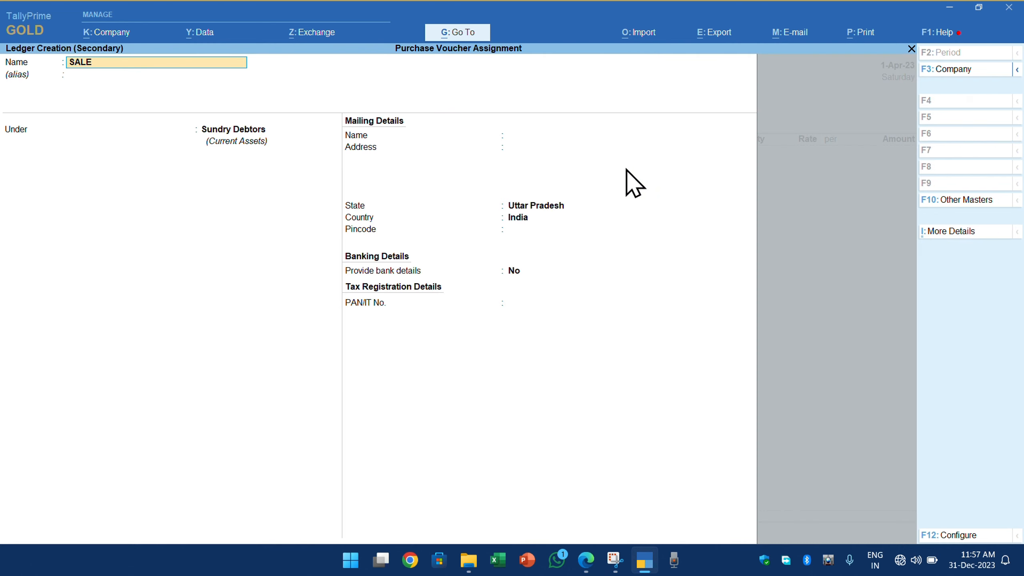
text(SALES)
key(Return)
text(sa)
key(Return)
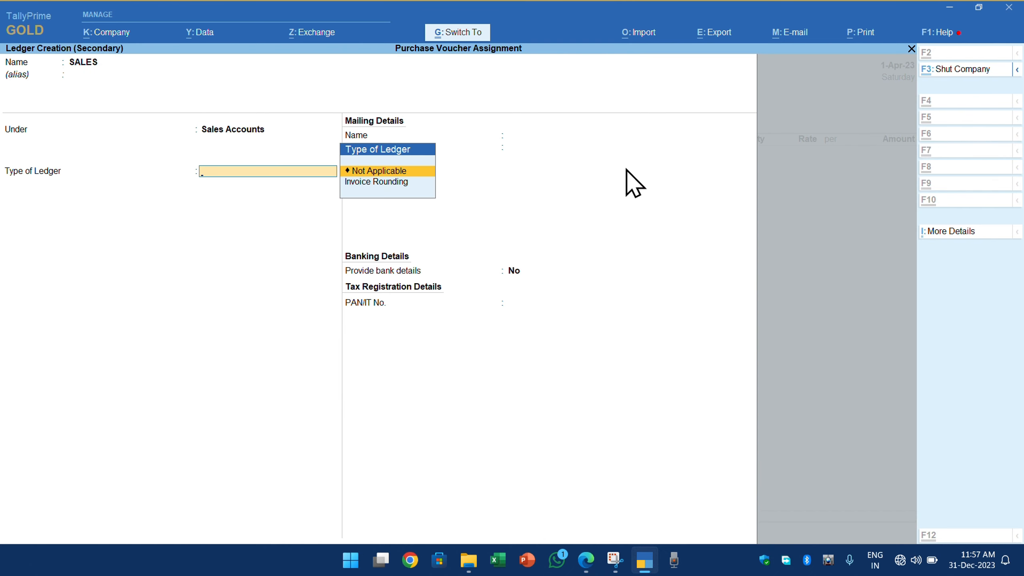
key(ctrl+a)
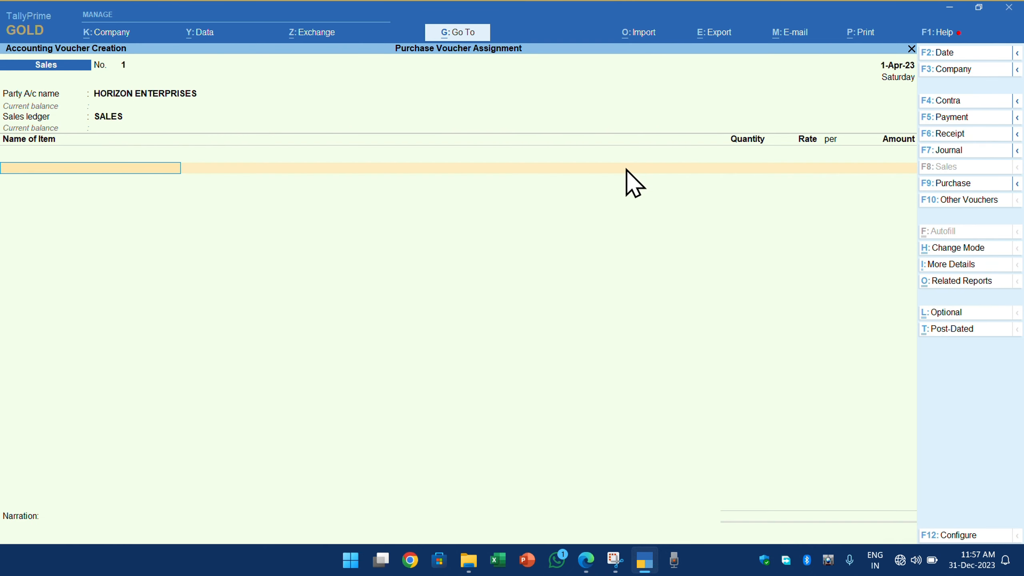
Step: Switch to the assignment PDF and compare the Haier 32 inch LCD in the cash sale with its entry in the cash purchase
key(alt+Tab)
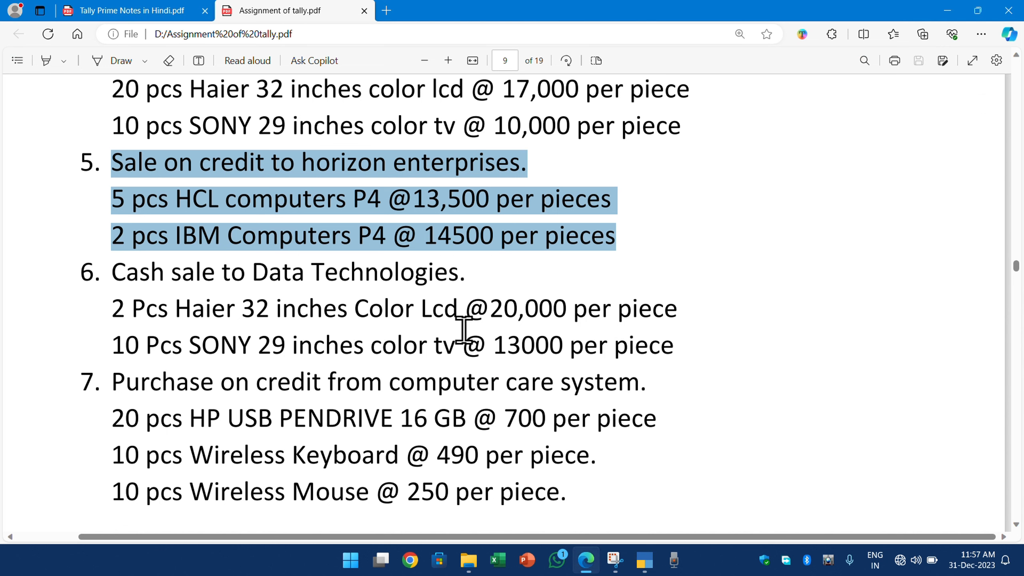
scroll(464, 331, down, 1)
scroll(464, 331, down, 1)
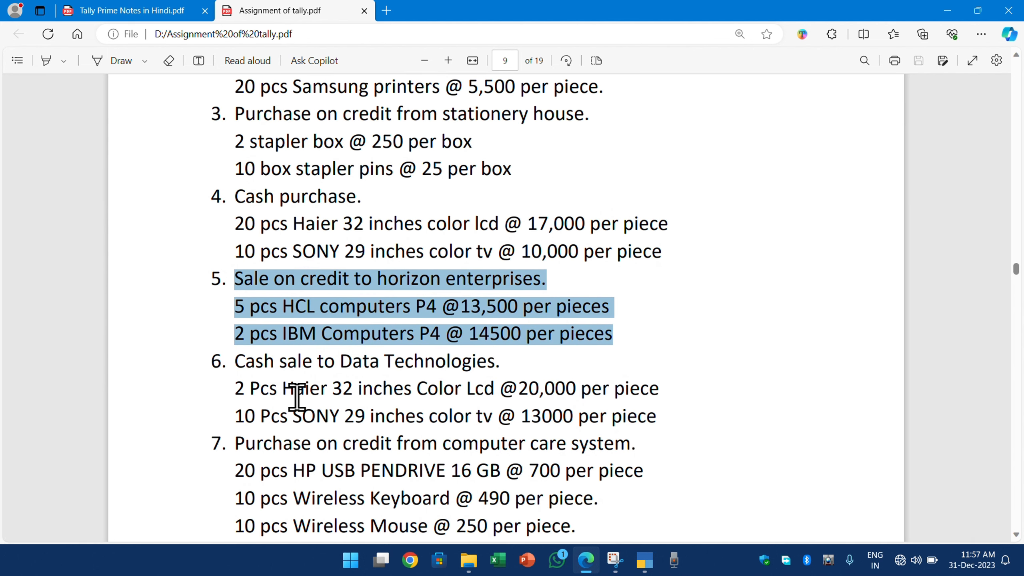
drag(277, 395, 483, 395)
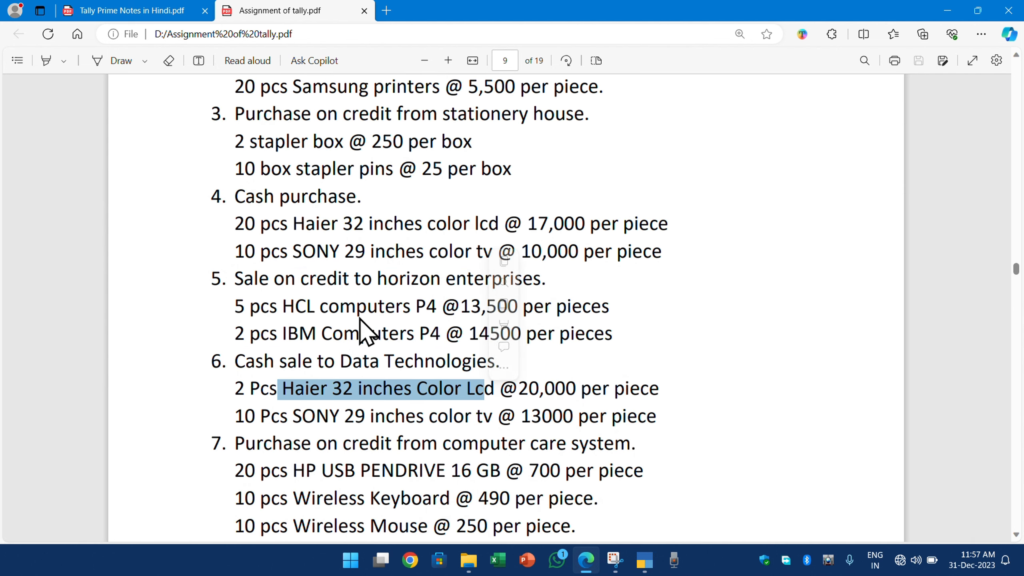
scroll(360, 319, up, 3)
drag(254, 373, 423, 378)
scroll(541, 364, down, 2)
drag(235, 299, 633, 298)
scroll(538, 350, down, 5)
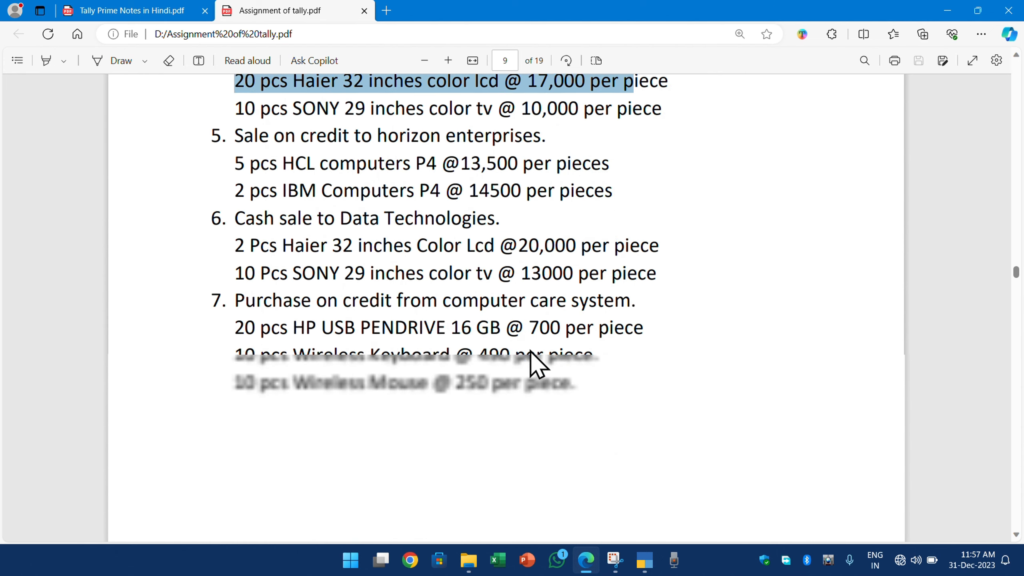
scroll(288, 264, up, 2)
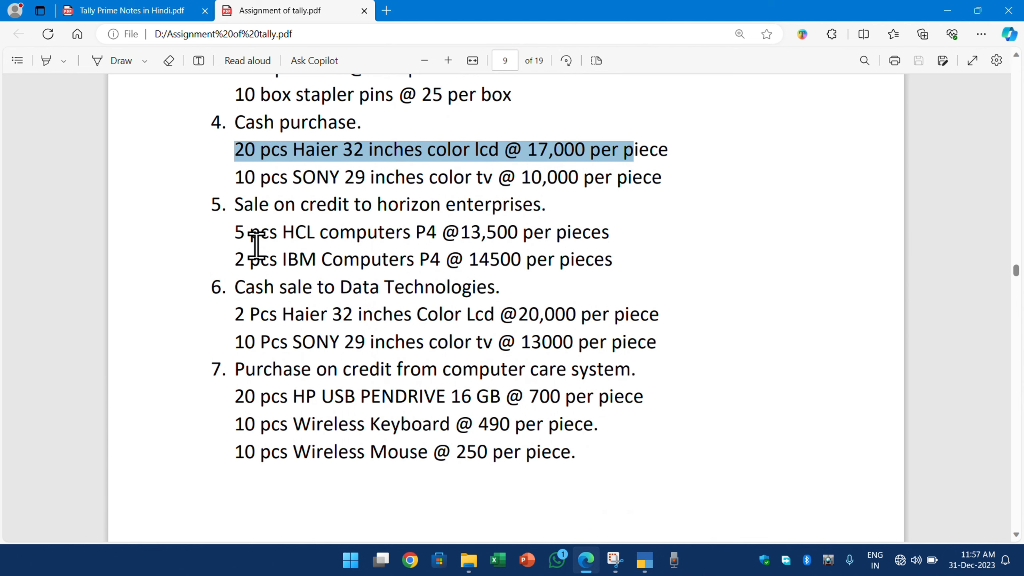
drag(260, 314, 454, 317)
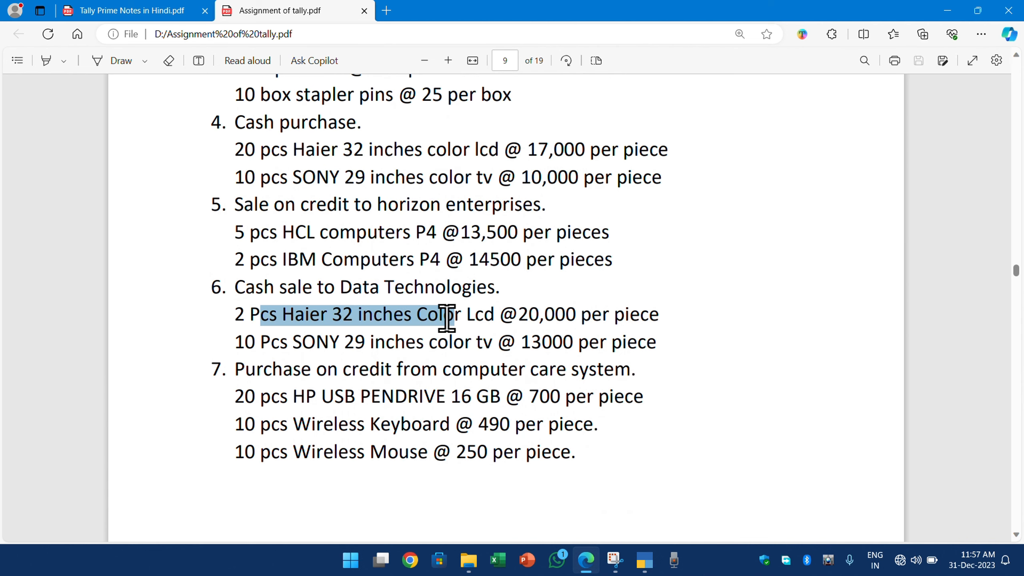
click(371, 345)
Step: Compare the HCL computers in the Horizon Enterprises credit sale with the Supreme Computer purchase, and read the sale's quantities and rates
scroll(263, 258, up, 2)
drag(236, 308, 453, 312)
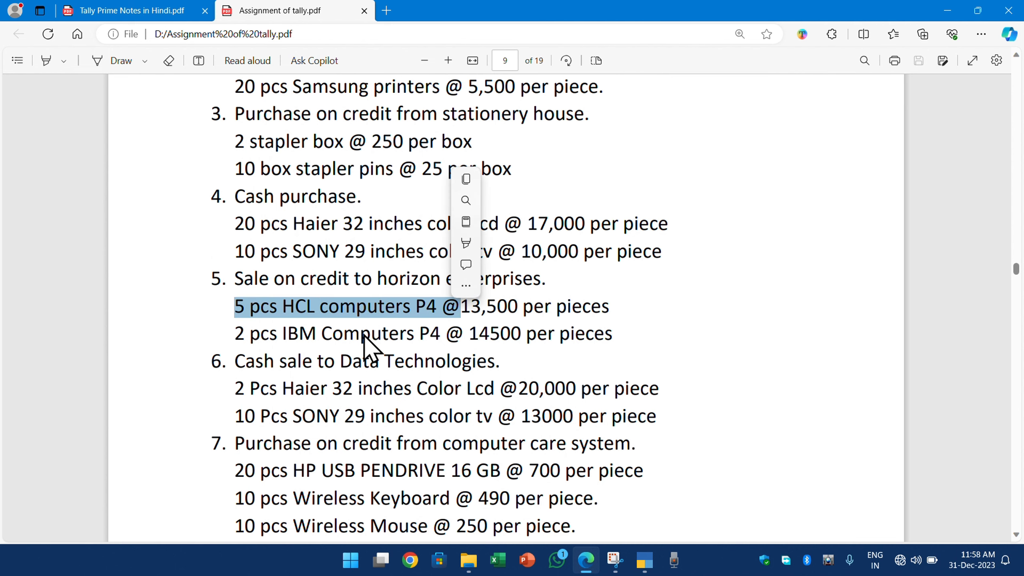
scroll(327, 334, up, 8)
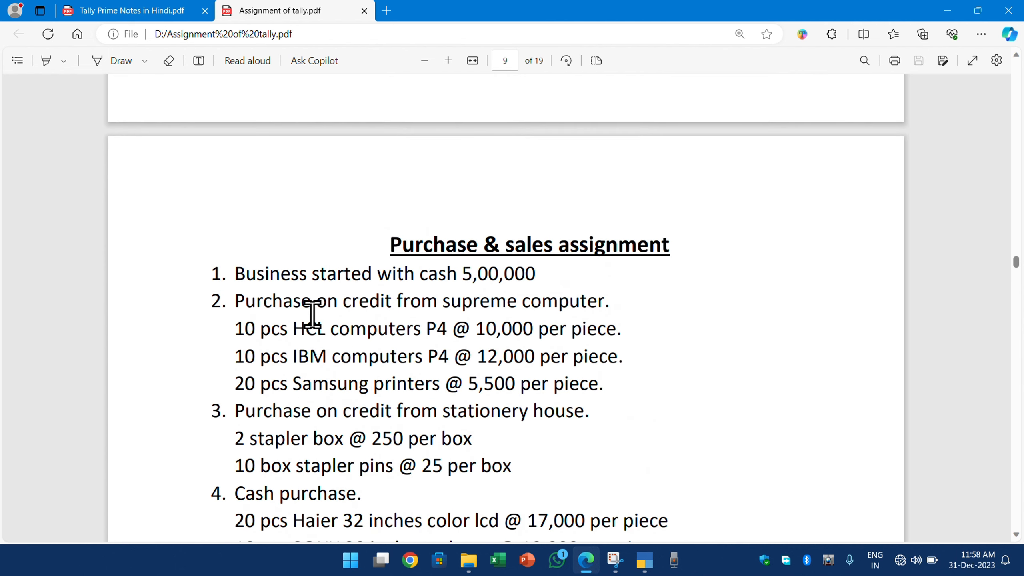
drag(236, 329, 569, 325)
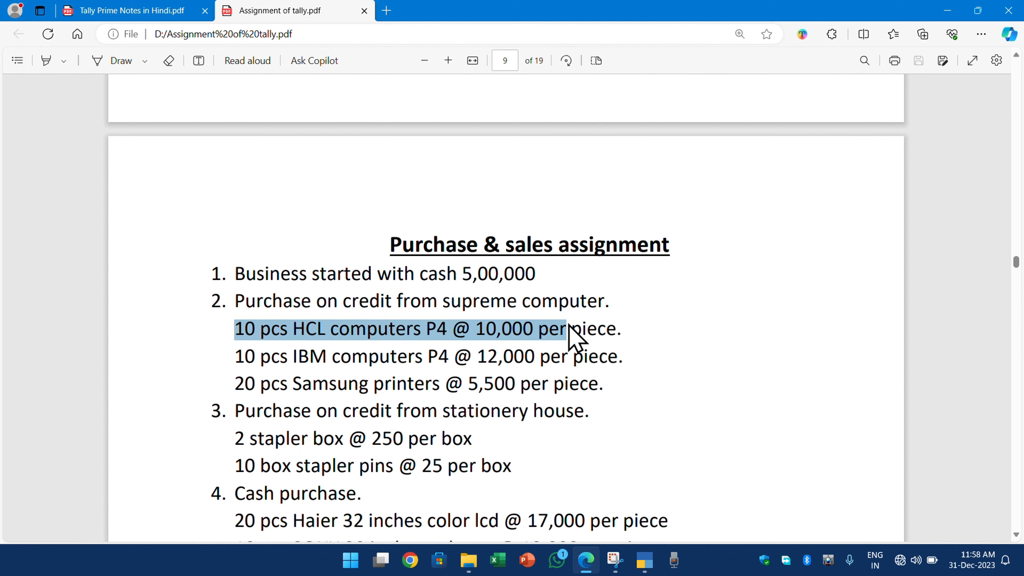
scroll(361, 350, down, 3)
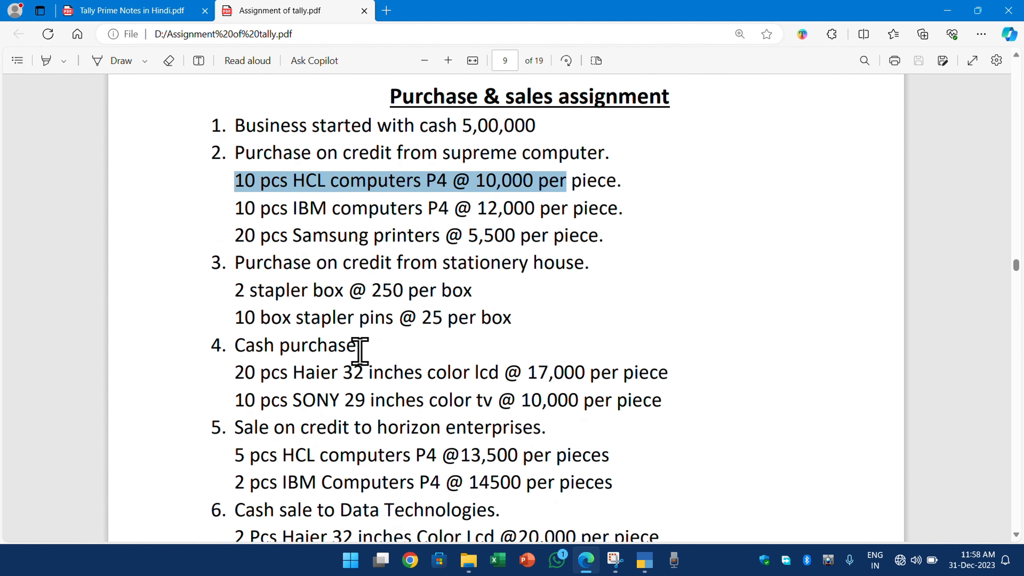
scroll(290, 429, down, 2)
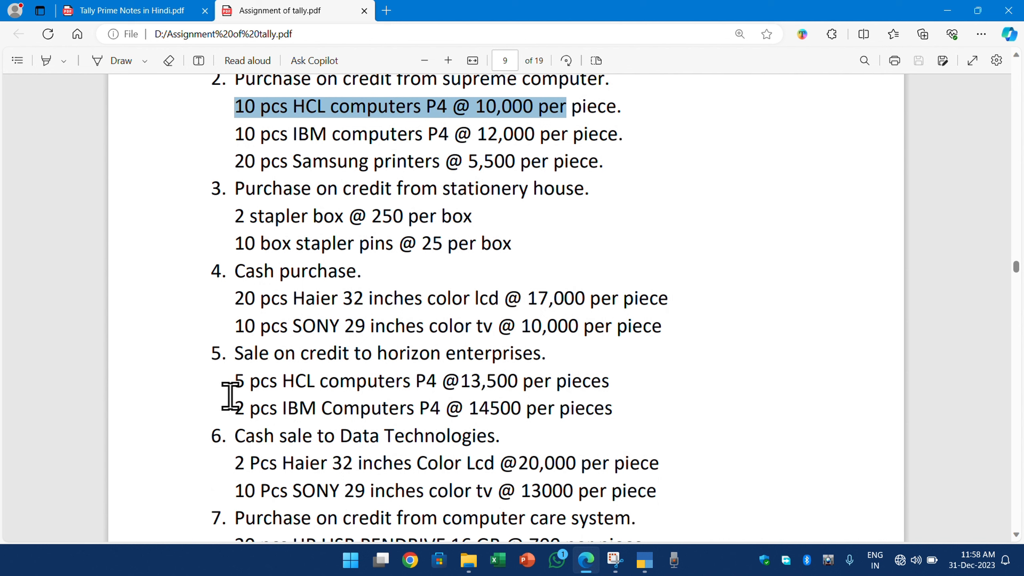
drag(237, 380, 551, 389)
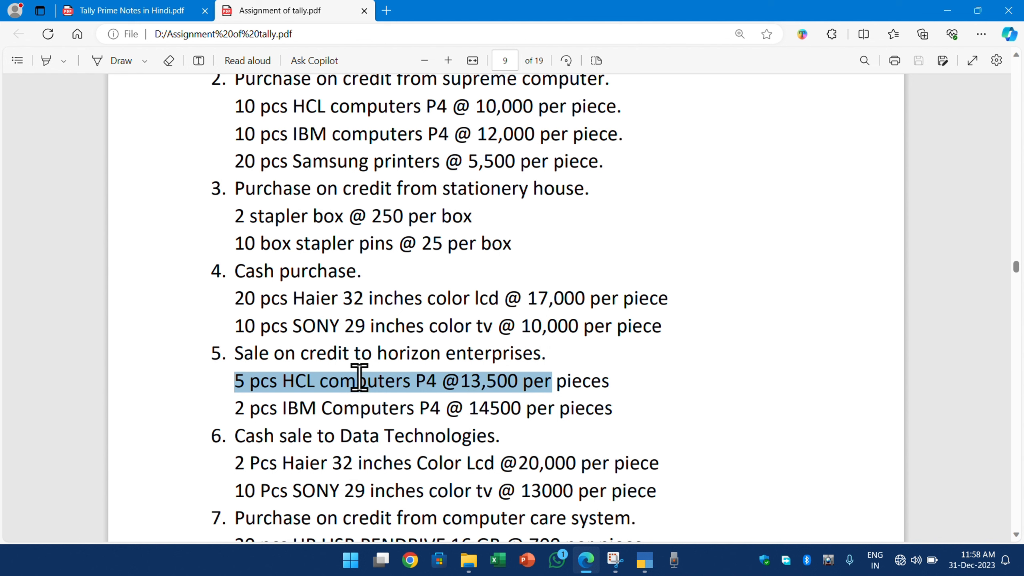
scroll(359, 385, up, 5)
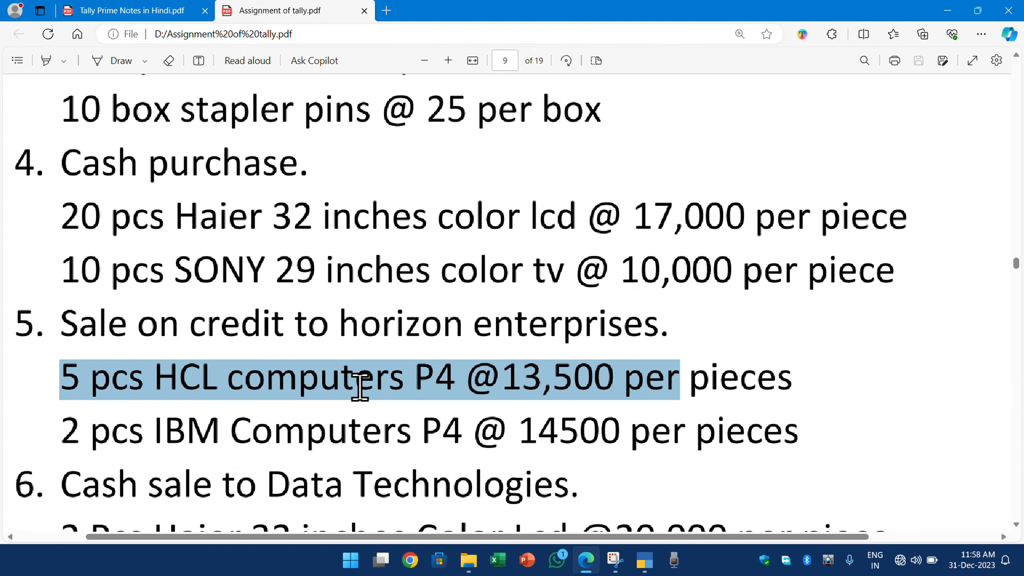
scroll(358, 386, down, 3)
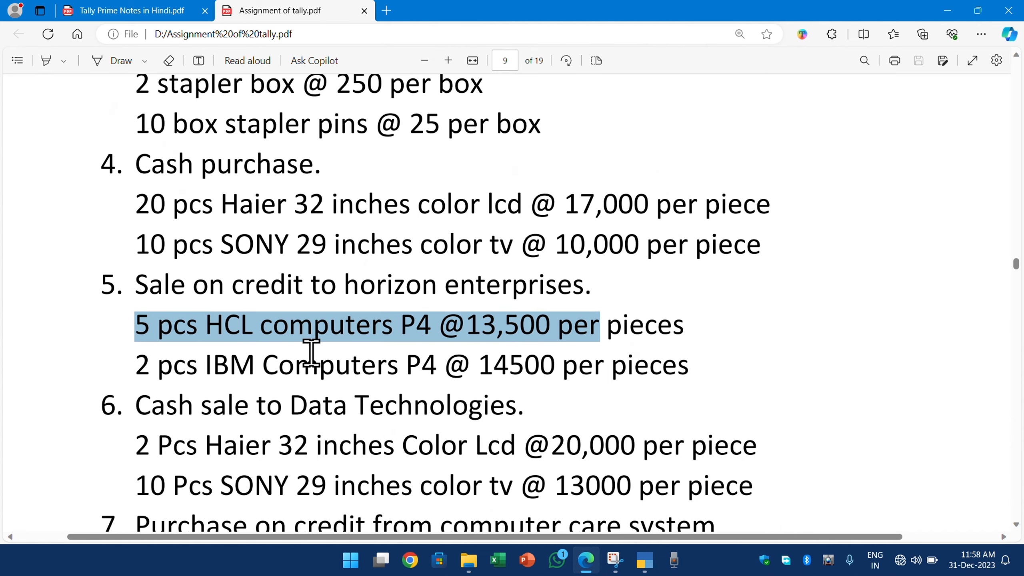
click(287, 332)
scroll(289, 332, down, 3)
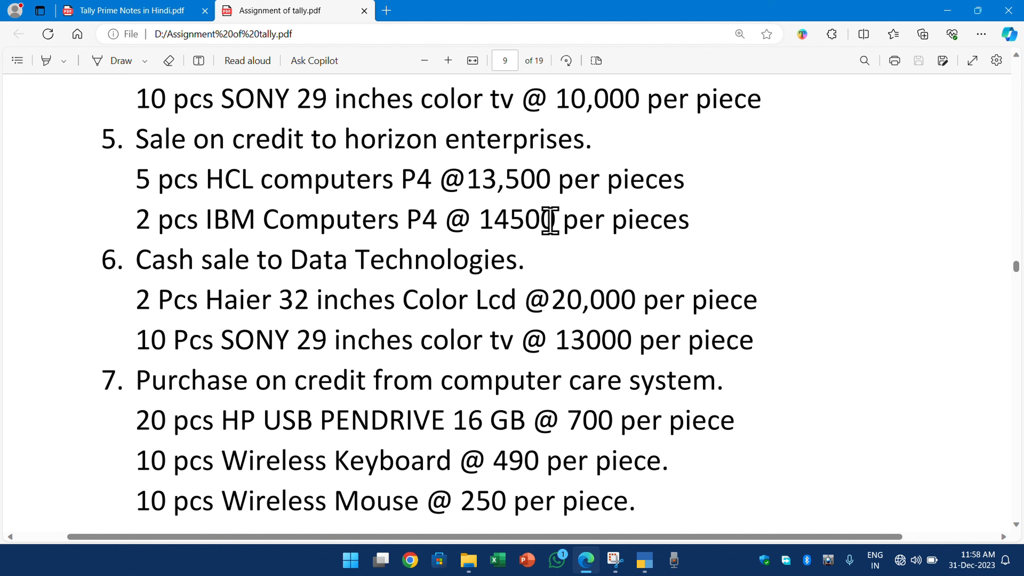
Step: Return to TallyPrime and add the stock item Hcl Computer P4 to the sales voucher with quantity 5 PCS at rate 13,500
click(645, 561)
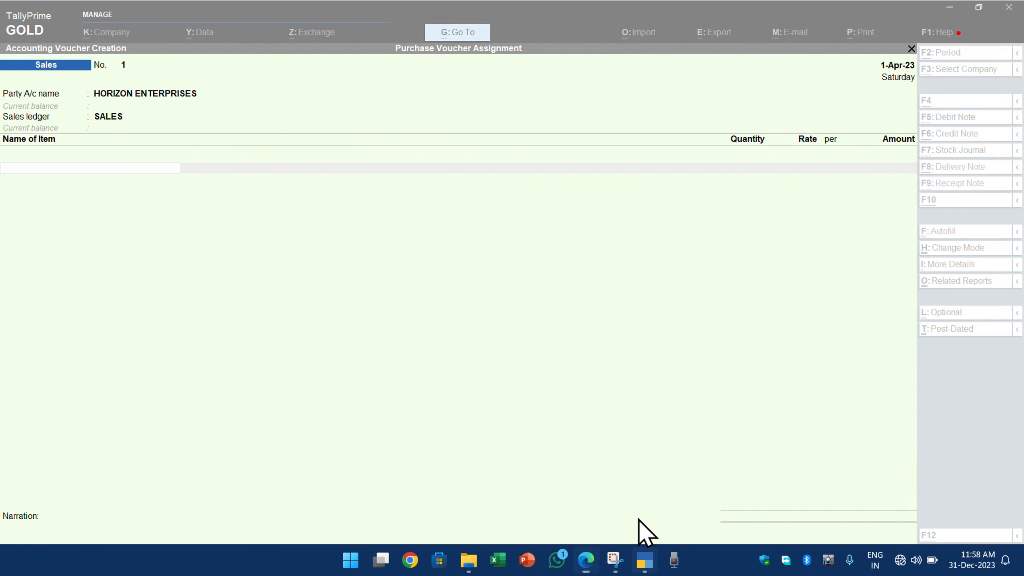
key(Down)
key(Down)
key(Down)
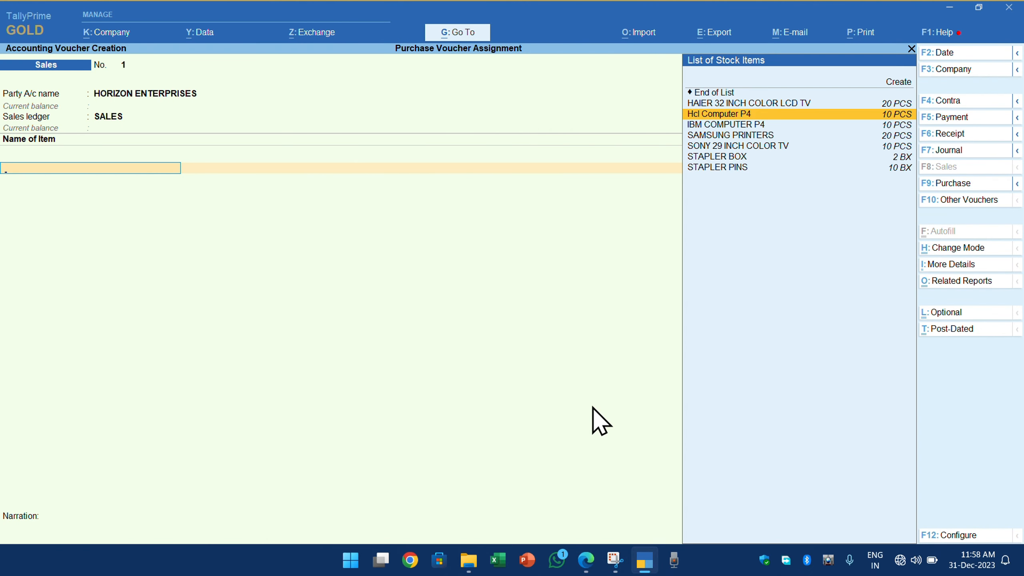
key(Return)
key(BackSpace)
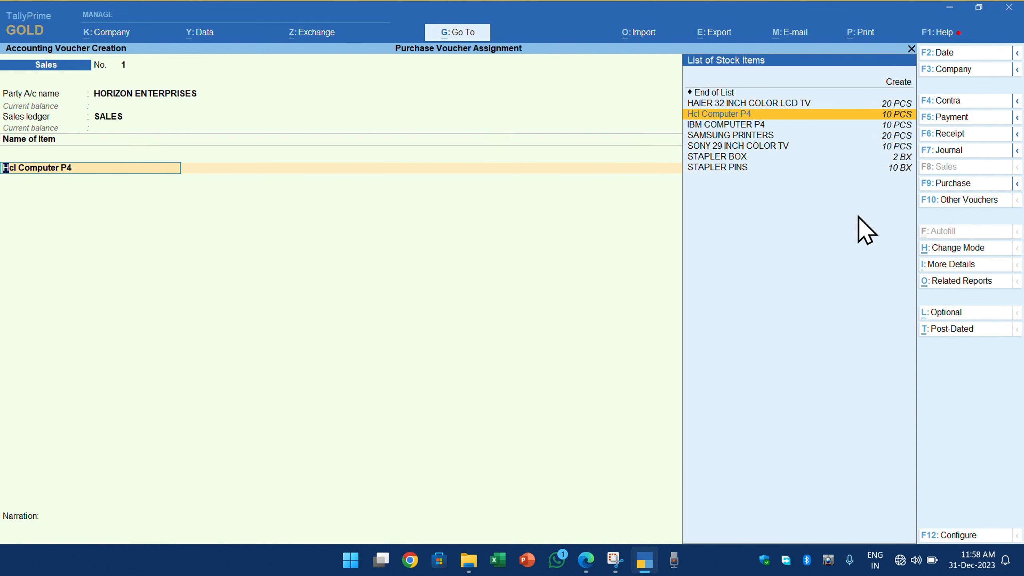
key(Return)
key(Return)
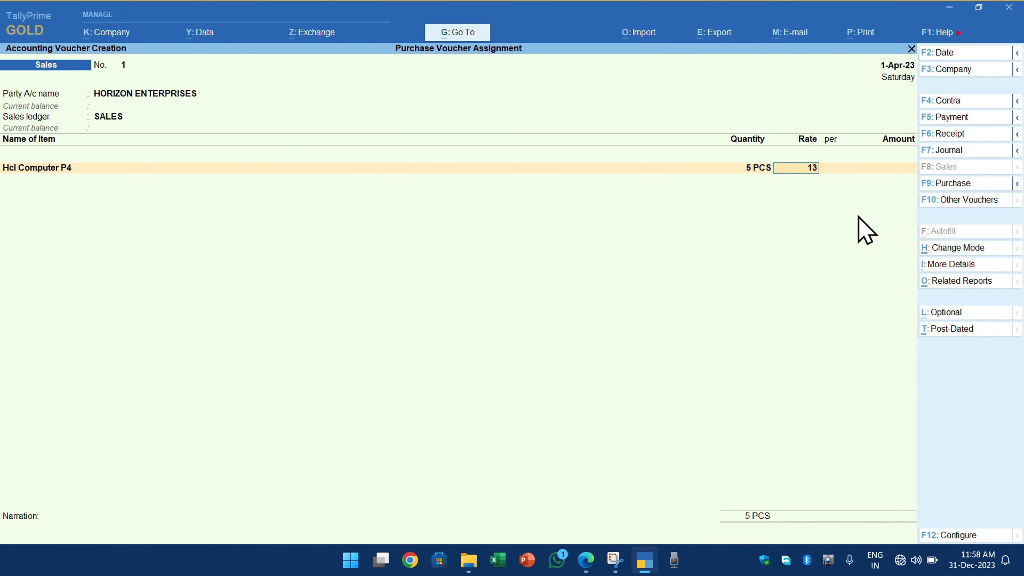
key(Return)
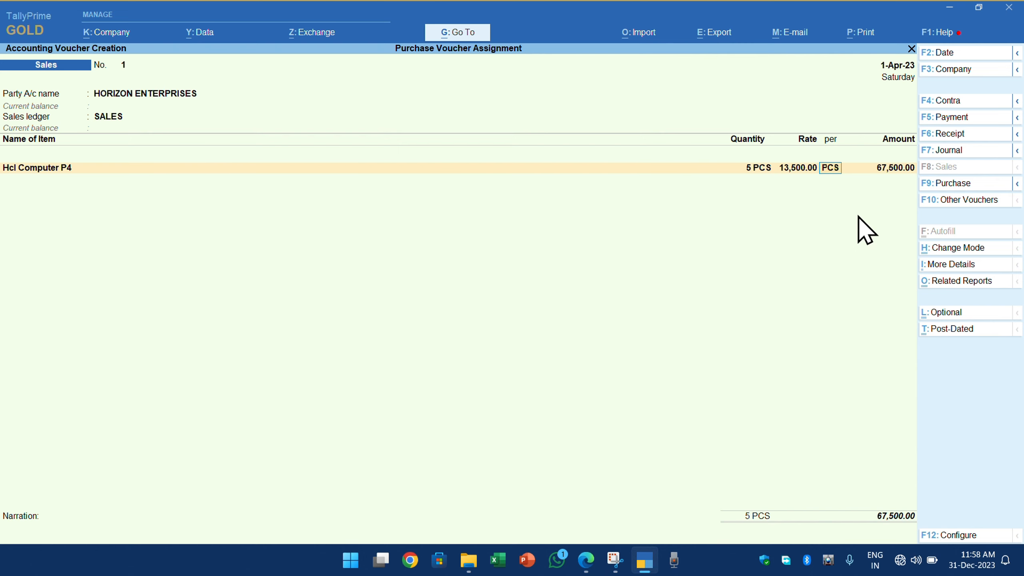
Step: Accept the Hcl Computer P4 line and read the second item of the Horizon Enterprises sale in the assignment PDF
key(Return)
key(Return)
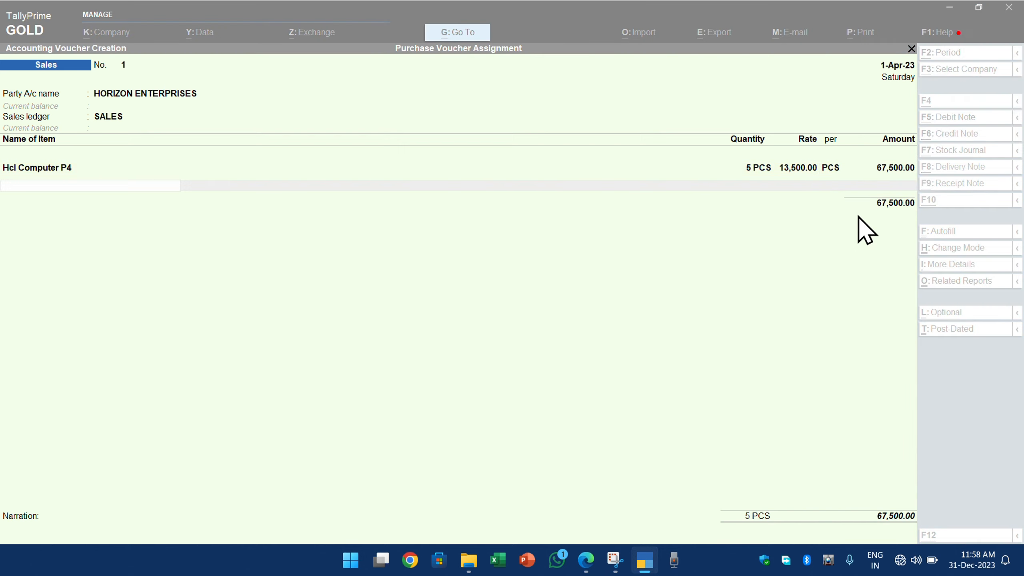
key(alt+Tab)
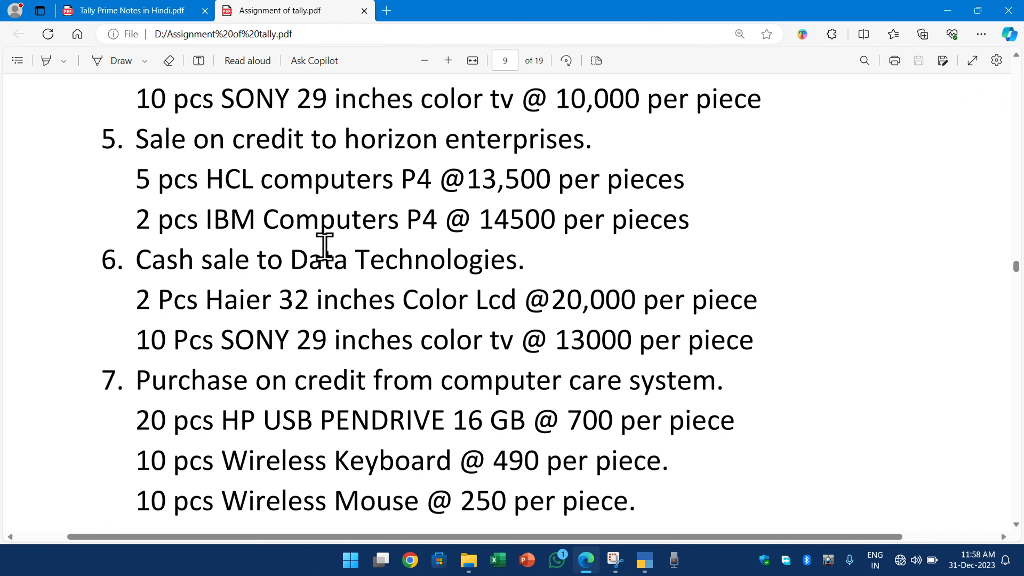
key(alt+Tab)
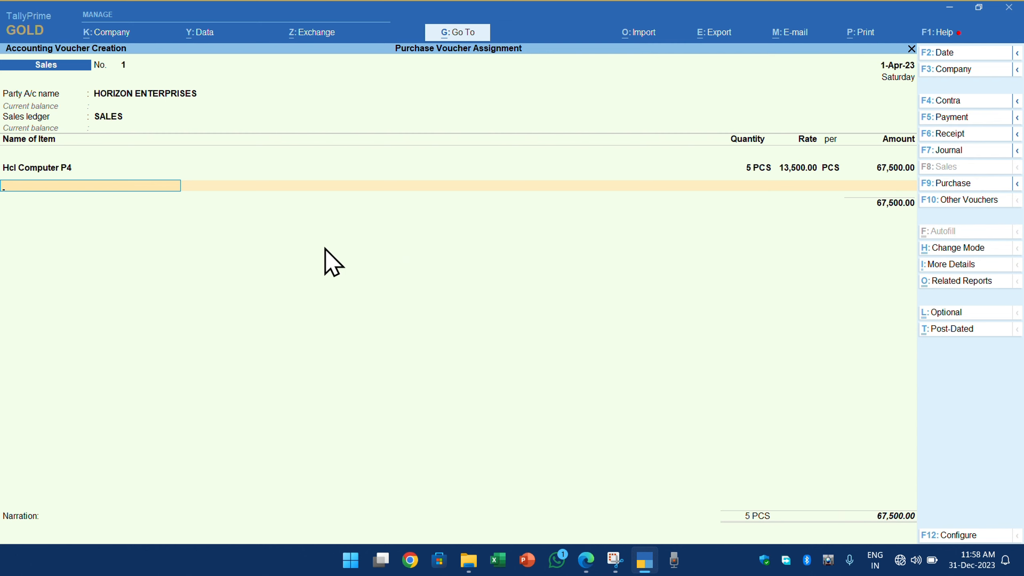
key(alt+Tab)
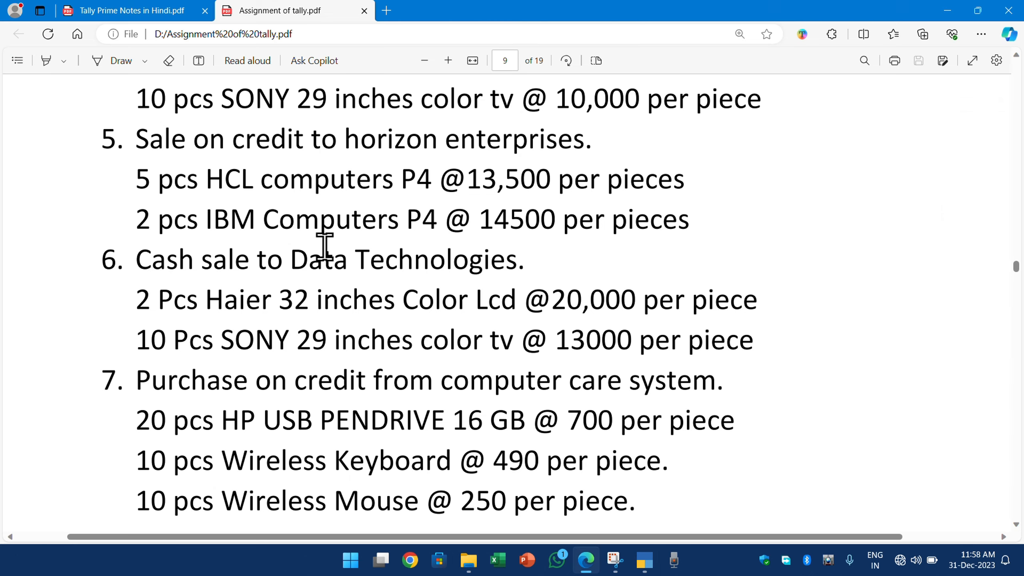
key(alt+Tab)
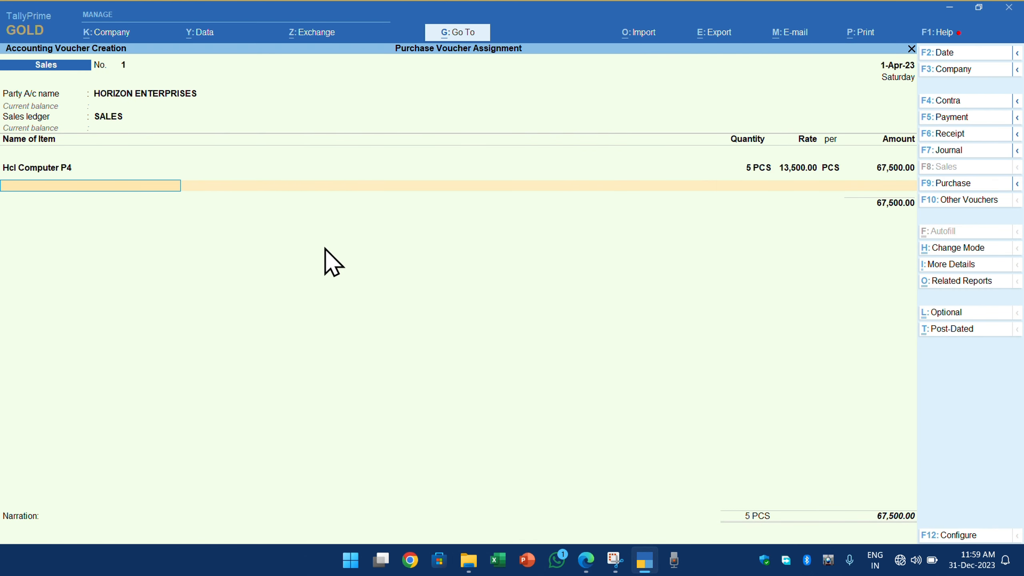
Step: Add the stock item IBM COMPUTER P4 to the sales voucher with quantity 2 PCS at rate 14,500
key(Down)
key(Down)
key(Down)
key(Down)
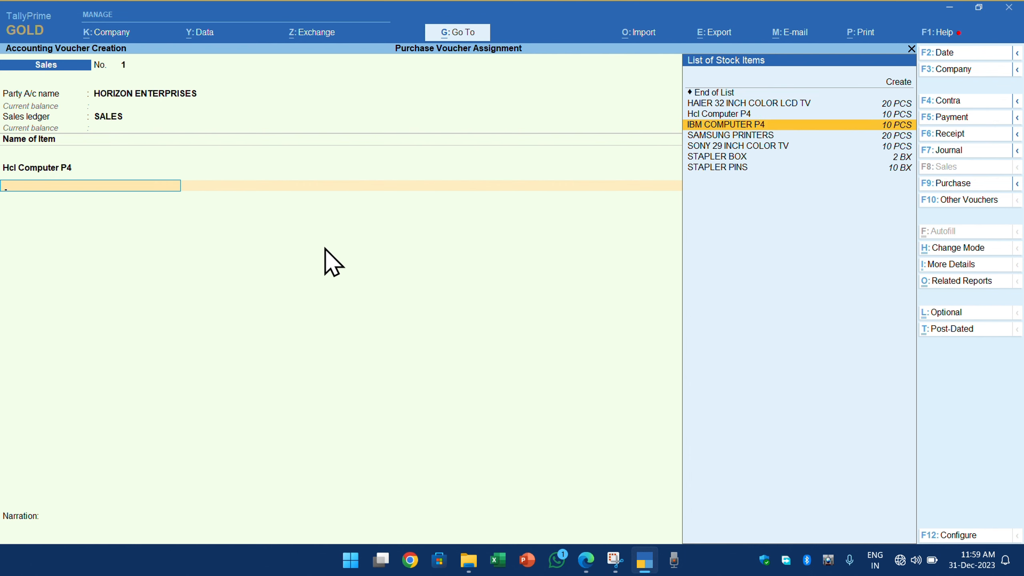
key(Up)
key(Down)
key(Return)
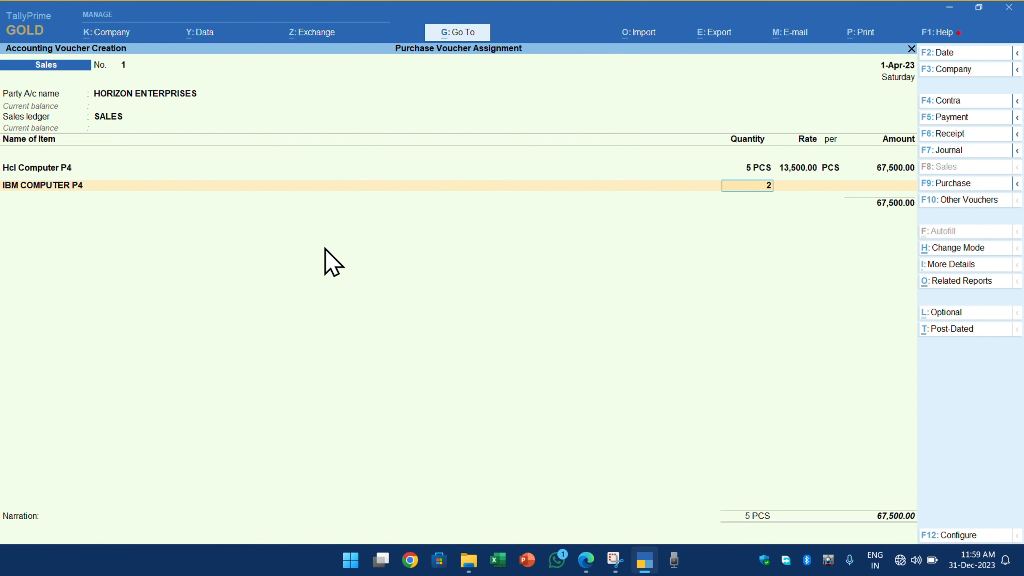
key(Return)
text(14,5)
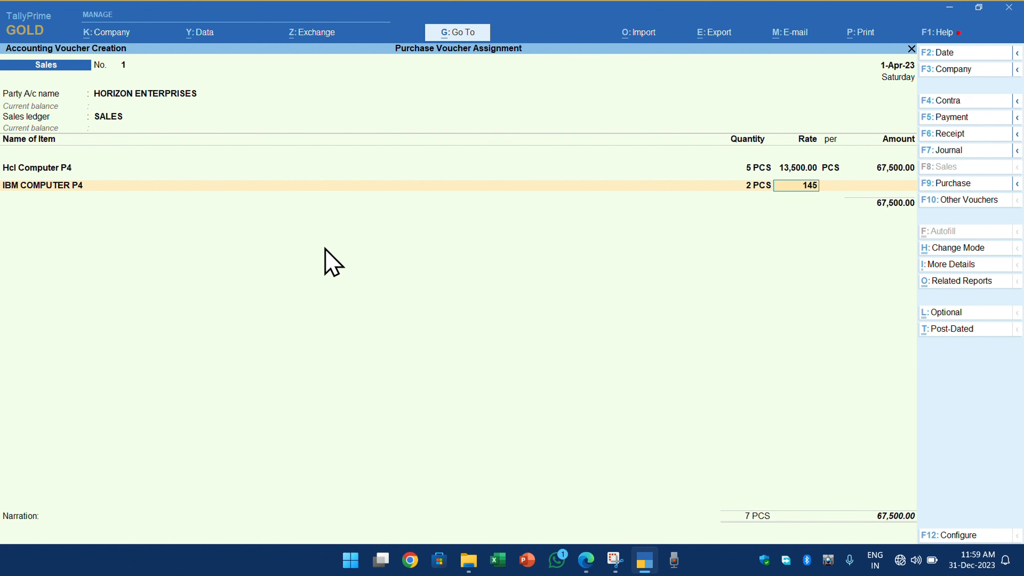
text(00)
key(Return)
Step: Check the IBM line against the assignment PDF, end the item list and save the Horizon Enterprises sales voucher without a narration
key(alt+Tab)
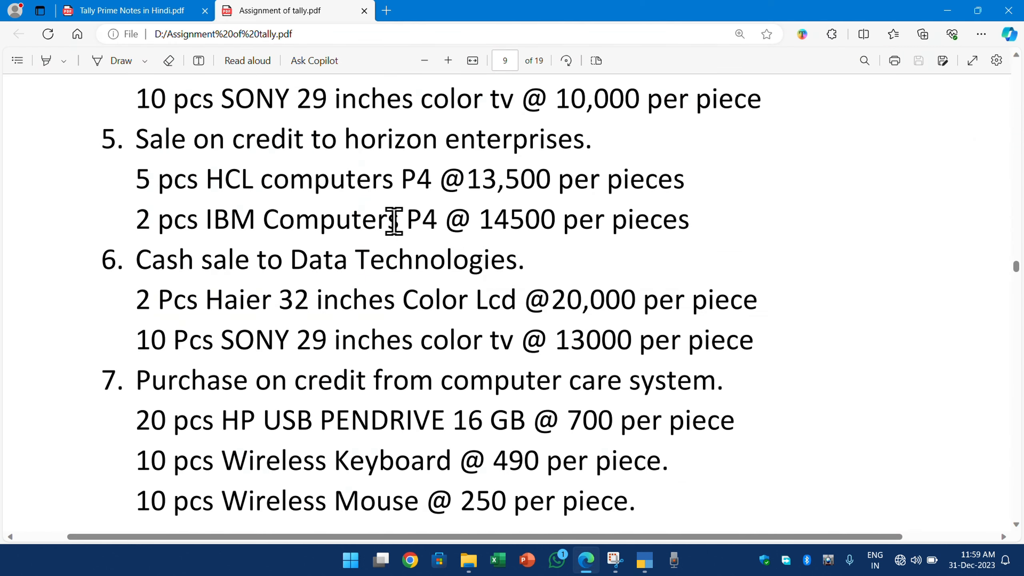
key(alt+Tab)
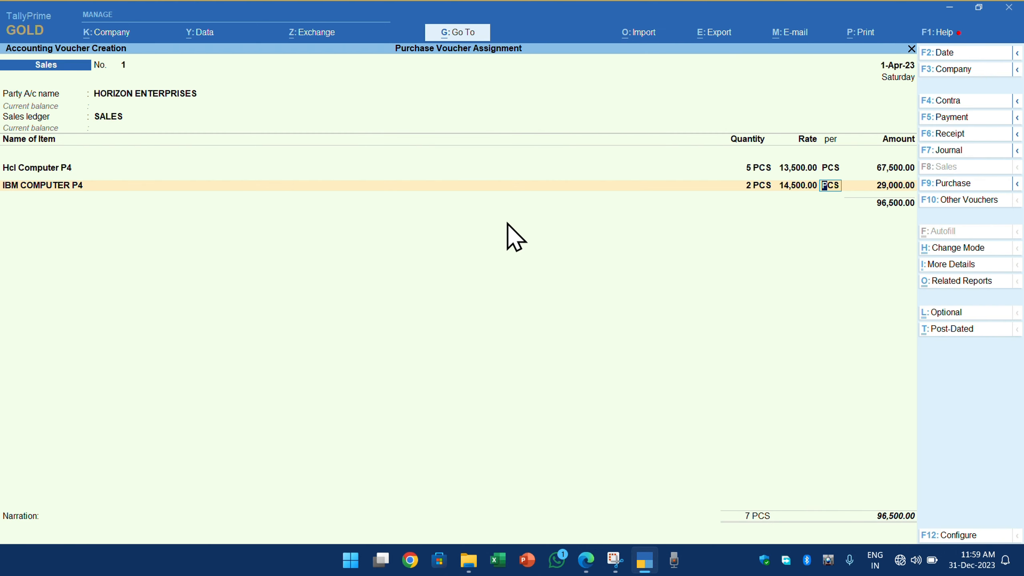
key(Return)
key(Return)
key(Return)
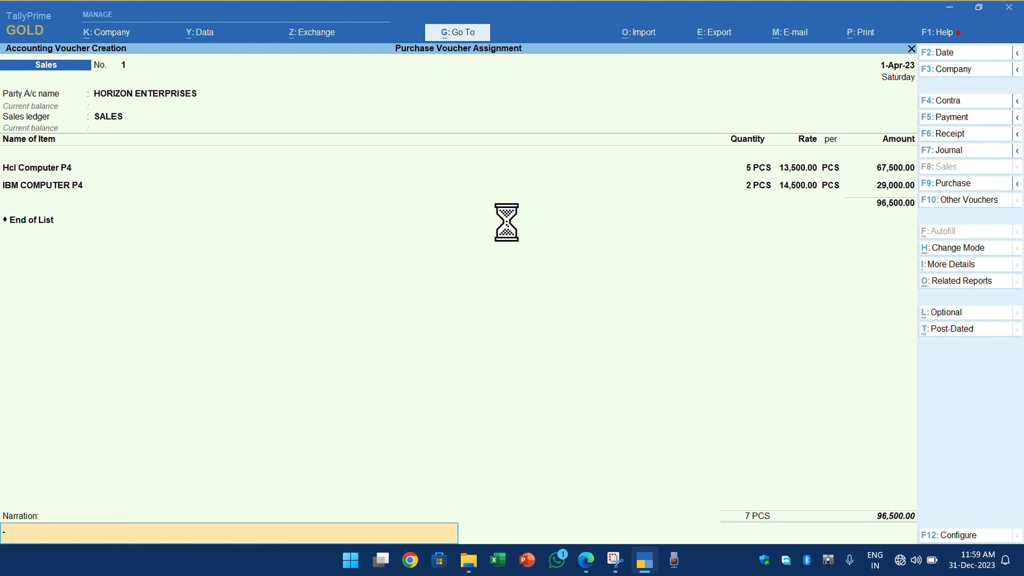
key(Return)
key(Return)
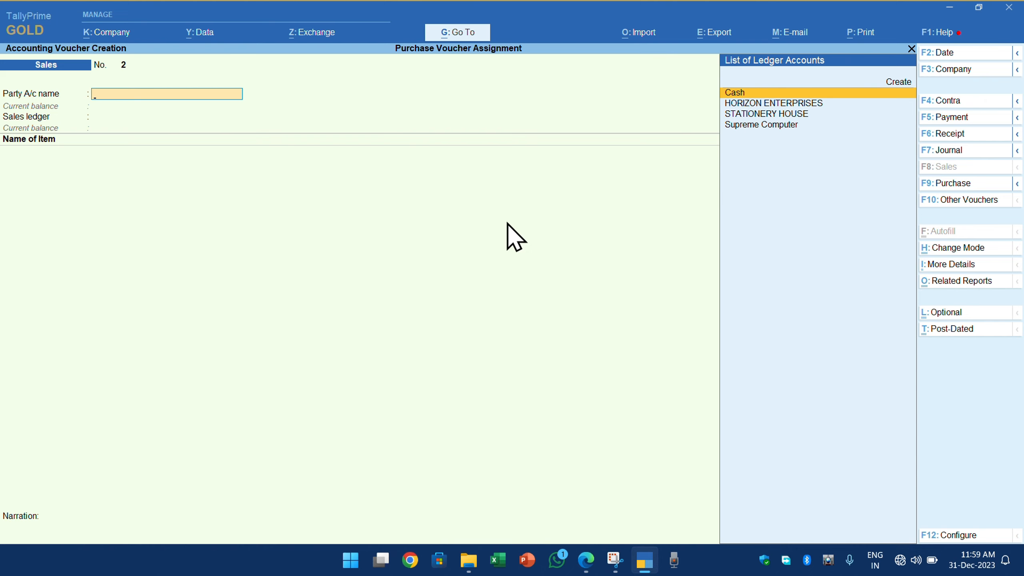
Step: Switch to the assignment PDF and read transaction 6, comparing its sale type and buyer with the credit sale above it
key(alt+Tab)
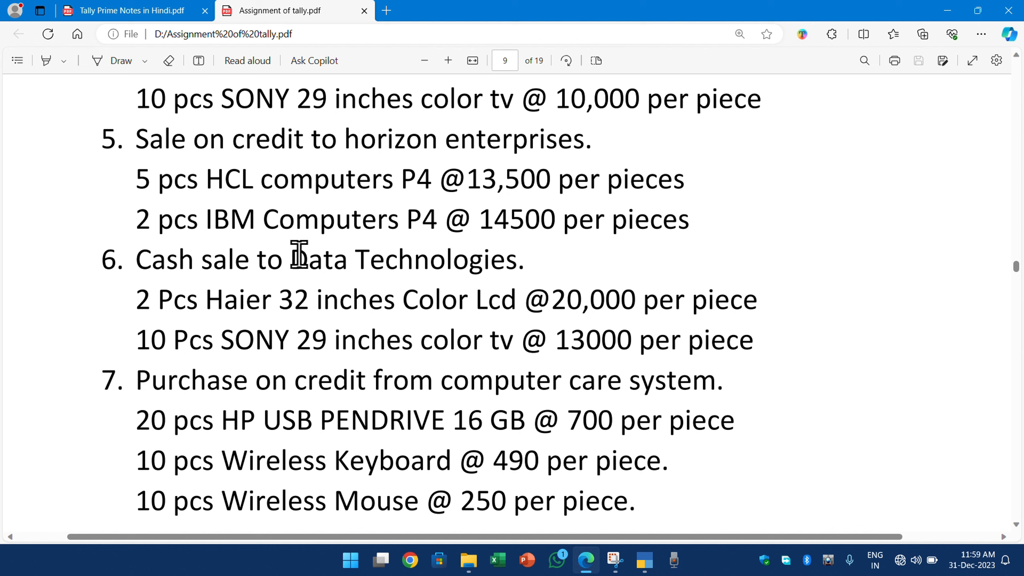
drag(297, 251, 533, 259)
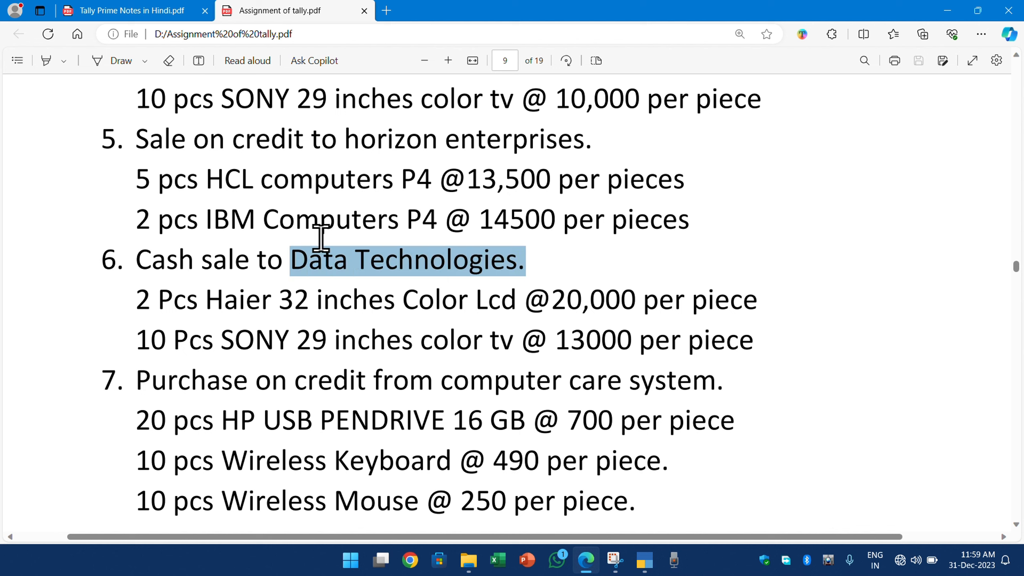
drag(210, 143, 295, 136)
click(167, 260)
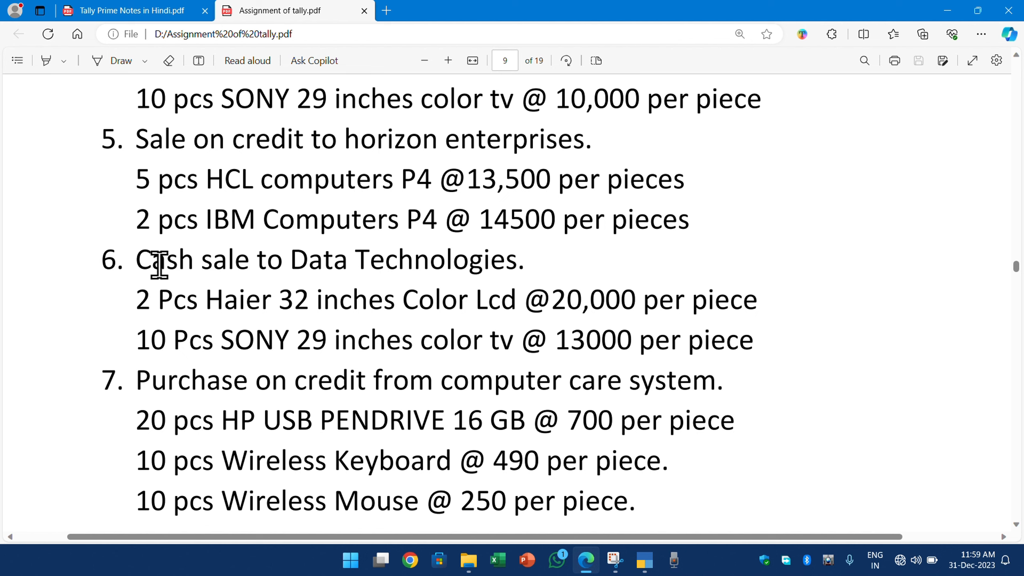
Step: Return to TallyPrime, choose Cash as the new sales voucher's party account and leave the dispatch details blank
key(alt+Tab)
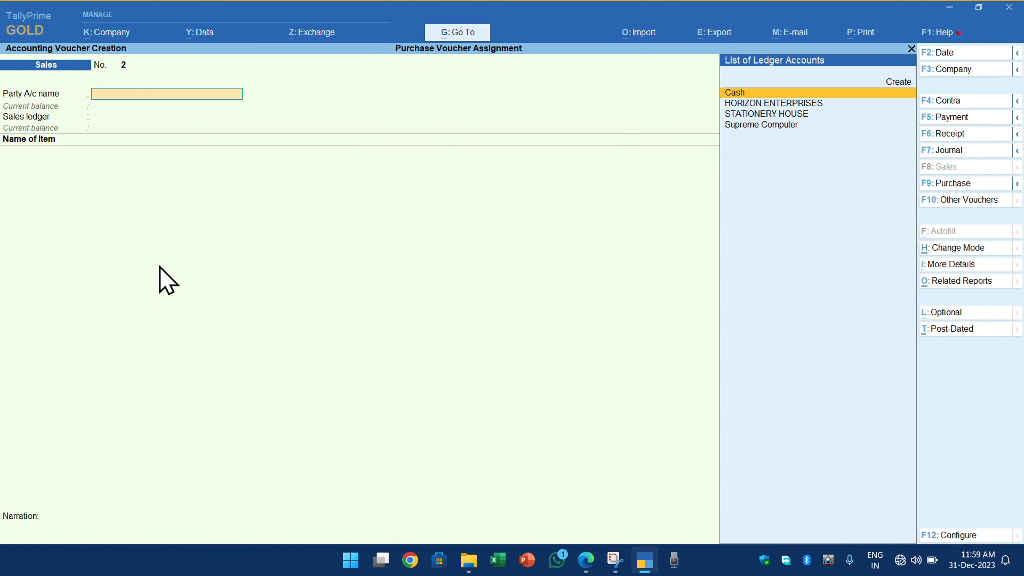
key(Return)
key(Return)
key(Return)
key(Return)
key(Return)
key(Return)
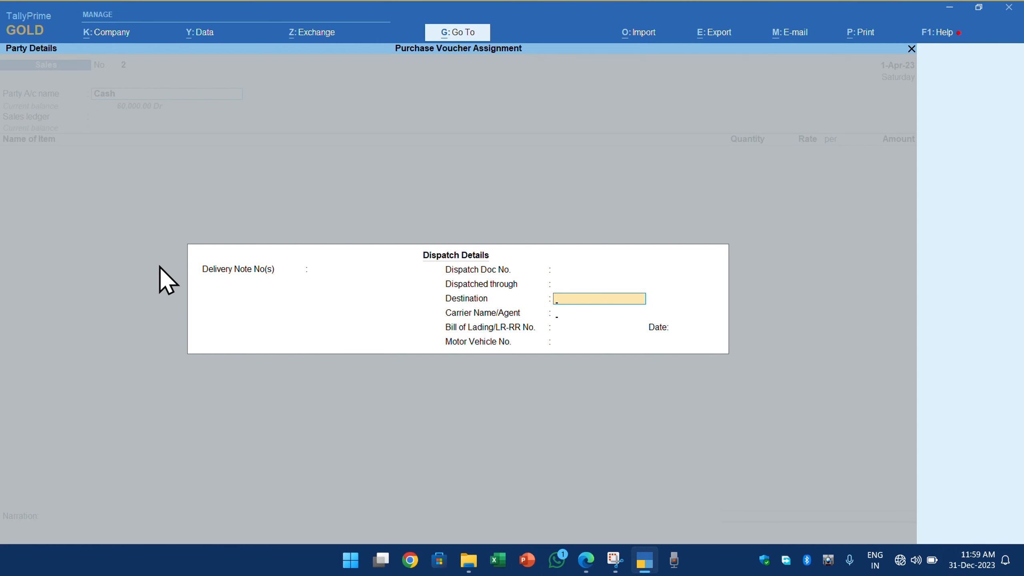
key(Return)
key(Return)
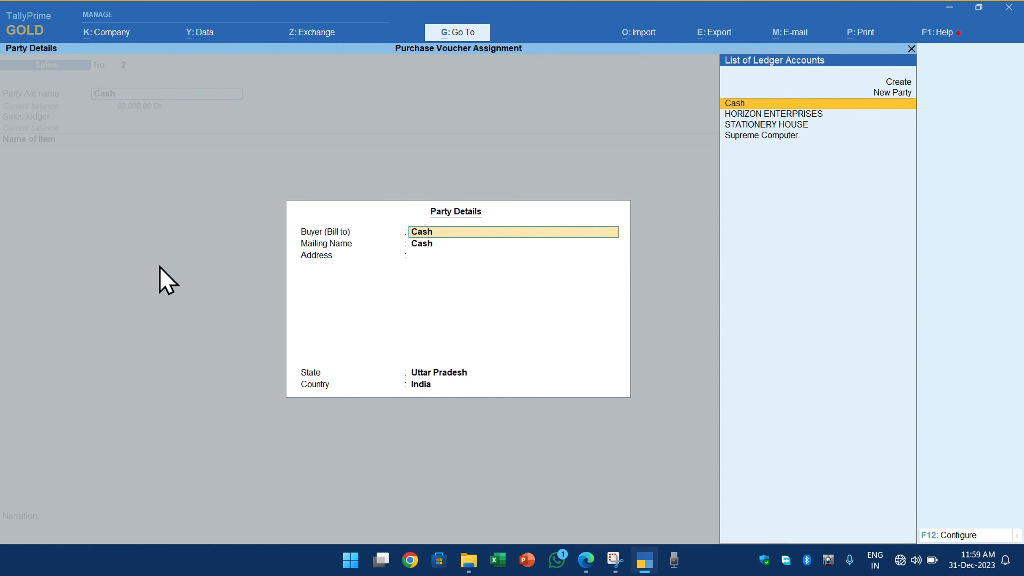
Step: Check the buyer's name in the PDF and set the party details to DATA TECHNOLOGIES, keeping Uttar Pradesh and India
key(alt+Tab)
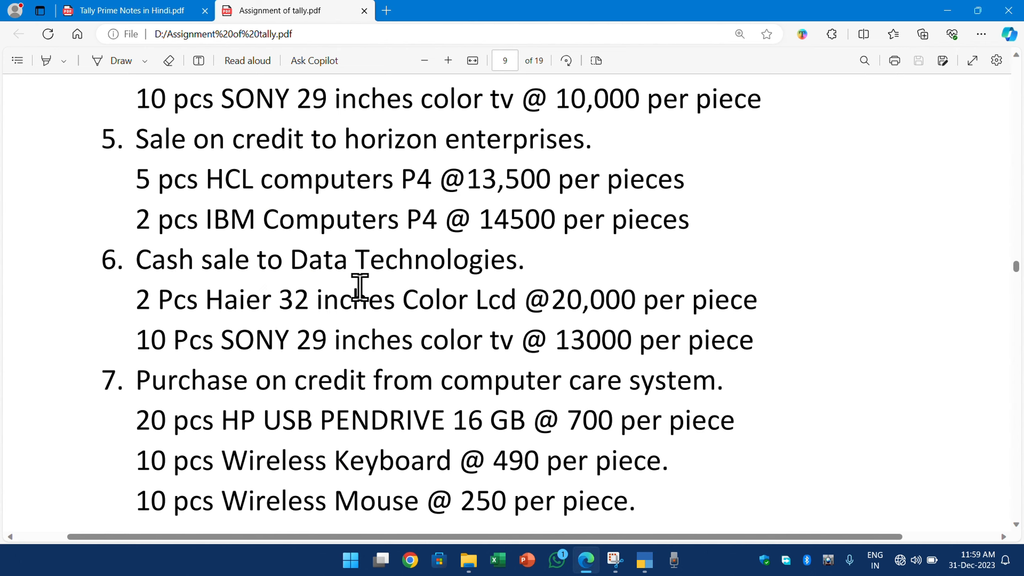
key(alt+Tab)
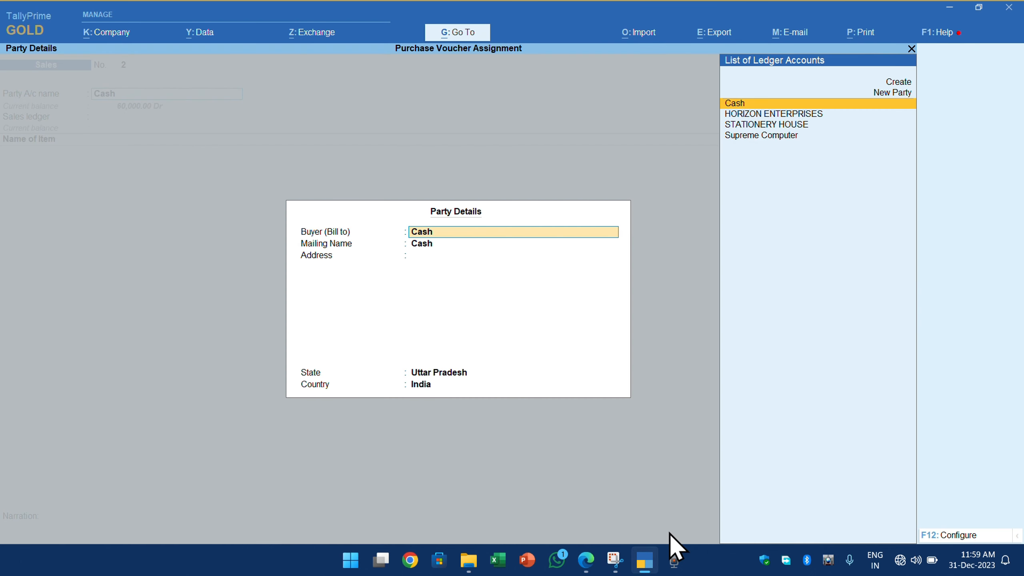
text(DA)
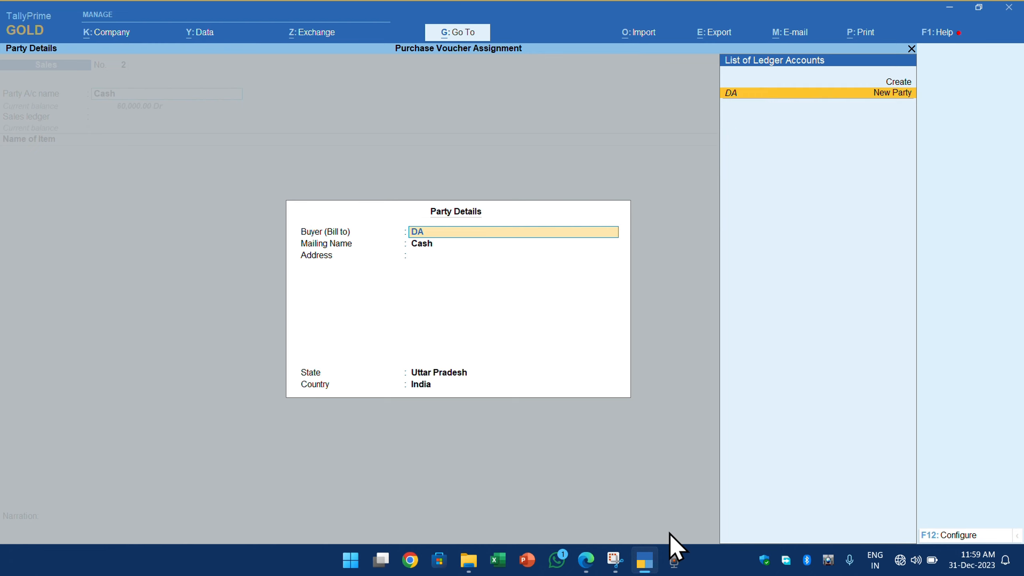
text(TA TECHL)
key(BackSpace)
key(BackSpace)
text(N)
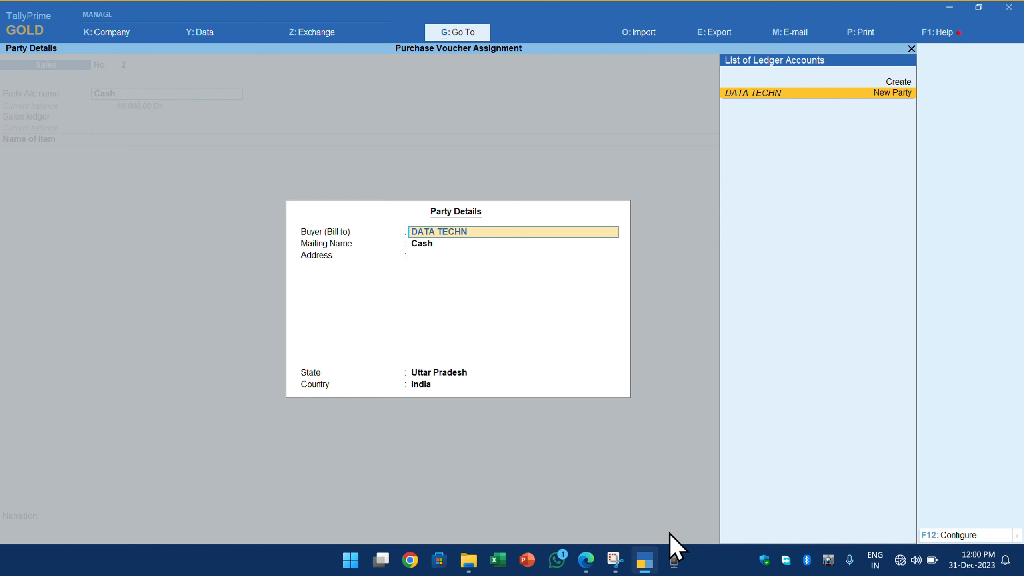
text(OLOGIES)
key(Return)
key(Return)
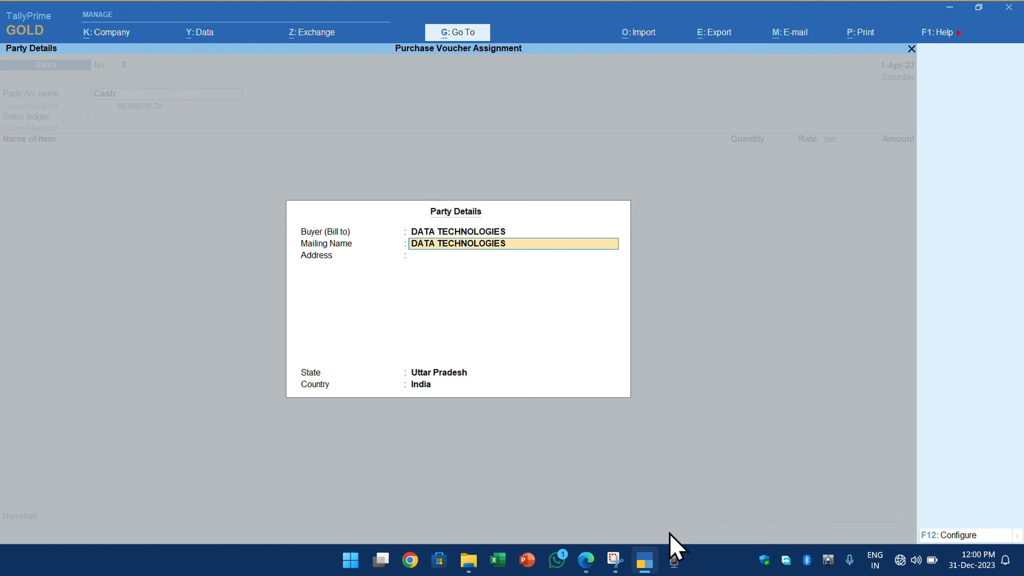
key(Return)
key(Return)
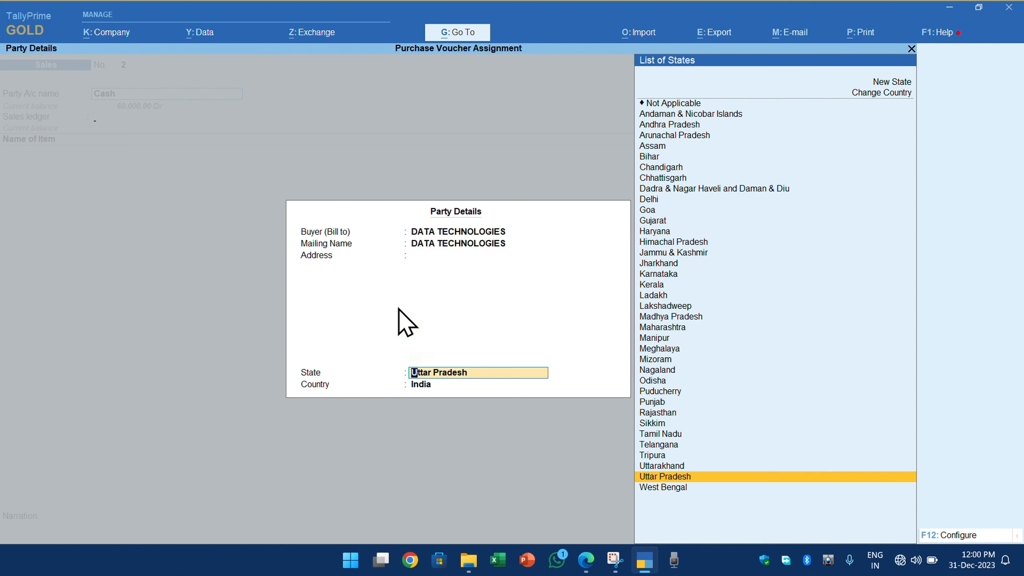
key(Return)
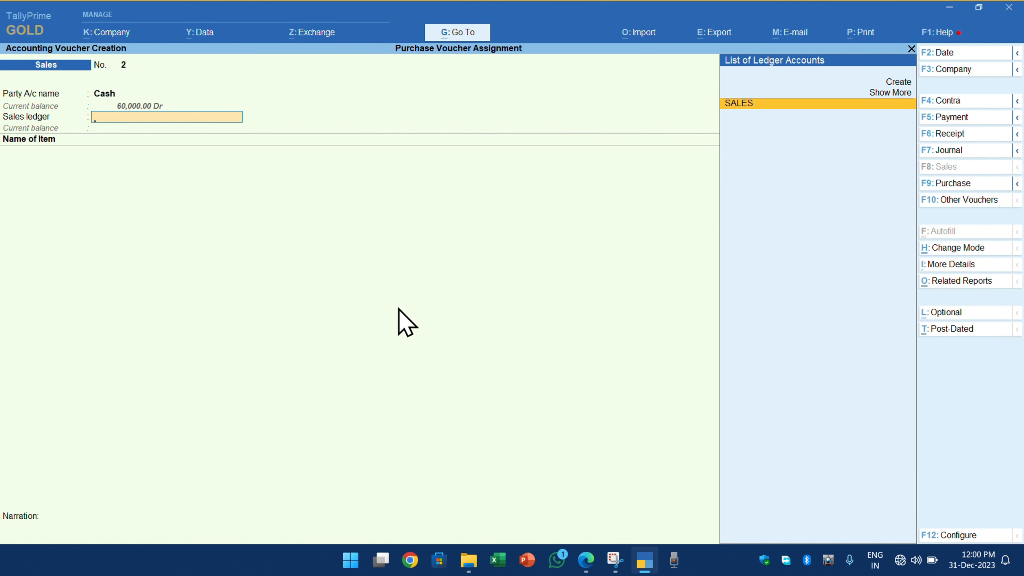
Step: Reopen the Cash party account's dispatch and party details to review the buyer entry, leaving everything as it is
click(112, 93)
key(Return)
key(Return)
key(Return)
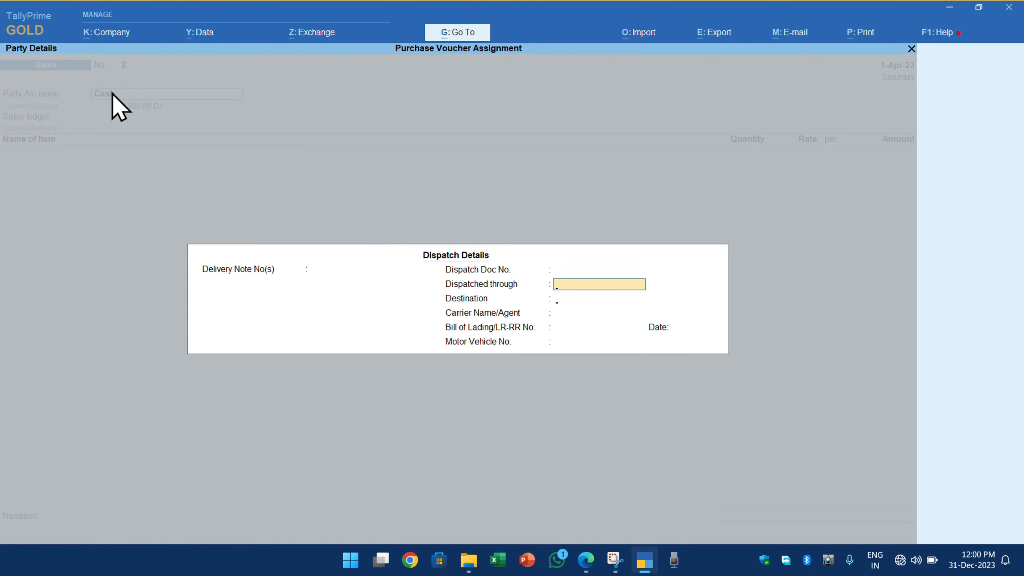
key(Return)
key(Return)
key(Return)
key(Return)
key(Return)
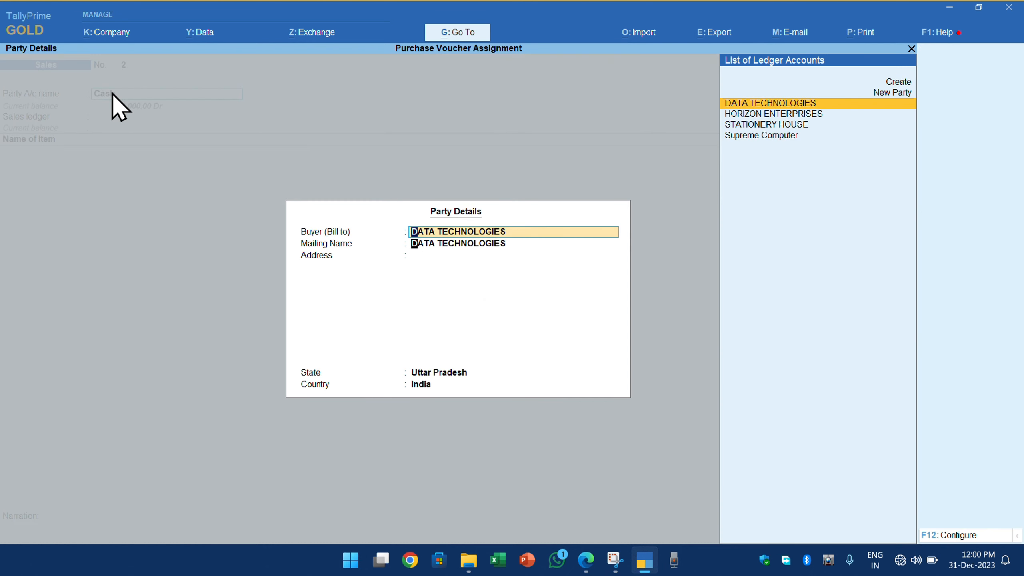
key(Return)
key(Return)
key(Return)
key(Return)
key(Return)
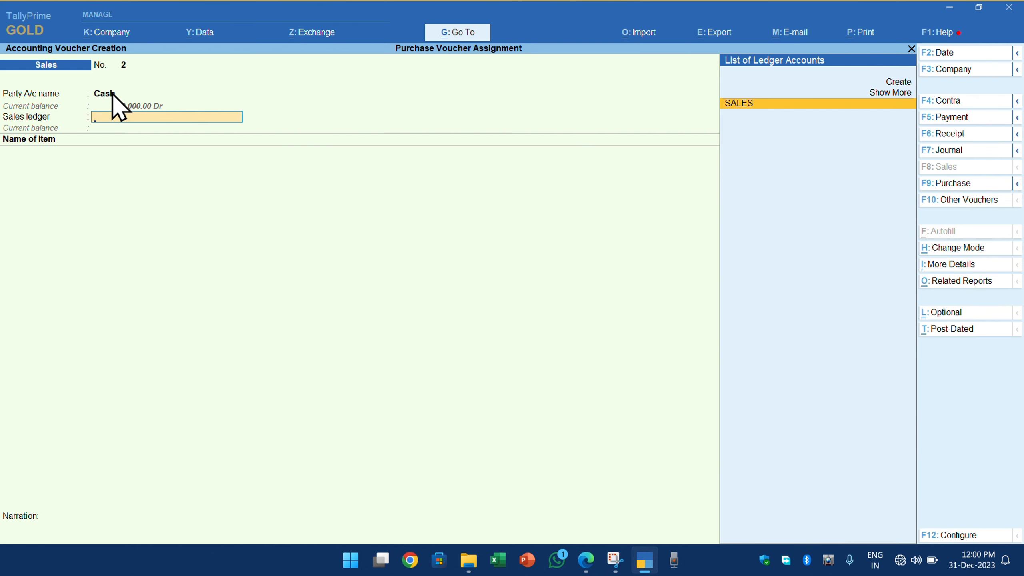
Step: Select the SALES ledger and add HAIER 32 INCH COLOR LCD TV with quantity 2 PCS at rate 20,000, checking the values in the PDF
key(Return)
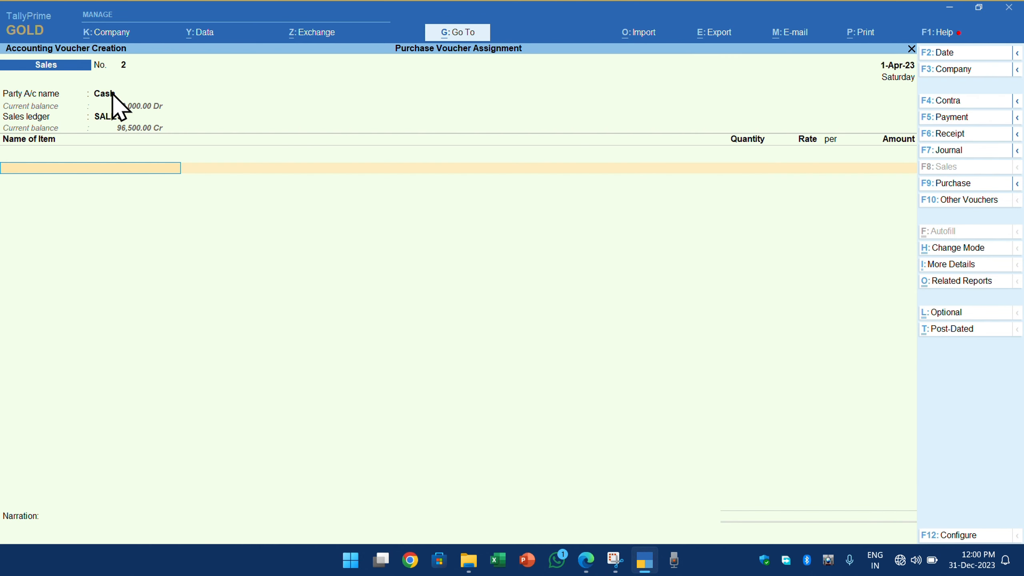
key(alt+Tab)
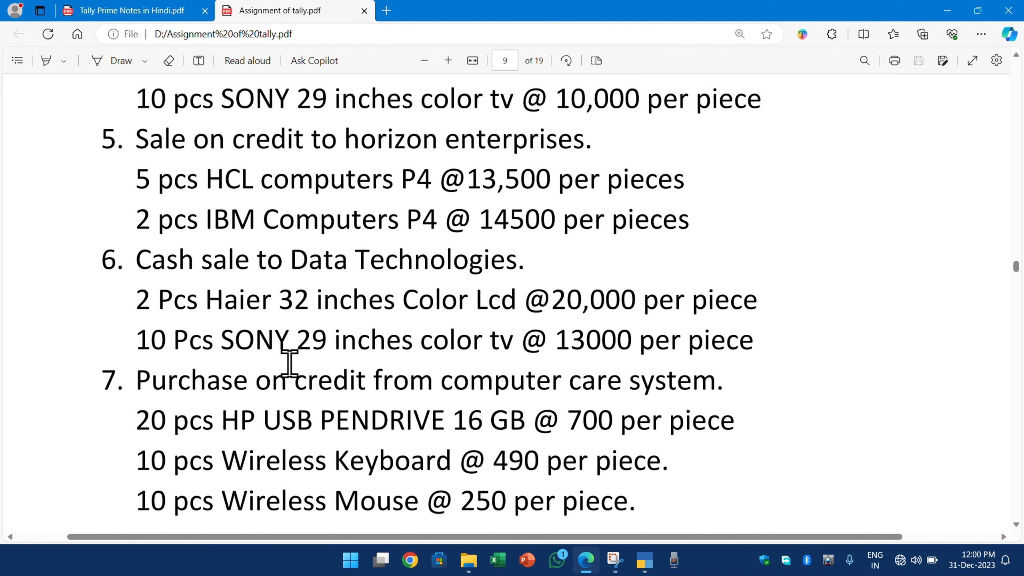
key(alt+Tab)
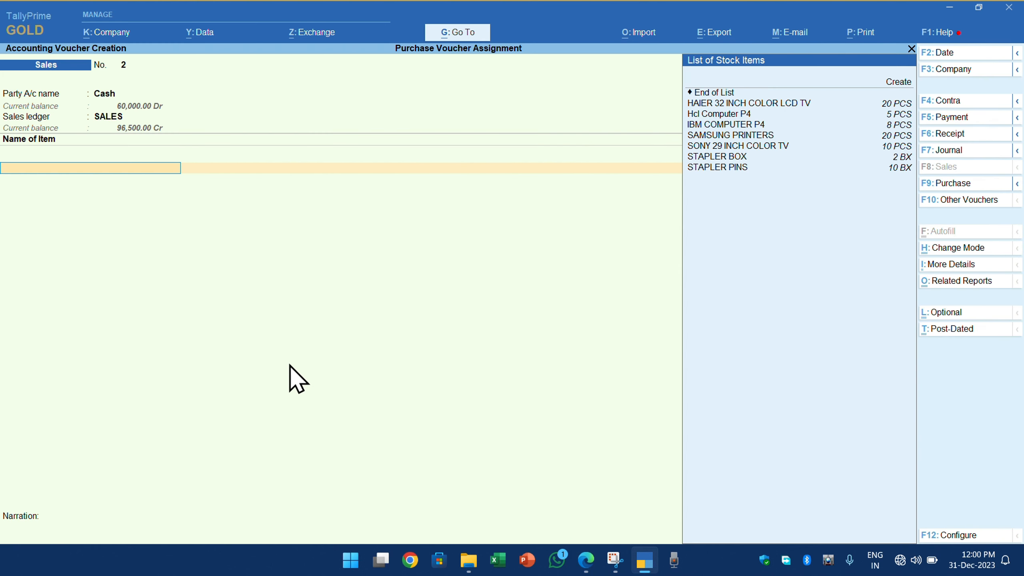
text(H)
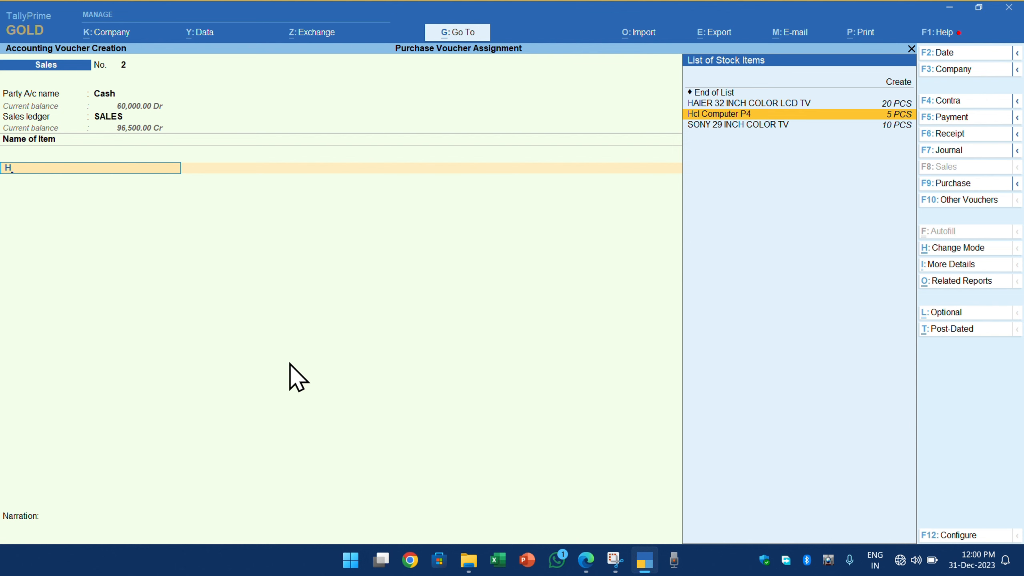
key(Up)
key(Return)
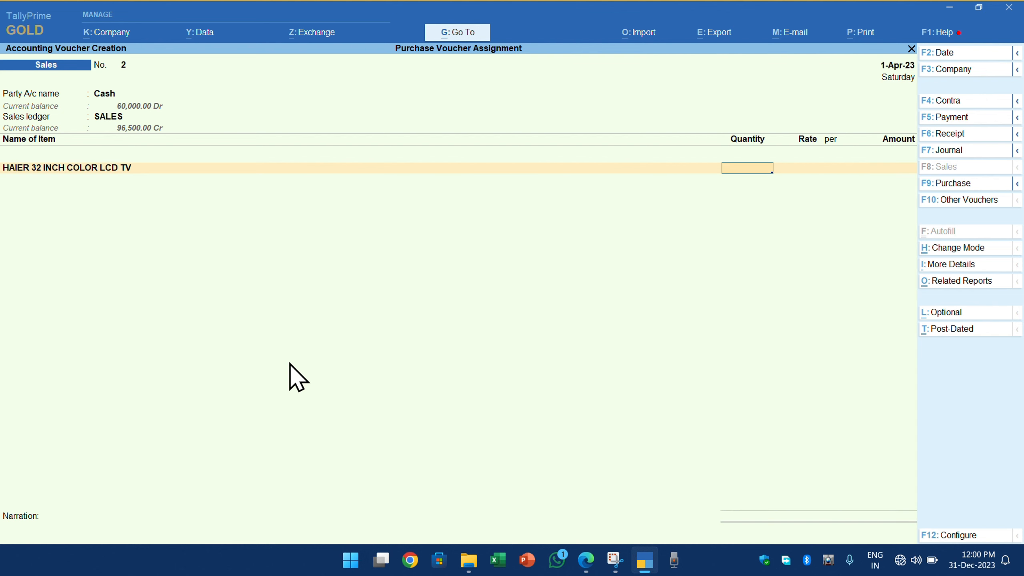
key(Return)
key(alt+Tab)
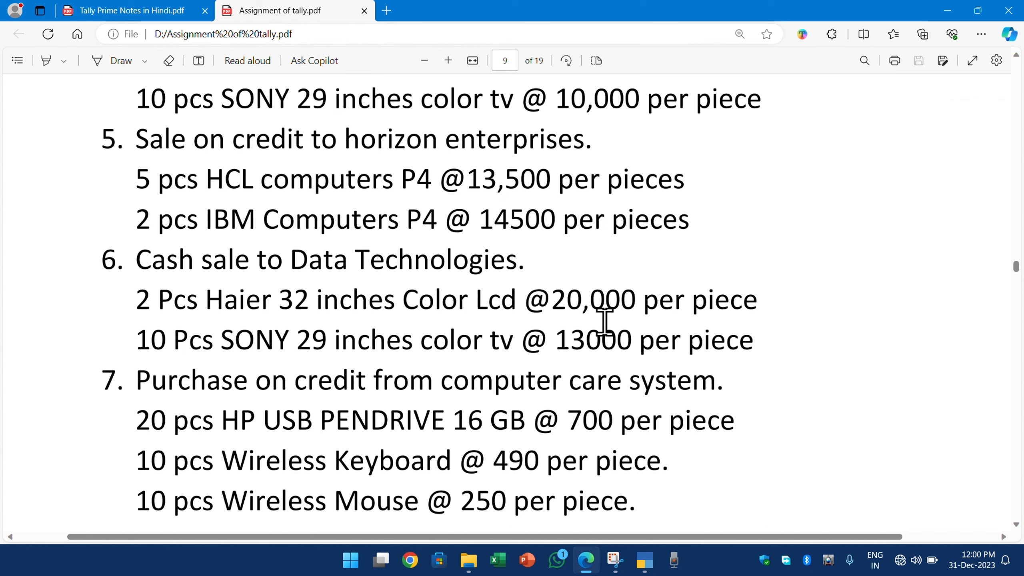
key(alt+Tab)
text(20,000)
key(Return)
key(Return)
key(Return)
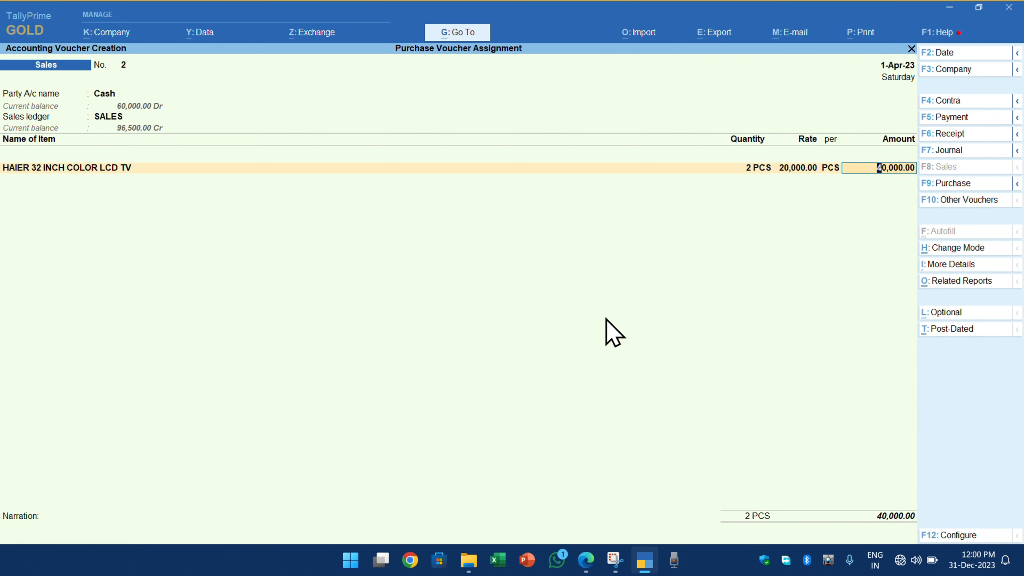
Step: Add SONY 29 INCH COLOR TV to the sales voucher with quantity 10 PCS at rate 13,000, checking the values in the PDF
text(S)
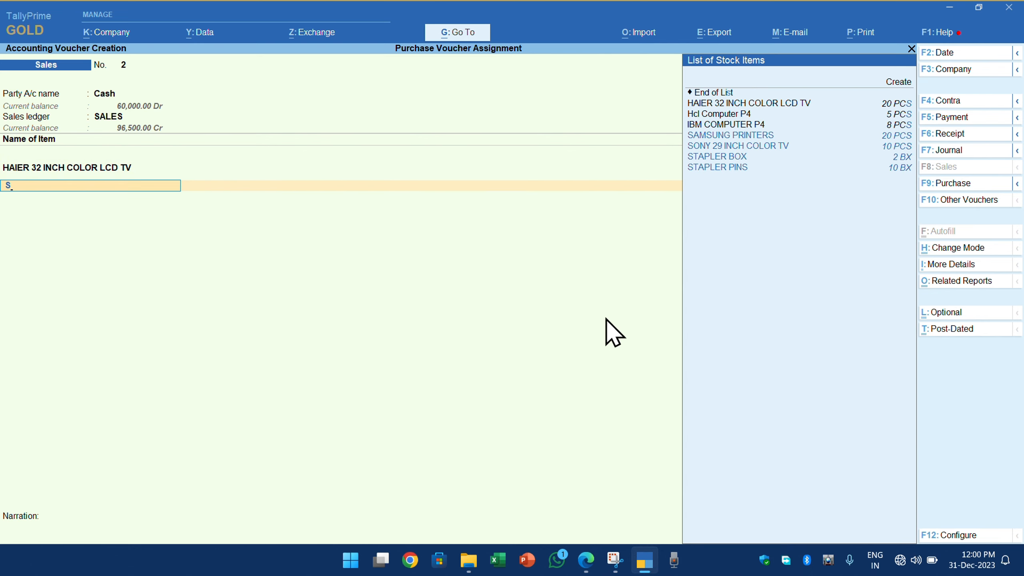
text(ony)
key(Return)
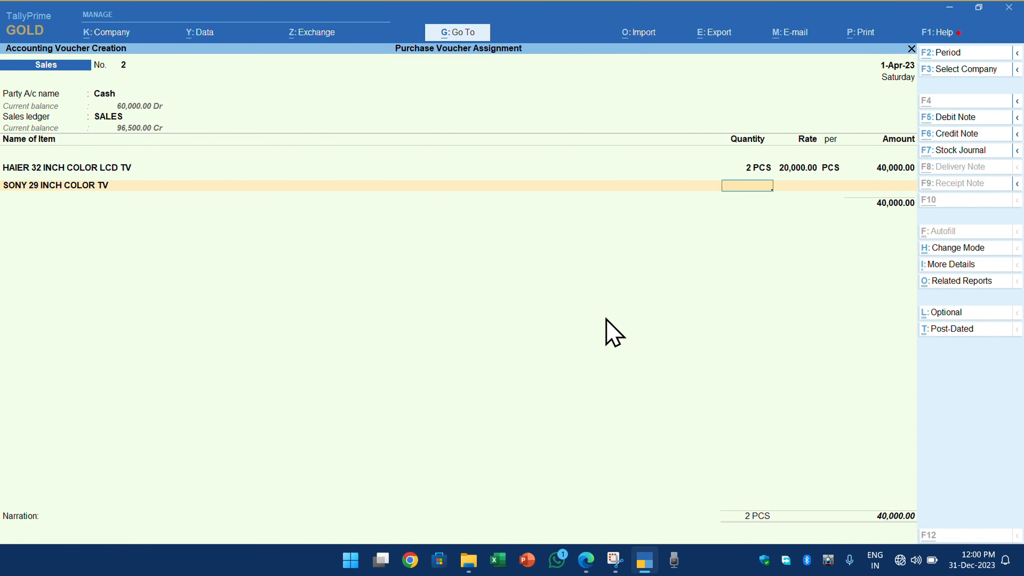
key(alt+Tab)
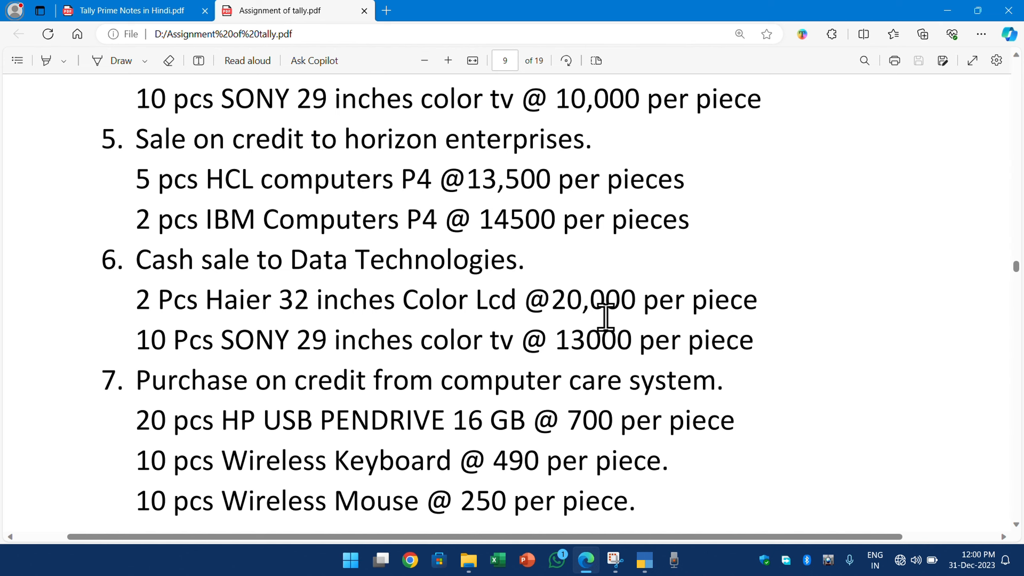
key(alt+Tab)
text(0)
key(Return)
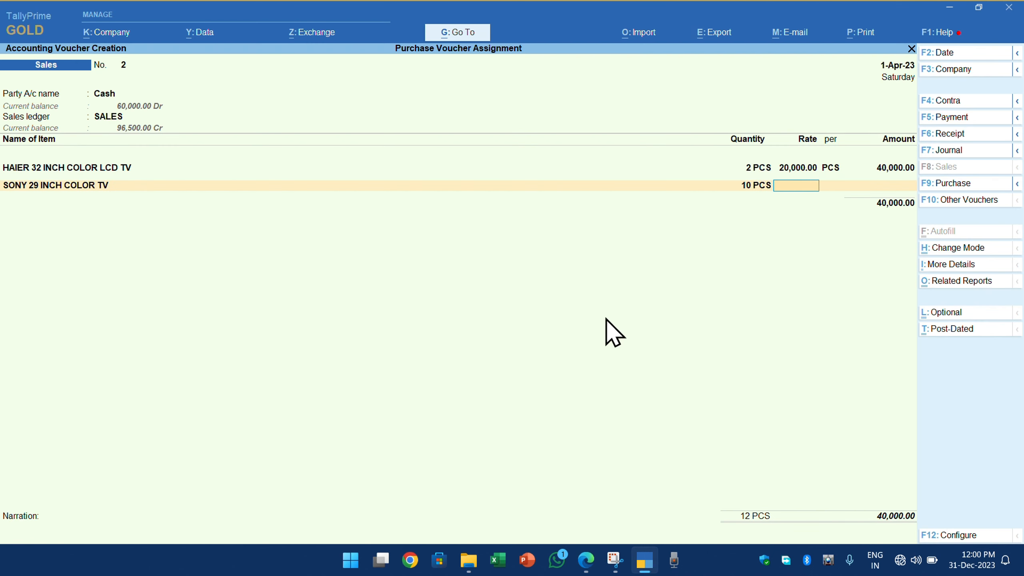
key(alt+Tab)
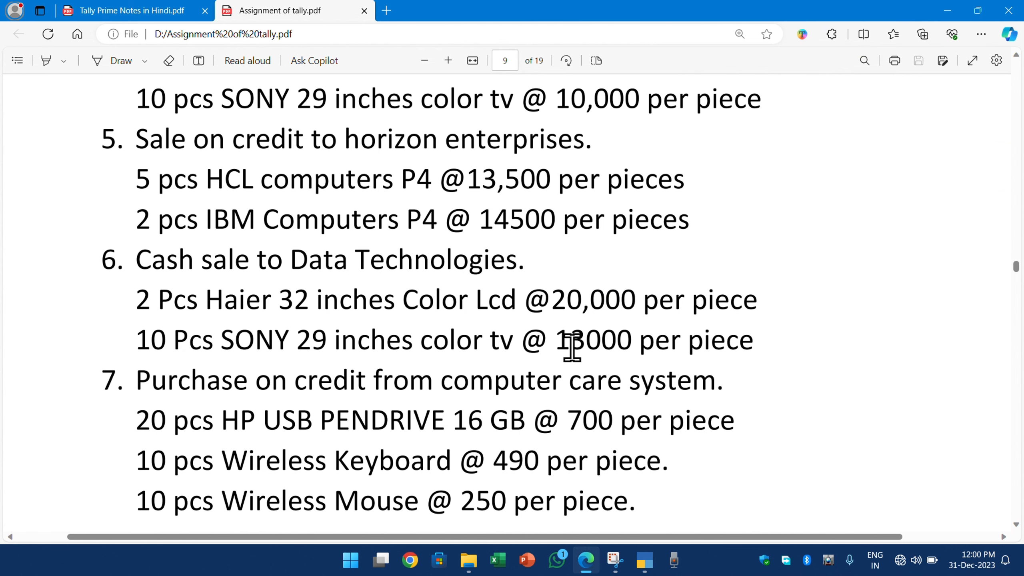
key(alt+Tab)
text(13,000)
key(Return)
key(Return)
key(Return)
Step: End the item list, leave the narration blank and save the cash sales voucher
key(Return)
key(Return)
key(Return)
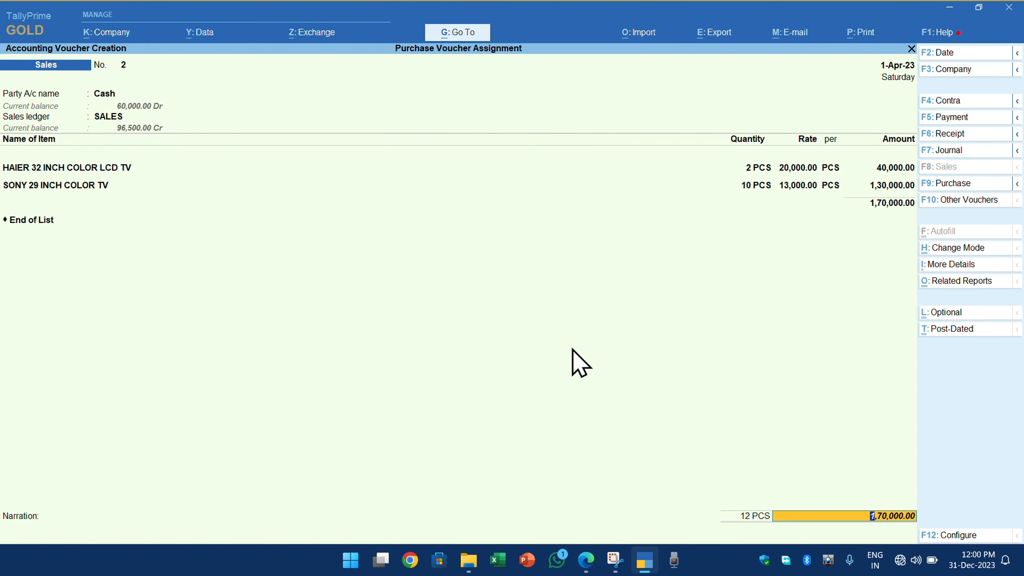
key(y)
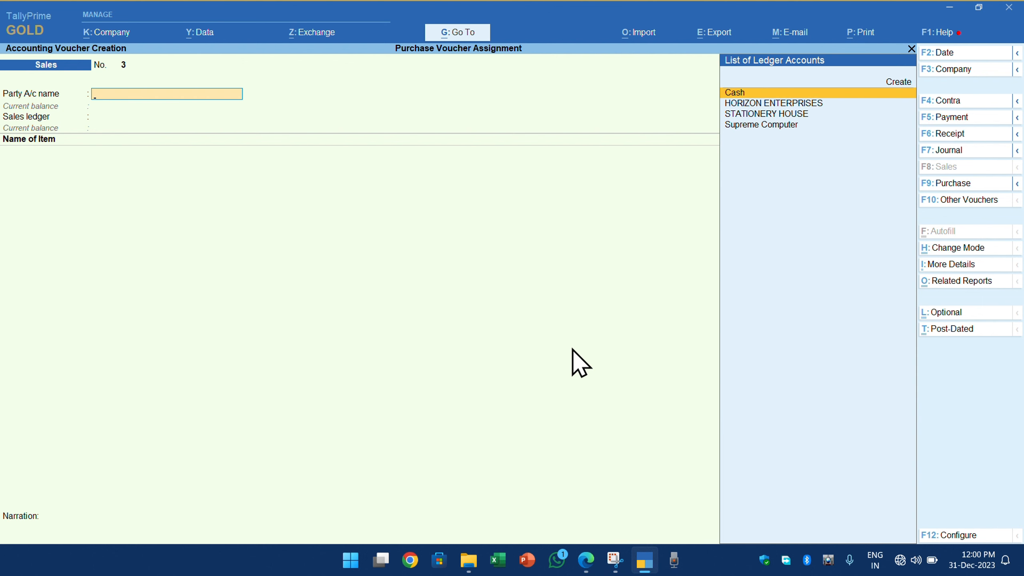
Step: Review the saved cash sales voucher, then reopen it from the Day Book
key(Page_Up)
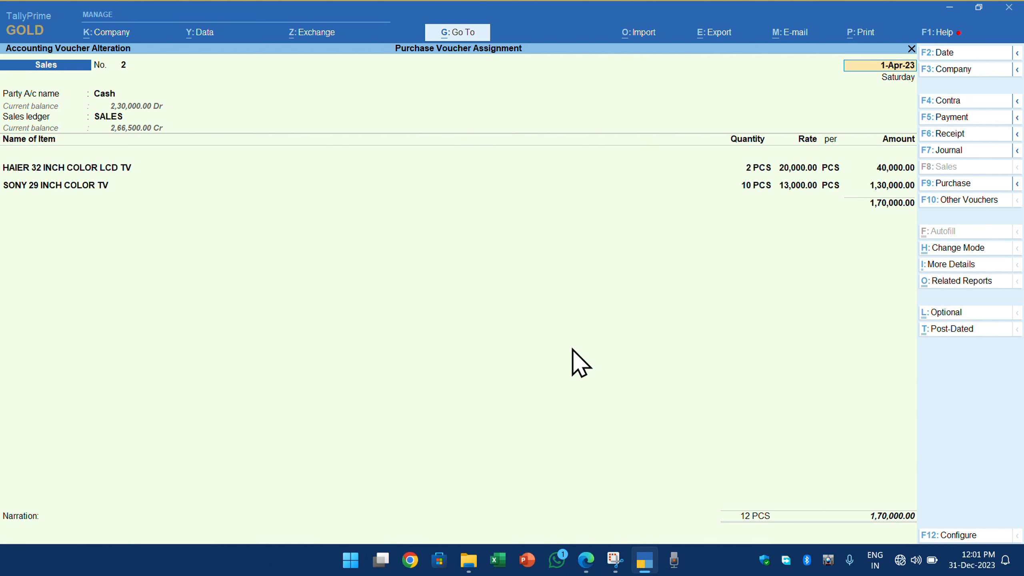
key(Page_Down)
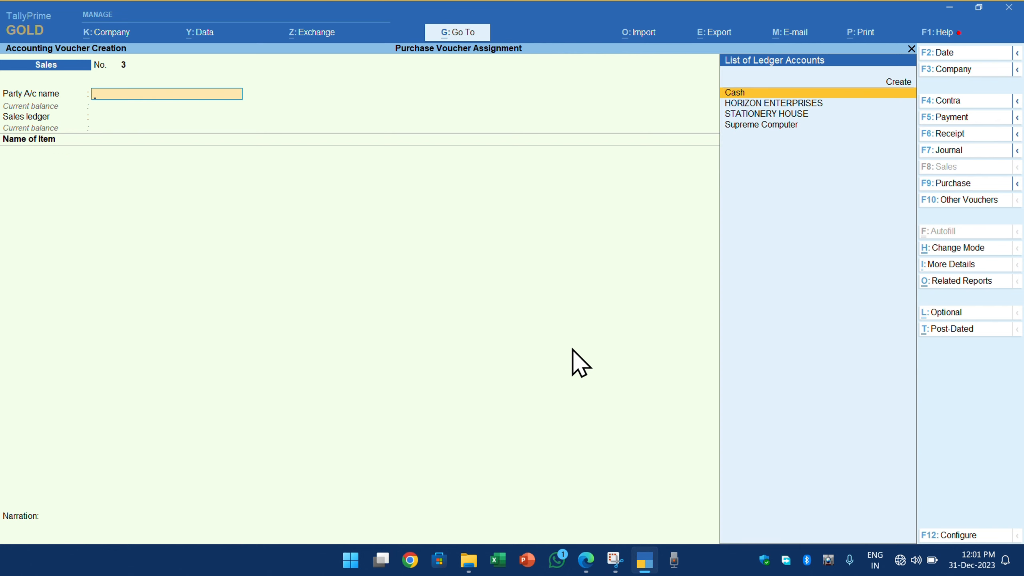
key(Escape)
key(y)
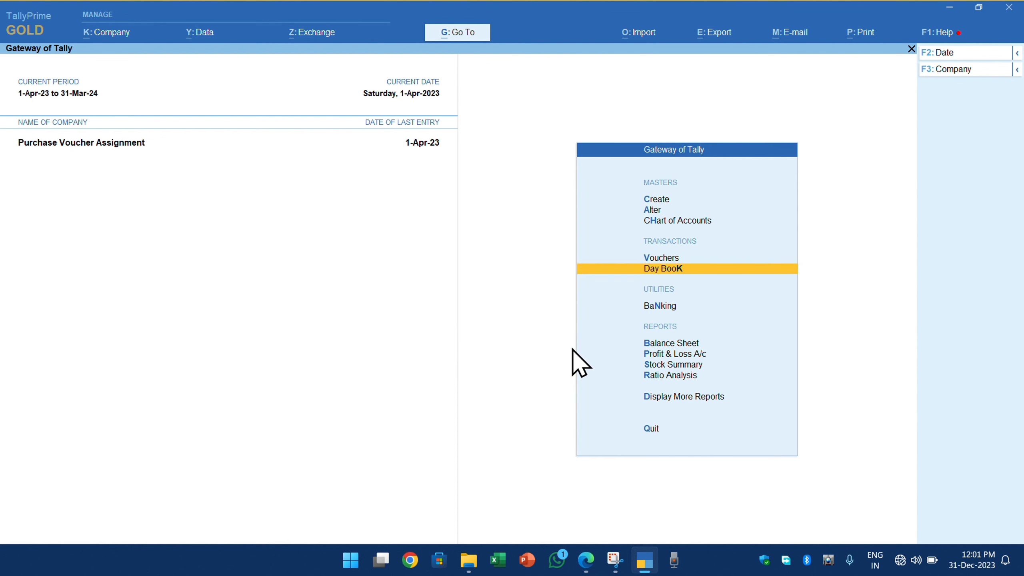
key(Return)
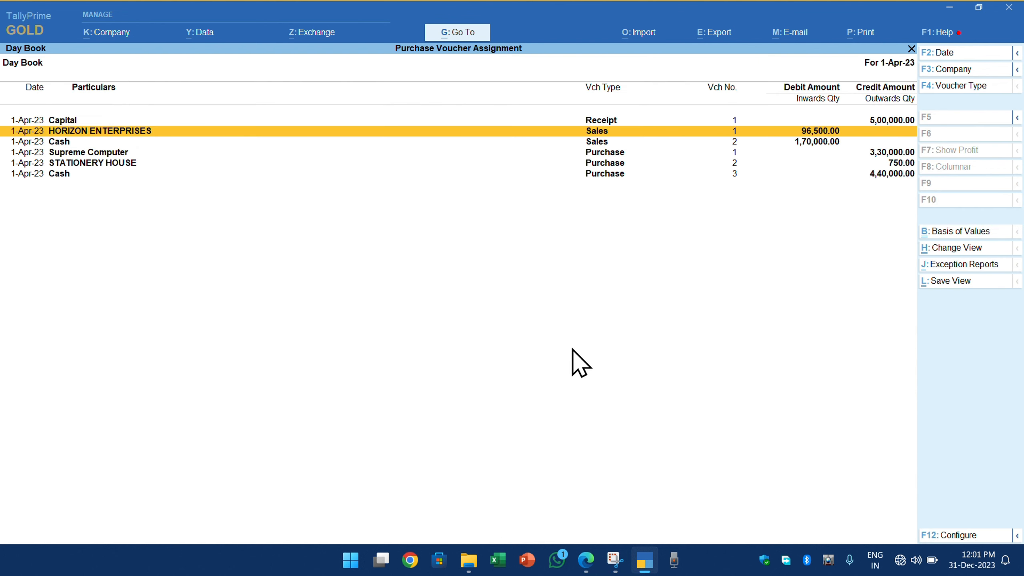
key(Down)
key(Return)
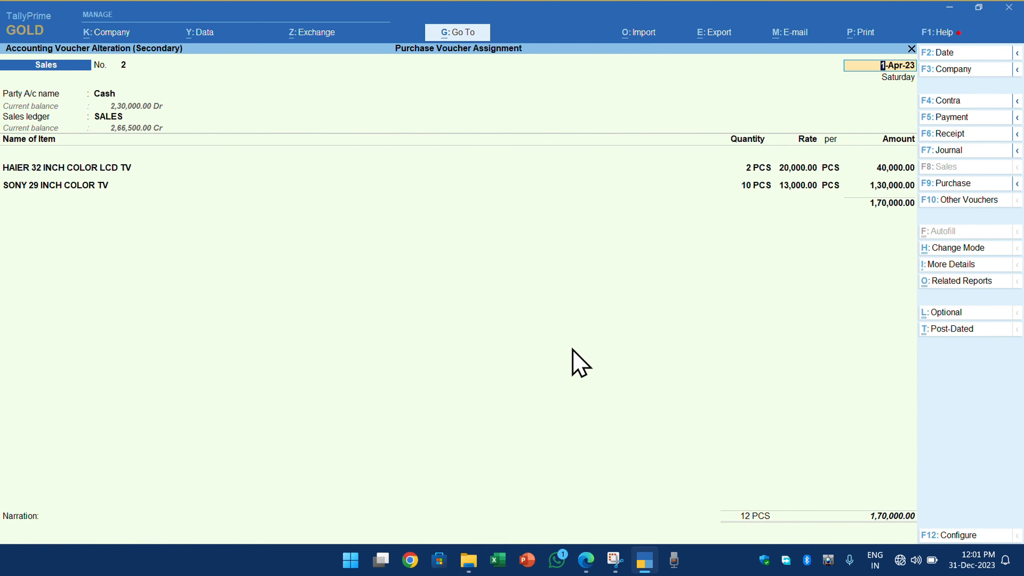
Step: Preview the cash sale's printed invoice and examine it zoomed in, from the buyer details down to the declaration
key(ctrl)
key(ctrl+p)
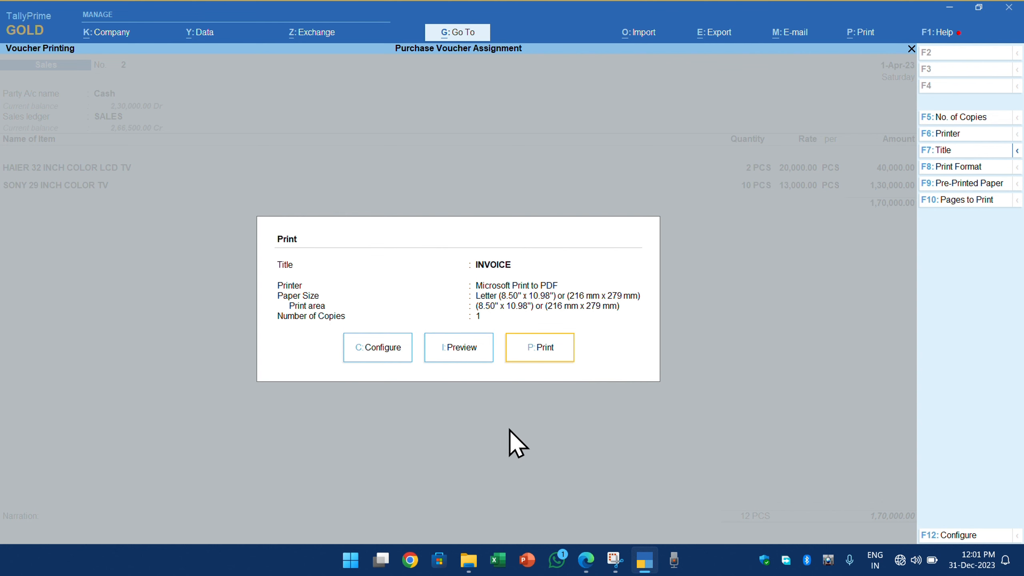
click(435, 350)
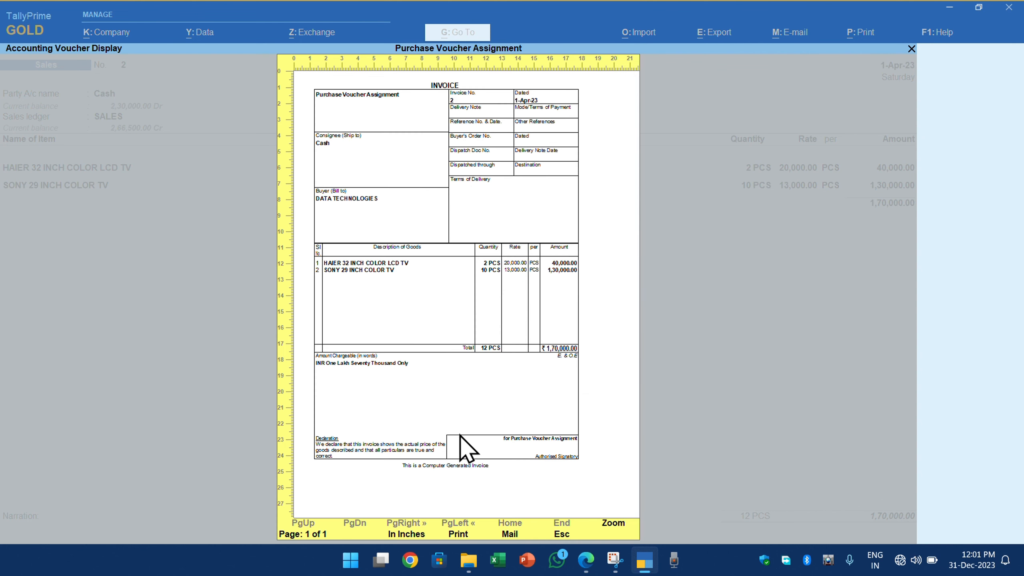
click(612, 525)
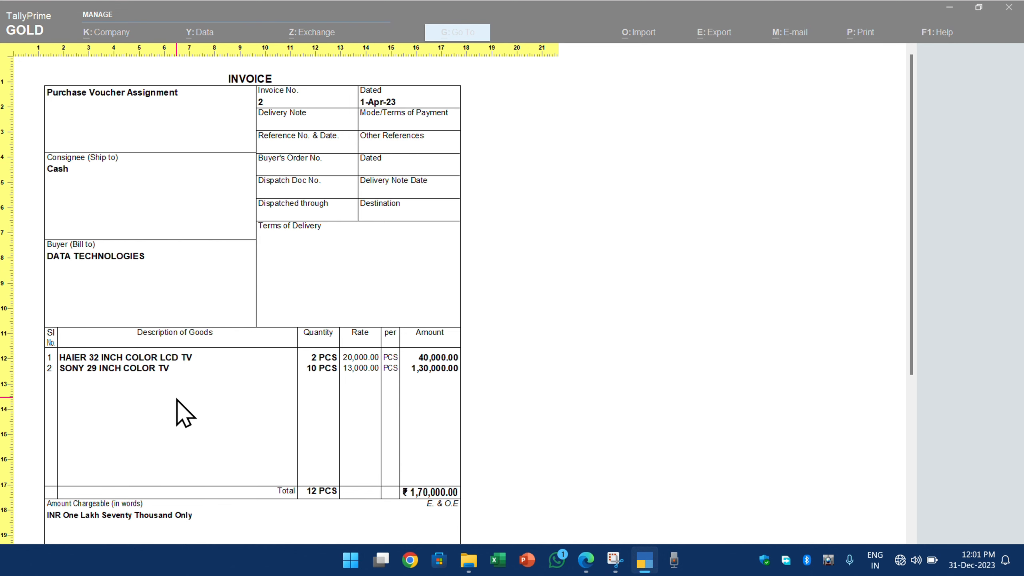
scroll(258, 484, down, 5)
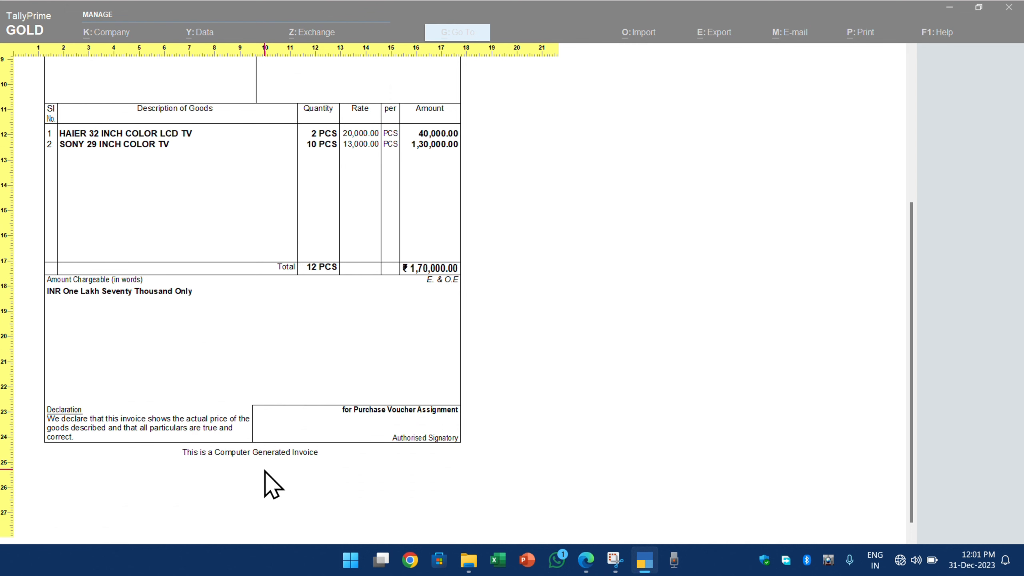
Step: Close the invoice preview and the Day Book without changing the voucher, and open voucher creation again
key(Escape)
key(Escape)
key(Escape)
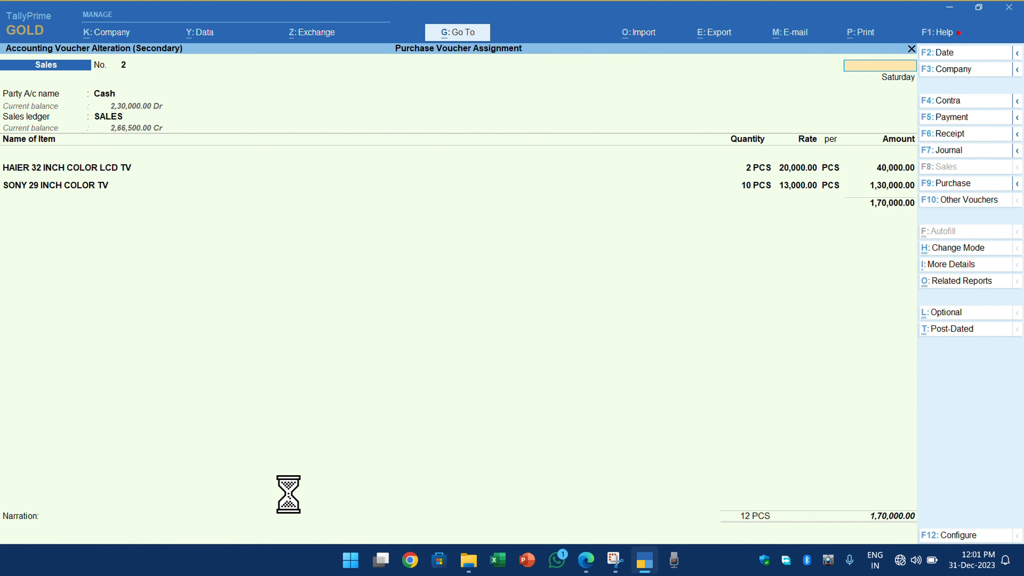
key(Escape)
key(Return)
key(Escape)
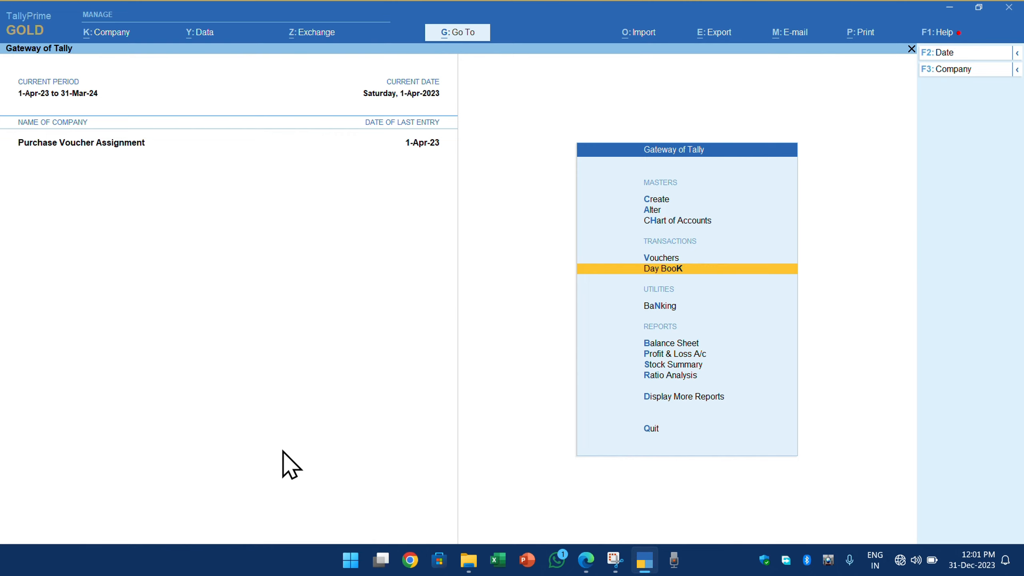
key(Up)
key(Return)
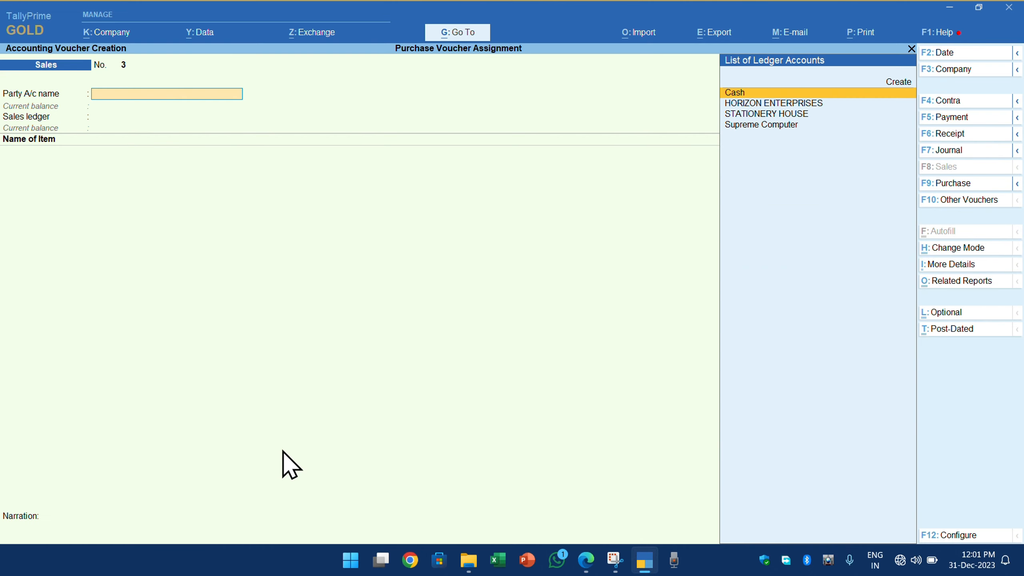
Step: Read transaction 7, the credit purchase from Computer Care System, in the assignment PDF and return to TallyPrime
key(alt+Tab)
scroll(298, 412, down, 5)
scroll(221, 220, up, 2)
scroll(221, 220, up, 5)
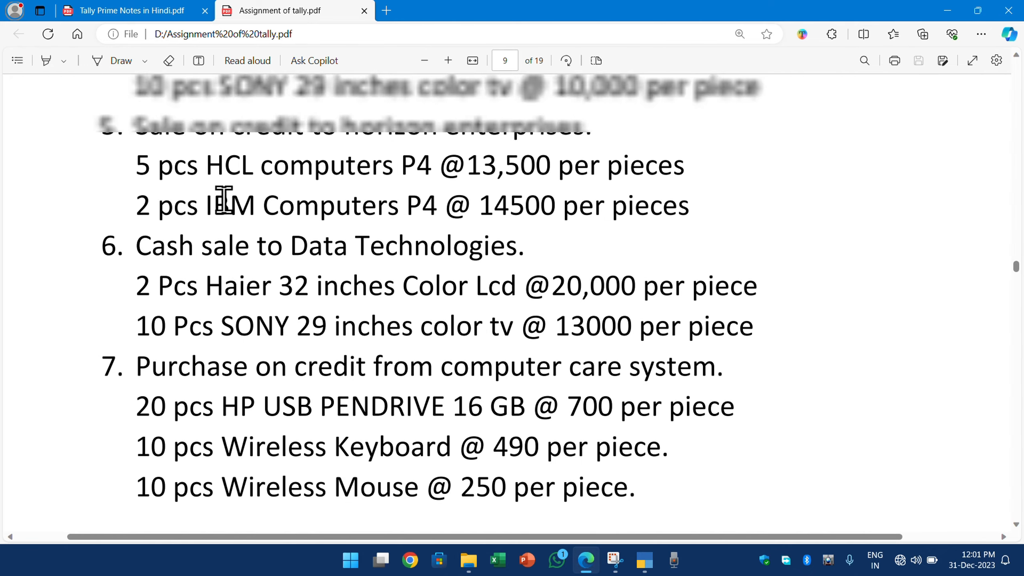
scroll(229, 306, down, 3)
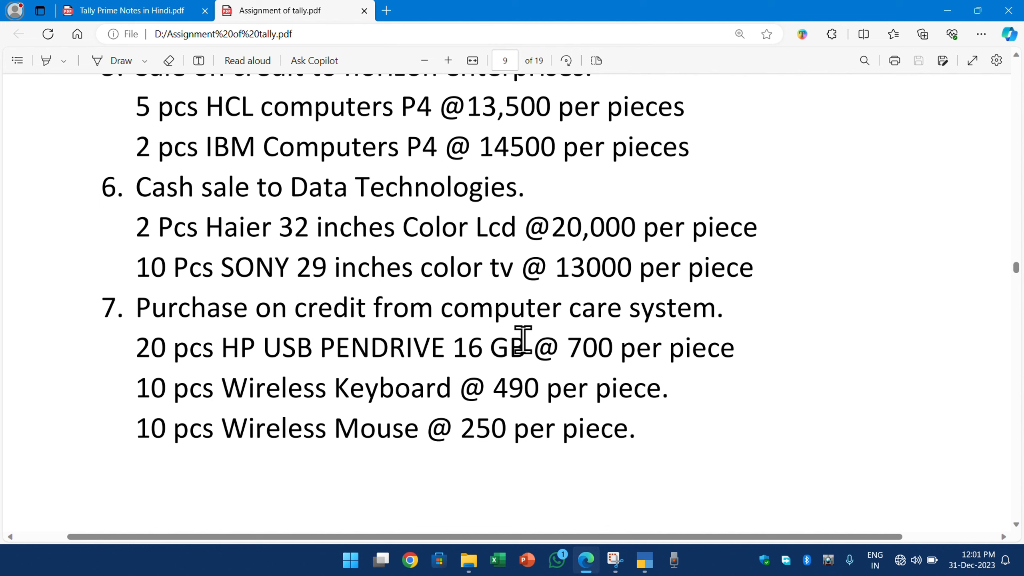
key(alt+Tab)
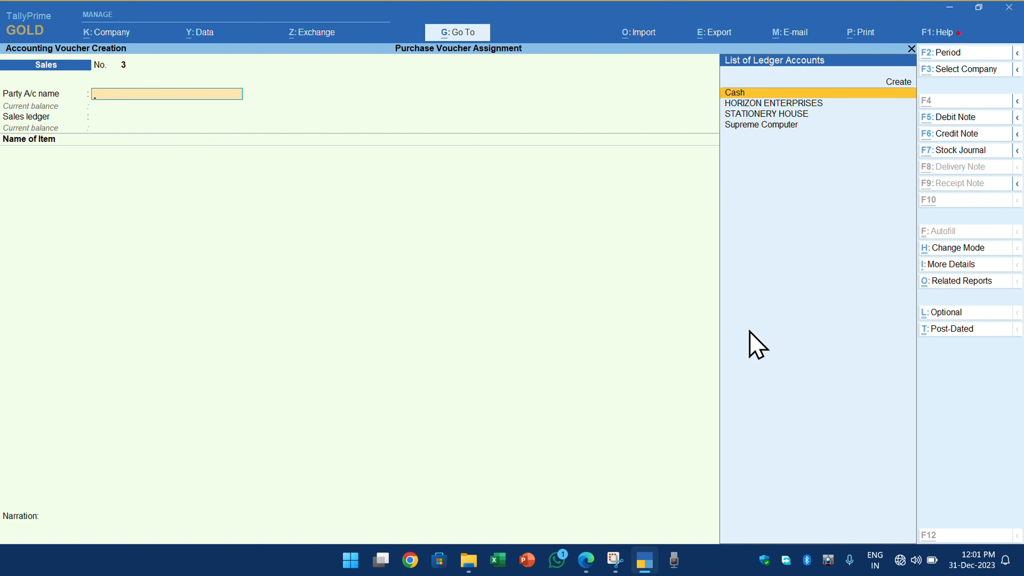
key(alt+Tab)
drag(138, 309, 691, 335)
key(alt+Tab)
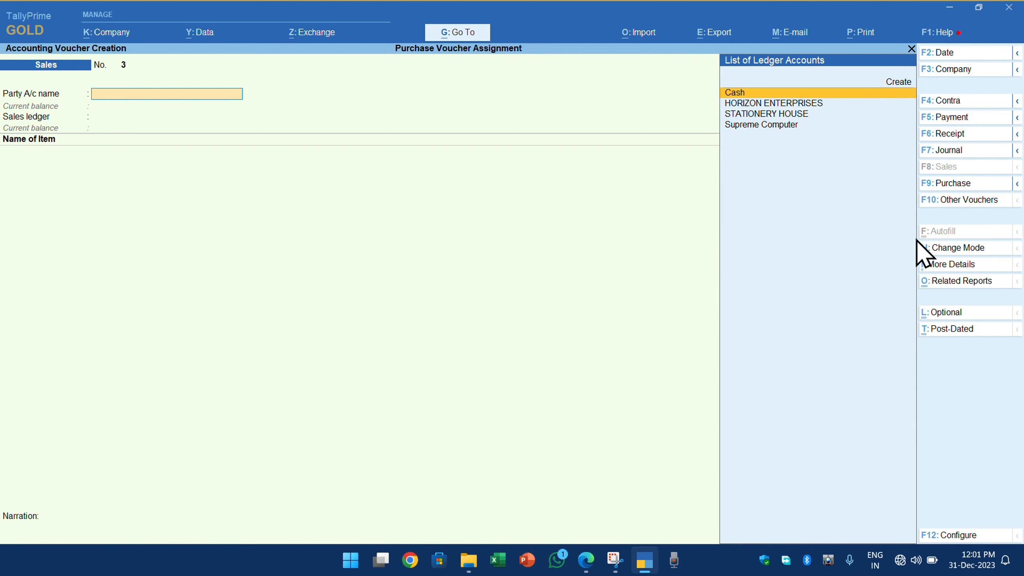
Step: Switch to a new purchase voucher and leave the supplier invoice number and date blank
click(954, 184)
key(Return)
key(Return)
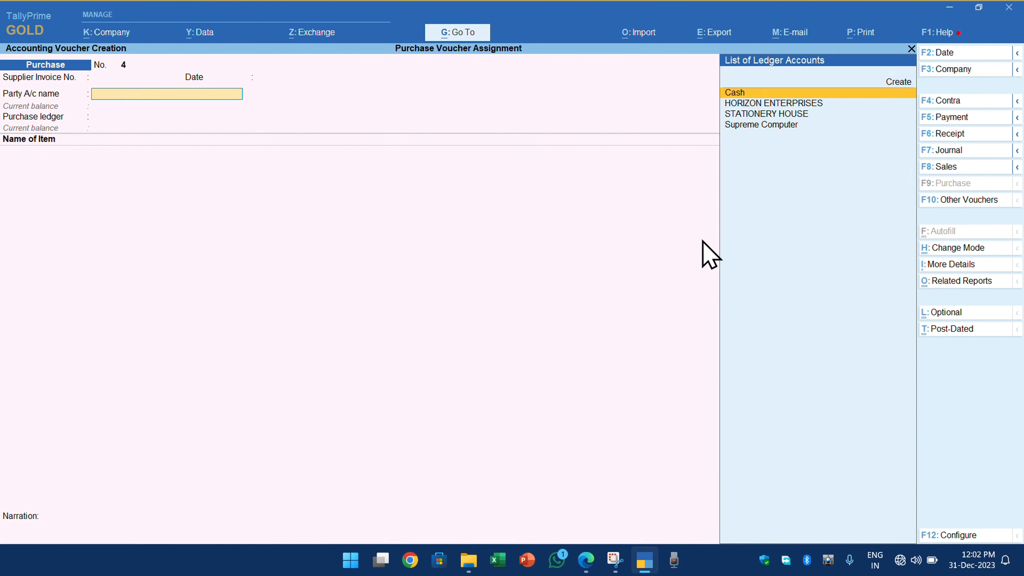
Step: Create the party ledger COMPUTER CARE SYSTEM under Sundry Creditors from the purchase voucher and save it
key(Up)
key(Return)
text(CO)
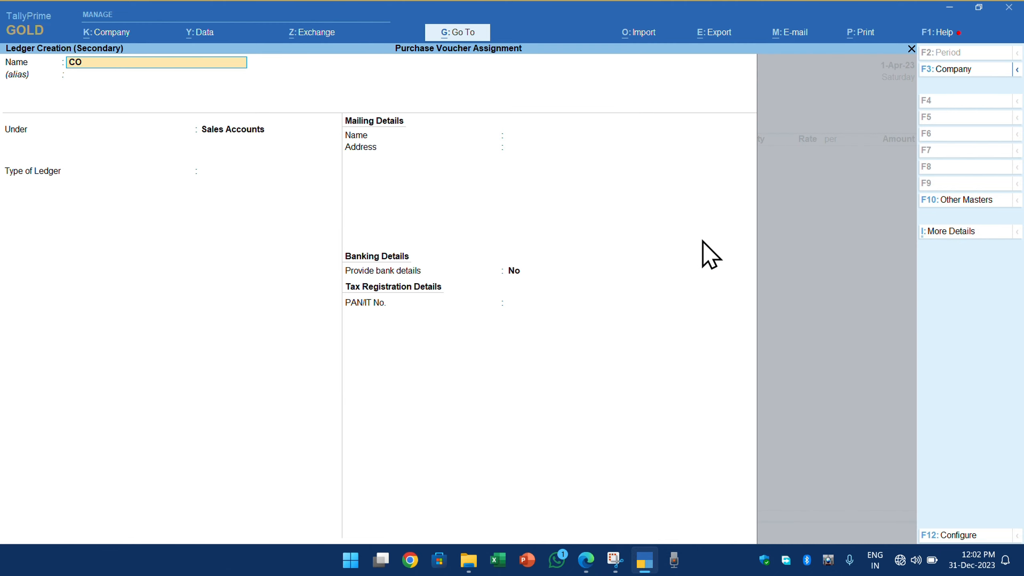
text(MPUTER CAS)
text(STEM)
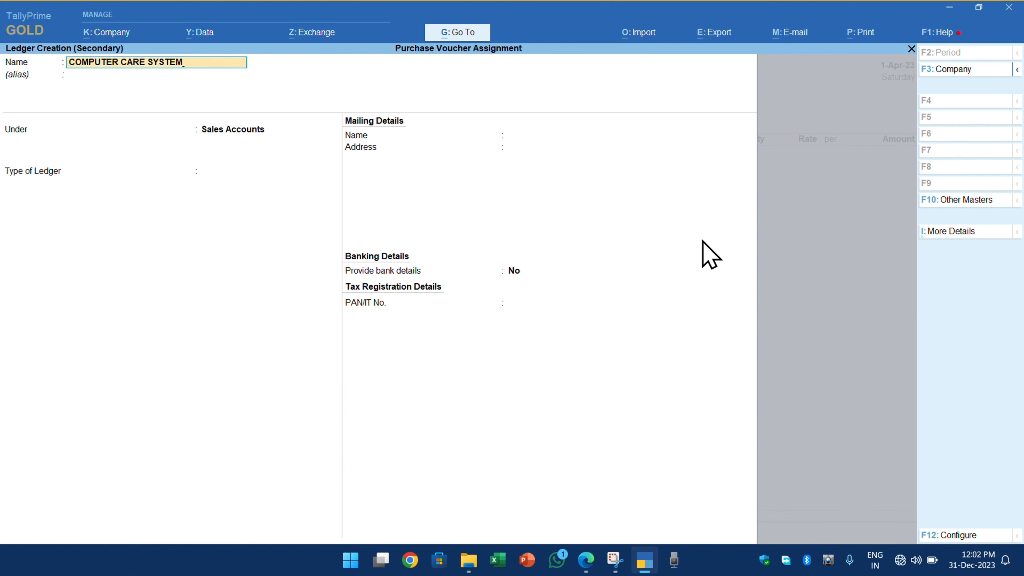
key(Return)
text(SUN)
key(Return)
key(ctrl+a)
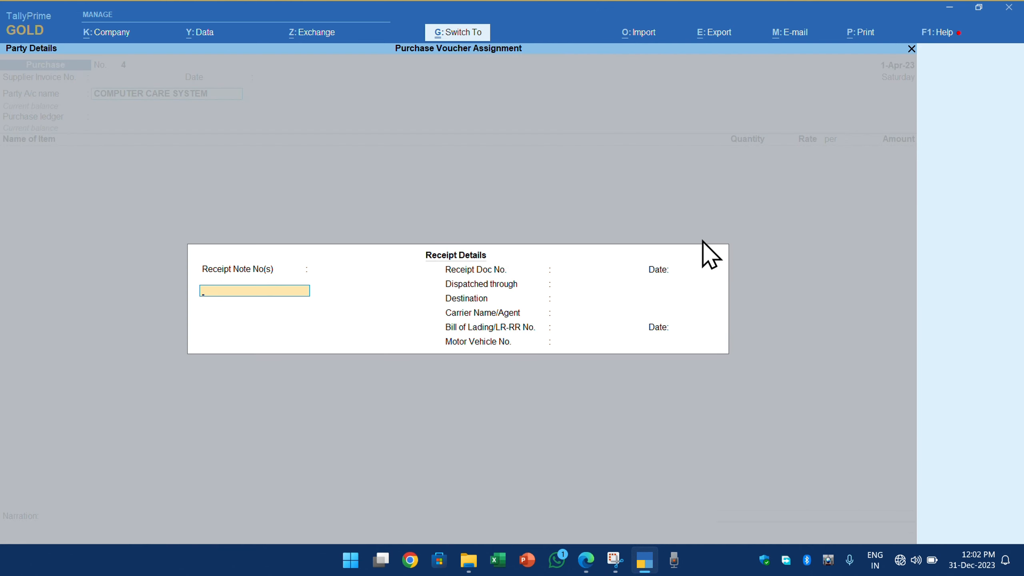
Step: Accept the receipt and party details without additions and choose Purchase as the purchase ledger
key(ctrl+a)
key(ctrl+a)
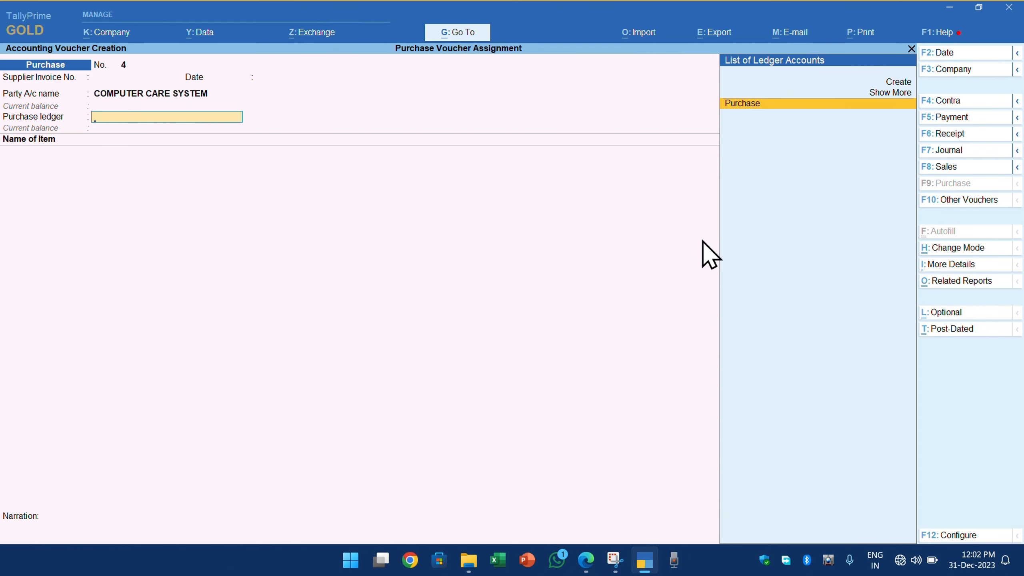
key(Return)
Step: Check the purchased goods in the PDF and start creating a new stock item from the purchase voucher's item entry
key(alt+Tab)
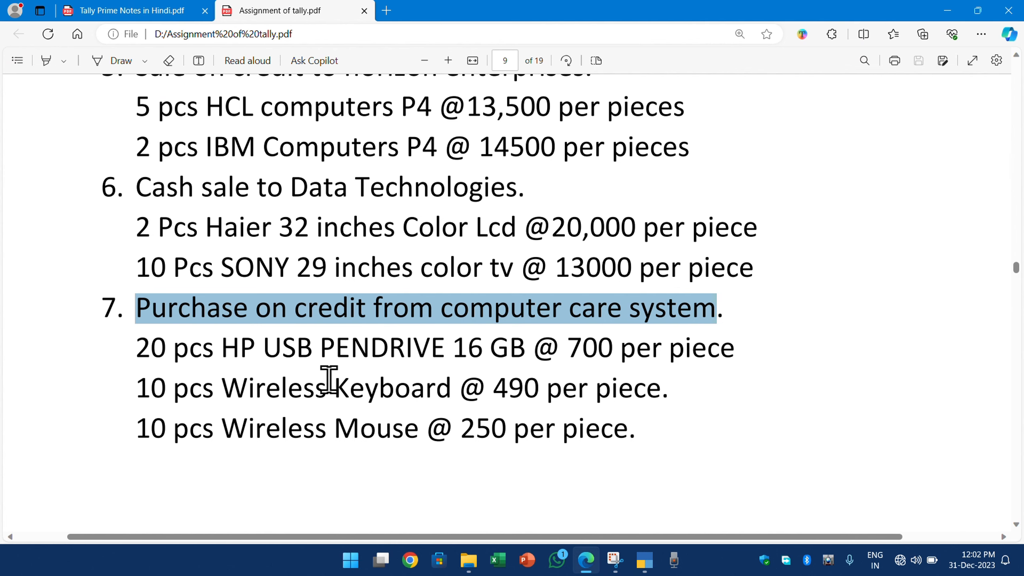
key(alt+Tab)
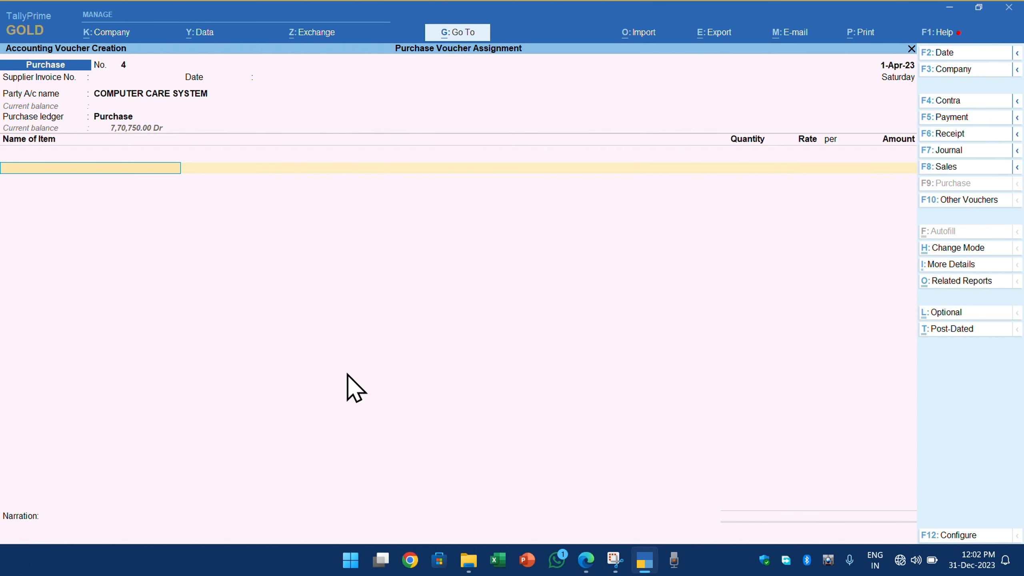
key(Down)
key(Down)
key(Down)
key(Down)
key(Down)
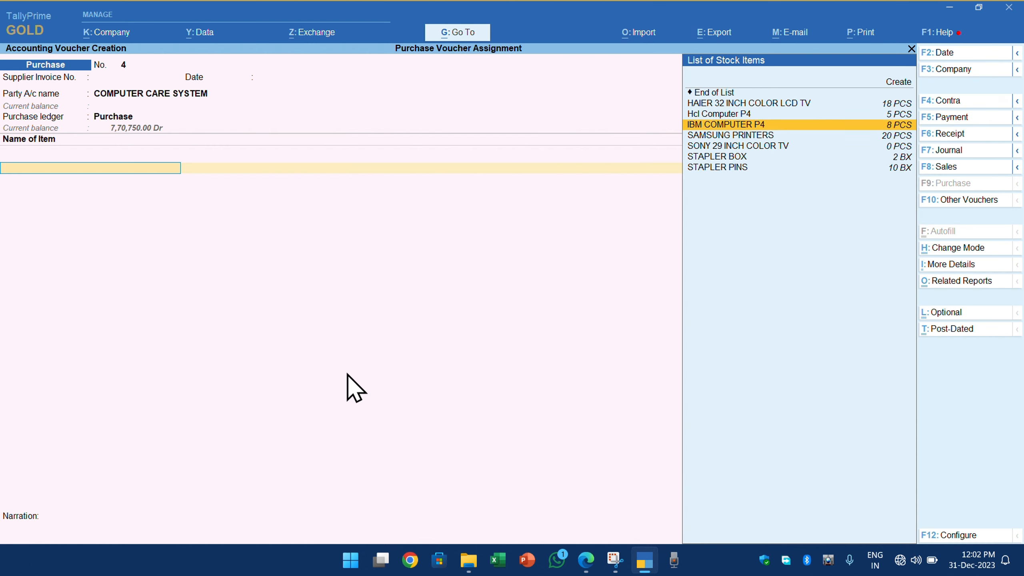
key(Up)
key(Up)
key(Up)
key(Up)
key(Return)
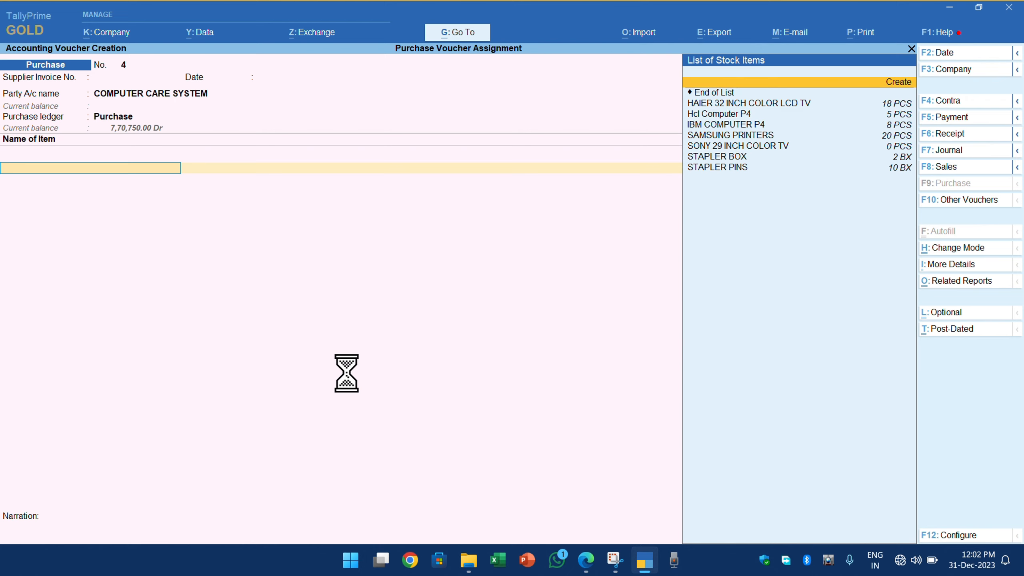
Step: Name the new stock item HP USB PENDRIVE 16 GB, checking the wording in the PDF
text(HP US)
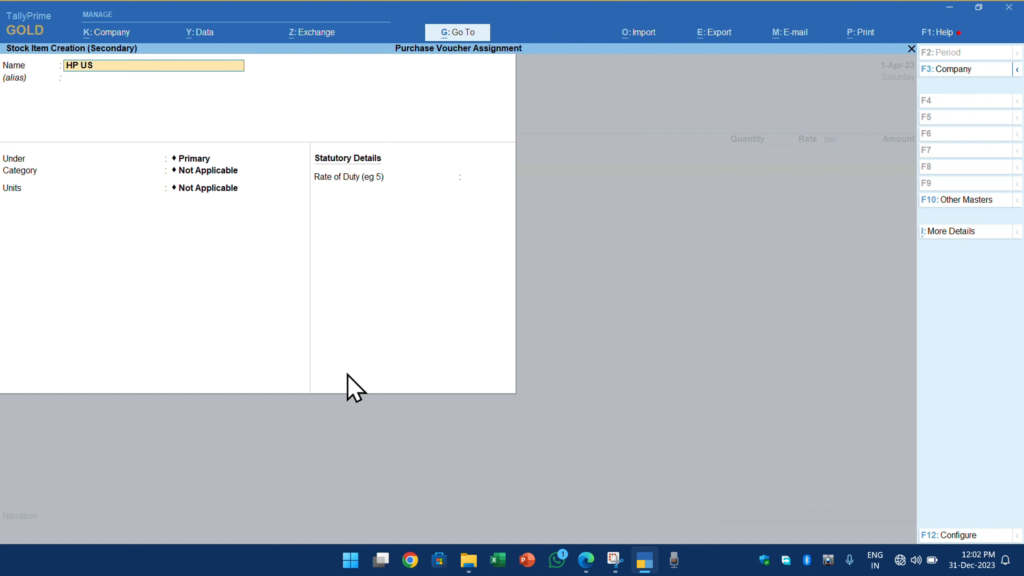
text(B PENDRIVE)
key(Return)
key(ctrl+a)
text(HP USB PENDR)
key(alt+Tab)
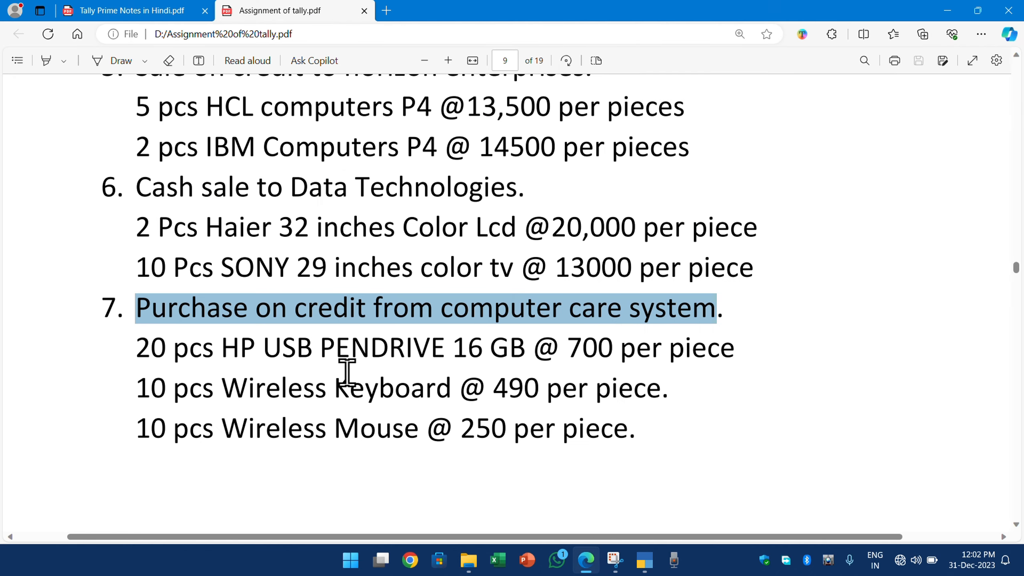
key(alt+Tab)
key(alt+Tab)
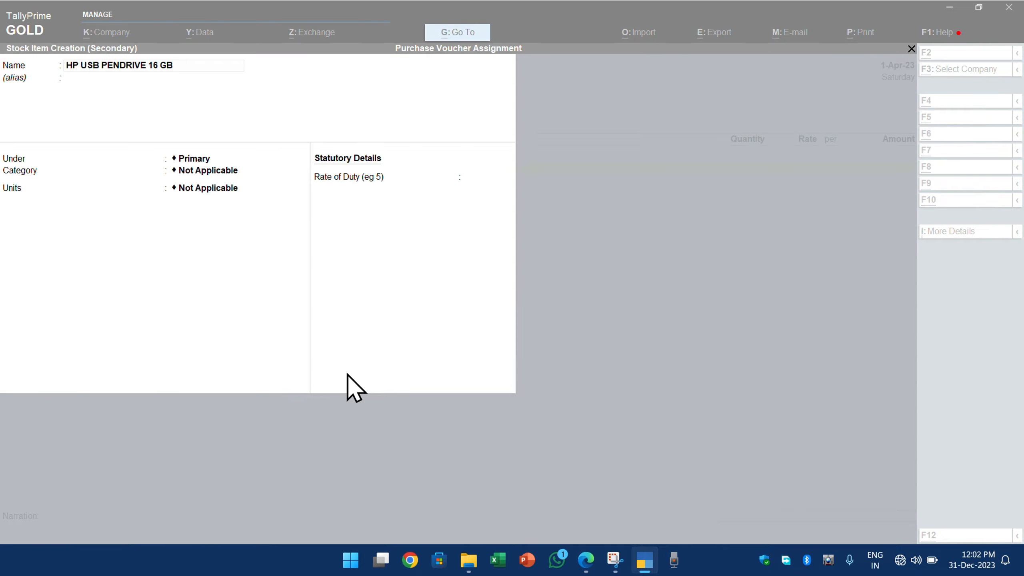
Step: Look through the existing stock groups for one that fits the HP pendrive item
key(alt+Tab)
key(Return)
key(Return)
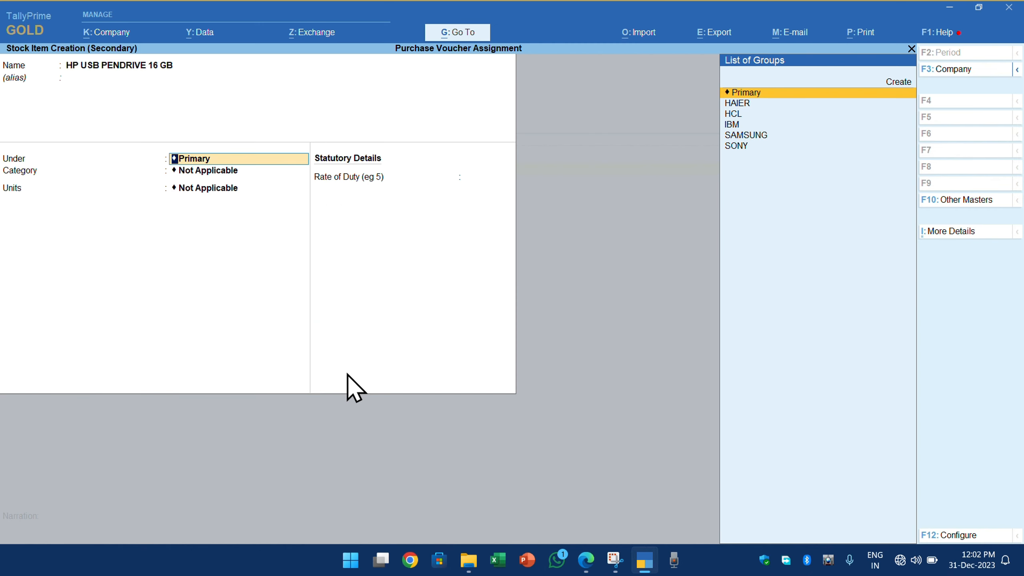
key(Down)
key(Down)
key(Down)
key(Down)
key(Down)
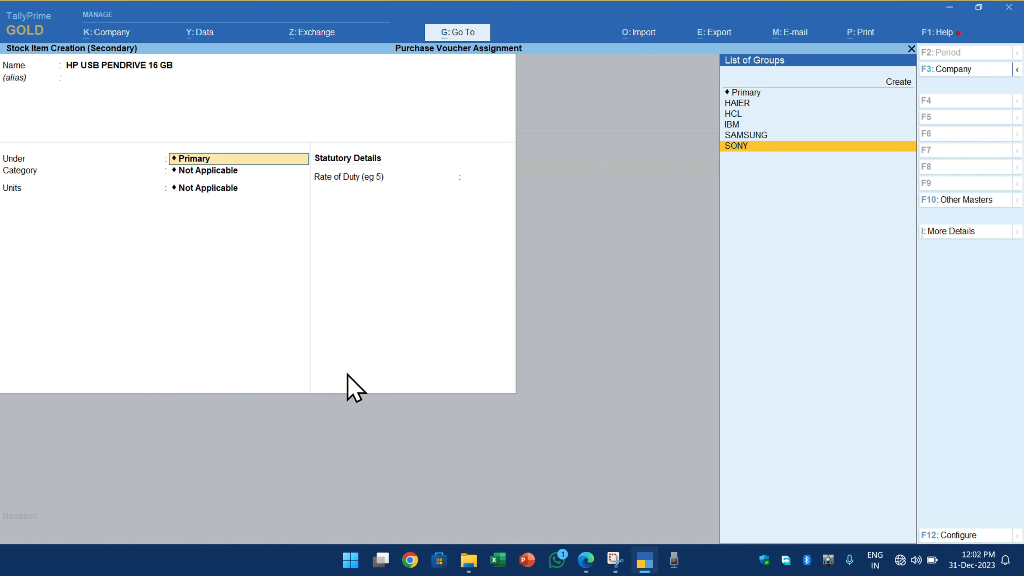
Step: Create the stock group HP under Primary from the pendrive's item form and save it as the item's group
key(Up)
key(Up)
key(Up)
key(Up)
key(Up)
key(Up)
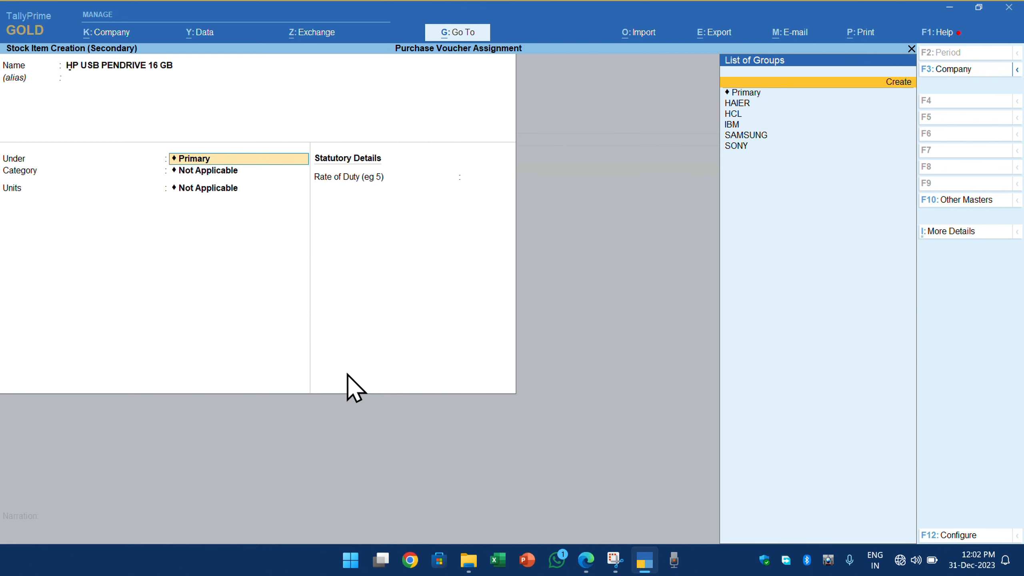
key(Return)
text(HP)
key(Return)
key(Return)
key(Return)
key(Return)
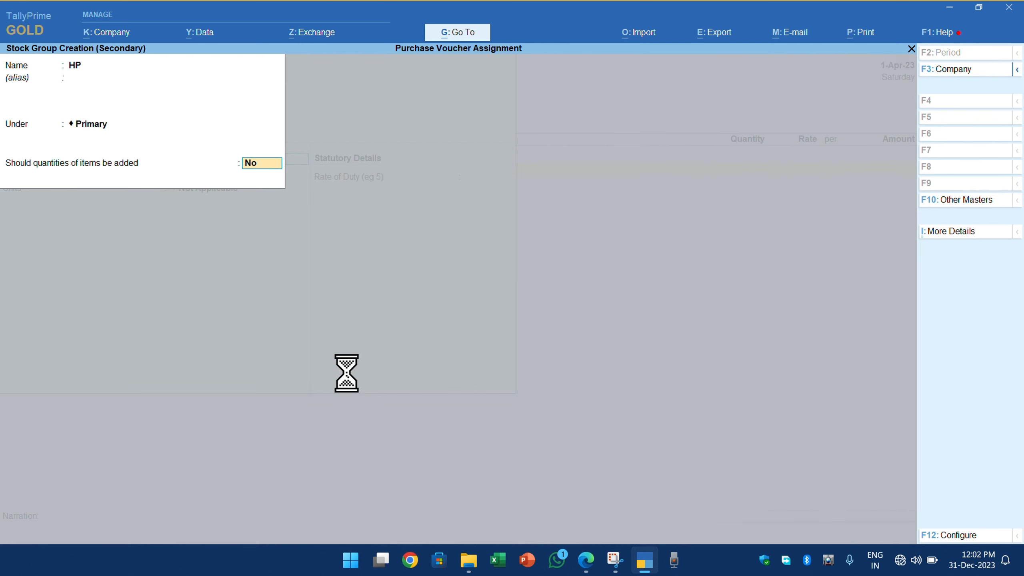
key(Return)
Step: Create the stock category 16GB under Primary for the pendrive item and save it
key(Up)
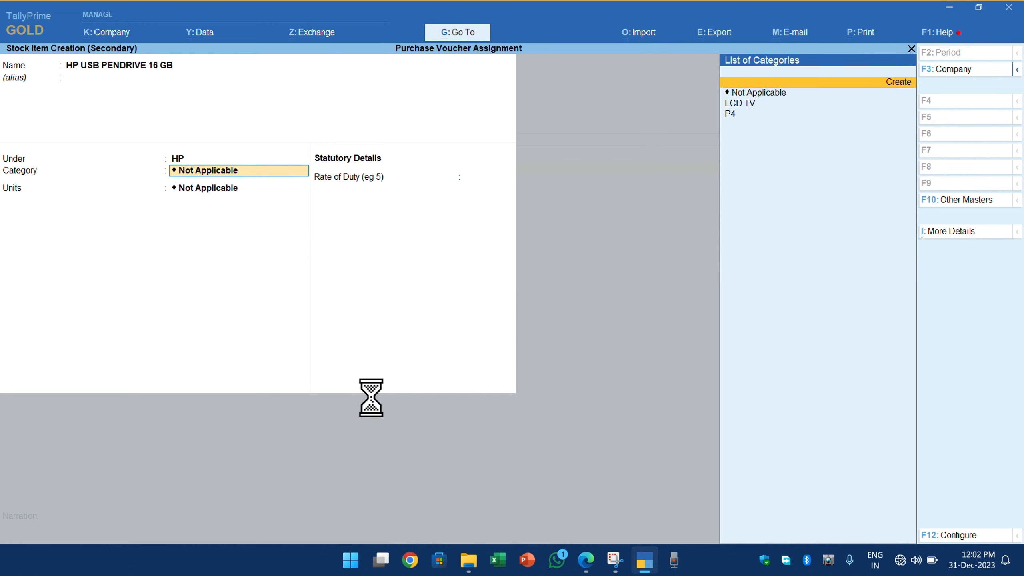
key(Return)
text(16G)
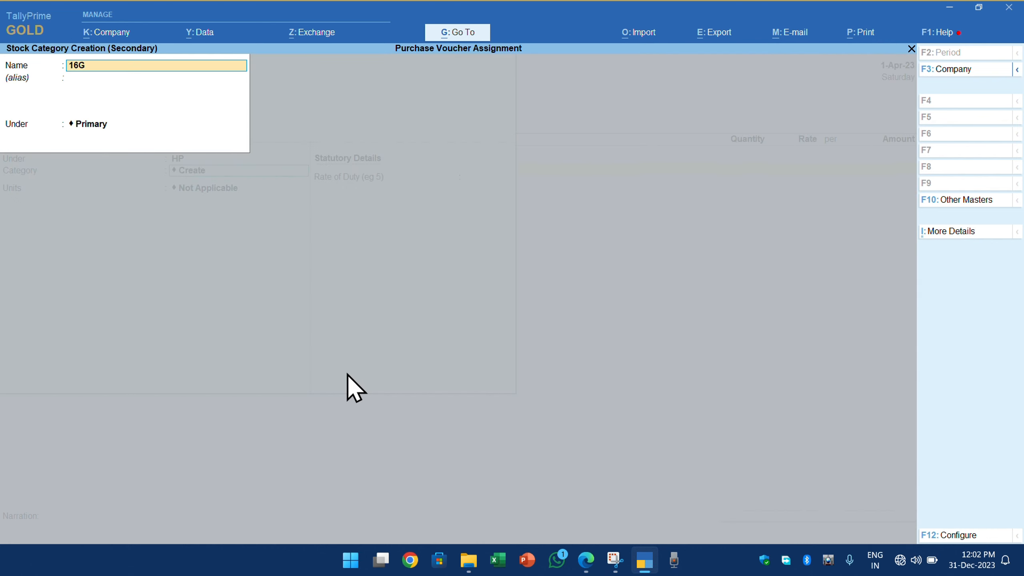
text(B)
key(Return)
key(Return)
key(Return)
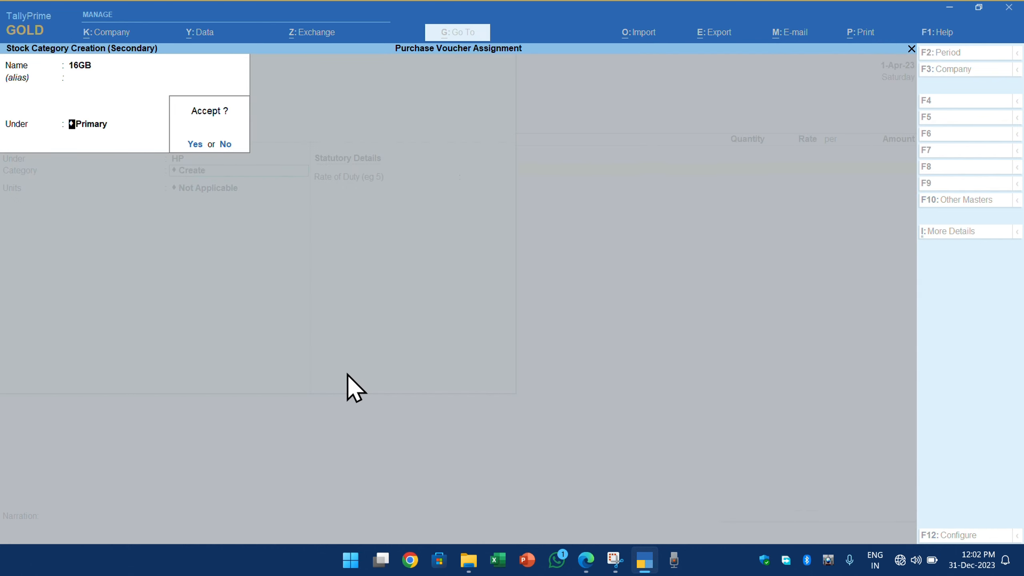
key(Return)
Step: Set the pendrive's unit to PCS, leave the rate of duty empty and save the stock item
key(Down)
key(Down)
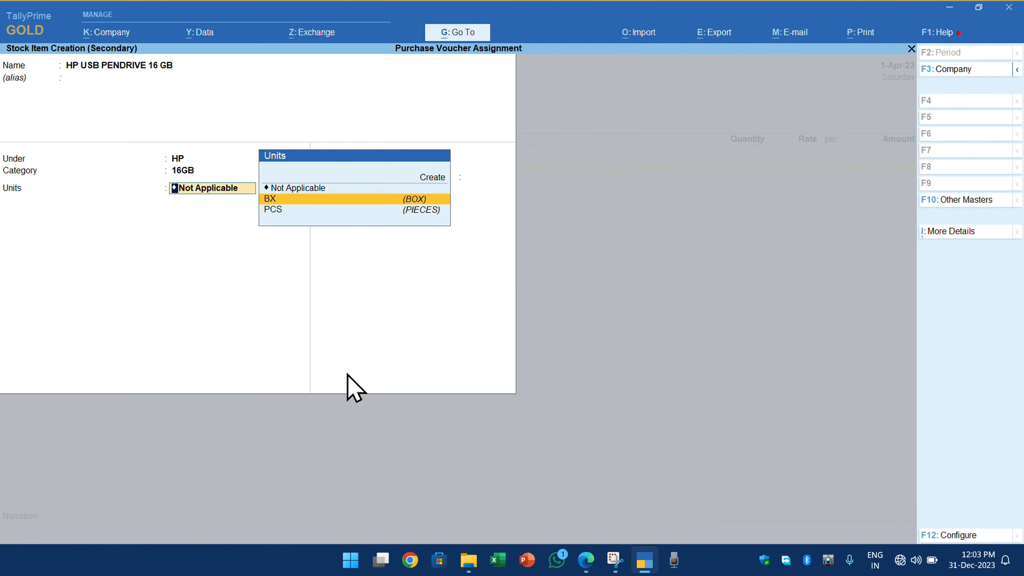
key(Return)
key(Return)
key(Return)
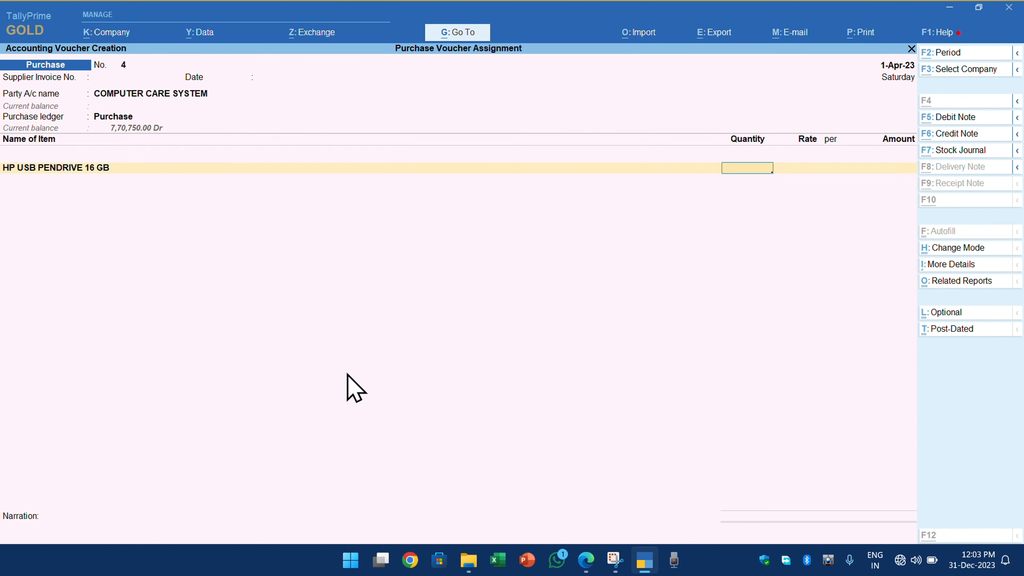
Step: Enter a quantity of 20 PCS at a rate of 700 for the HP pendrive, checking the figures in the PDF
key(alt+Tab)
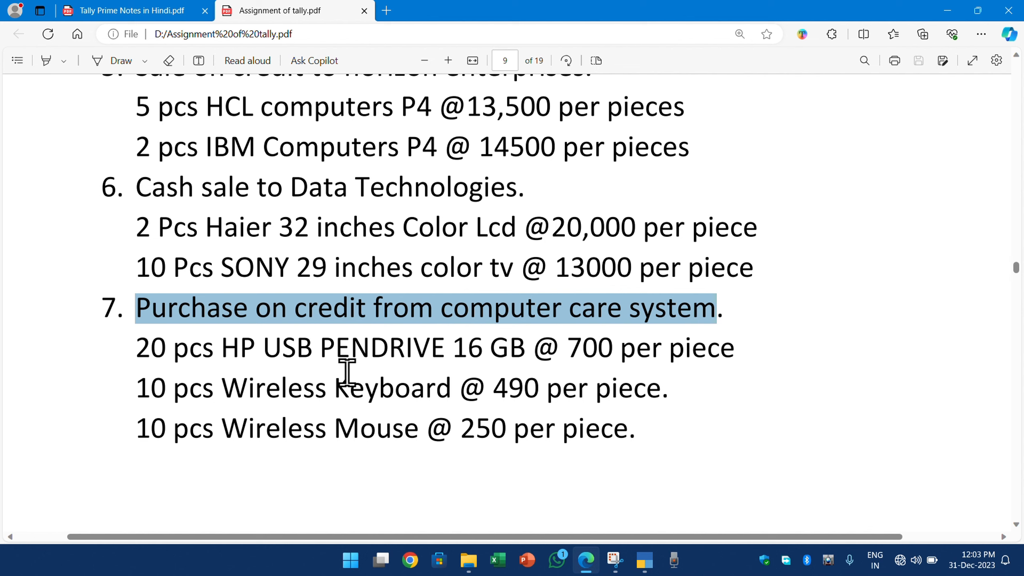
key(alt+Tab)
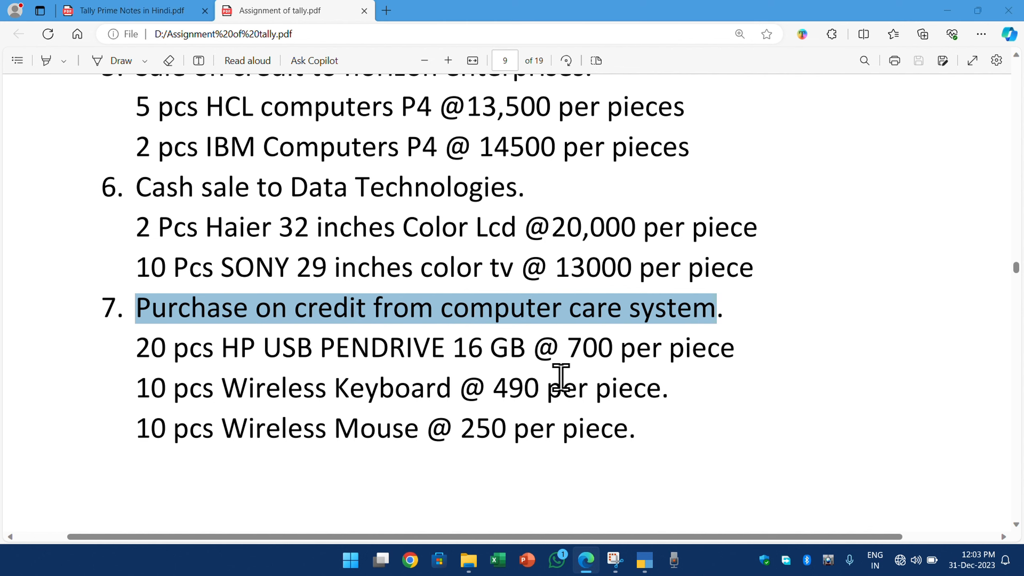
text(20)
key(Return)
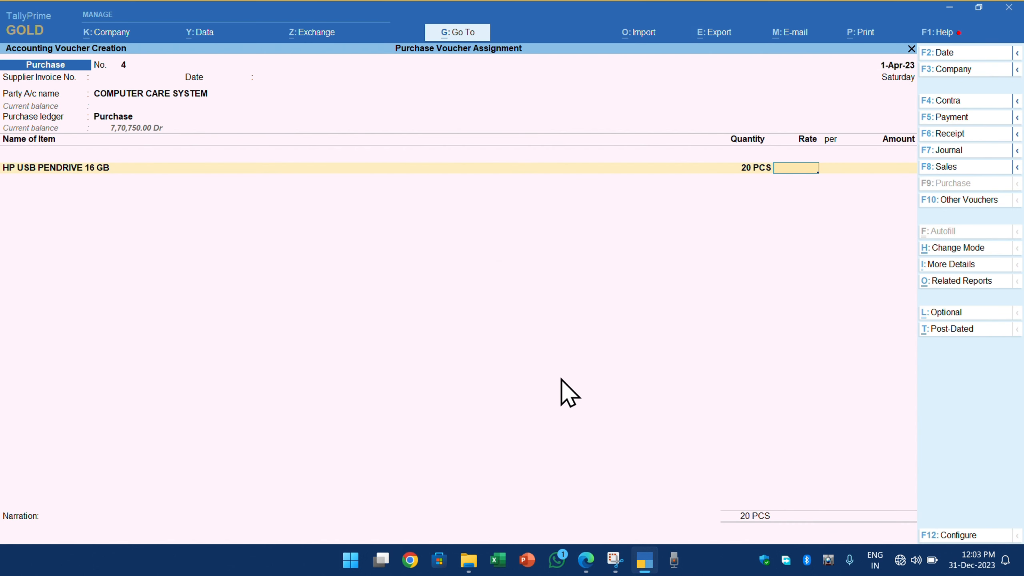
text(700)
key(Return)
key(Return)
key(Return)
Step: Check the next purchased item in the PDF and start a new stock item named WIRELESS KEYBOARD from the purchase voucher
key(alt+Tab)
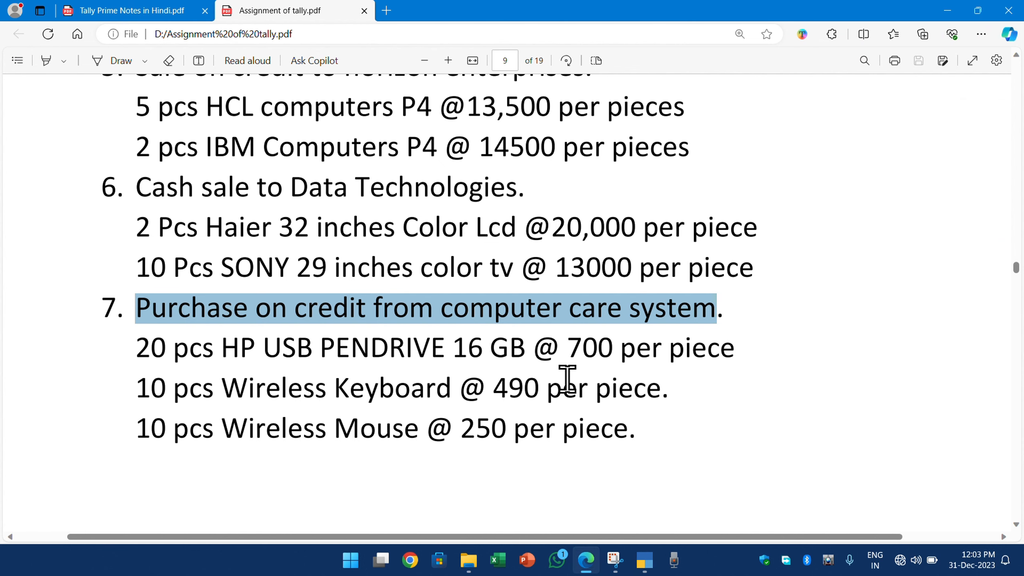
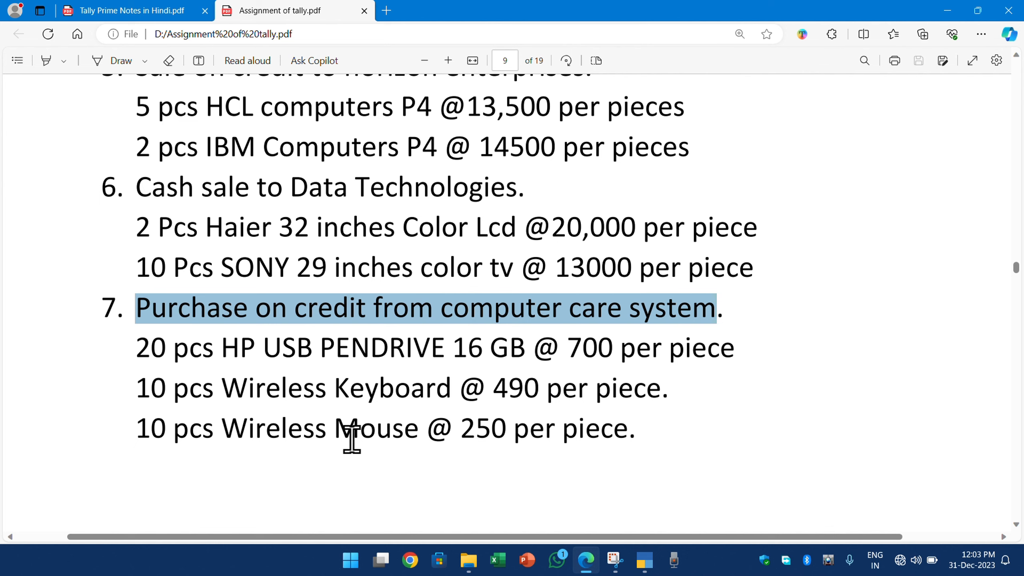
key(alt+Tab)
key(alt+c)
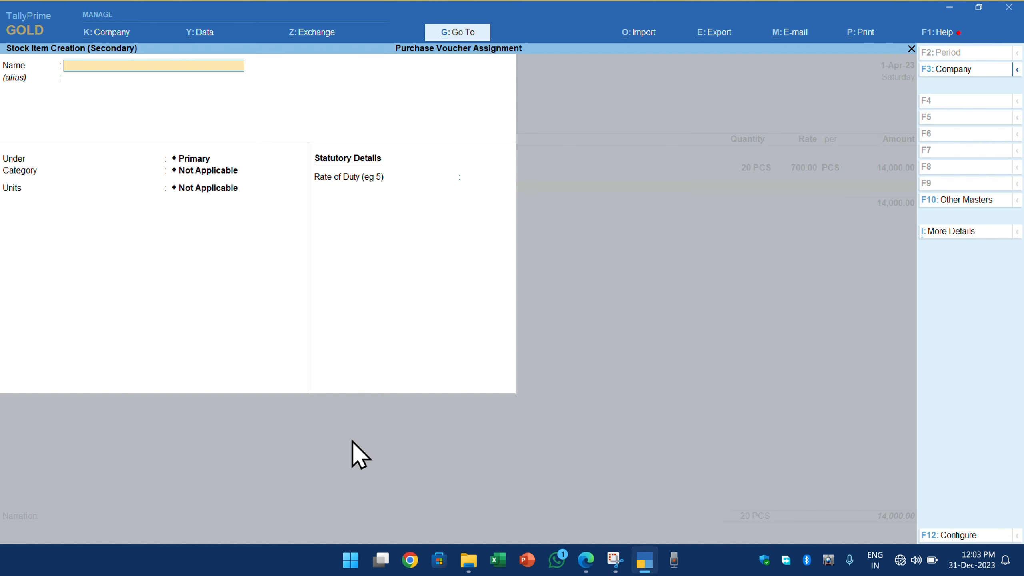
text(W)
key(BackSpace)
text(IRELESS KEYBOARD)
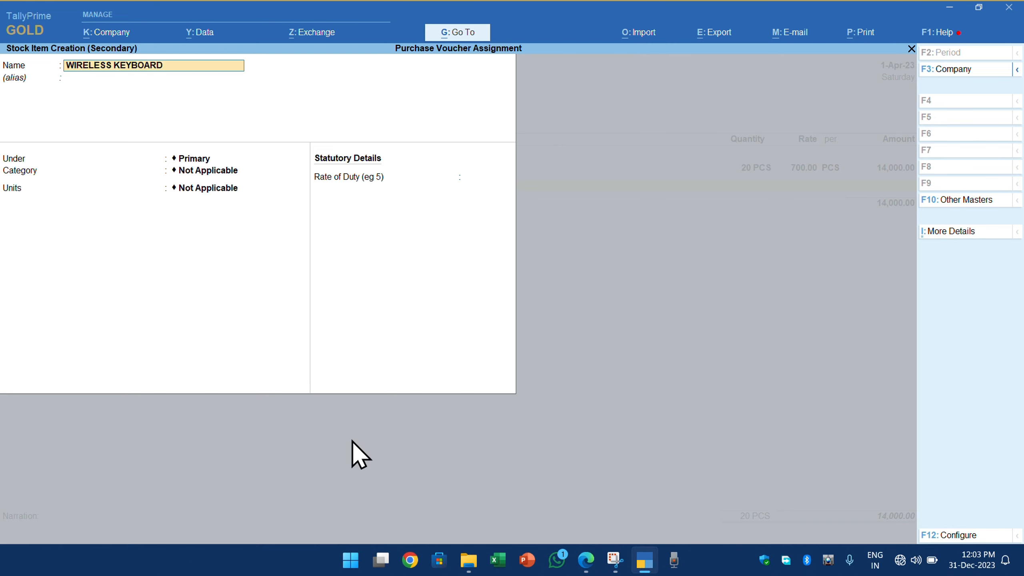
key(Return)
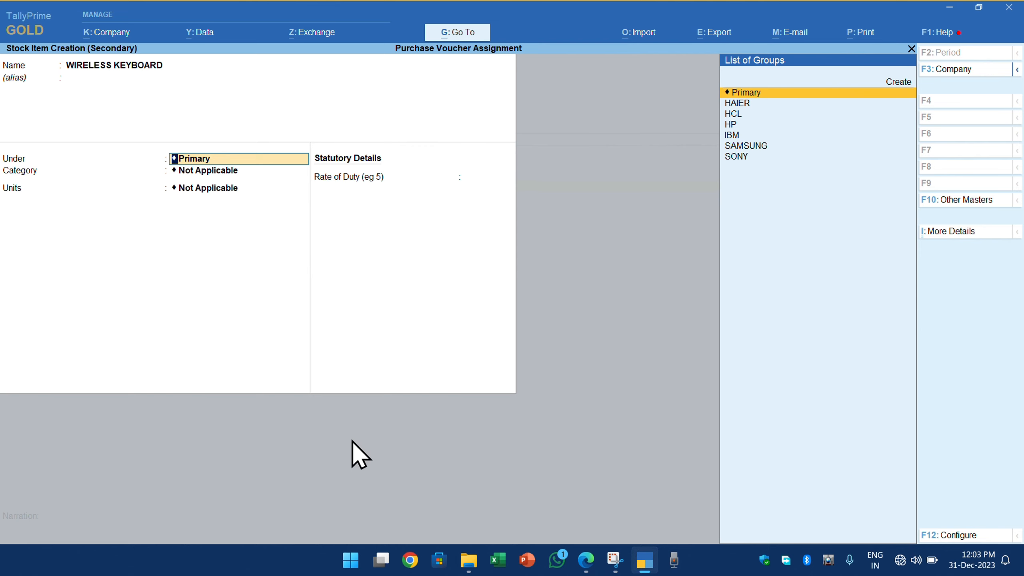
Step: Keep the keyboard item under Primary and create the stock category WIRELESS for it
key(Return)
key(Up)
key(Return)
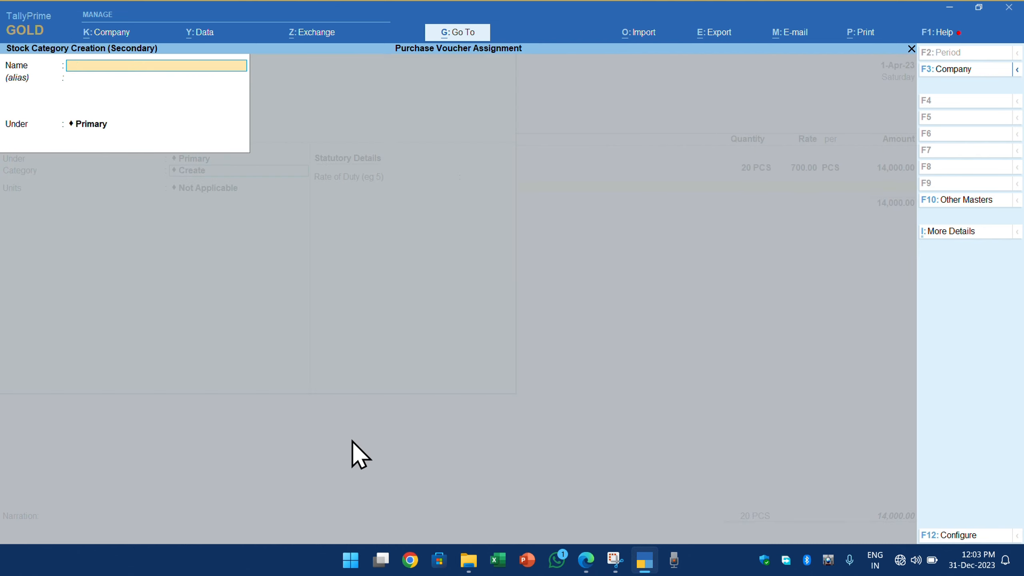
text(WIRELESS)
key(Return)
key(Return)
key(Return)
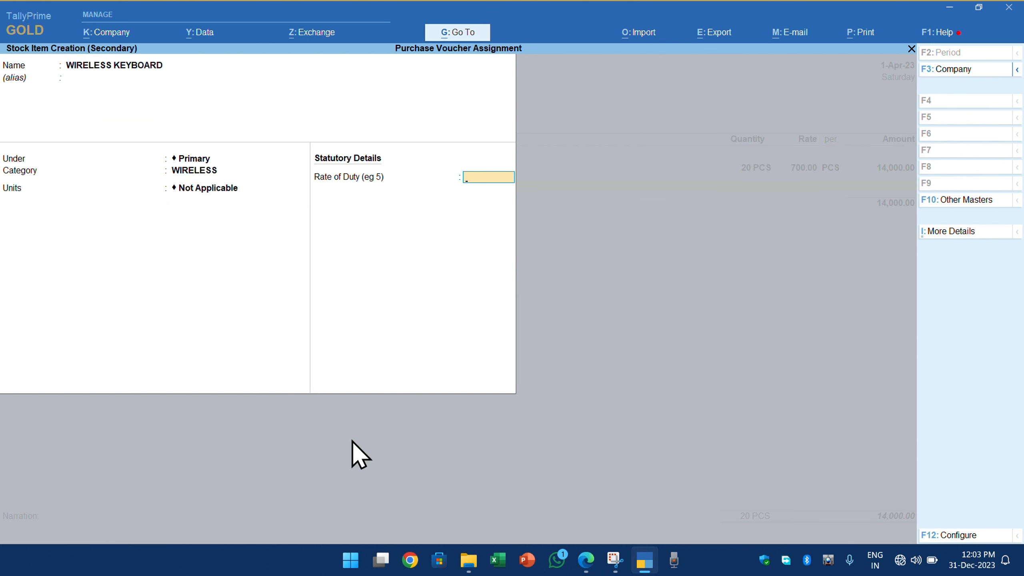
Step: Set the wireless keyboard's unit to PCS, leave the rate of duty empty and save the stock item
key(BackSpace)
key(Down)
key(Down)
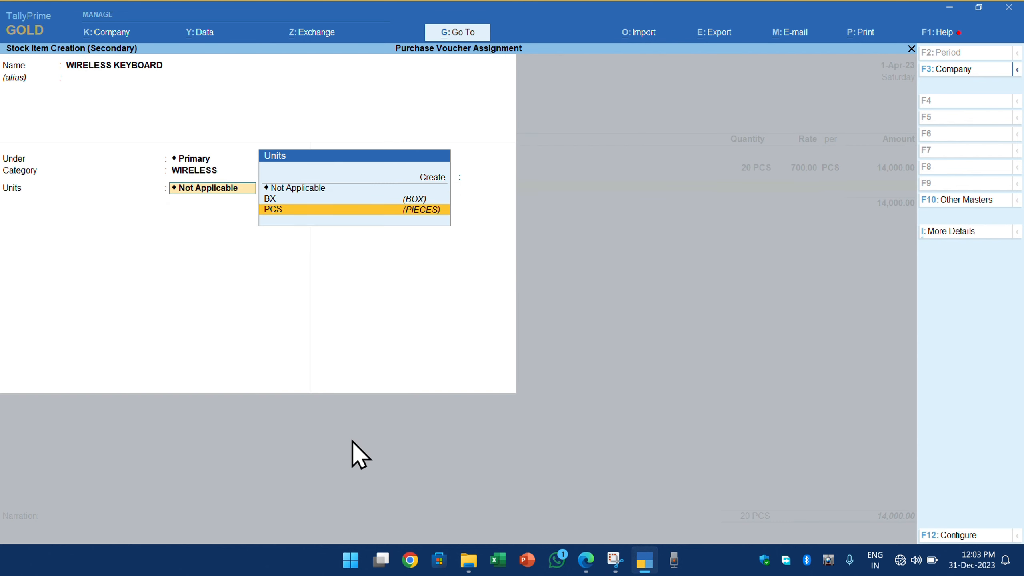
key(Return)
key(Return)
key(Return)
key(Return)
Step: Enter a quantity of 10 PCS at a rate of 490 for the wireless keyboard, checking the figures in the PDF
key(alt+Tab)
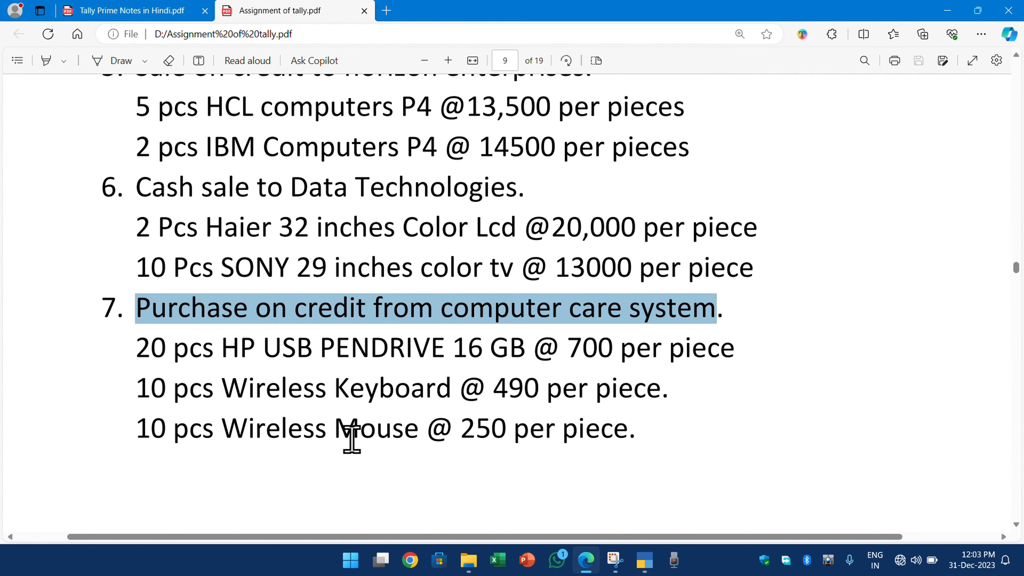
key(alt+Tab)
text(10)
key(Return)
text(490)
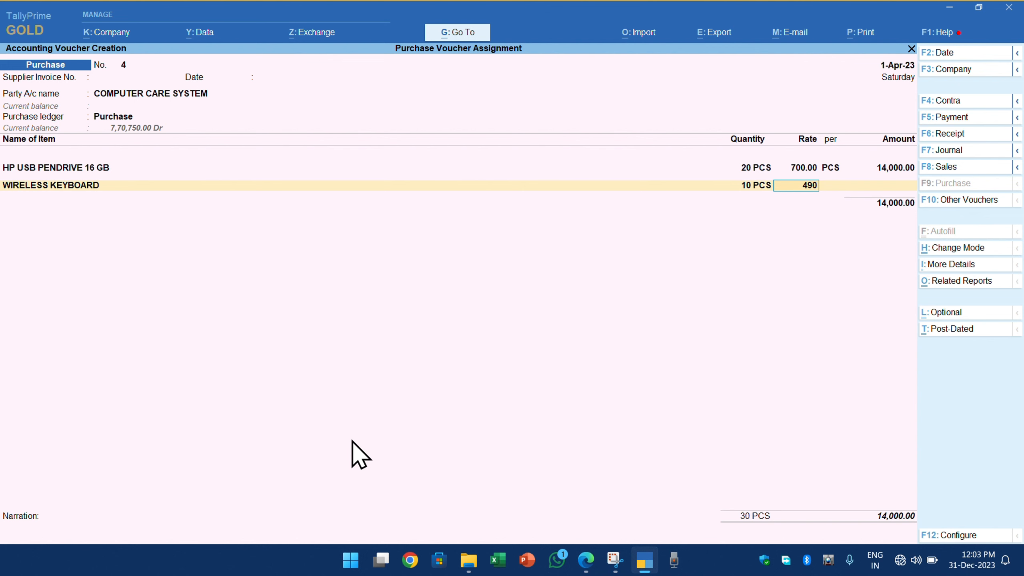
Step: Complete the WIRELESS KEYBOARD line of the purchase voucher at a rate of 490 per PCS
key(Return)
key(Return)
key(Return)
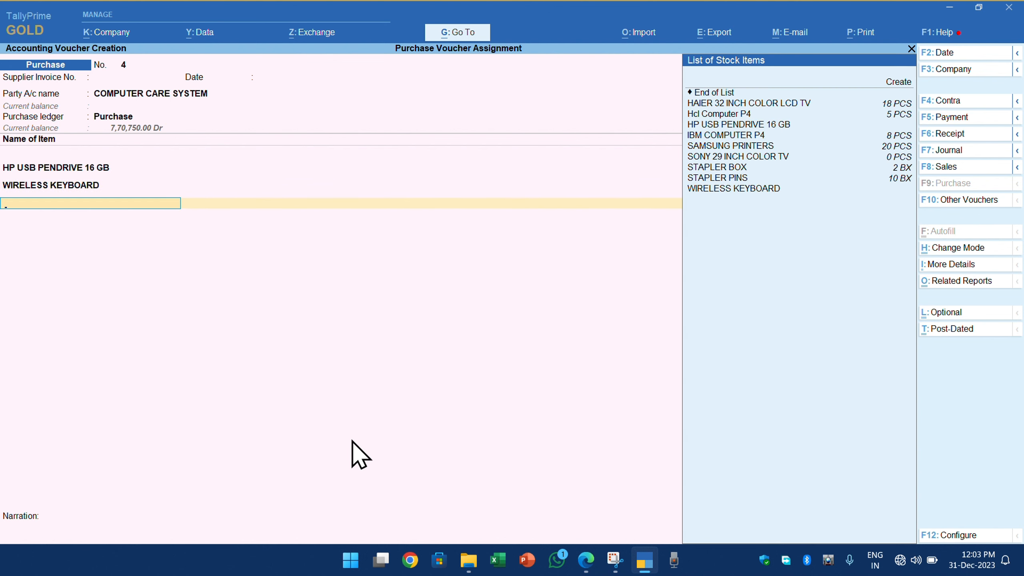
Step: Check the third item in the assignment PDF's transaction 7 and begin a new stock item named WIRELESS MOUSE in TallyPrime
key(alt+Tab)
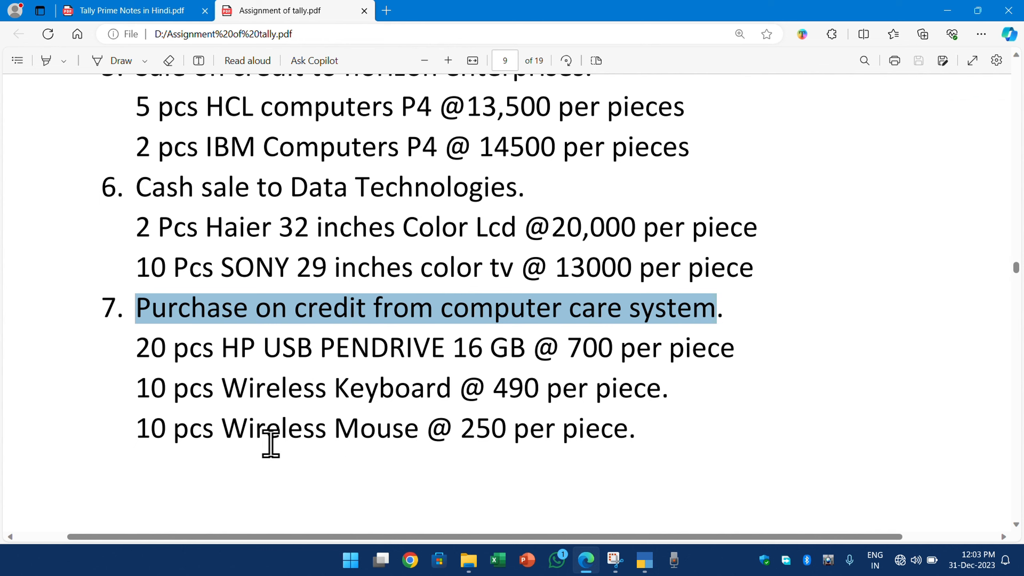
key(alt+Tab)
key(alt+c)
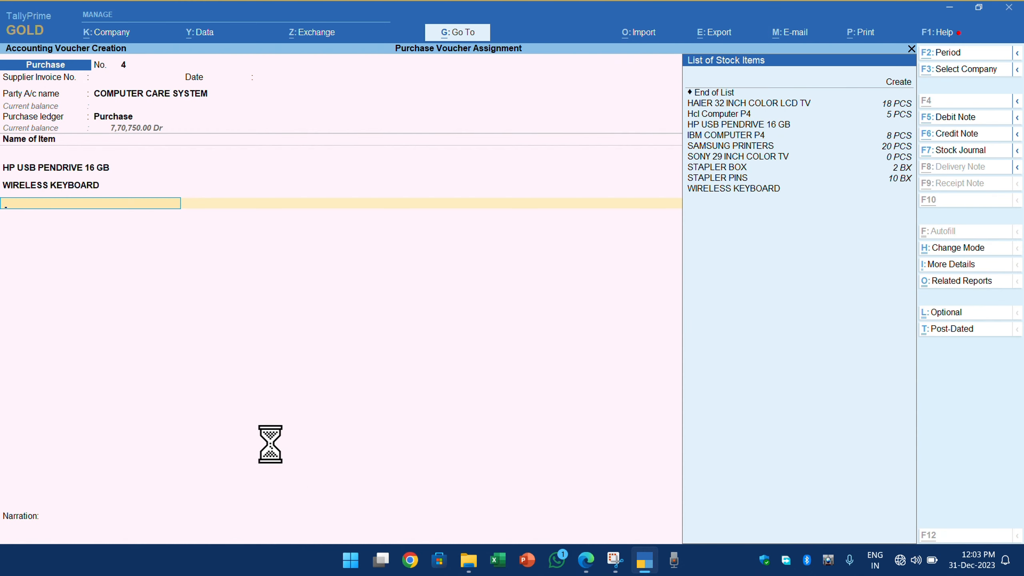
text(WIR)
text(E)
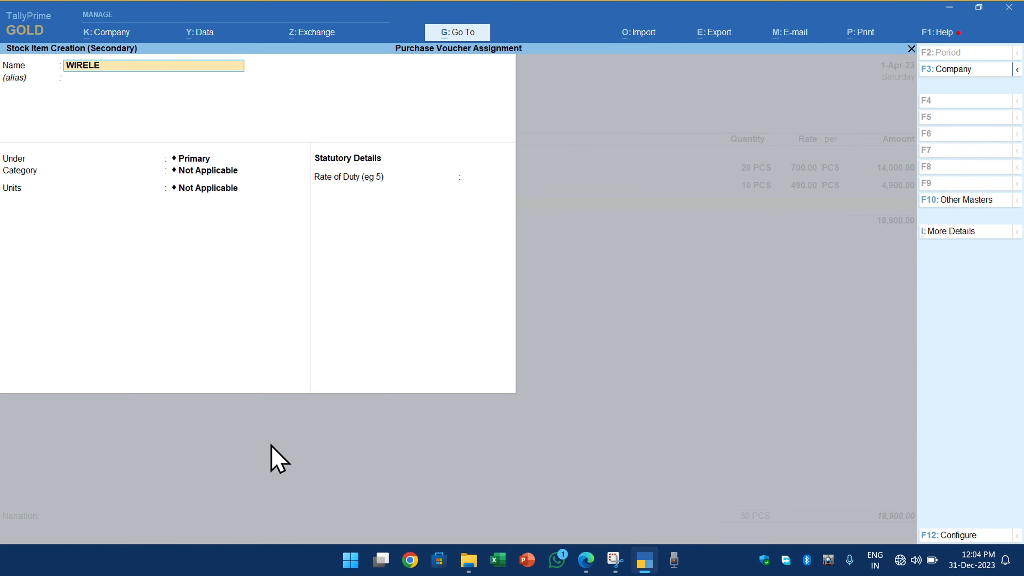
text(LSSS MOUSE)
key(Return)
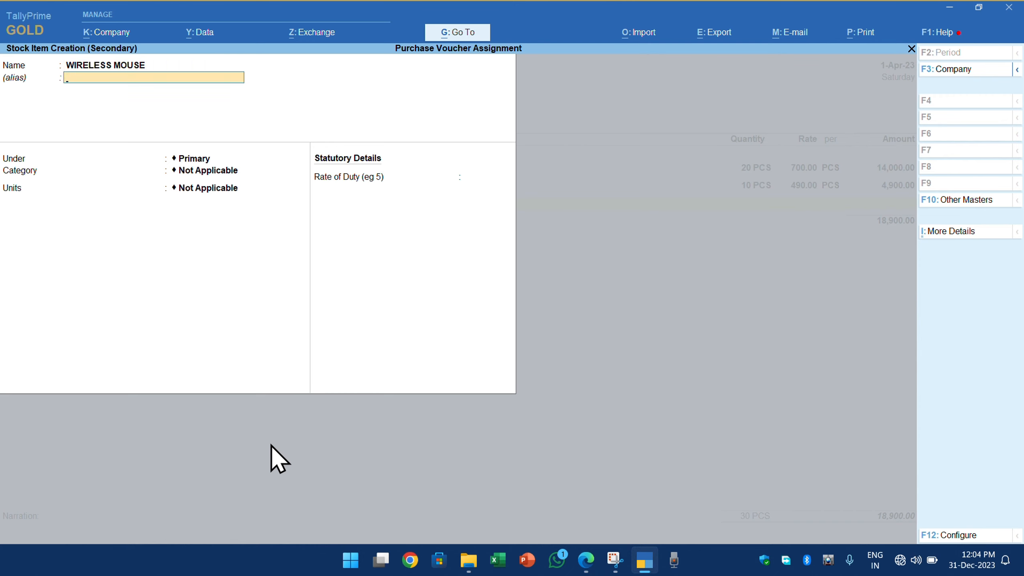
Step: Place the WIRELESS MOUSE item under Primary with category WIRELESS and units PCS, and save it
key(Return)
key(Return)
key(Return)
key(BackSpace)
key(BackSpace)
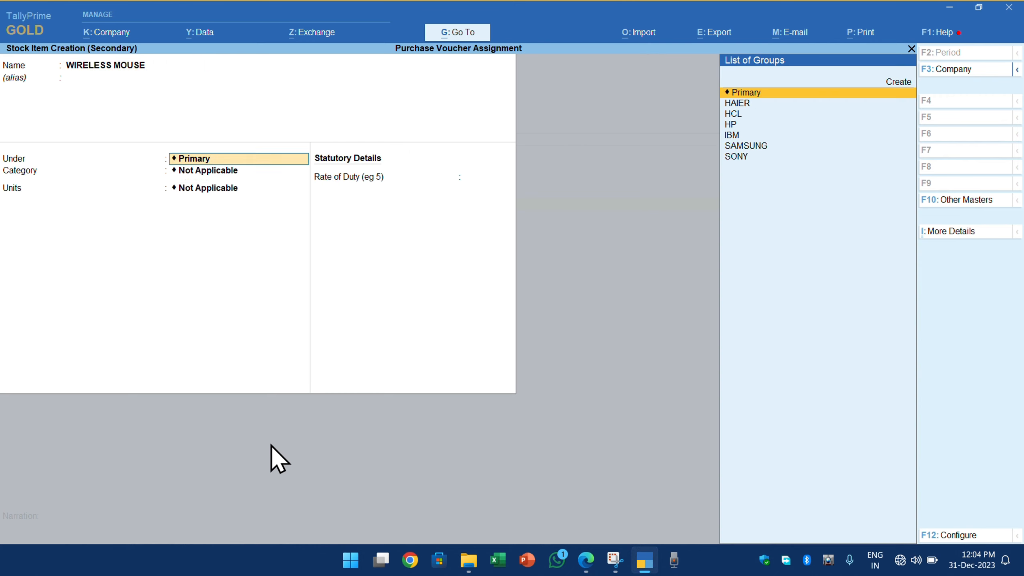
key(Return)
key(Down)
key(Down)
key(Down)
key(Down)
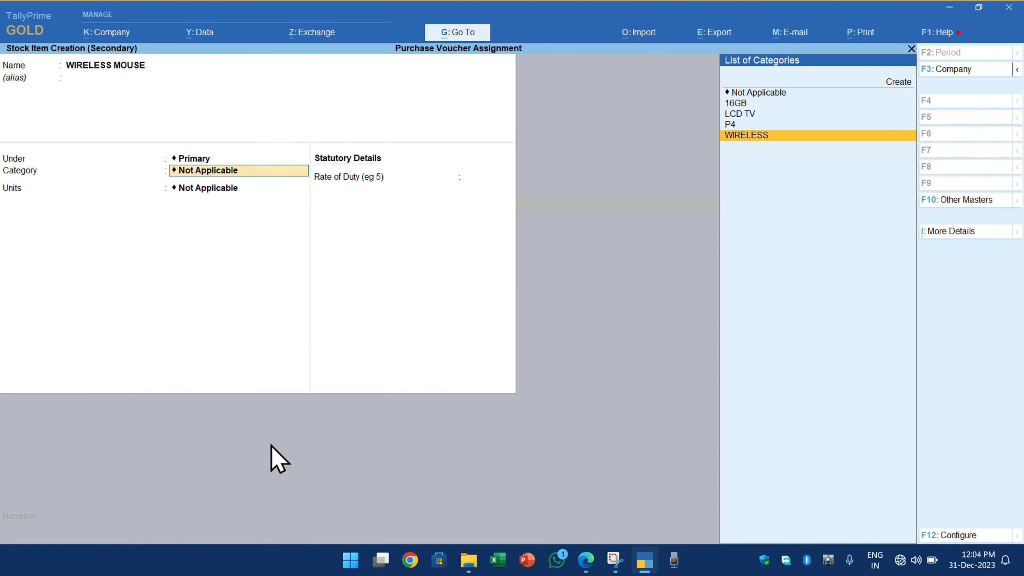
key(Return)
key(Down)
key(Down)
key(Return)
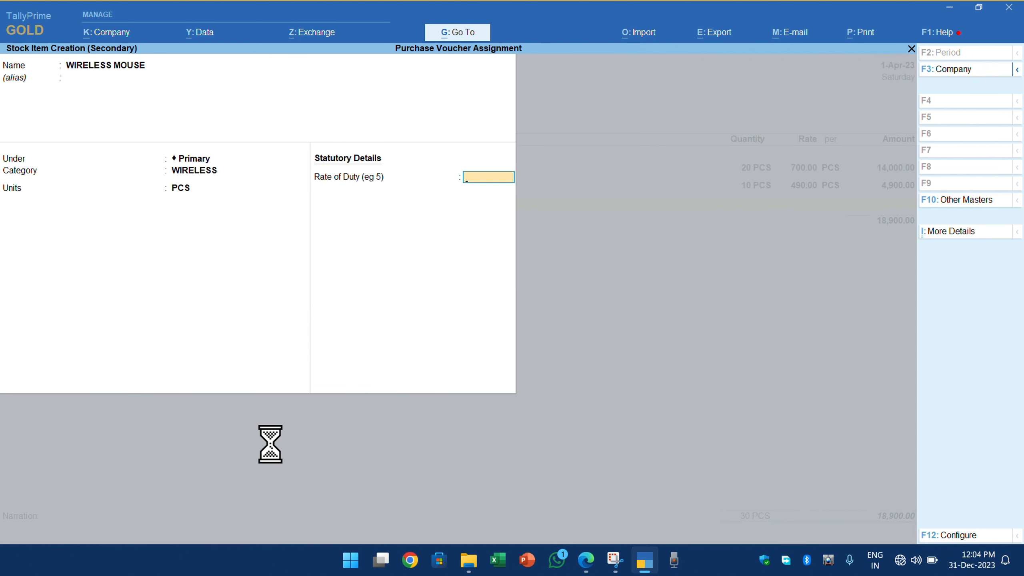
key(Return)
key(Return)
Step: Check the assignment PDF and enter the WIRELESS MOUSE line with quantity 10 PCS at a rate of 250
key(alt+Tab)
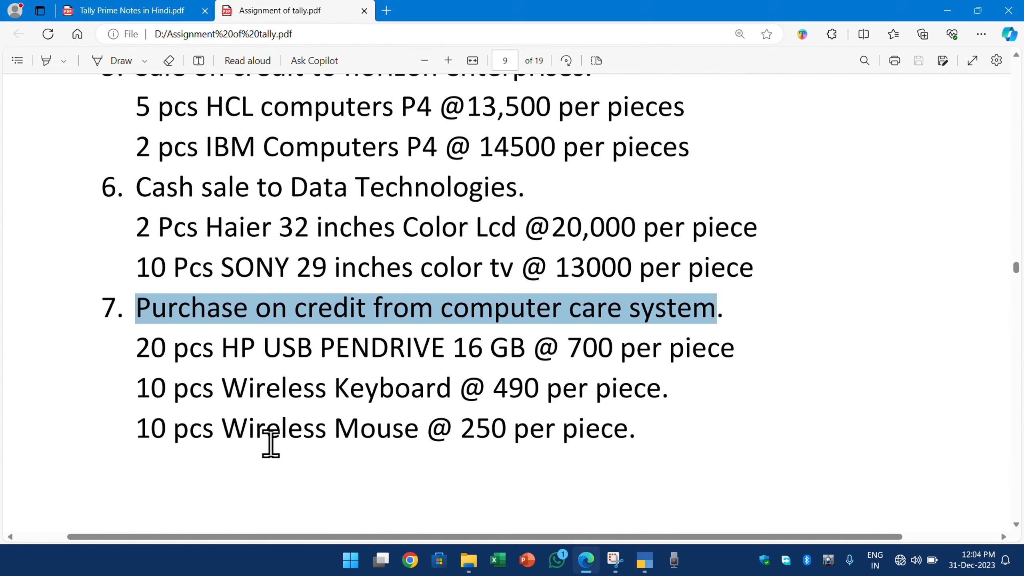
key(alt+Tab)
text(10)
key(Return)
text(250)
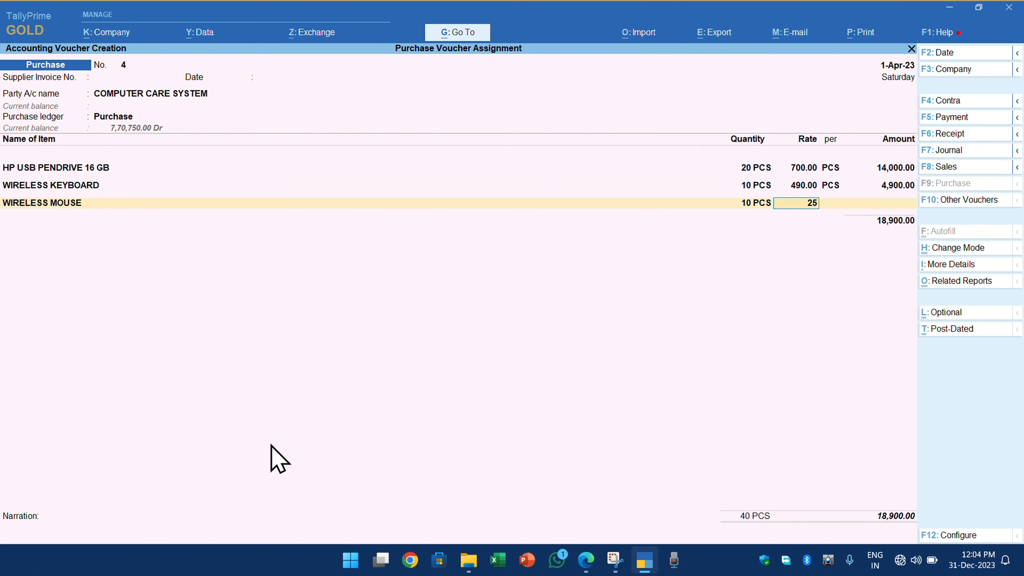
key(Return)
key(Return)
key(Return)
Step: End the item list and save the COMPUTER CARE SYSTEM purchase voucher without a narration
key(Return)
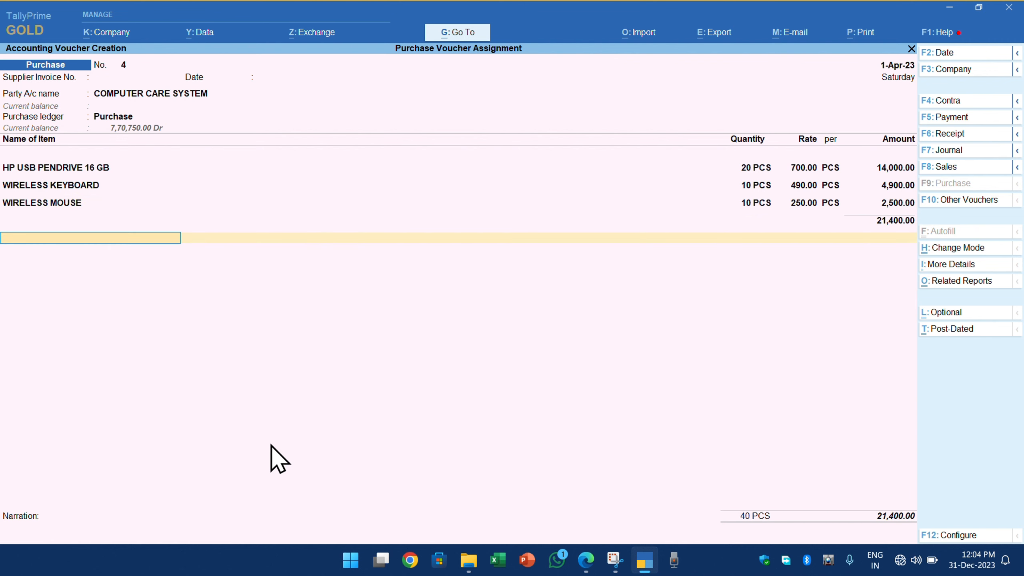
key(Return)
key(Return)
key(Return)
key(Return)
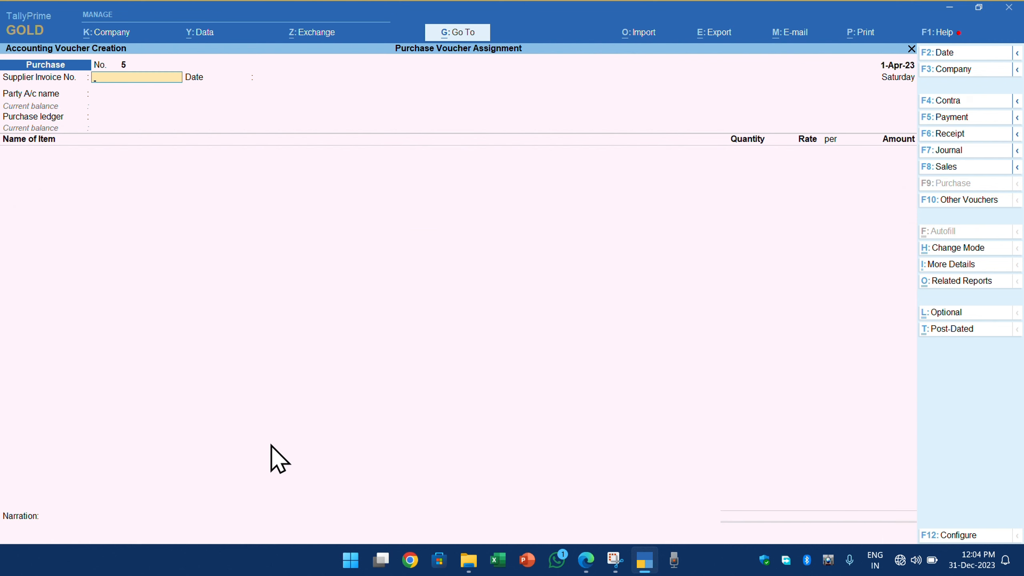
Step: Switch to the assignment PDF and review its list of purchase and sales transactions for remaining entries
key(alt+Tab)
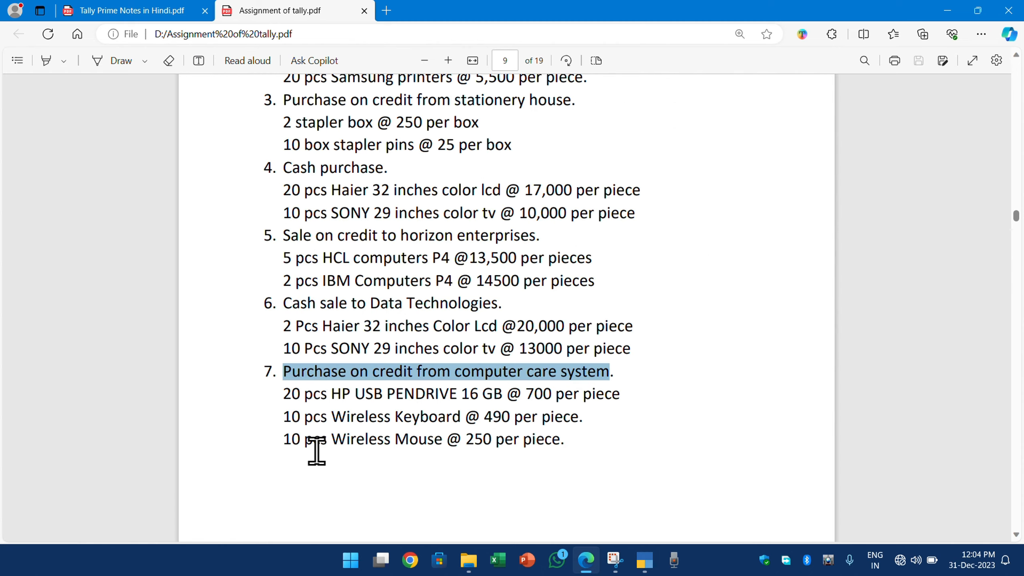
scroll(316, 439, down, 1)
scroll(316, 464, down, 6)
scroll(315, 464, up, 9)
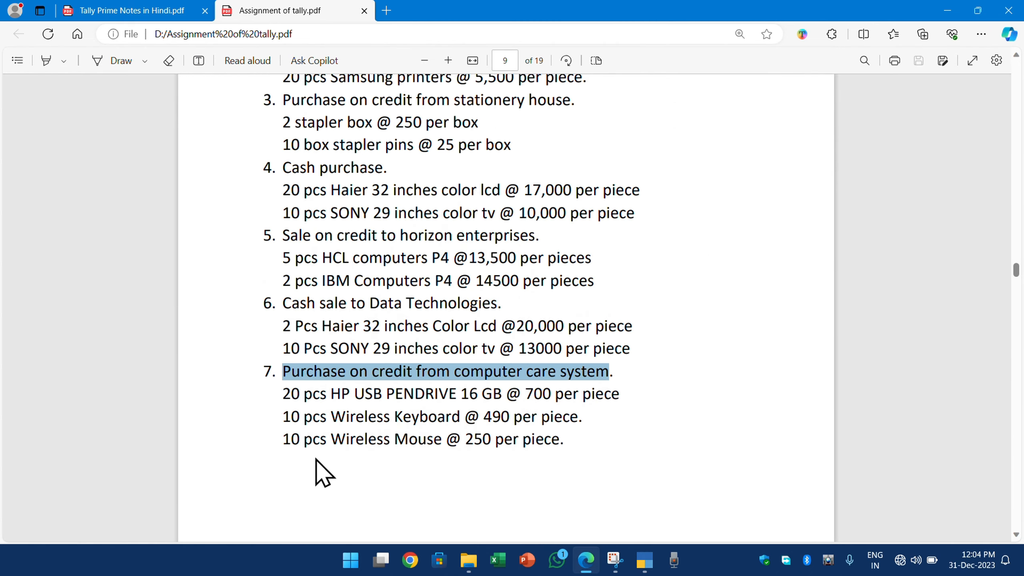
click(378, 398)
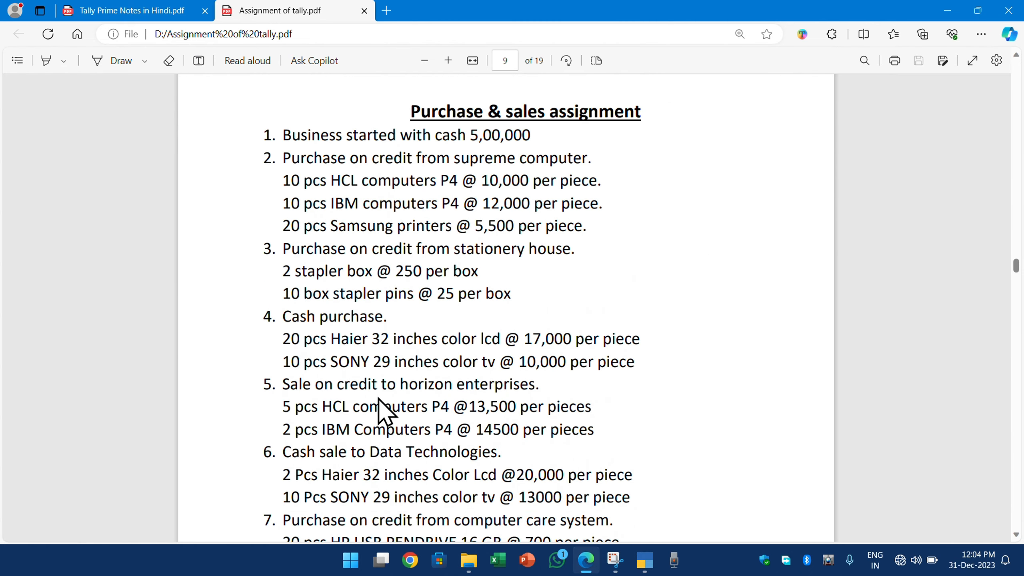
Step: Return to TallyPrime, leave voucher creation and open Display More Reports
key(alt+Tab)
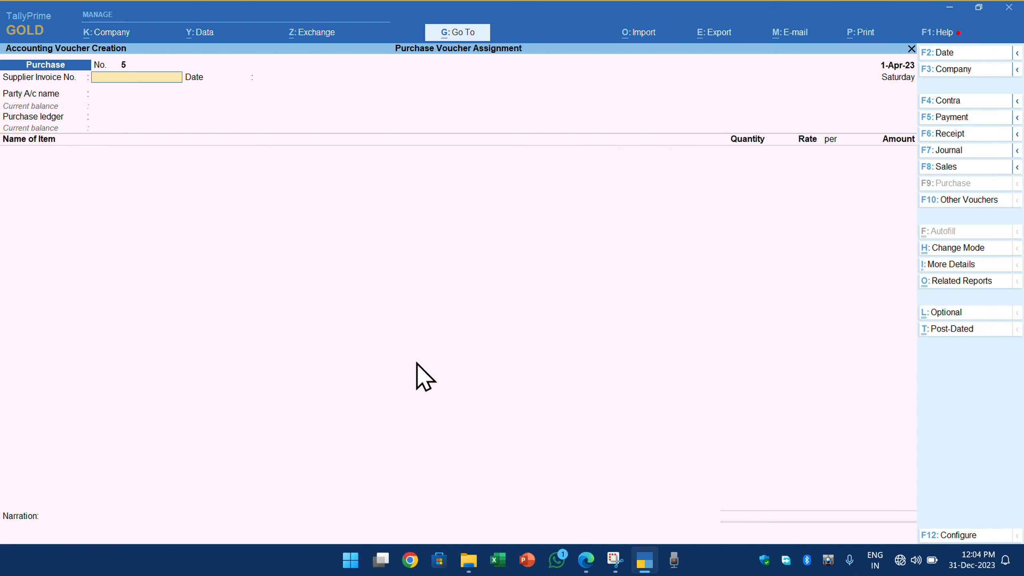
key(Escape)
key(y)
key(Down)
key(Down)
key(Down)
key(Down)
key(Down)
key(Down)
key(Down)
key(Return)
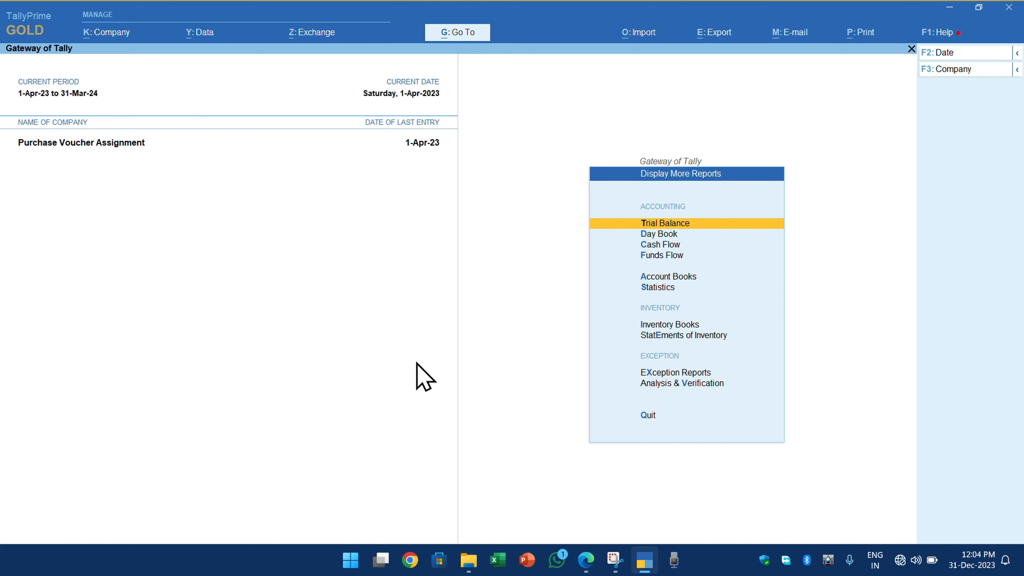
Step: Open the Statements of Inventory reports
key(Down)
key(Down)
key(Down)
key(Down)
key(Down)
key(Down)
key(Down)
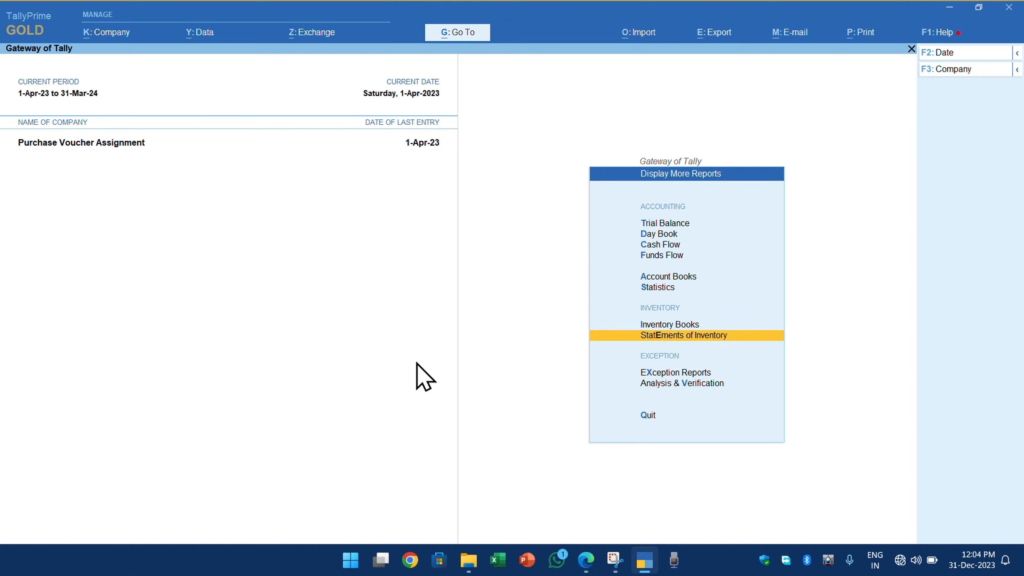
key(Up)
key(Down)
key(Return)
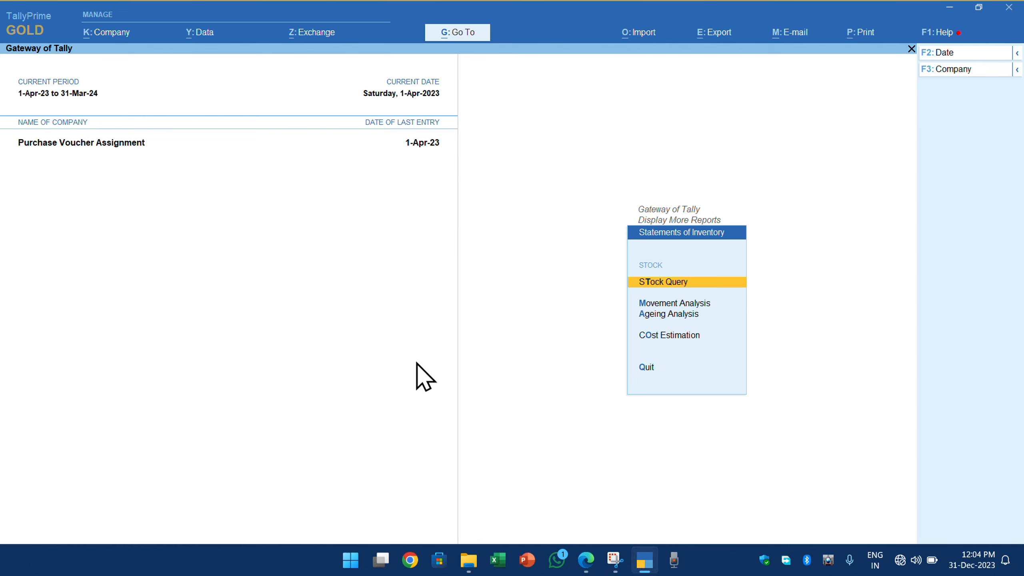
Step: Run a Stock Query on HAIER 32 INCH COLOR LCD TV
key(Down)
key(Down)
key(Up)
key(Up)
key(Return)
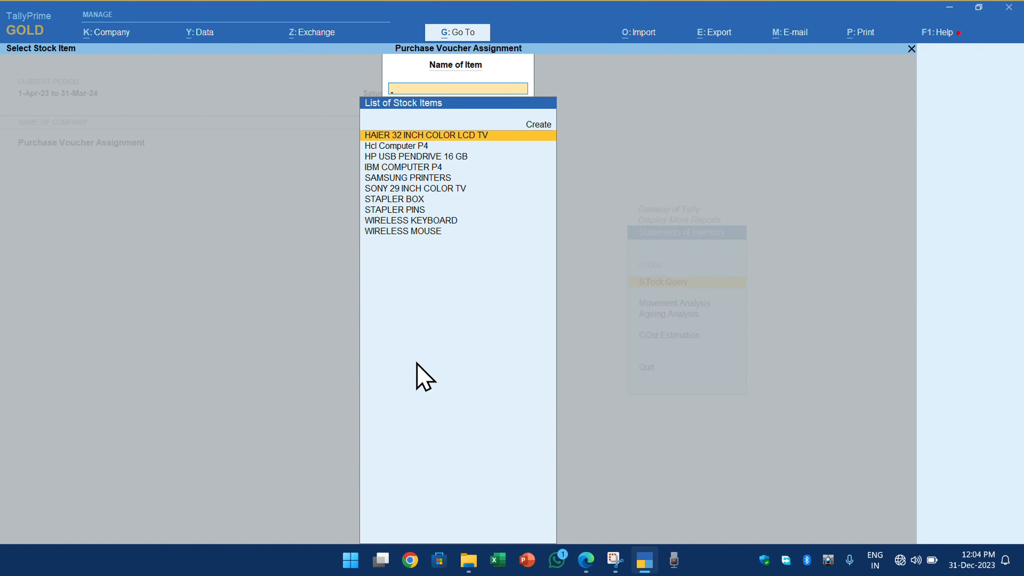
key(Return)
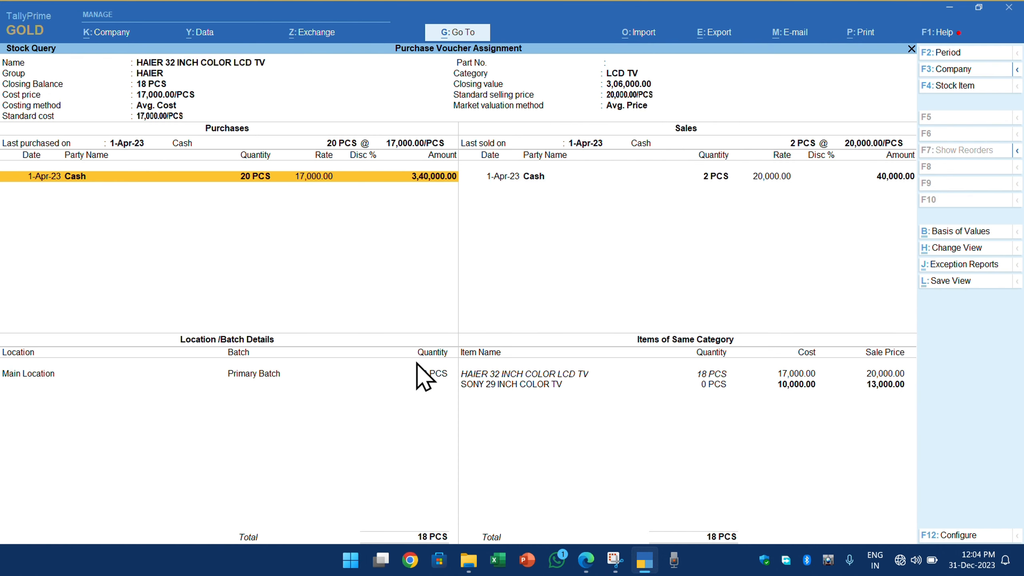
Step: Close the stock query and reopen the Stock Query item selection from Statements of Inventory
key(Escape)
key(Escape)
key(Escape)
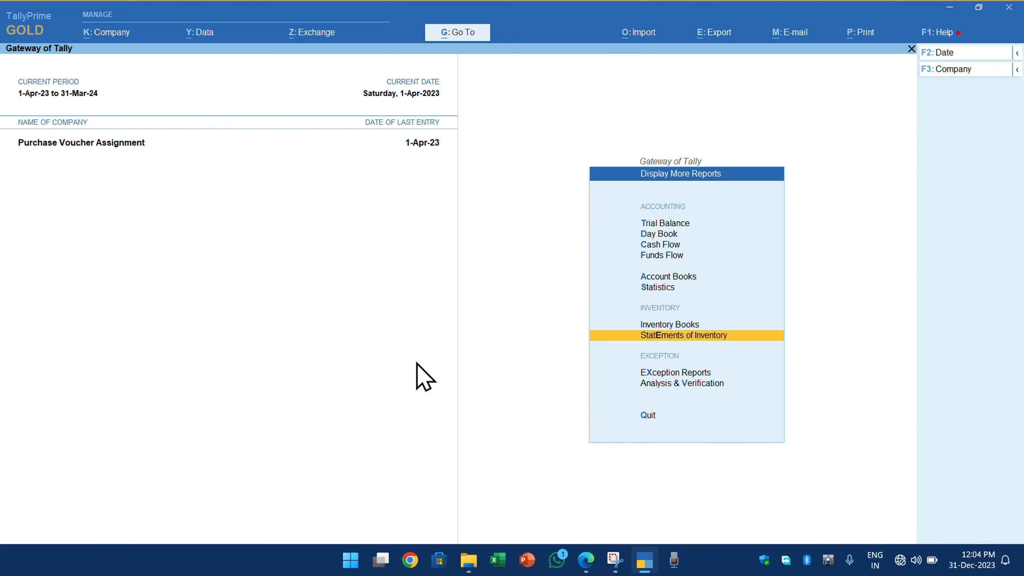
key(Escape)
key(Return)
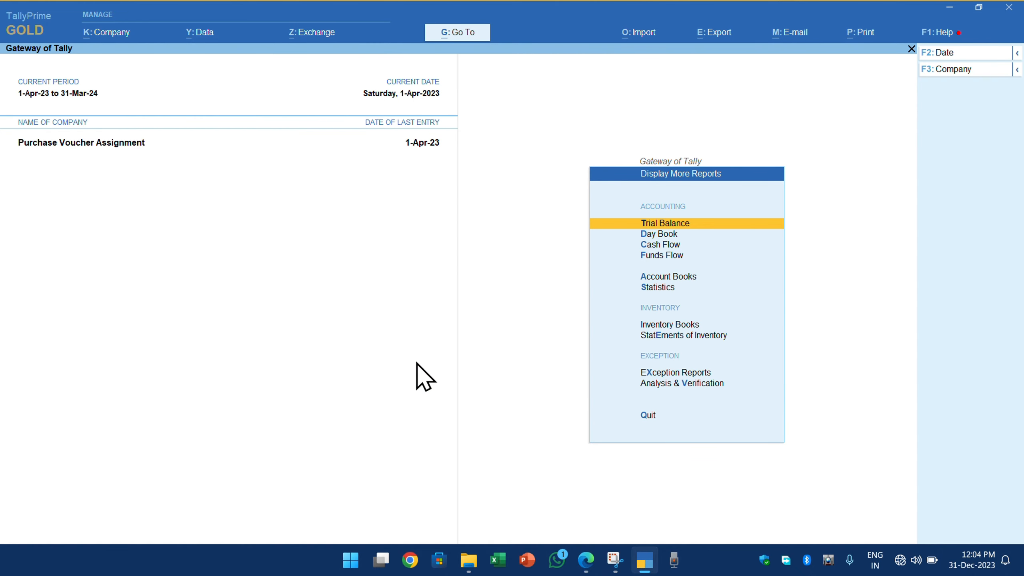
key(Down)
key(Down)
key(Down)
key(Down)
key(Down)
key(Down)
key(Down)
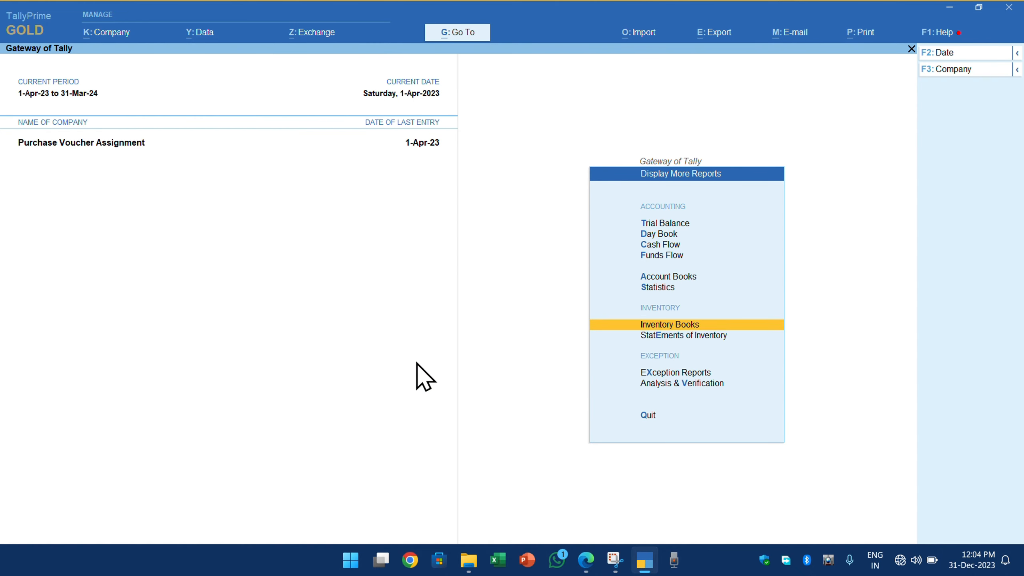
key(Return)
key(Down)
key(Up)
key(Return)
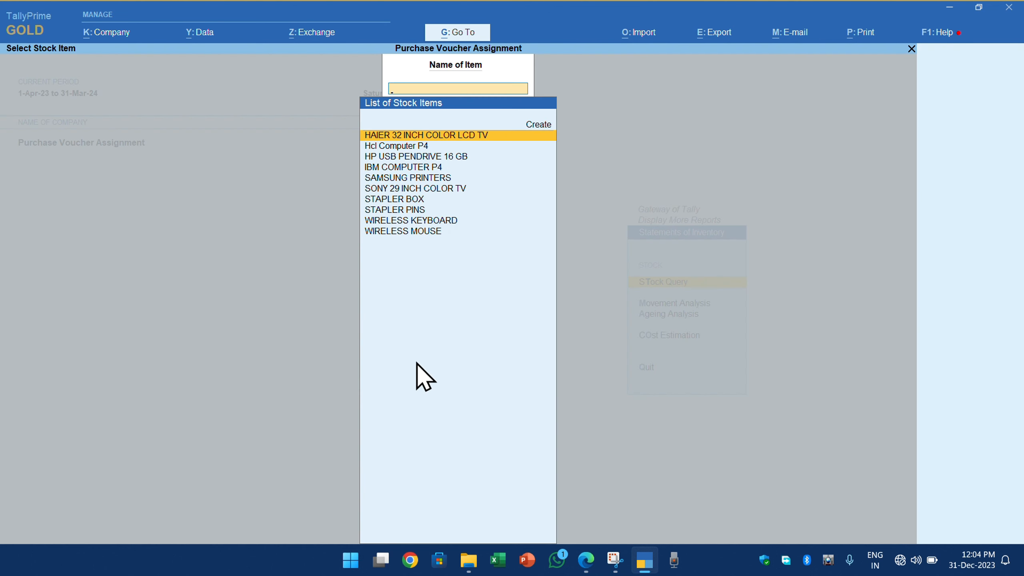
Step: Look through the stock items and examine the HAIER 32 INCH COLOR LCD TV query's balance, cost, purchases and sales
key(Down)
key(Down)
key(Down)
key(Down)
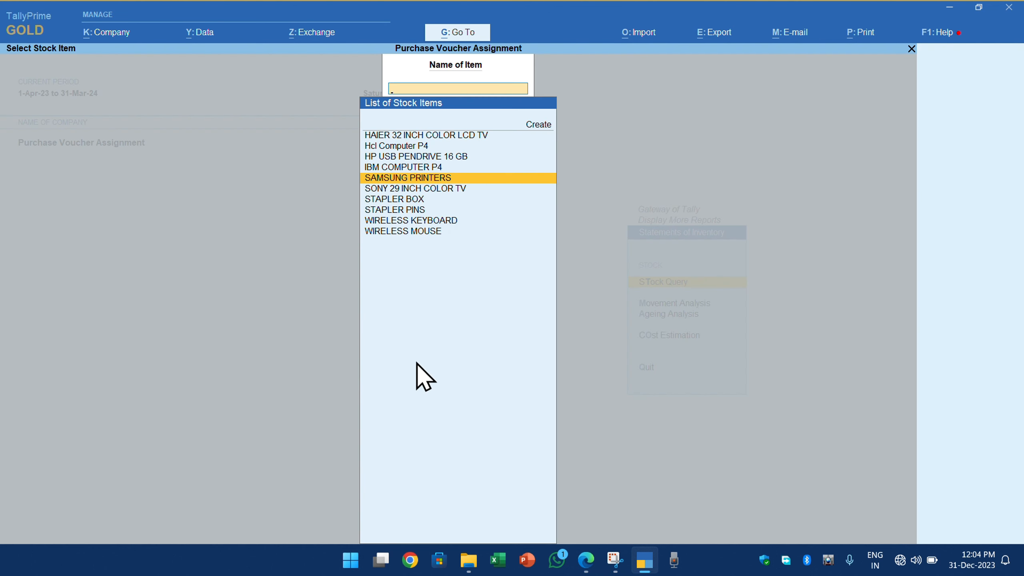
key(Up)
key(Up)
key(Up)
key(Up)
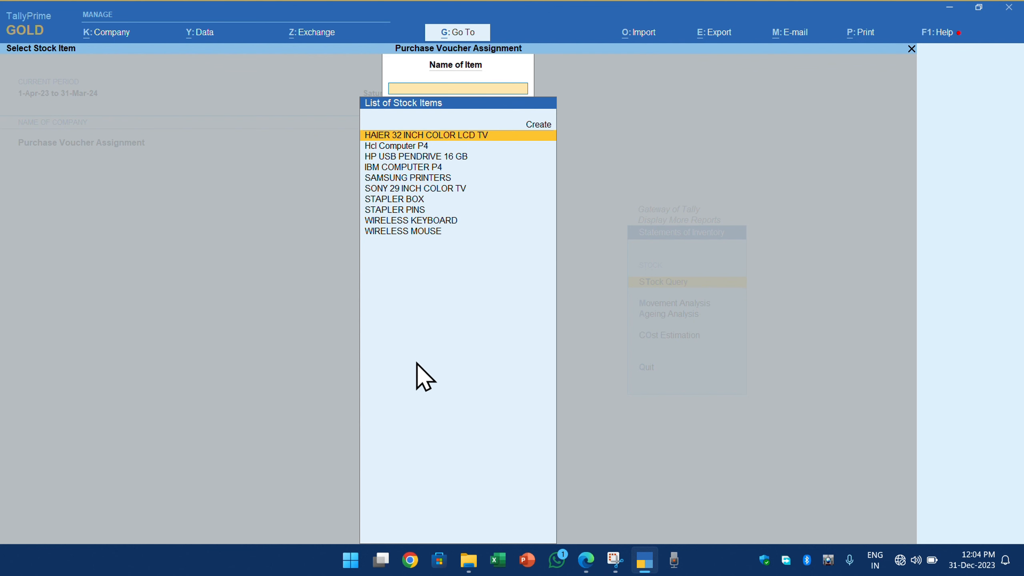
key(Return)
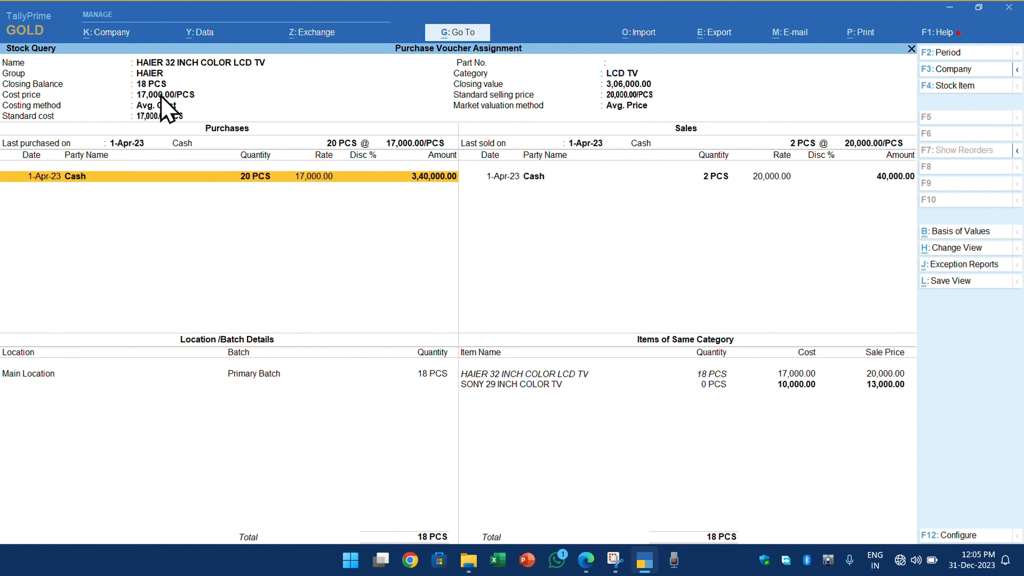
Step: Close the stock query and open the Profit & Loss A/c report
key(Escape)
key(Escape)
key(Escape)
key(Escape)
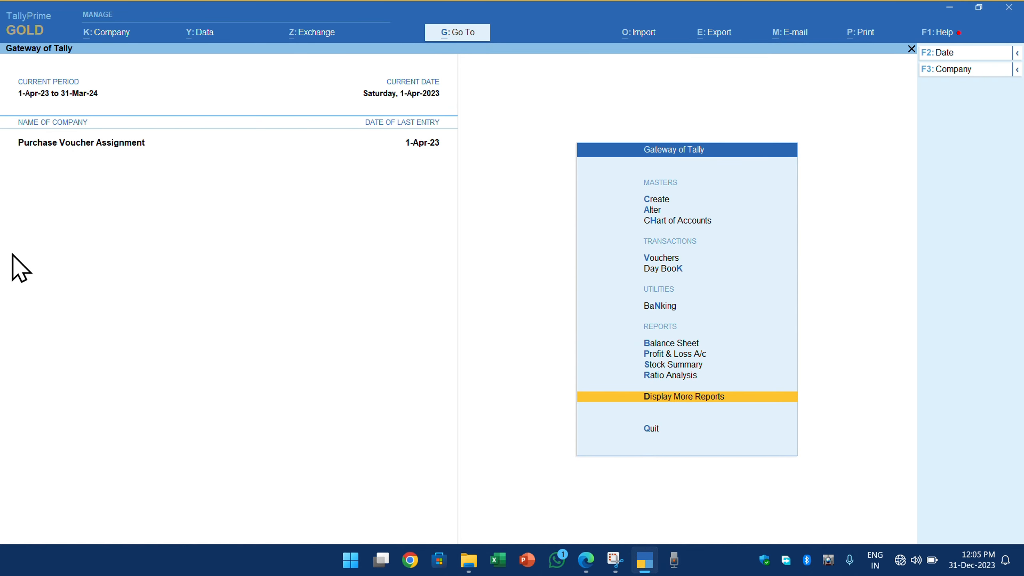
key(Up)
key(Up)
key(Up)
key(Return)
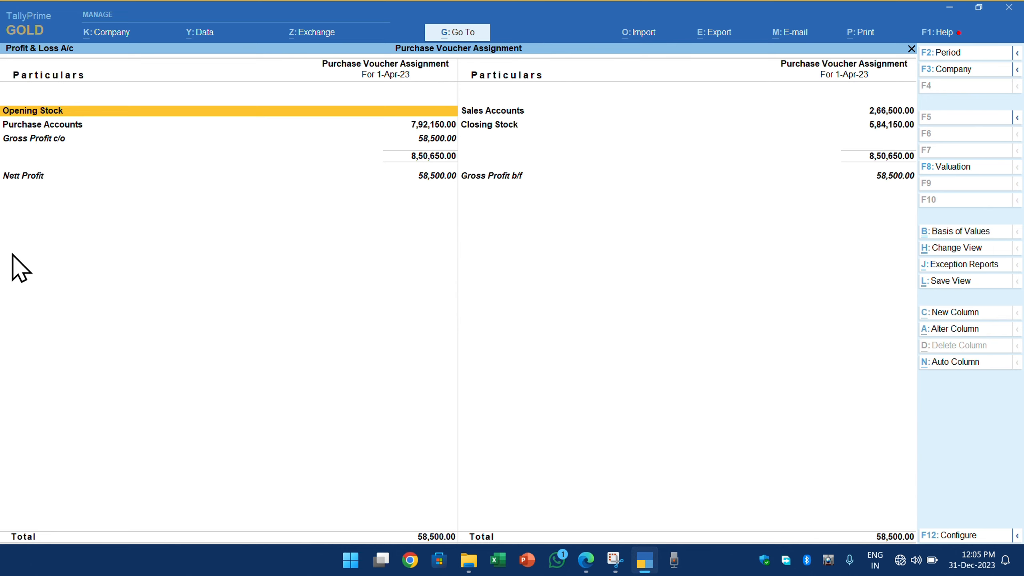
Step: Examine Purchase Accounts, Sales Accounts, Closing Stock and Nett Profit, and expand the report to its detailed view
click(448, 126)
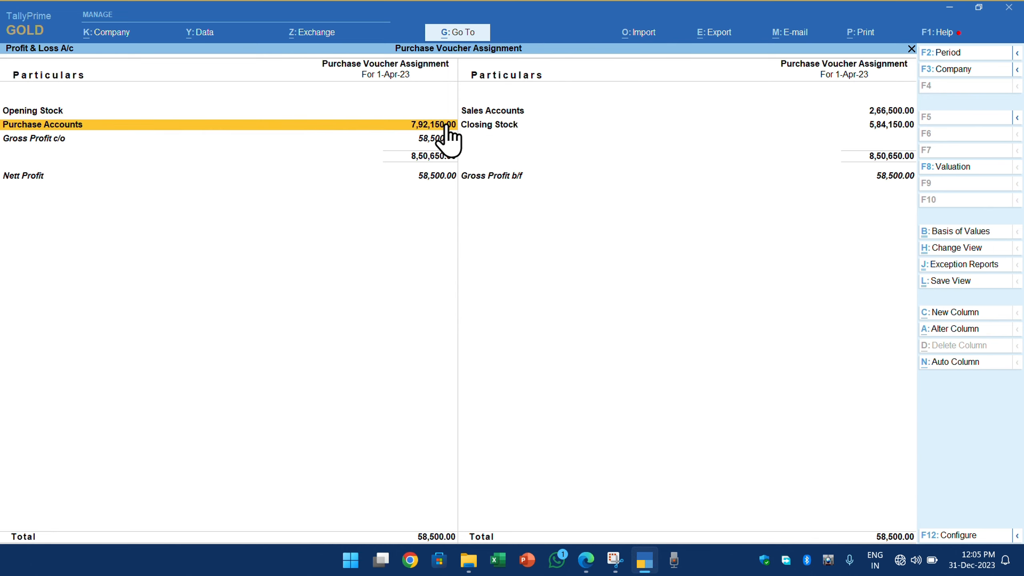
click(890, 111)
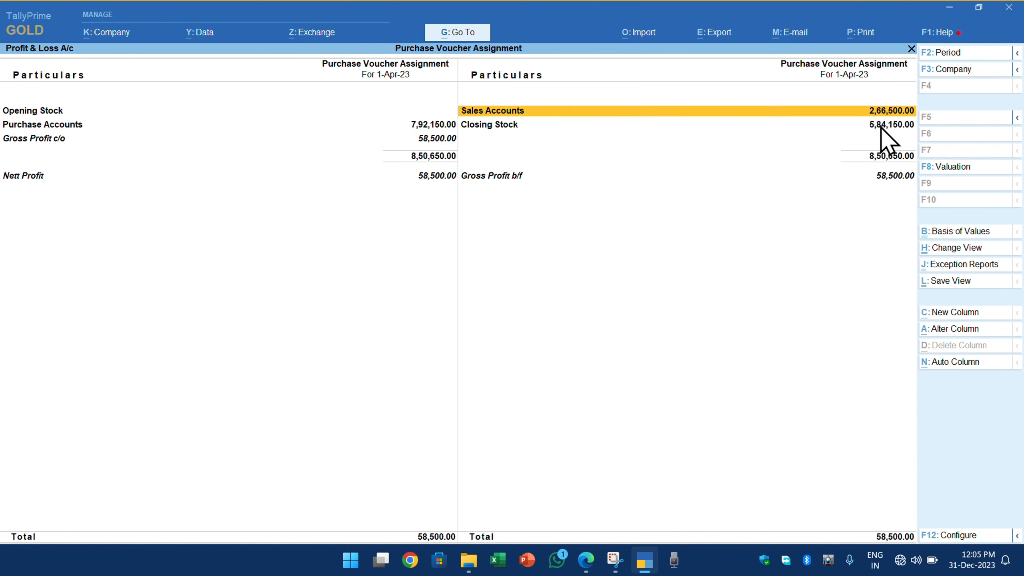
click(880, 126)
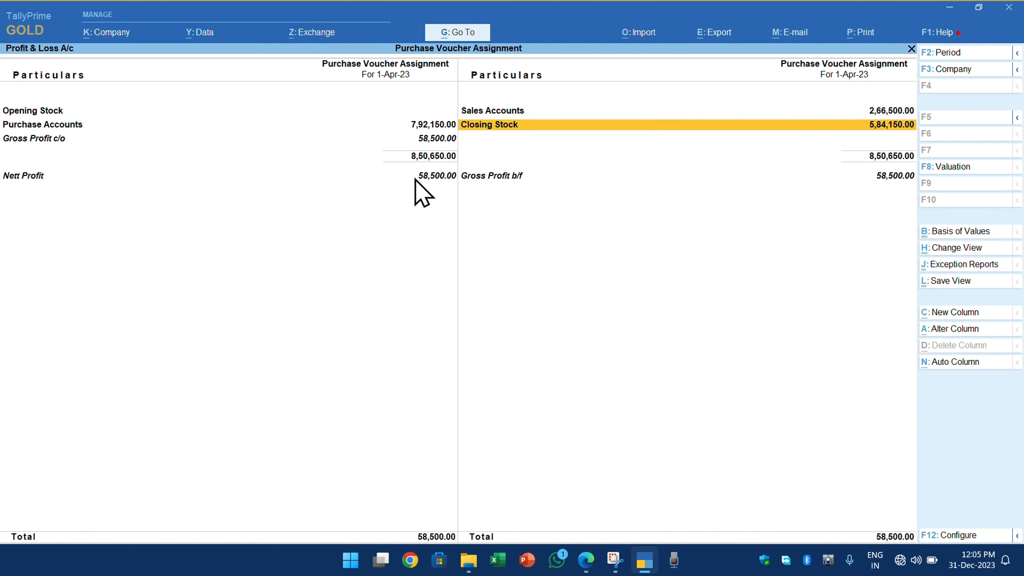
click(427, 177)
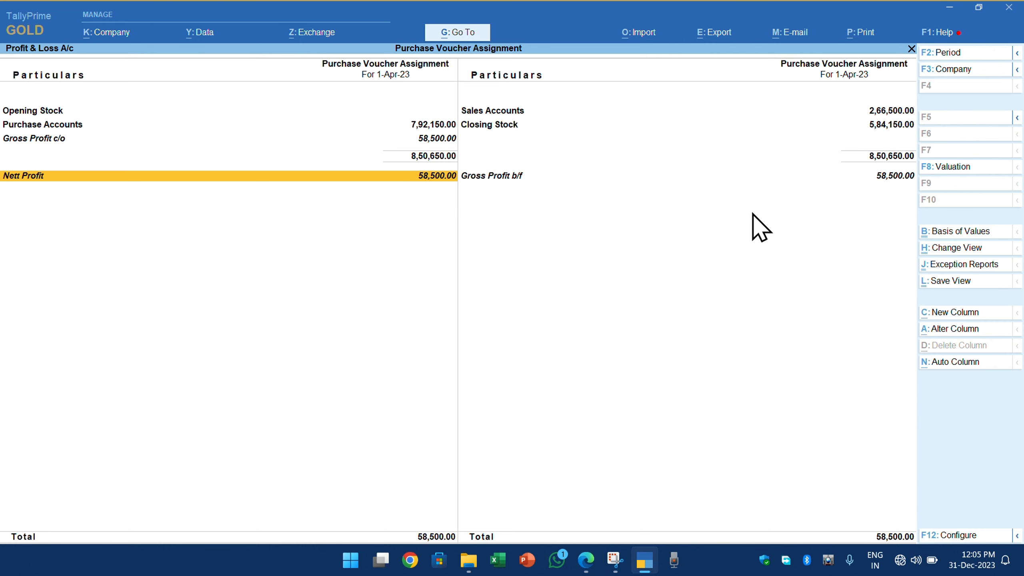
key(alt+F5)
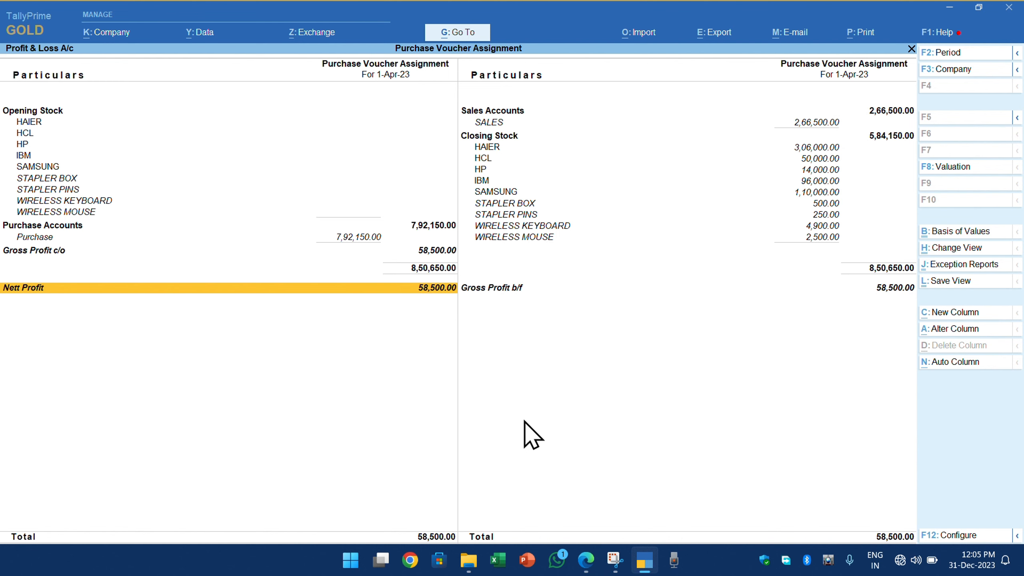
Step: Close the Profit & Loss A/c report, open the Balance Sheet and expand it to its detailed view
key(Escape)
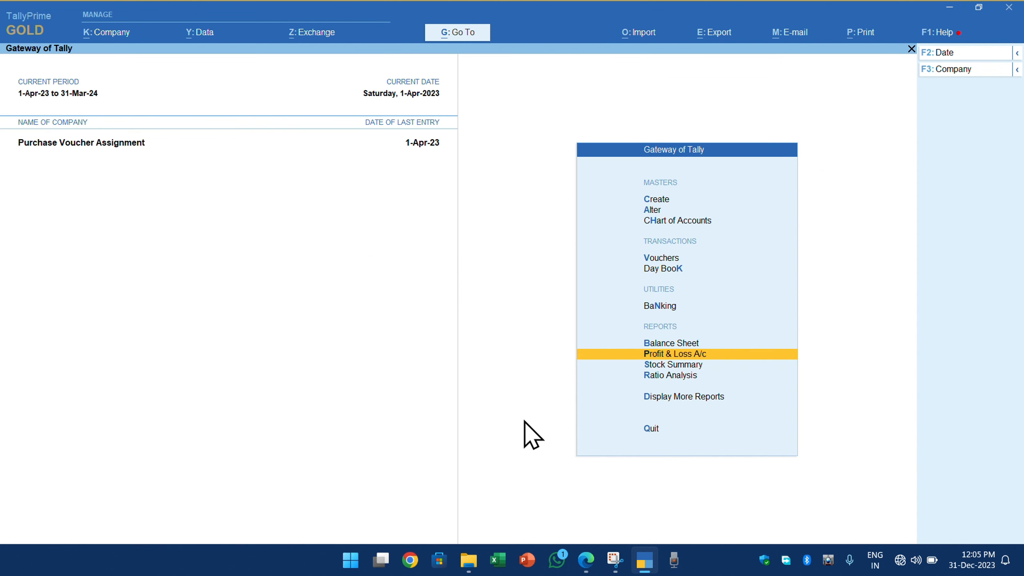
key(Up)
key(Return)
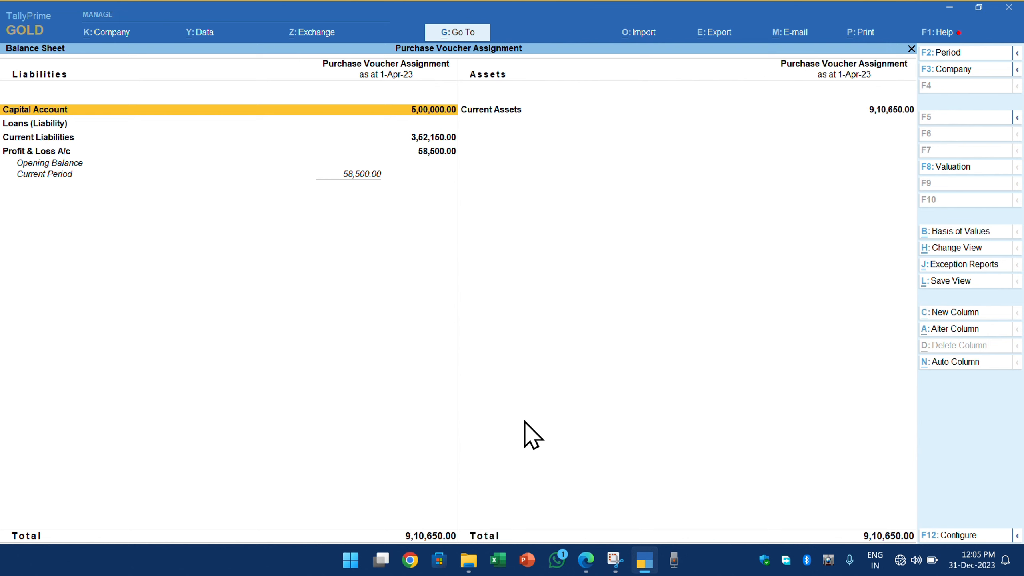
key(alt+F5)
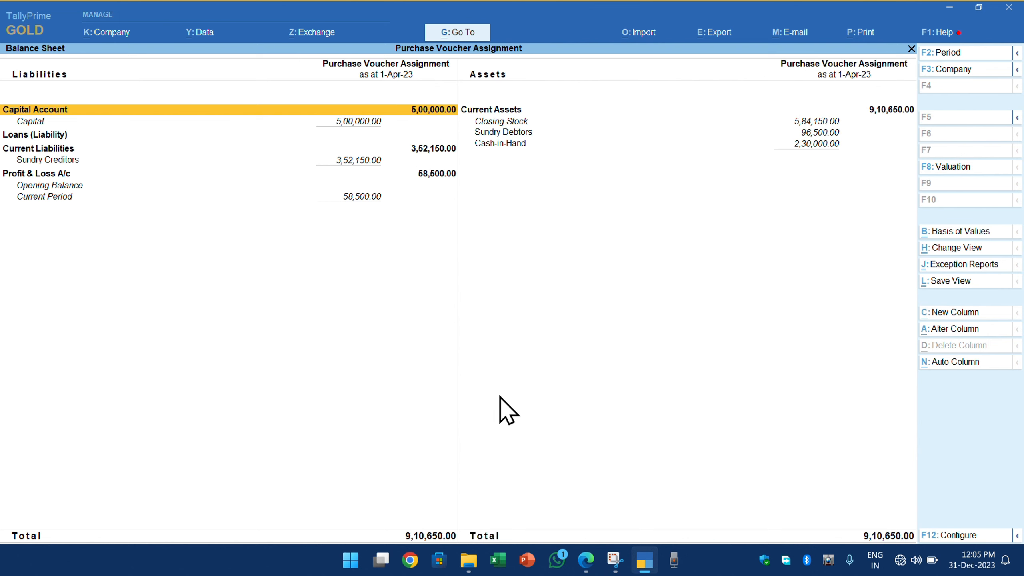
Step: Close the Balance Sheet, open the Trial Balance report and expand it to its detailed view
key(Escape)
key(Down)
key(Down)
key(Down)
key(Down)
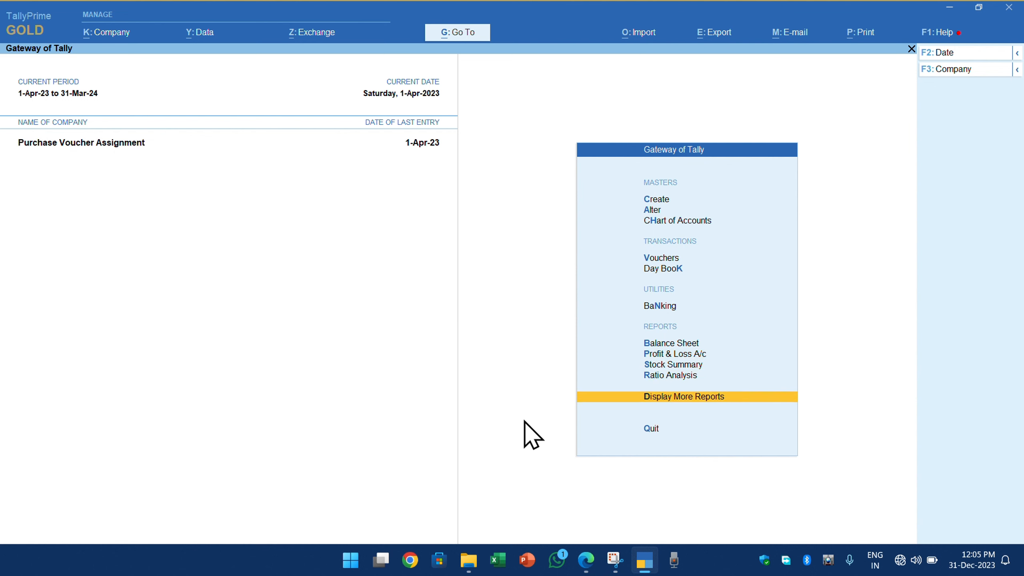
key(Return)
key(Return)
key(alt)
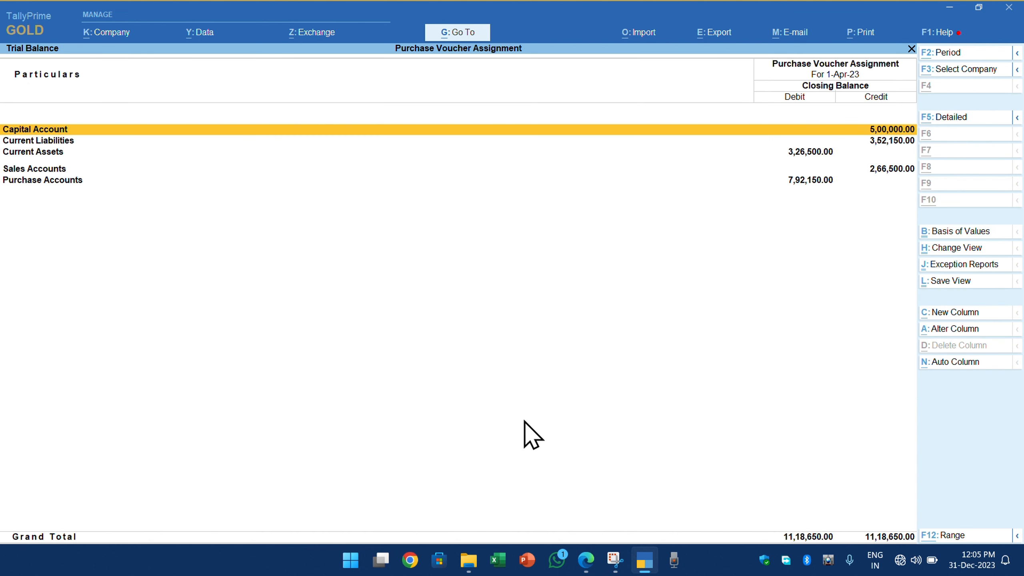
key(alt+F5)
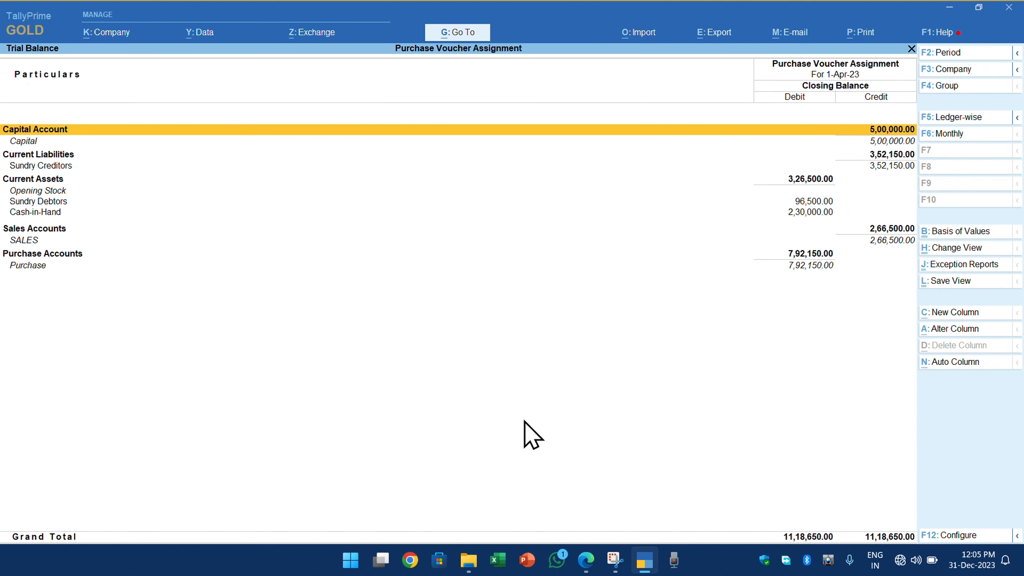
Step: Close the Trial Balance, reopen the Profit & Loss A/c report and expand it to its detailed view
key(Escape)
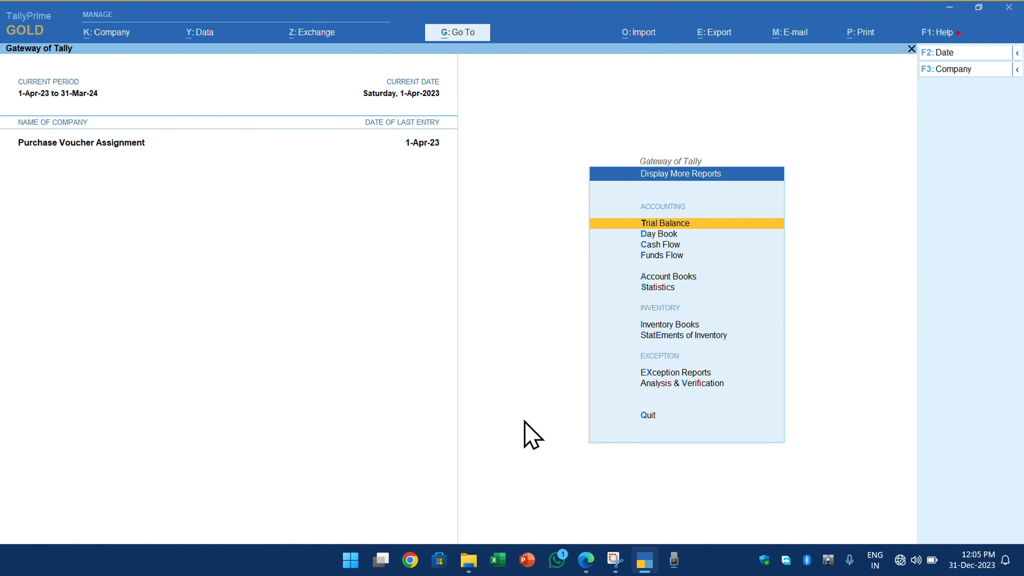
key(Escape)
key(Up)
key(Up)
key(Up)
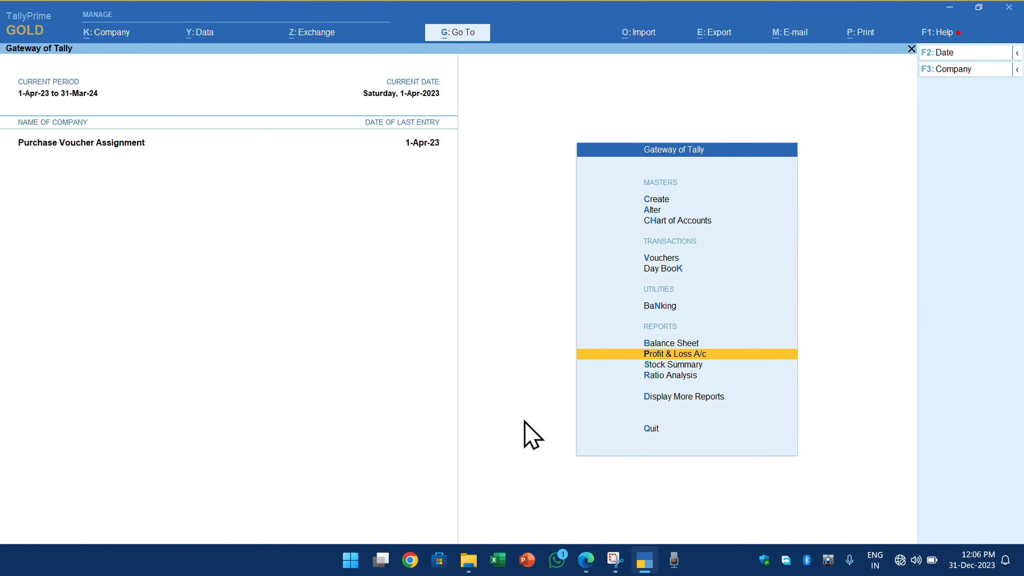
key(Return)
key(alt+F5)
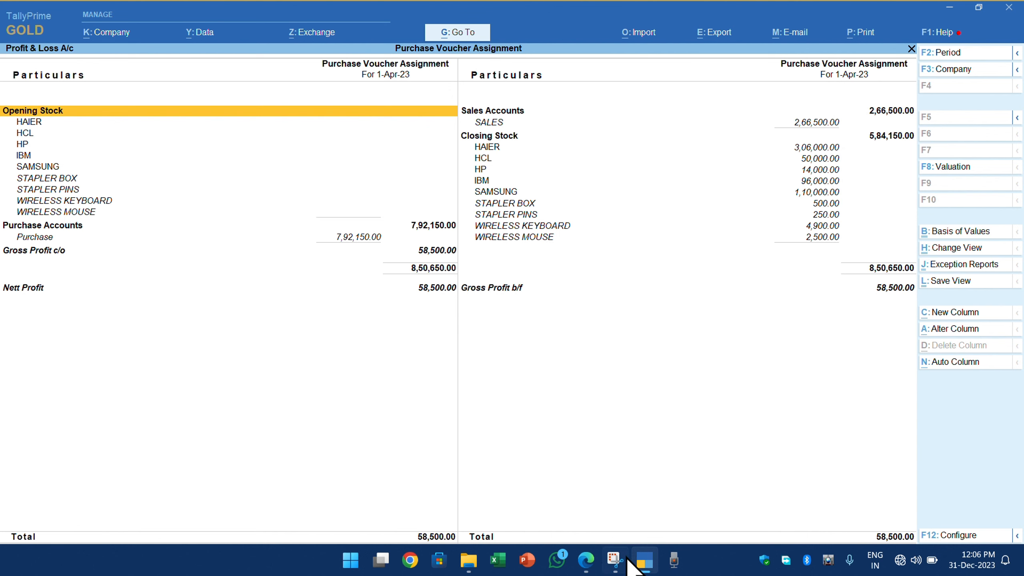
Step: Switch to the Total Entries assignment PDF in Microsoft Edge and review the seven Purchase & sales assignment entries against the services assignment
click(584, 562)
scroll(575, 395, down, 3)
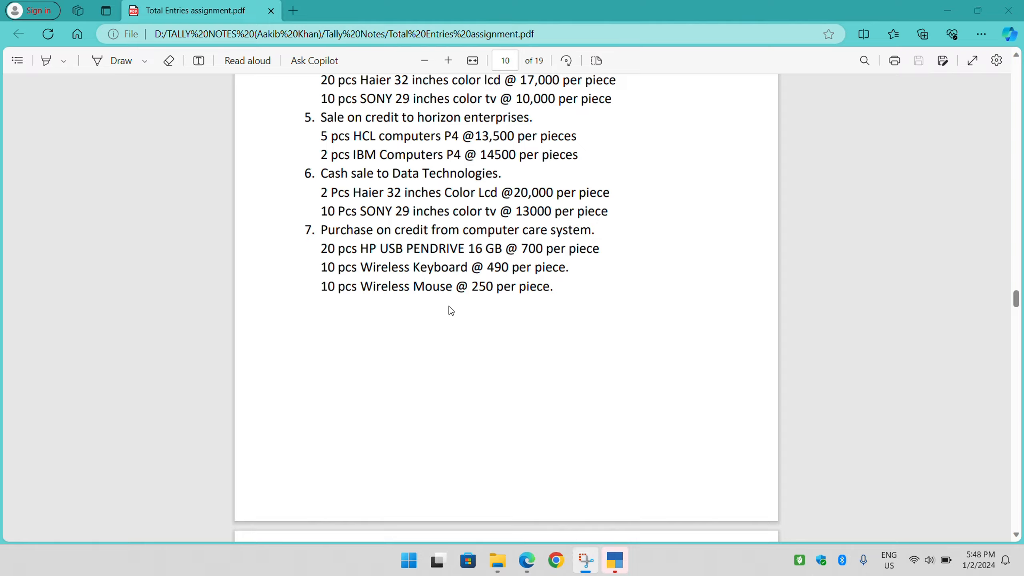
scroll(449, 306, down, 10)
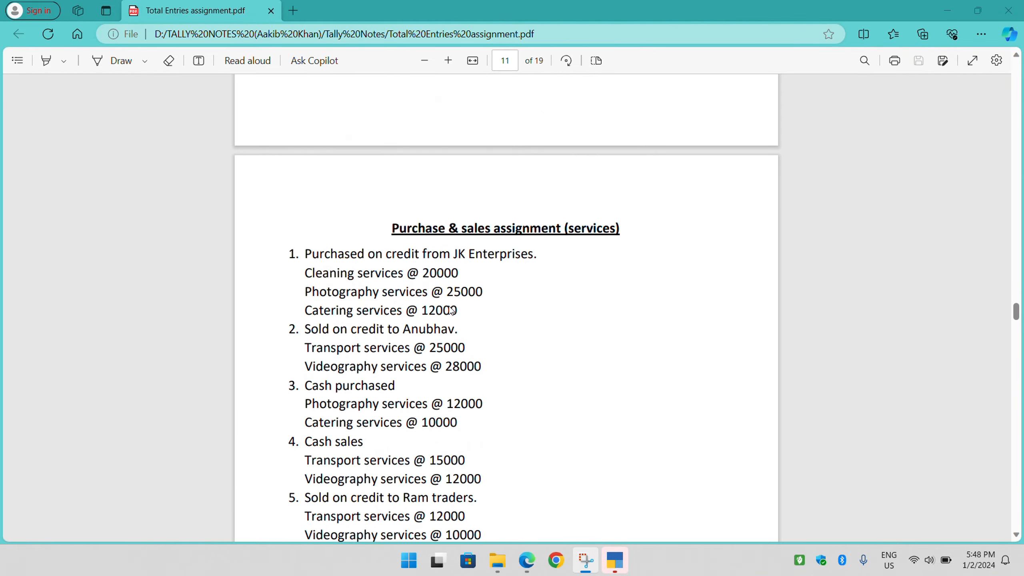
scroll(450, 310, down, 4)
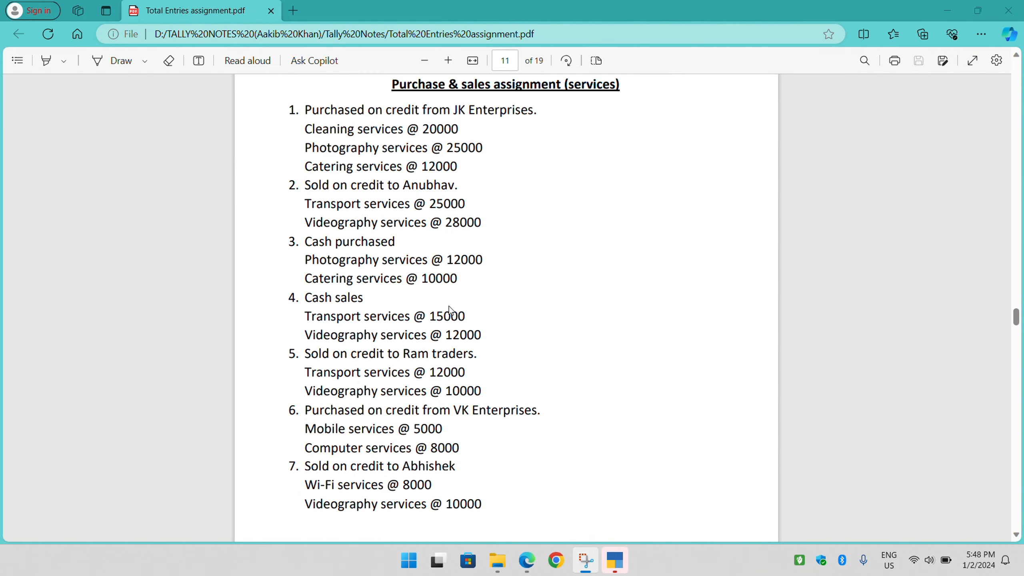
scroll(450, 308, up, 15)
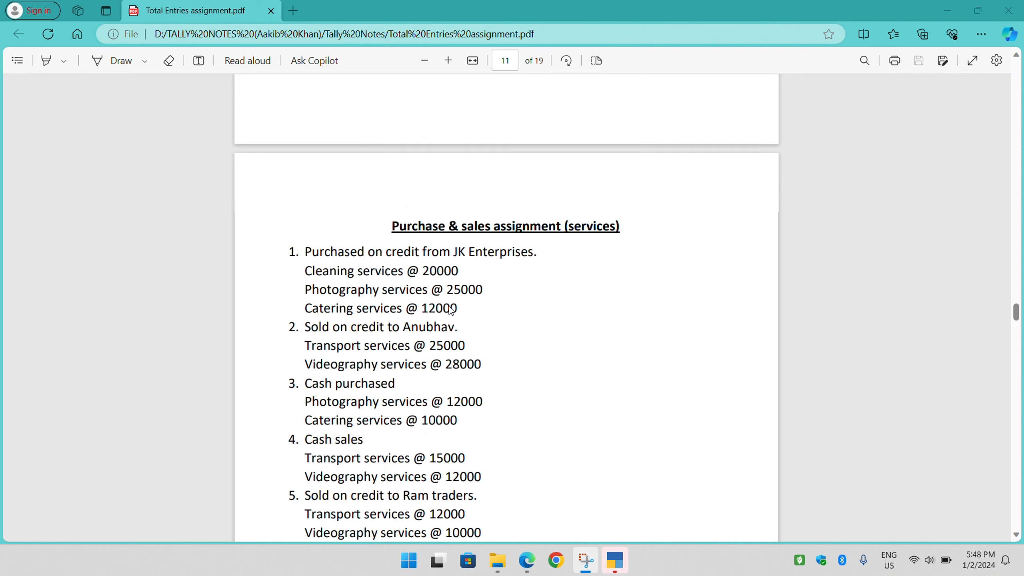
scroll(449, 306, up, 4)
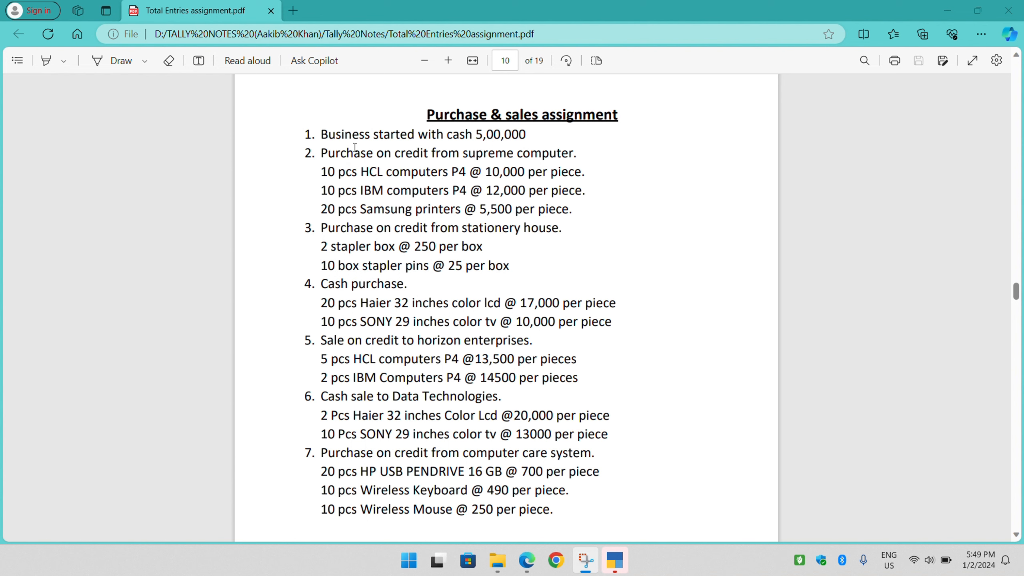
drag(307, 132, 543, 511)
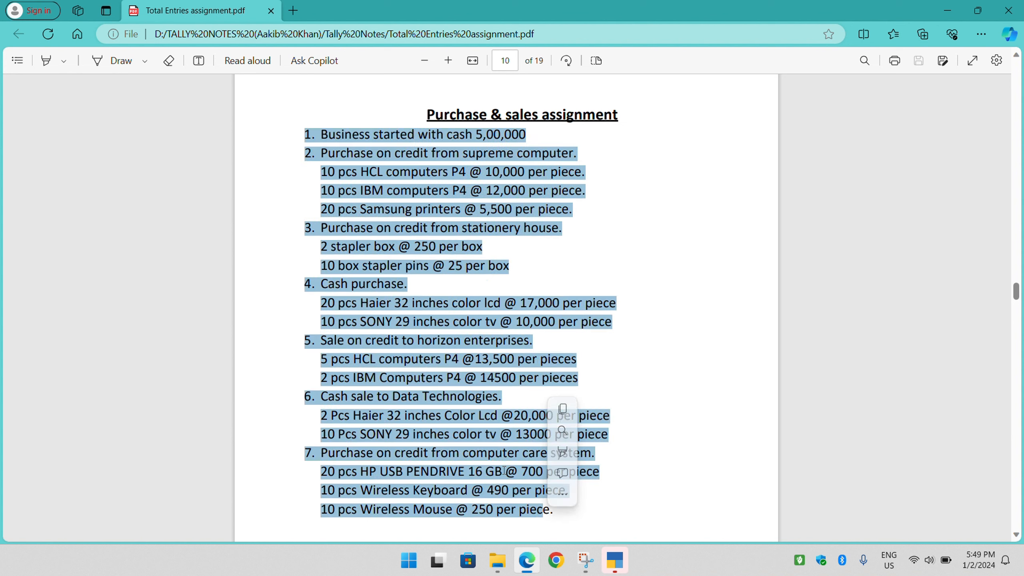
double_click(506, 435)
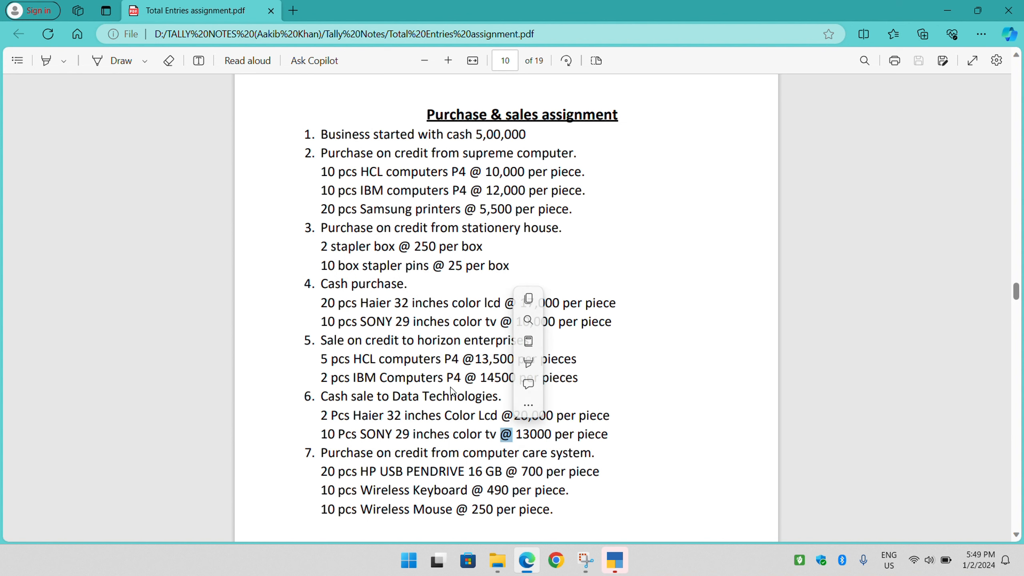
click(597, 491)
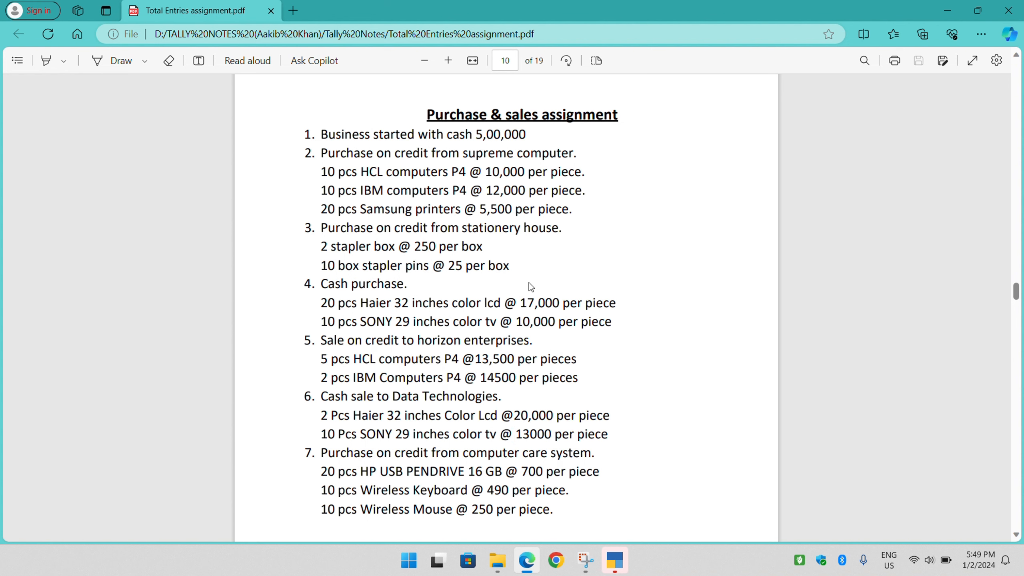
Step: Go to page 11 and examine the Purchase & sales assignment (services) entries at a larger zoom
scroll(529, 282, down, 10)
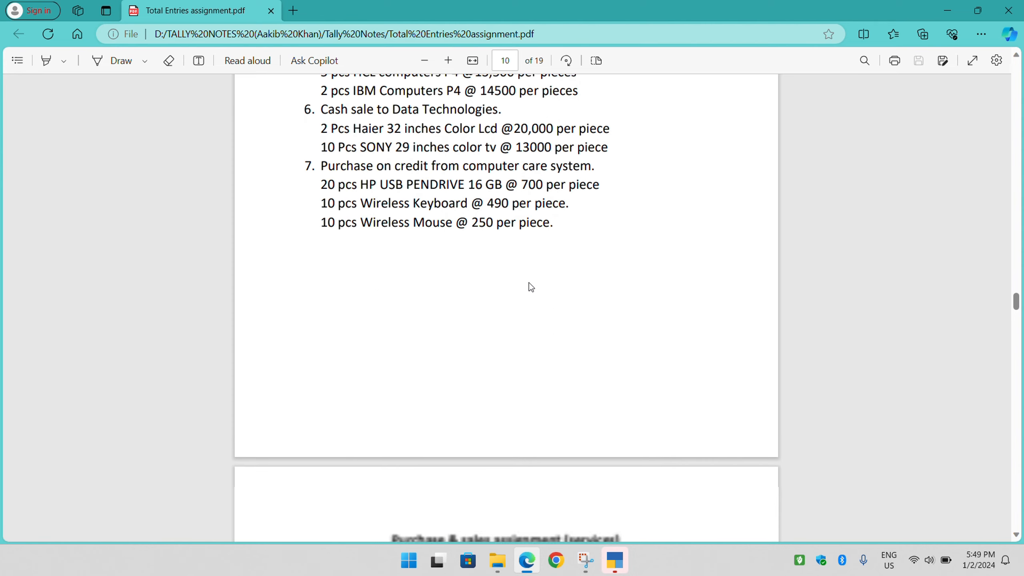
scroll(529, 282, down, 3)
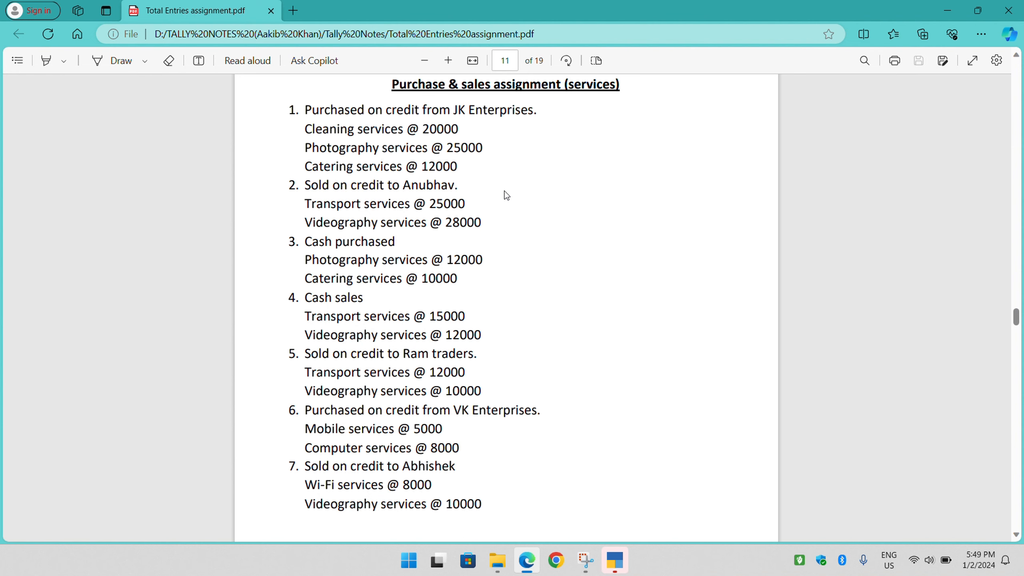
scroll(419, 214, up, 3)
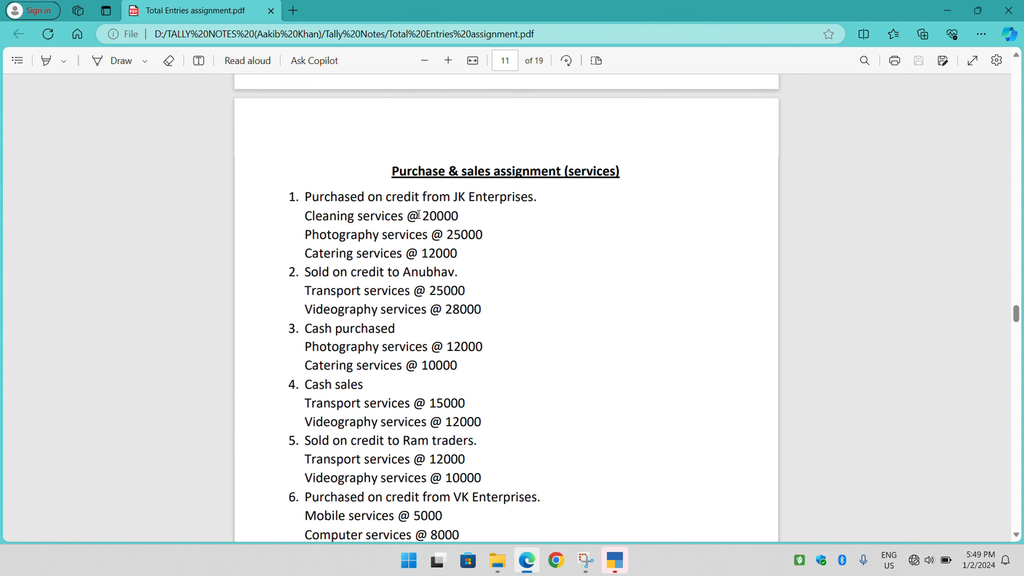
scroll(417, 226, up, 3)
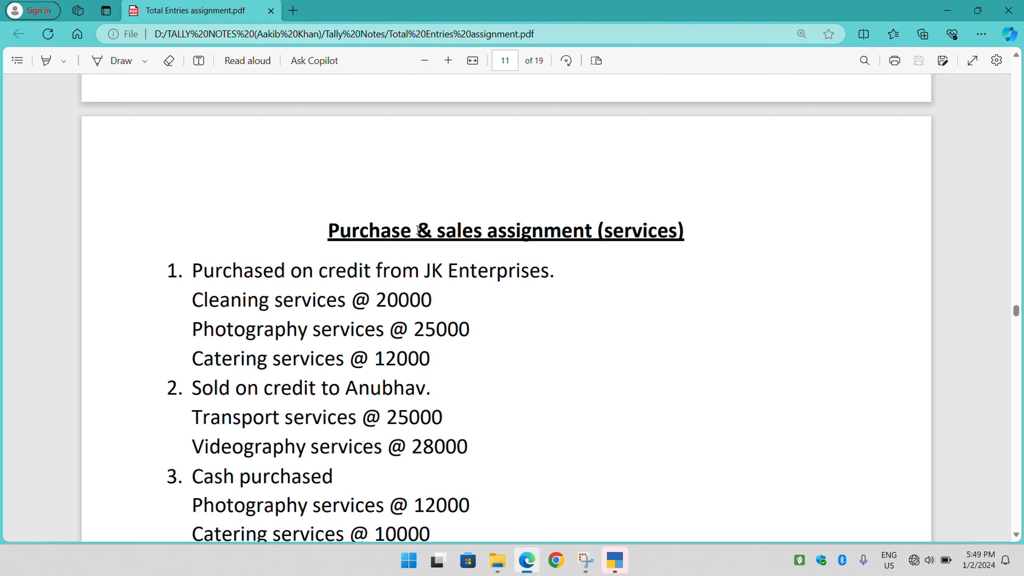
scroll(284, 138, down, 3)
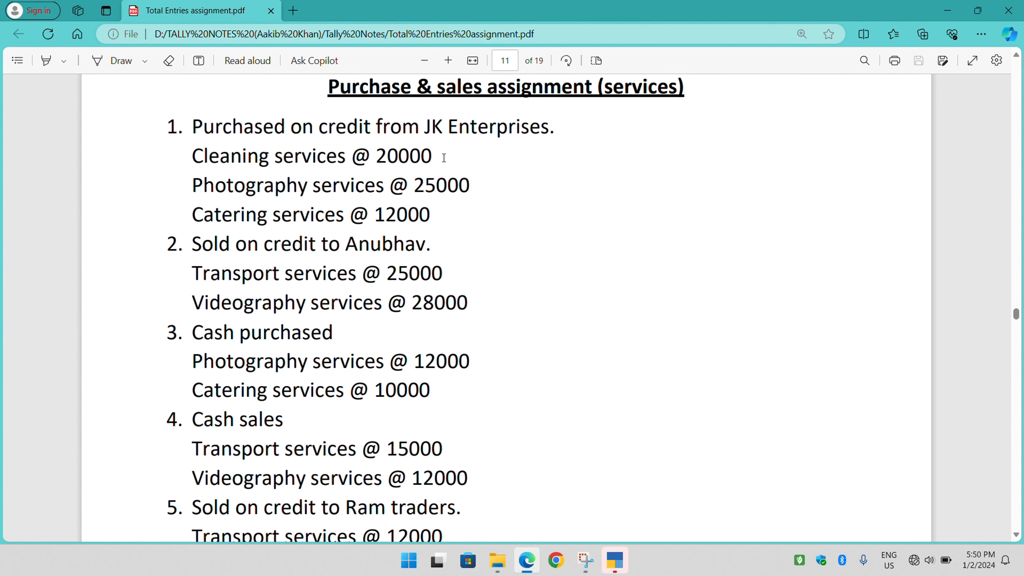
Step: Switch to TallyPrime and start creating a company named Castle of Computer with Uttar Pradesh as the state
click(621, 567)
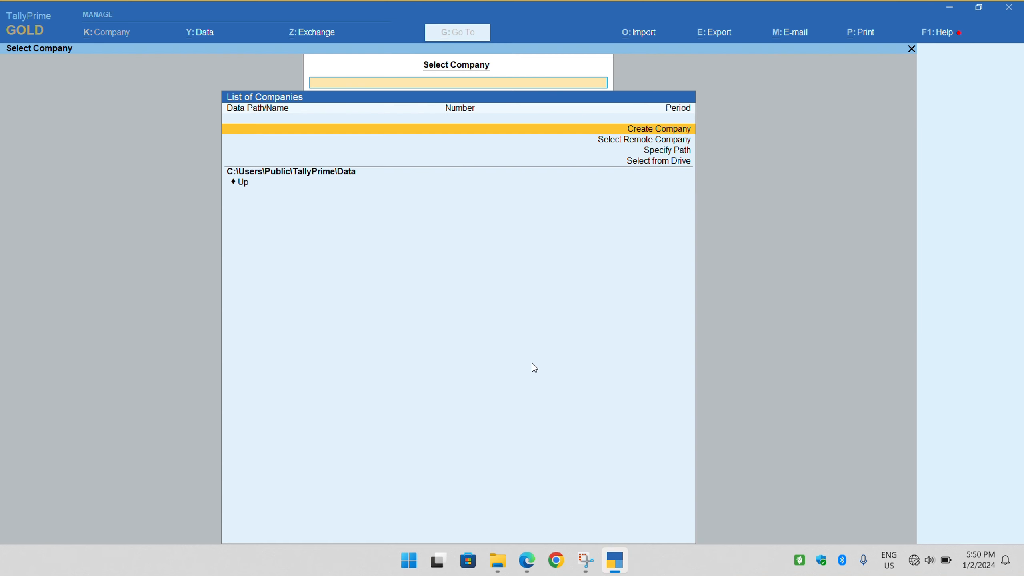
key(Return)
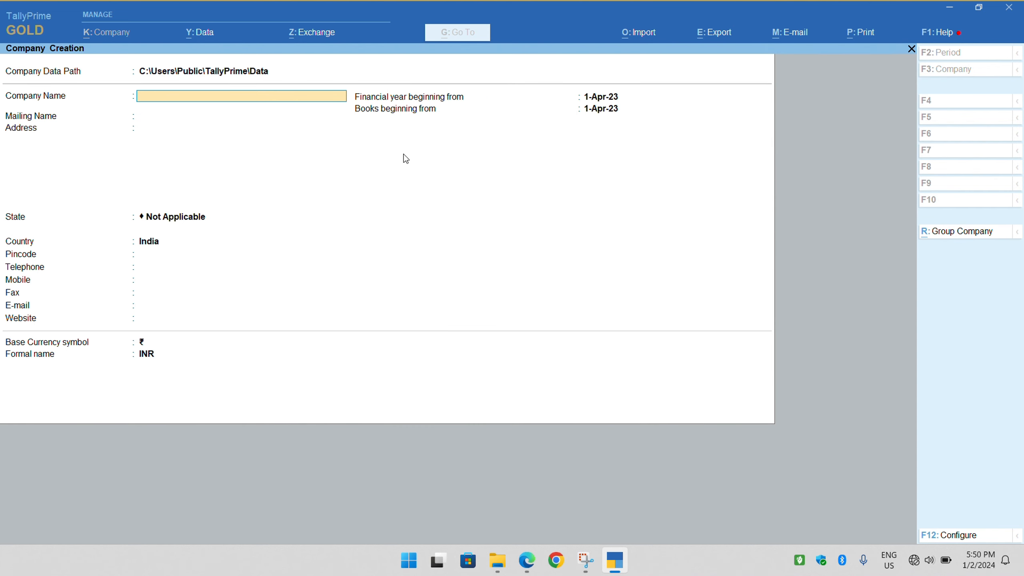
click(499, 271)
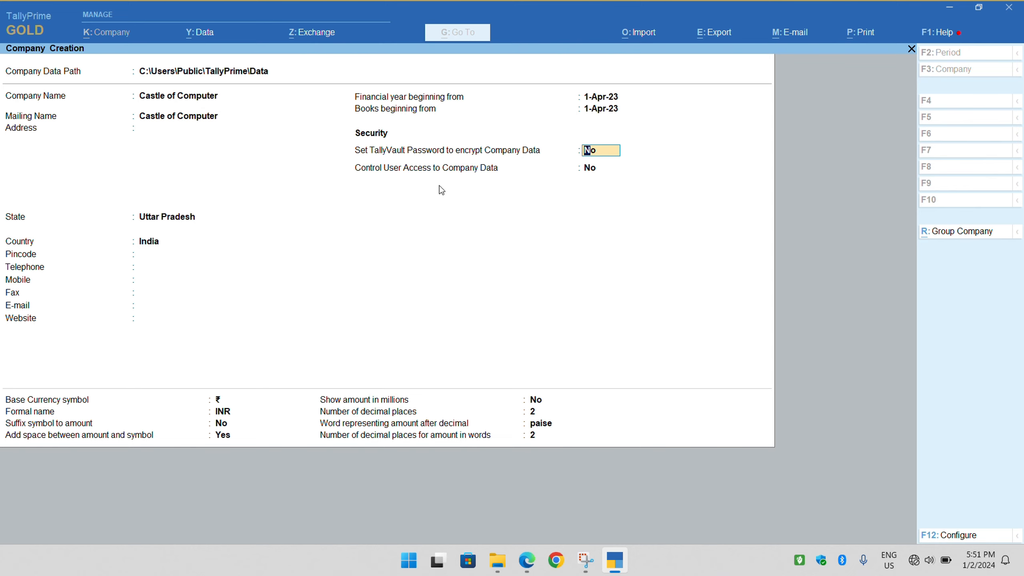
Step: Keep TallyVault password and user access control at No, keep the default currency settings and save the company
key(Return)
key(Return)
key(Return)
key(Return)
key(Return)
key(Return)
key(Return)
key(Return)
key(Return)
key(Return)
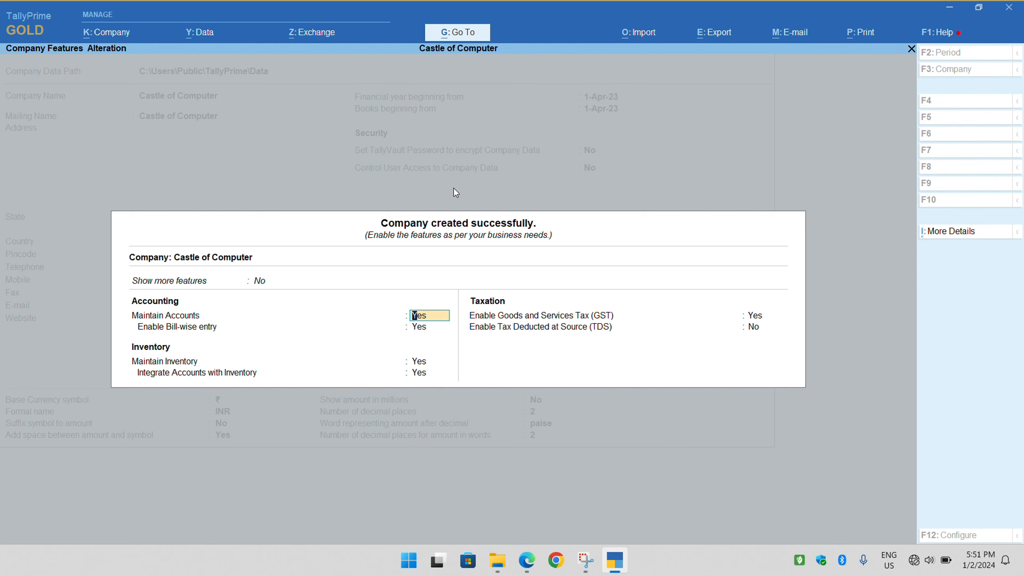
Step: Set Show more features and Show all features to Yes for the Castle of Computer company
key(Up)
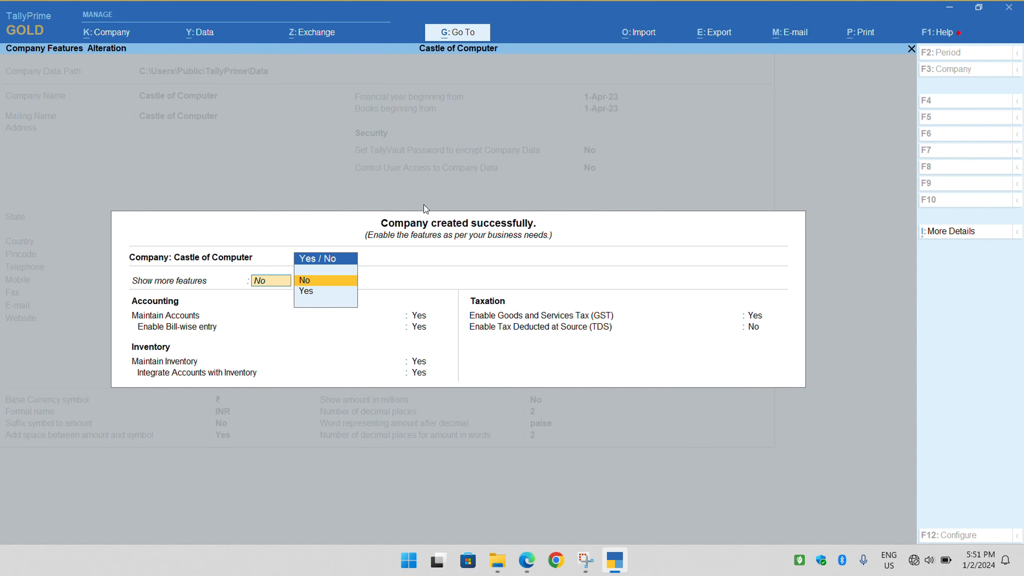
key(Down)
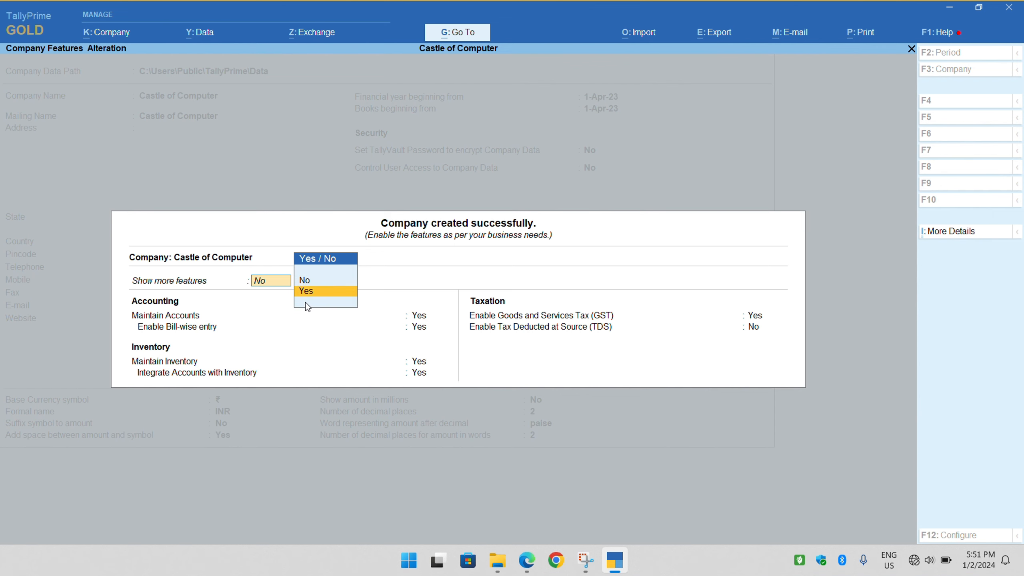
key(Return)
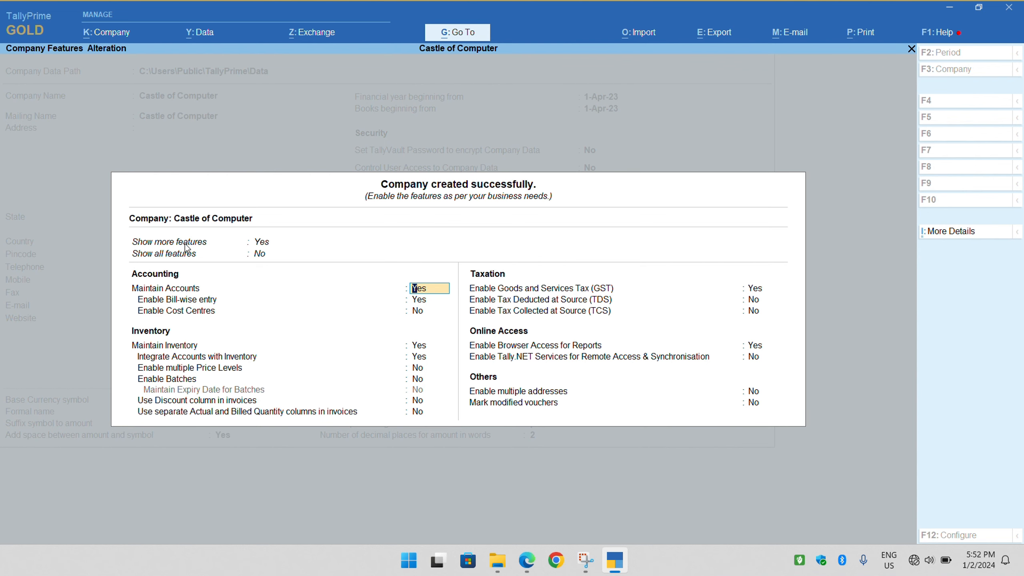
click(286, 249)
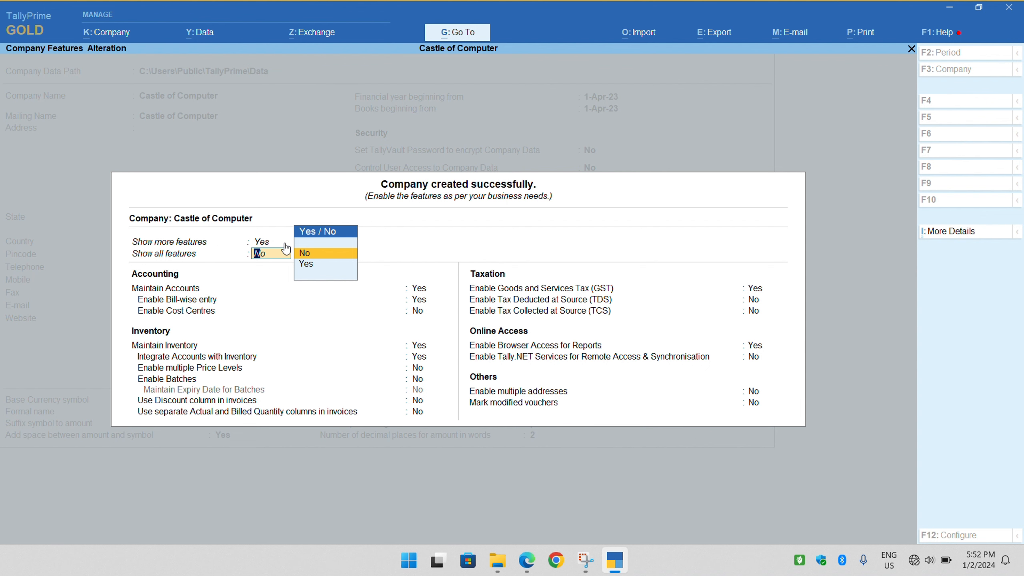
key(Down)
key(Return)
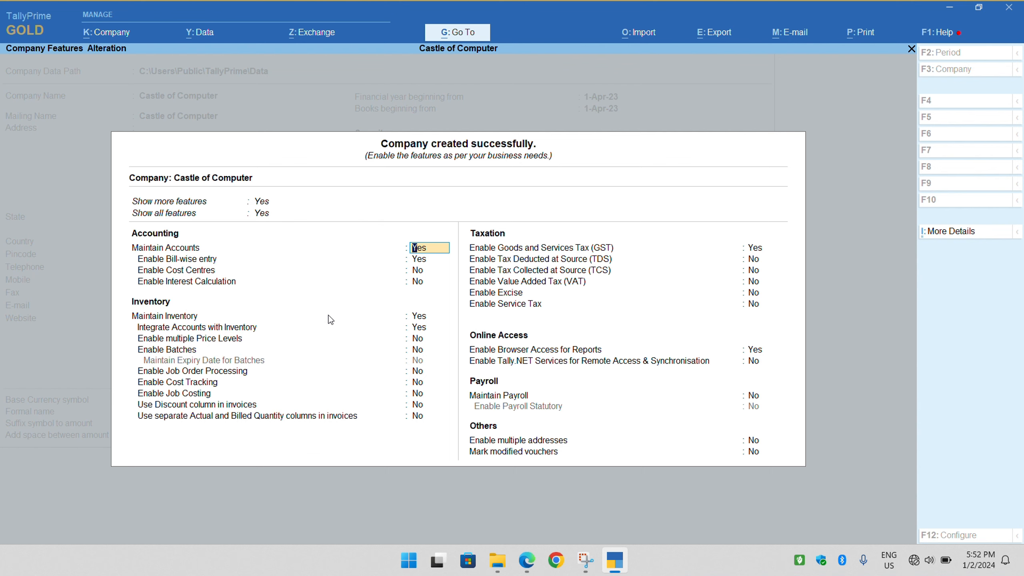
Step: Set Enable Bill-wise entry to No and keep the other accounting and inventory features at their existing settings
key(Return)
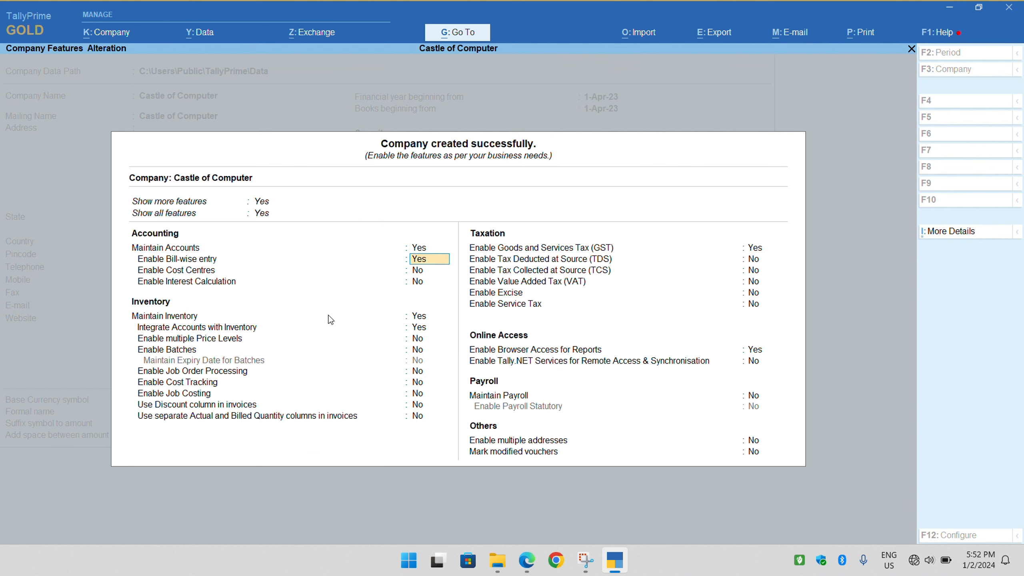
text(n)
key(Return)
key(Return)
key(Return)
key(Return)
key(Return)
key(Return)
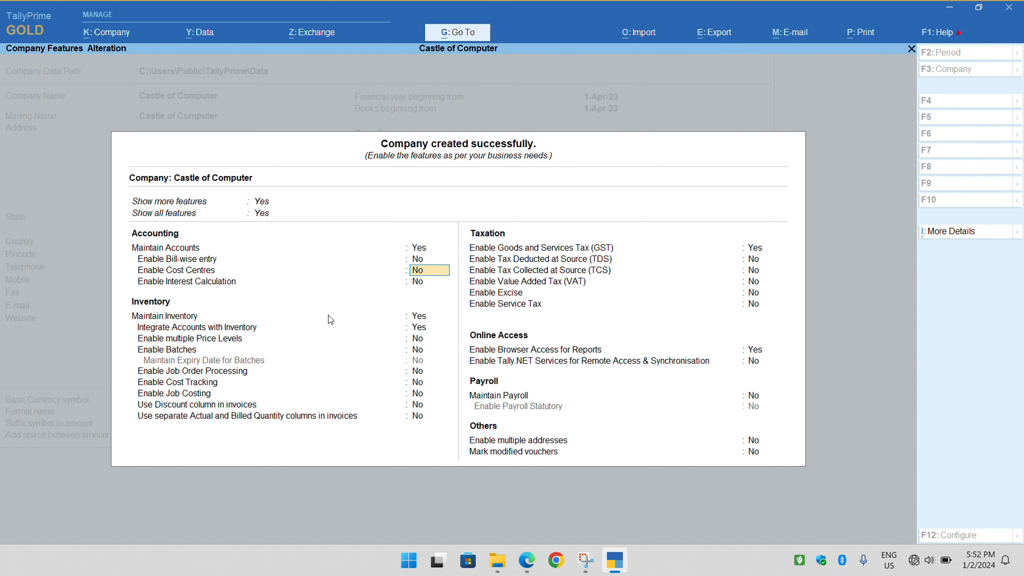
key(Return)
key(Return)
key(Return)
key(Return)
key(Return)
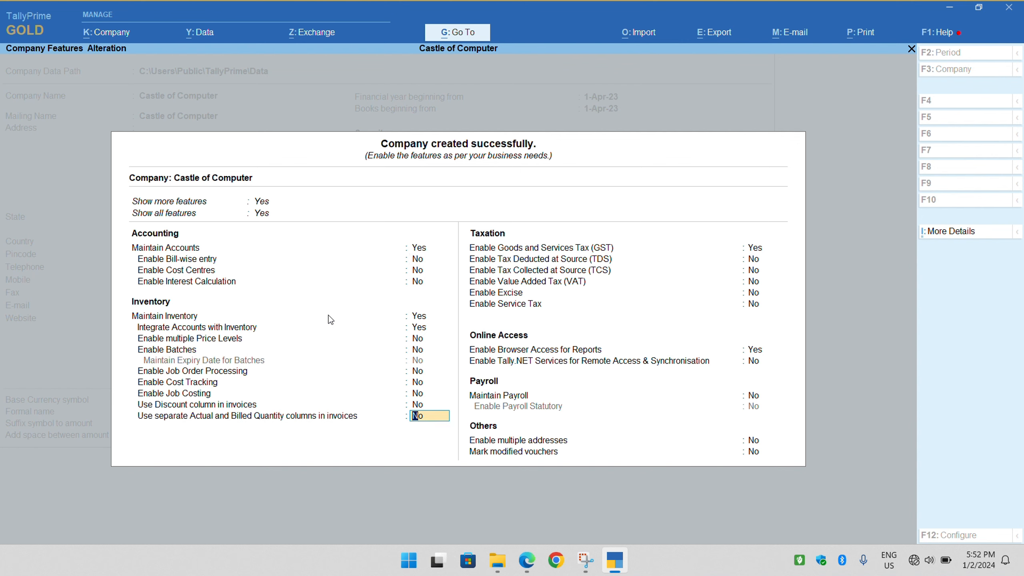
Step: Set Enable Goods and Services Tax (GST) to No, keep the remaining features as they are and accept the company features
text(n)
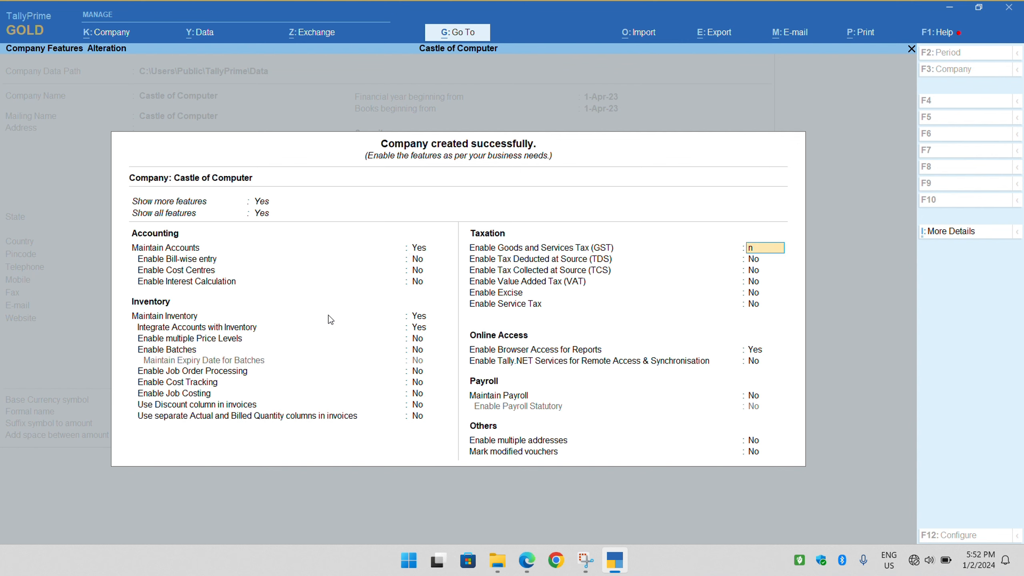
key(Return)
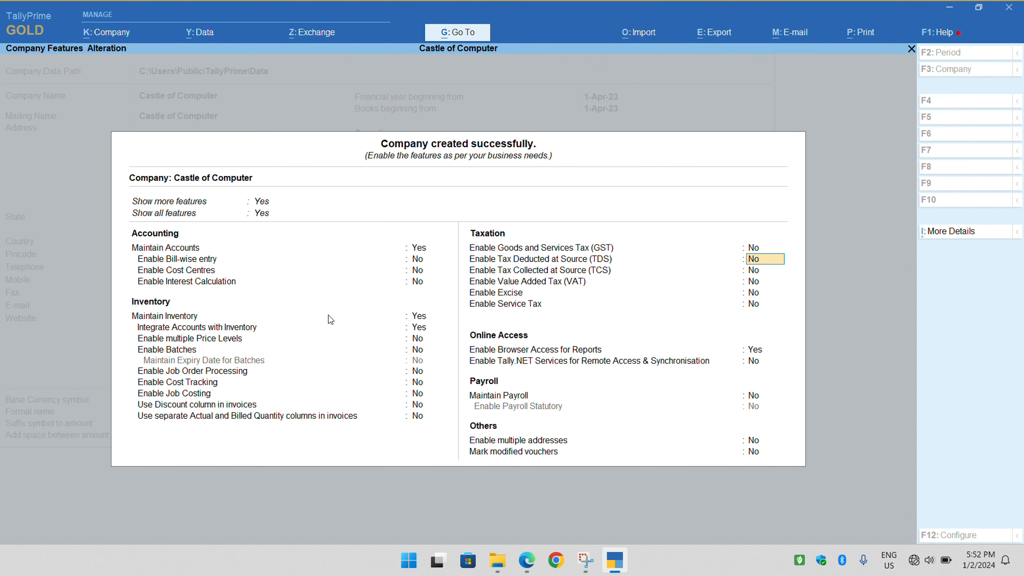
key(Down)
key(Down)
key(Down)
key(Down)
key(Down)
key(Down)
key(Down)
key(Down)
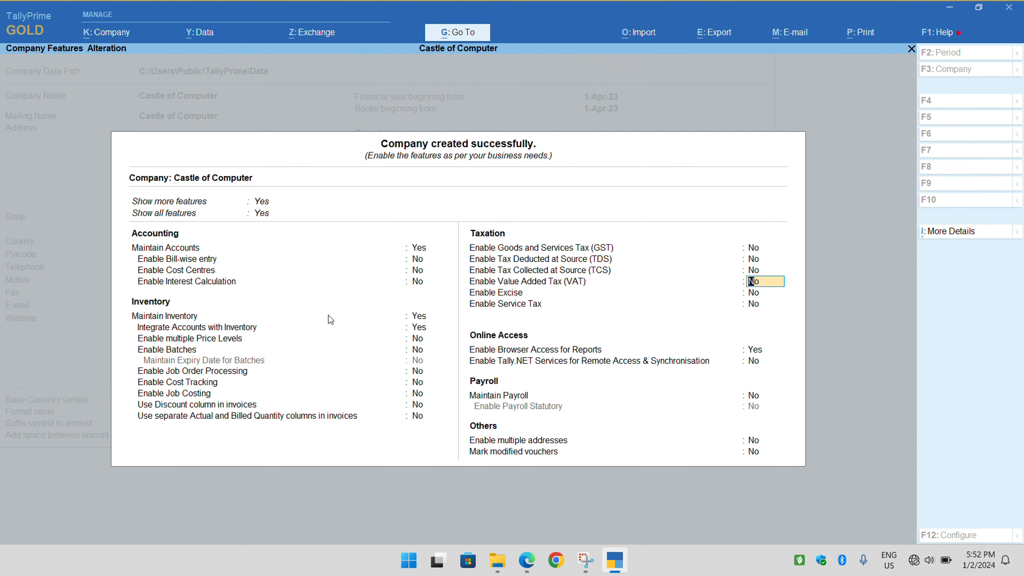
key(Down)
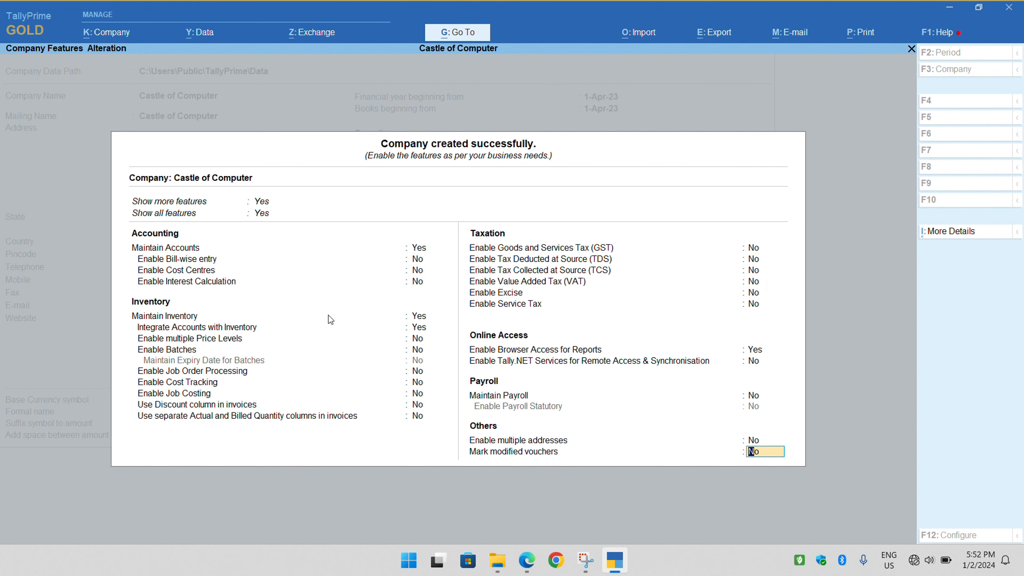
key(Return)
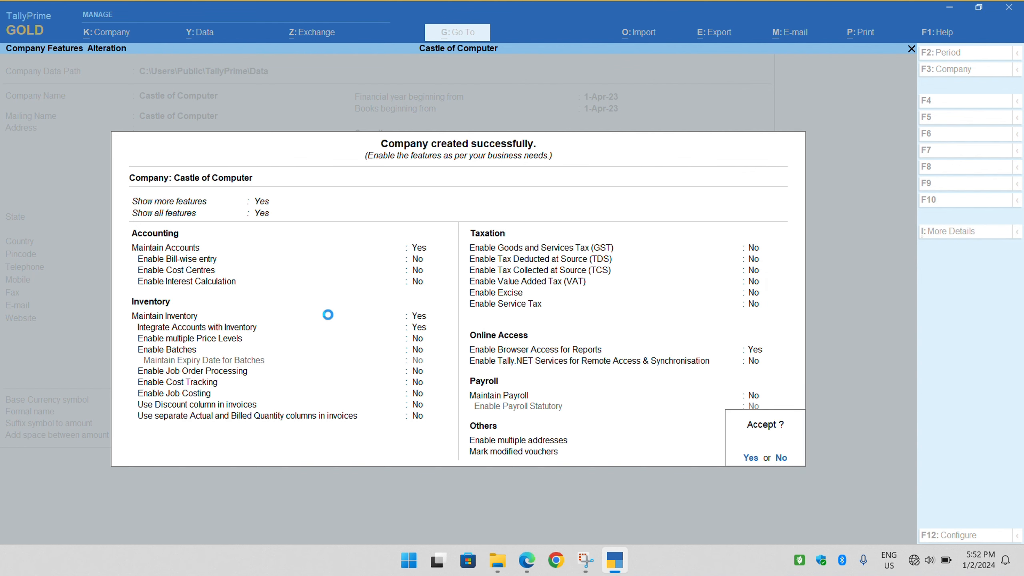
key(Return)
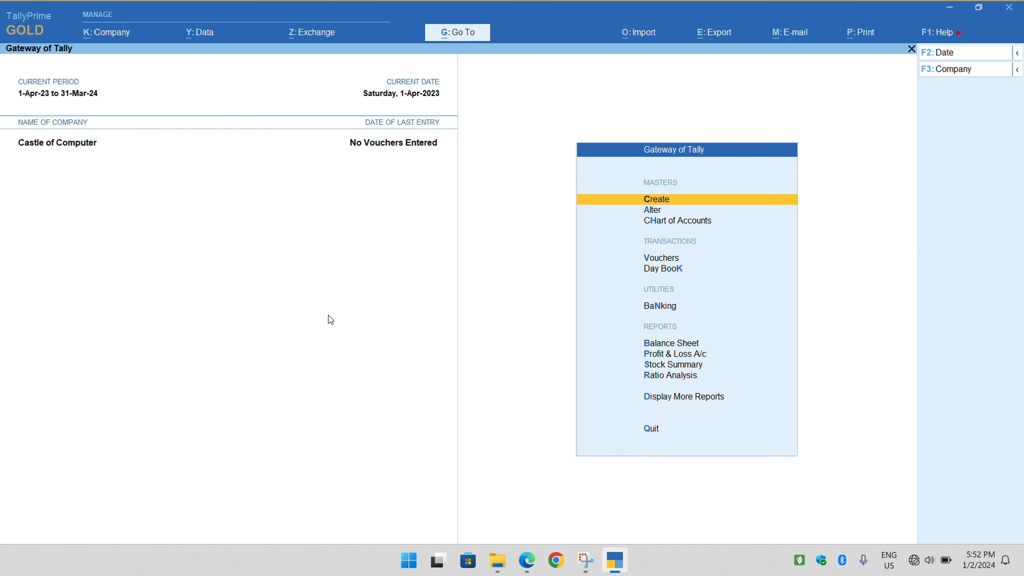
Step: Open voucher entry for Castle of Computer, consult the services assignment PDF and switch to a Purchase voucher
key(Down)
key(v)
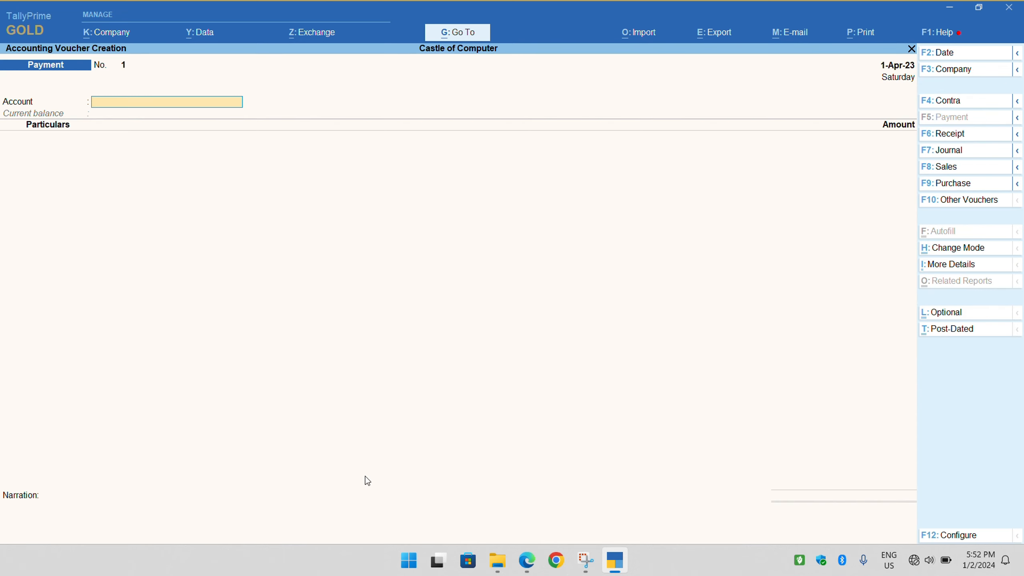
click(526, 560)
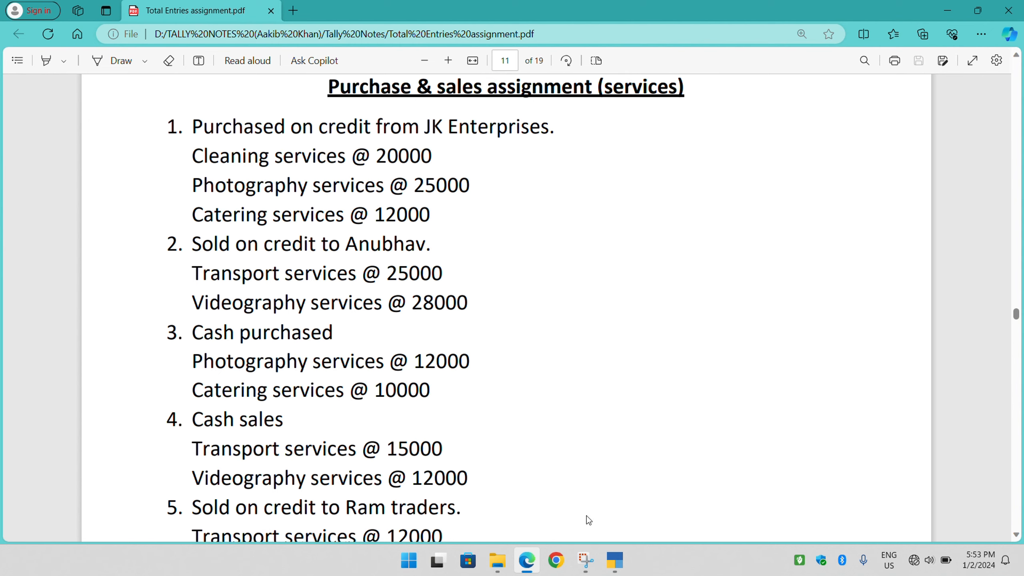
click(615, 560)
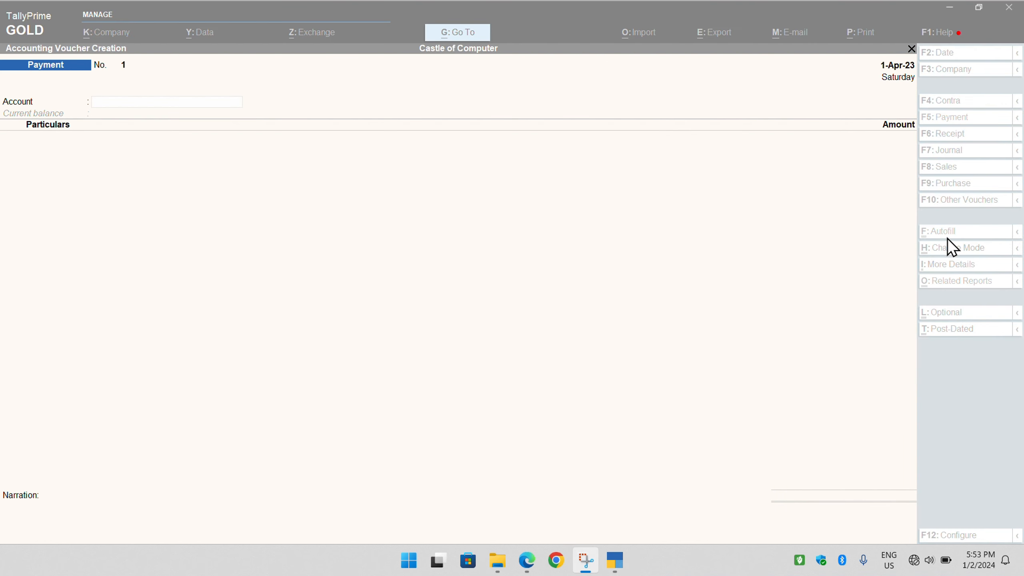
click(949, 186)
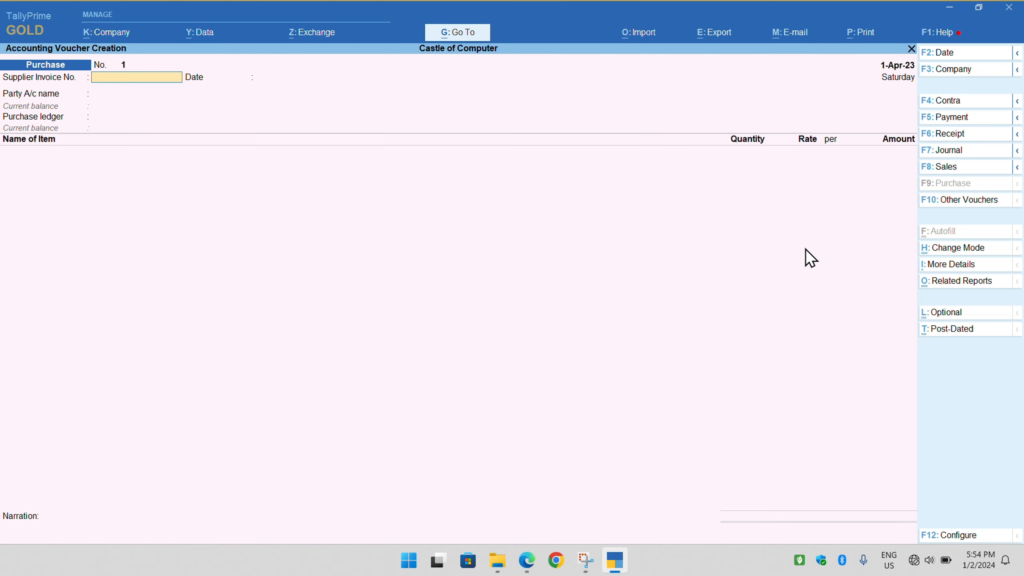
Step: View the available purchase voucher modes and check them against the JK Enterprises services purchase in the assignment PDF
click(956, 250)
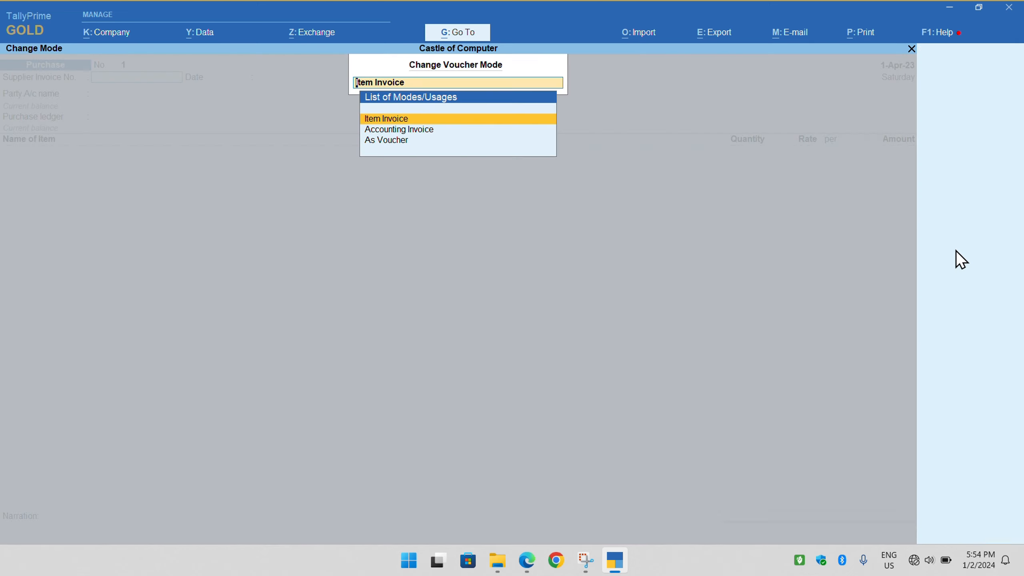
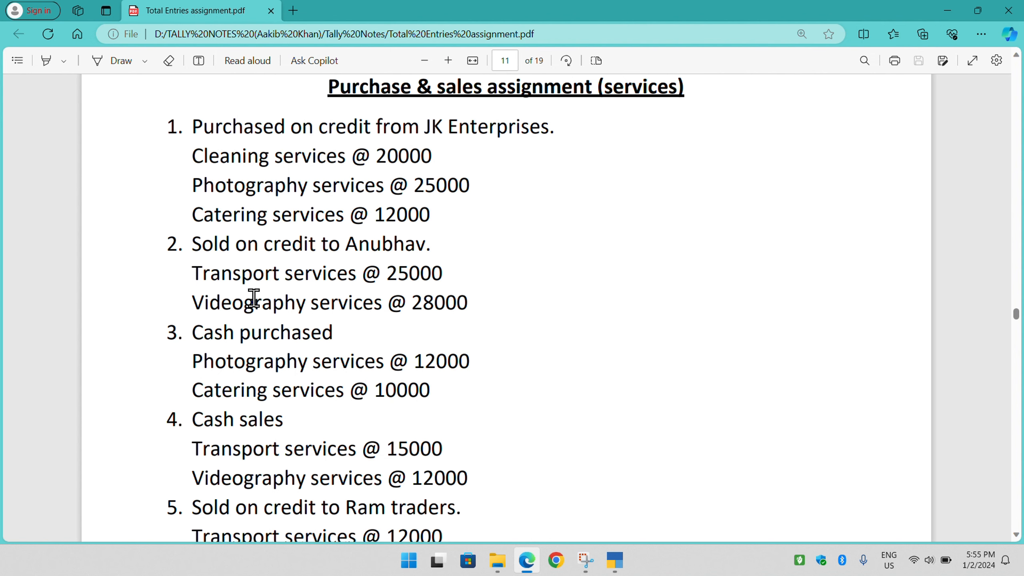
click(613, 561)
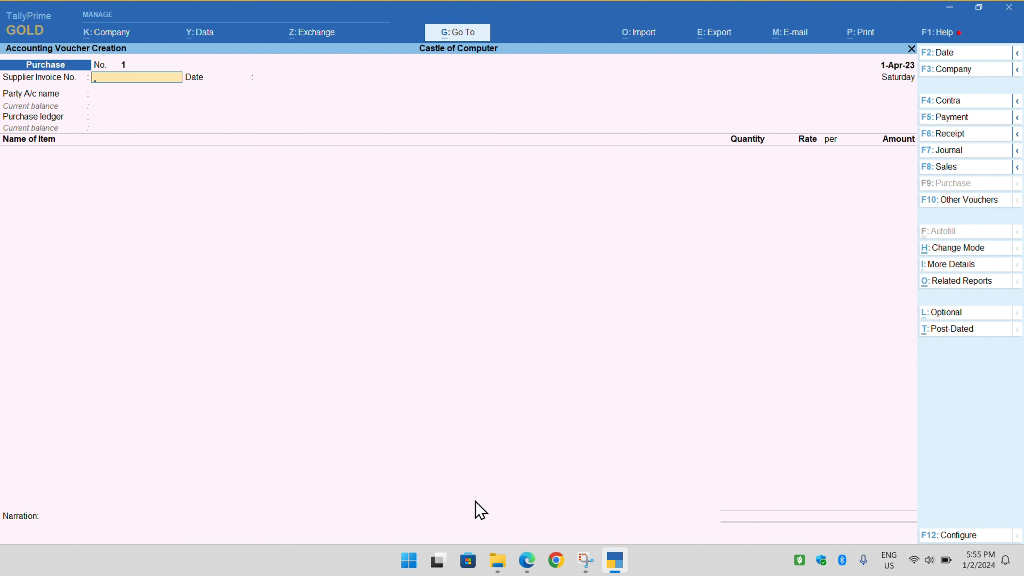
click(528, 561)
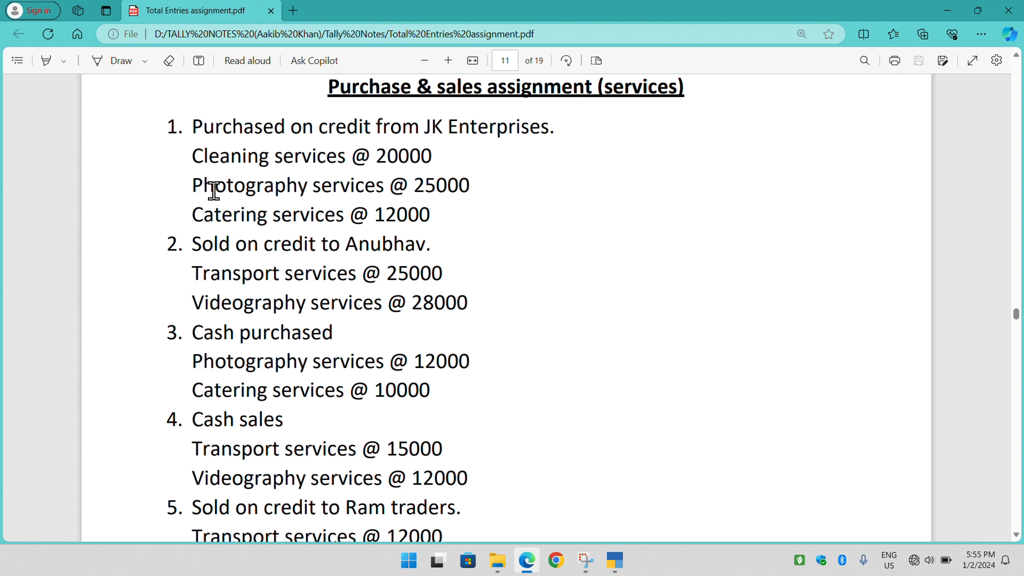
drag(192, 128, 399, 220)
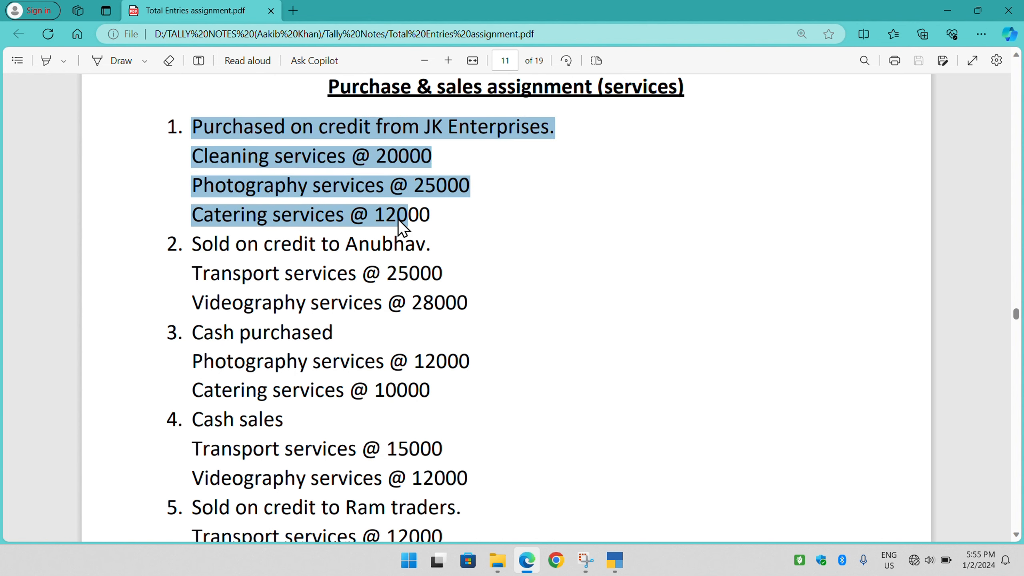
click(615, 560)
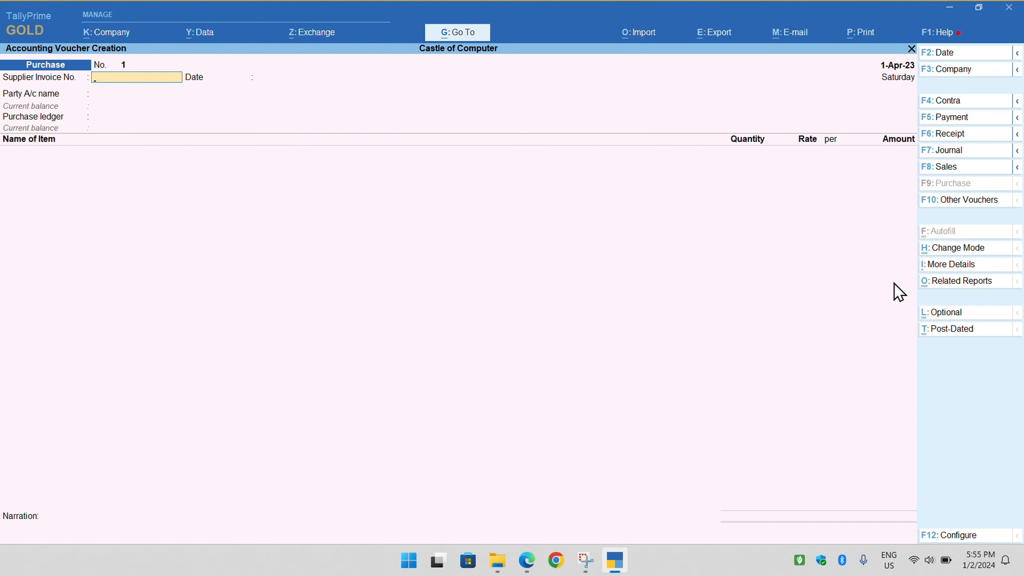
Step: Try Accounting Invoice mode on the purchase voucher and return it to Item Invoice mode
click(942, 252)
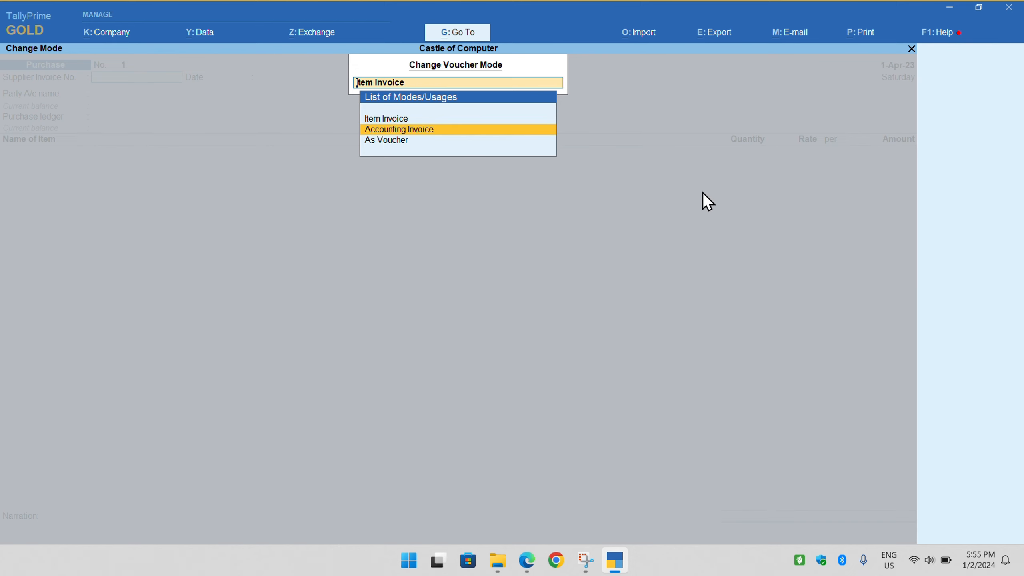
key(Return)
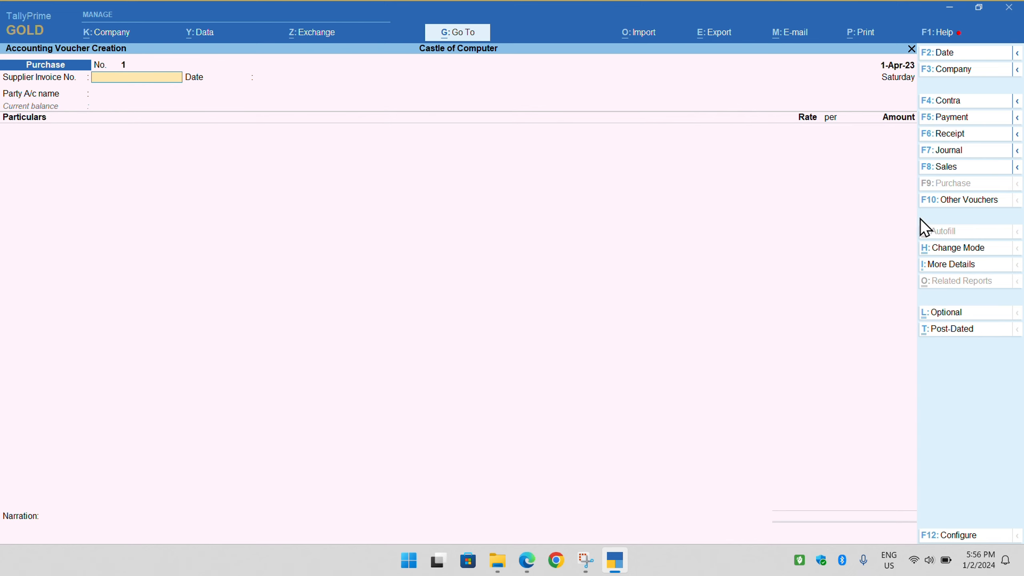
click(954, 248)
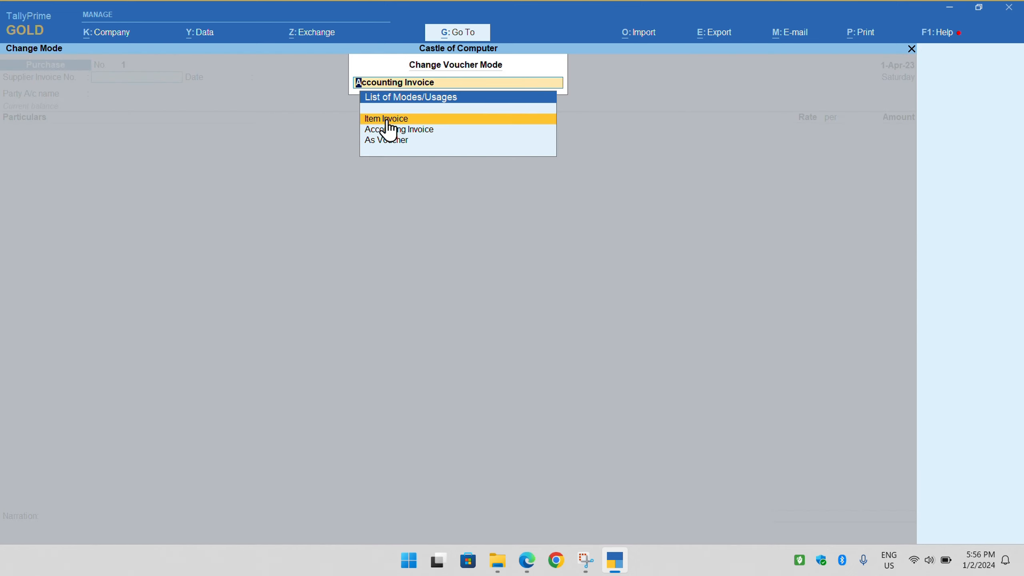
key(Return)
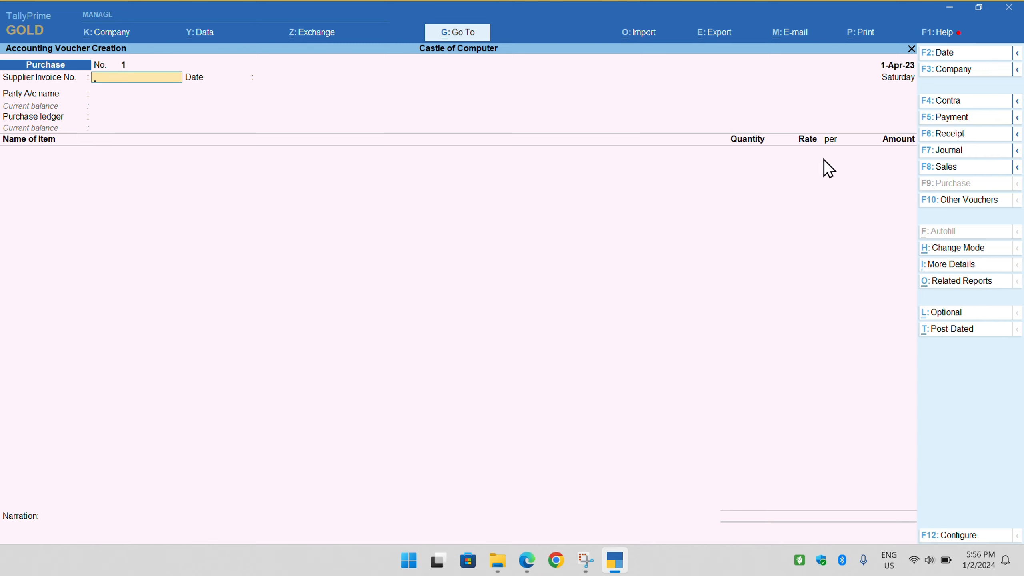
Step: Set the purchase voucher to Accounting Invoice mode, consulting the service entries in the assignment PDF
click(955, 244)
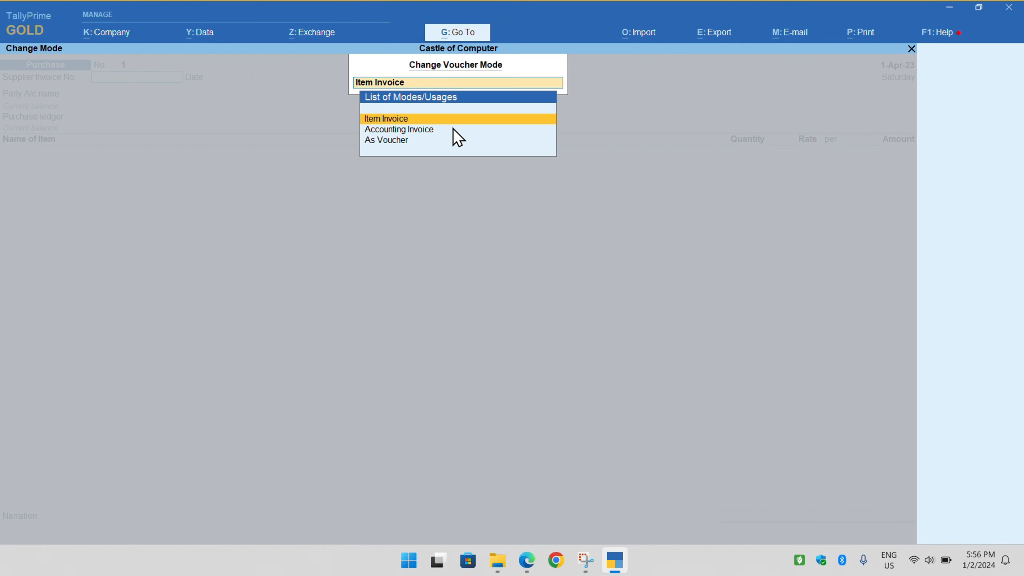
key(Return)
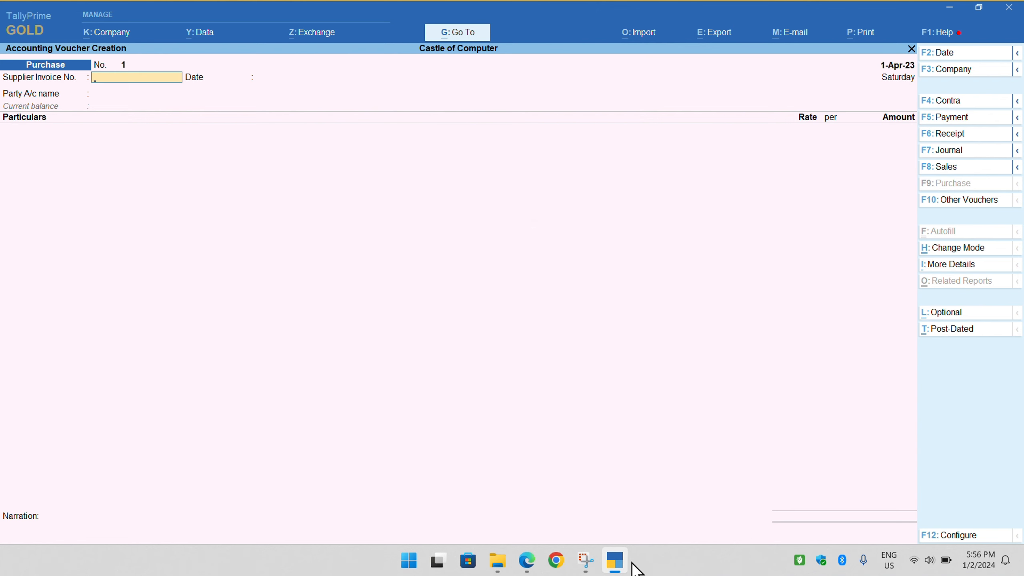
click(527, 561)
click(480, 281)
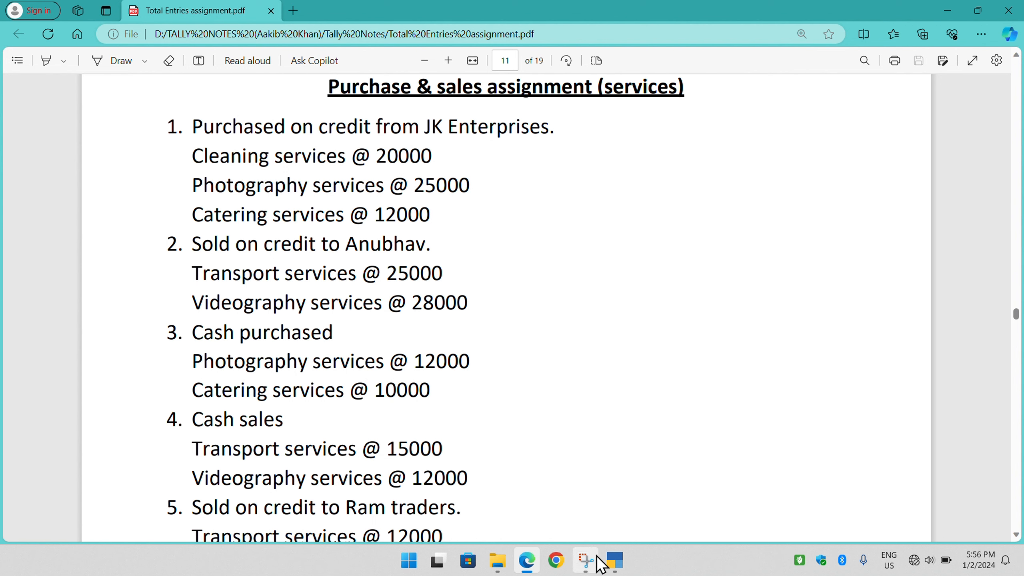
click(614, 560)
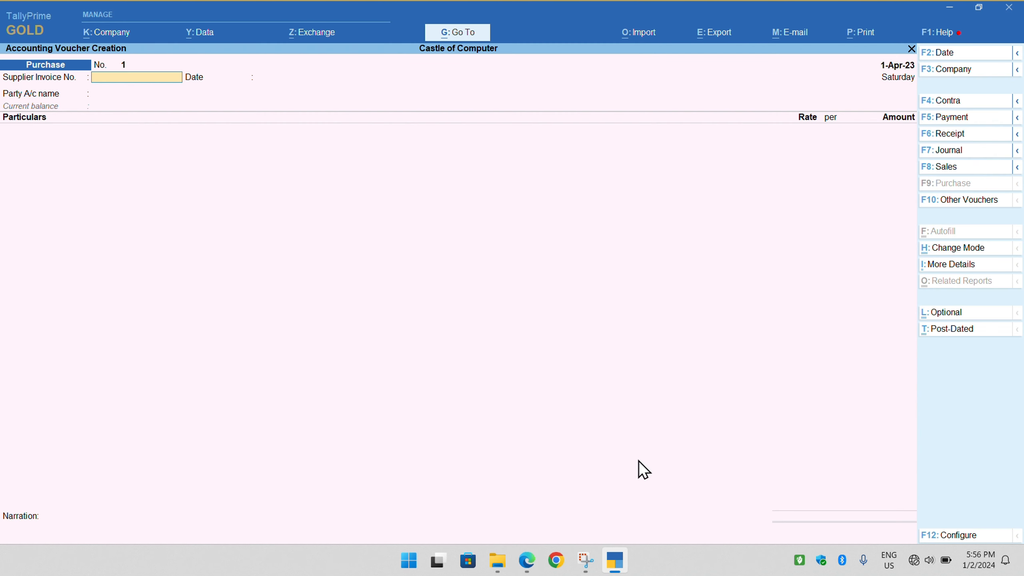
click(934, 253)
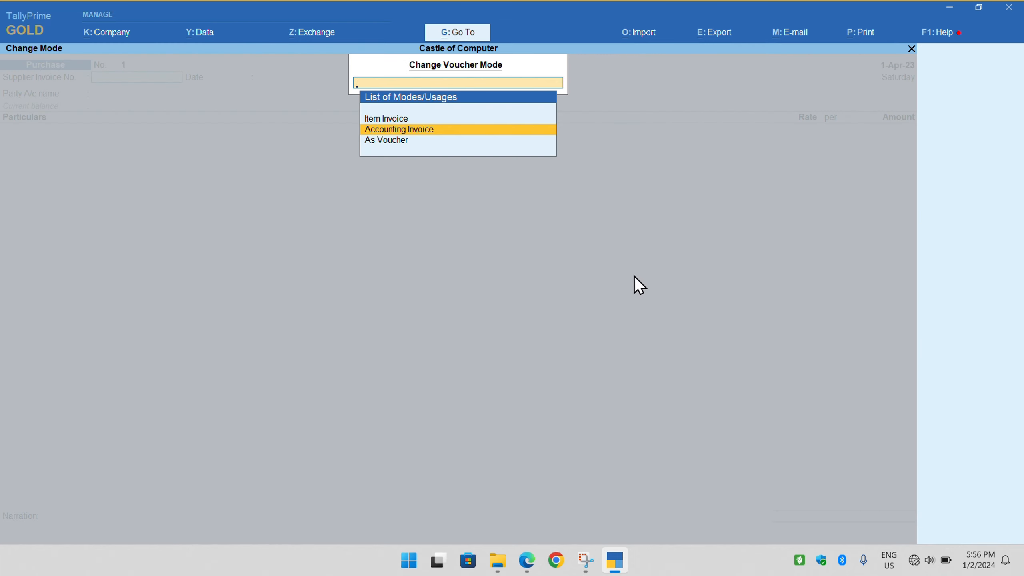
key(Return)
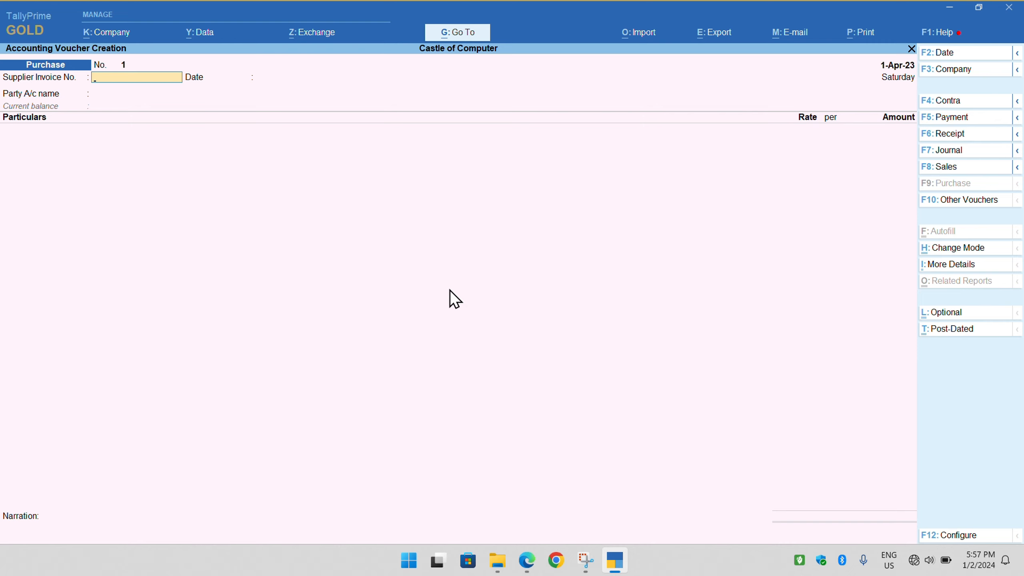
Step: Look at the Sales voucher layout and return to the Purchase voucher
click(936, 170)
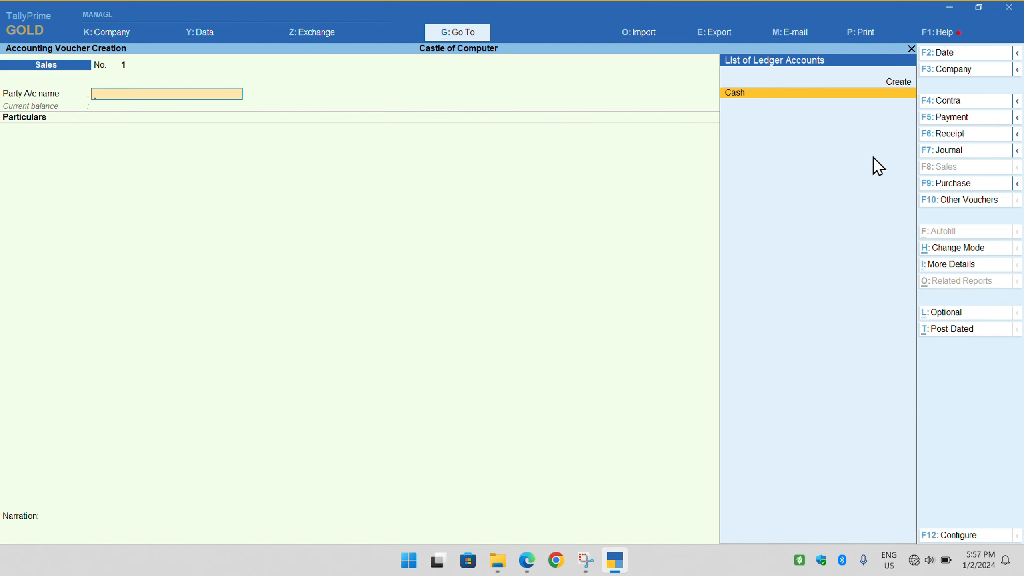
click(930, 184)
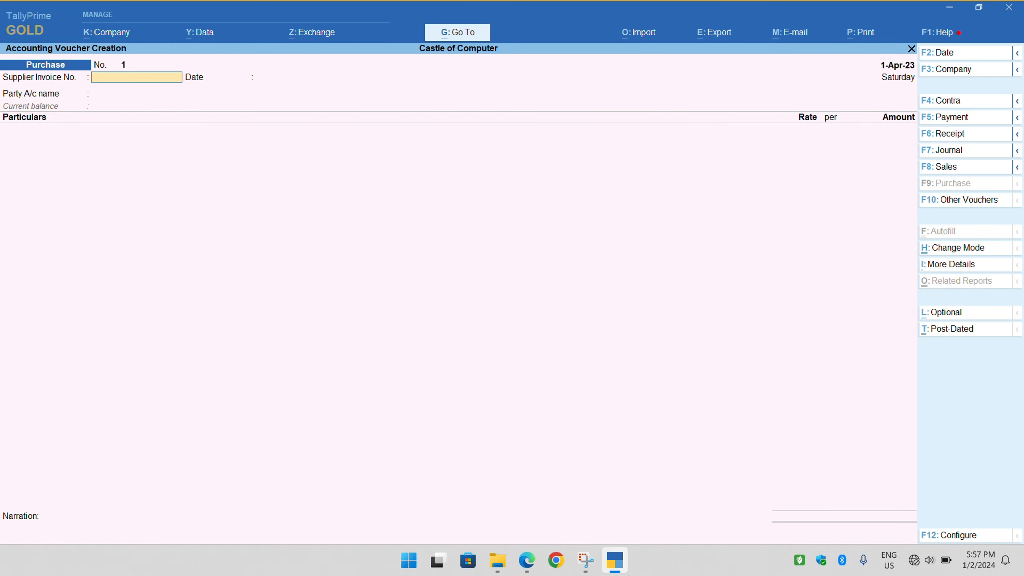
Step: Examine the first assignment entry's supplier JK Enterprises and its service amounts in the PDF, then return to TallyPrime's purchase voucher
click(527, 560)
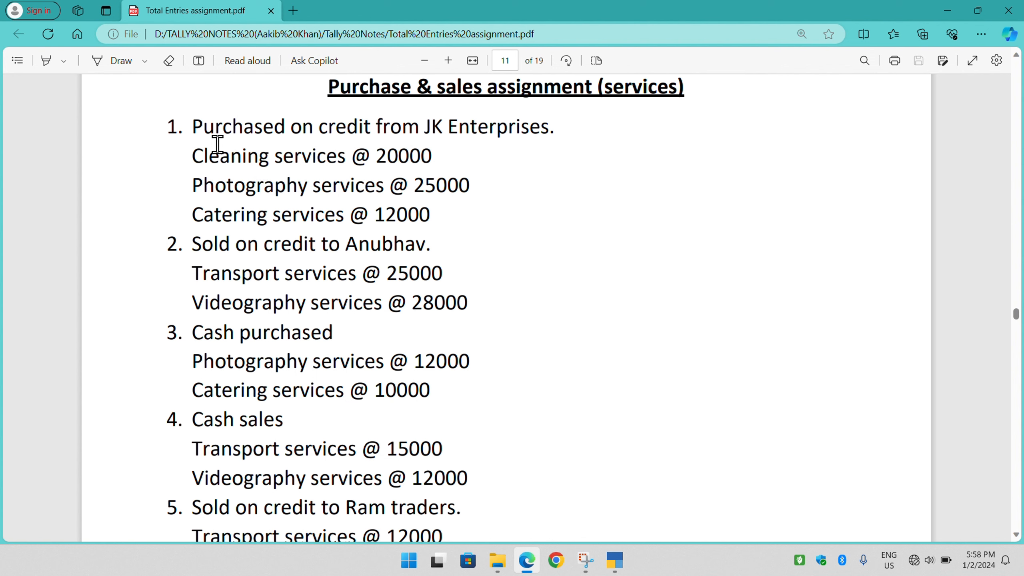
drag(424, 127, 543, 130)
click(613, 562)
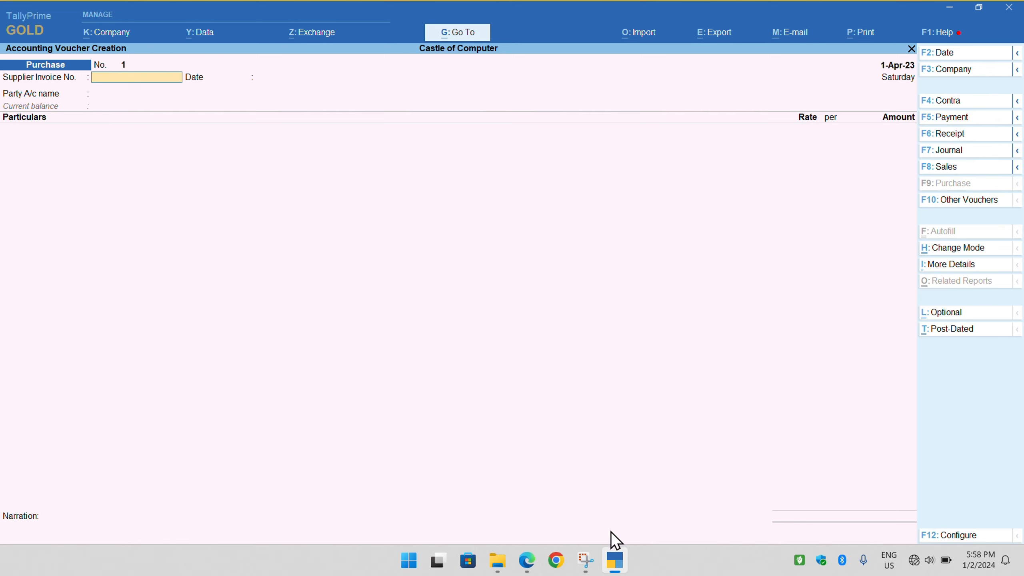
click(528, 562)
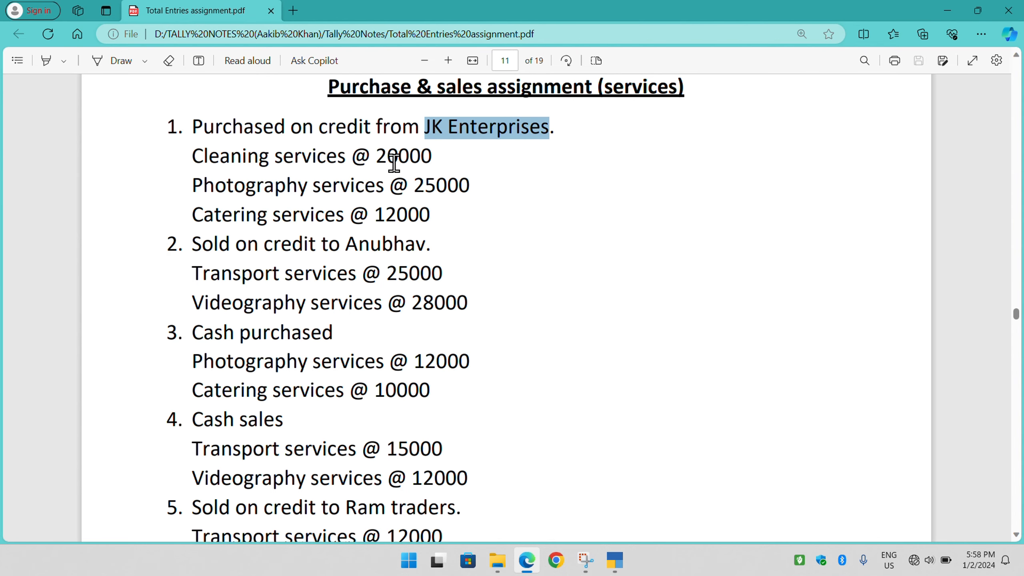
click(614, 560)
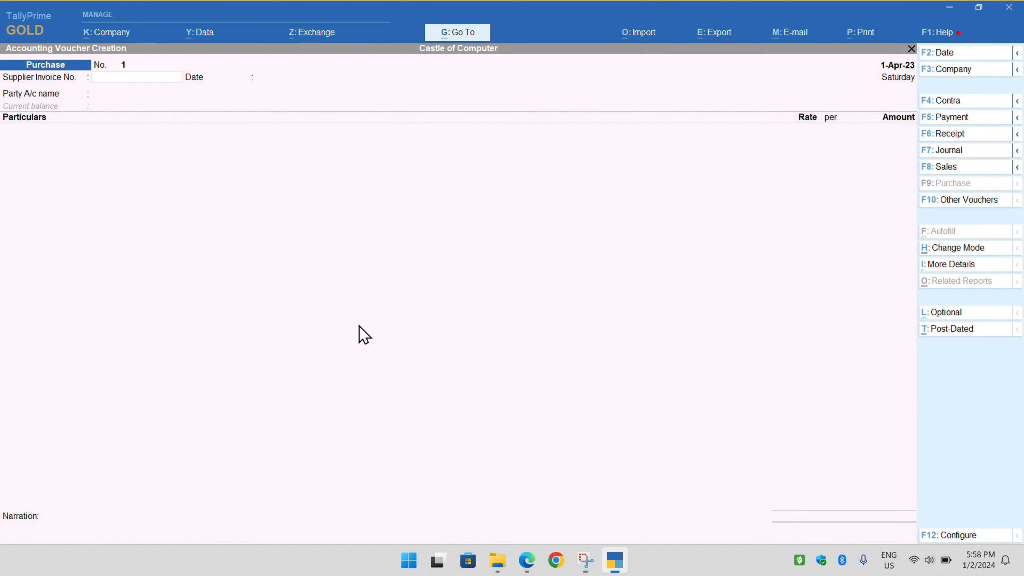
click(365, 319)
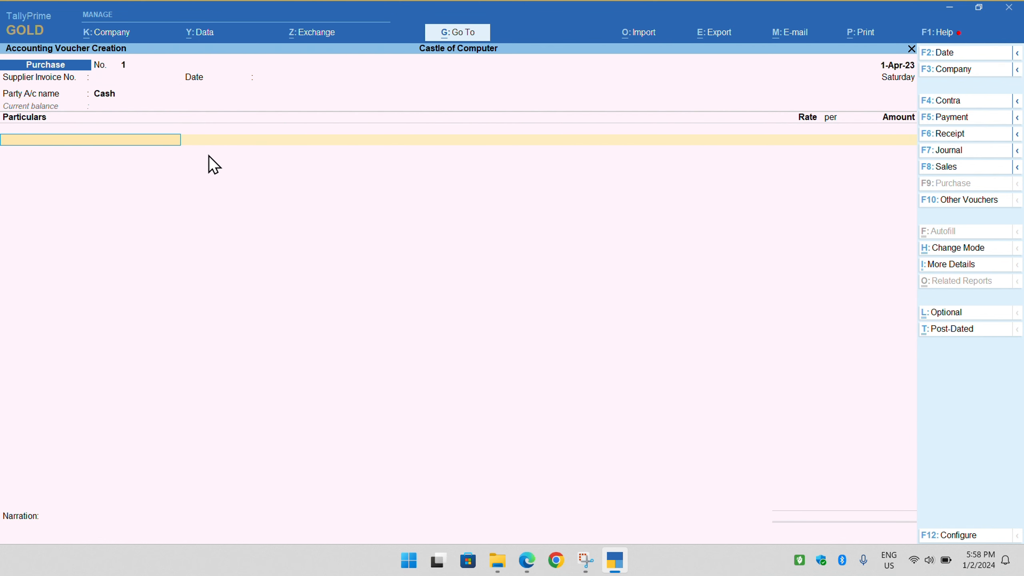
click(108, 96)
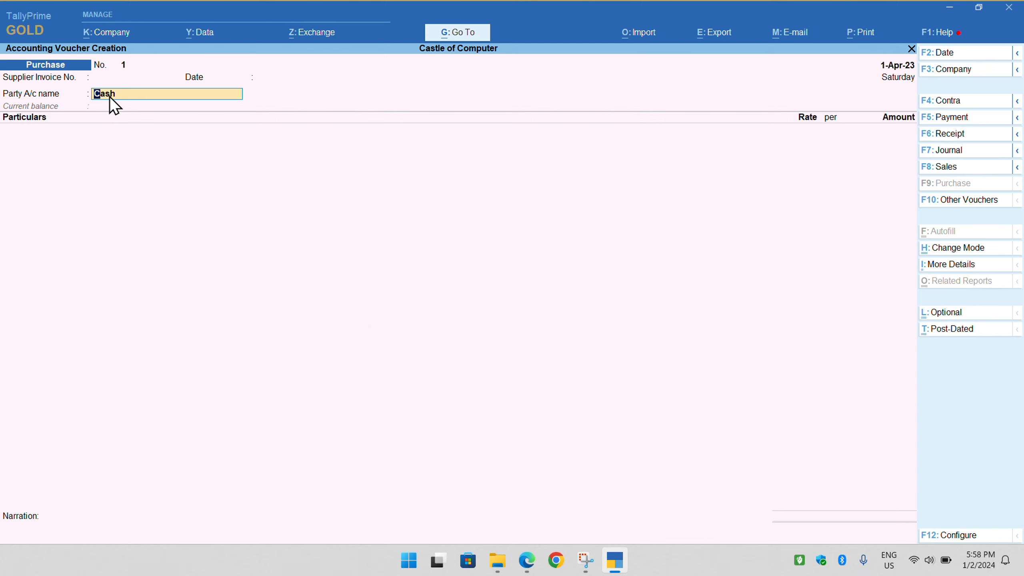
key(BackSpace)
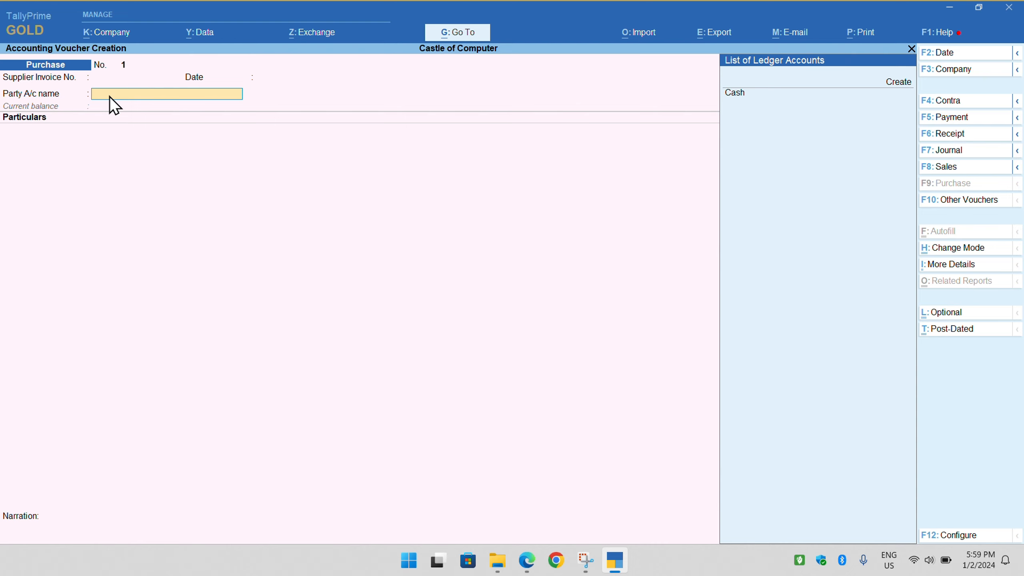
key(Escape)
key(y)
key(Up)
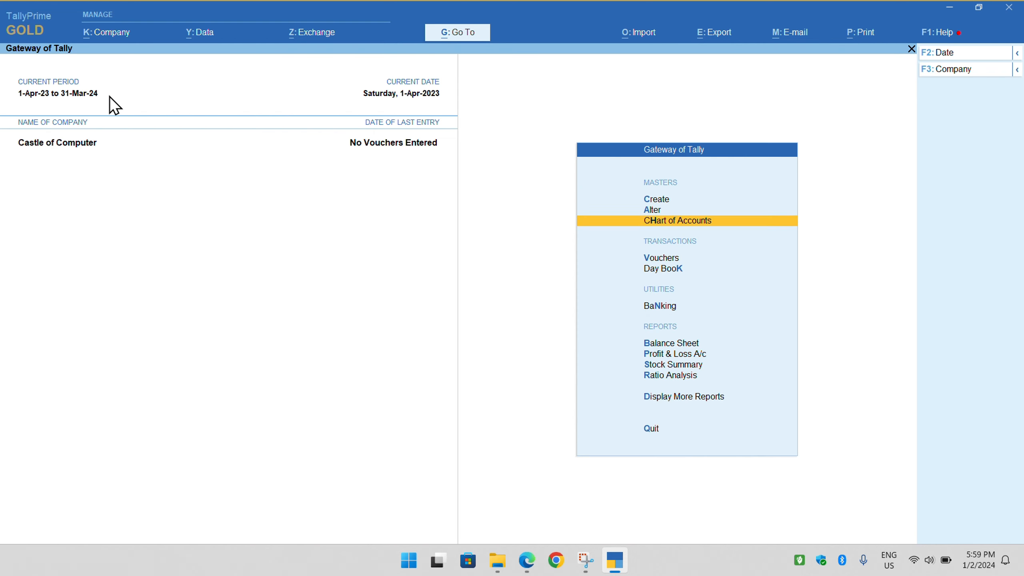
key(Up)
key(Up)
key(Return)
key(Down)
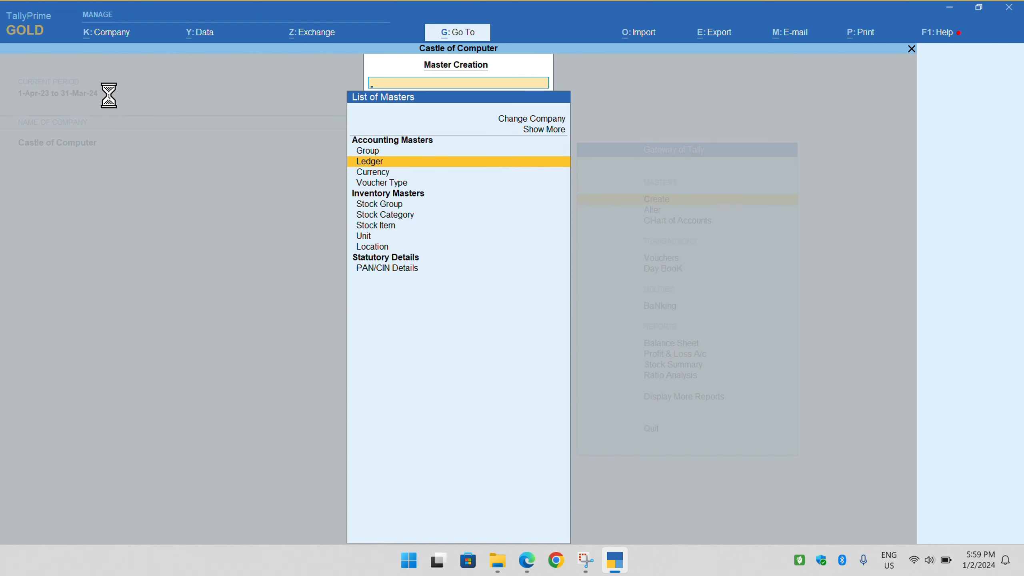
key(Return)
key(Escape)
key(y)
key(Escape)
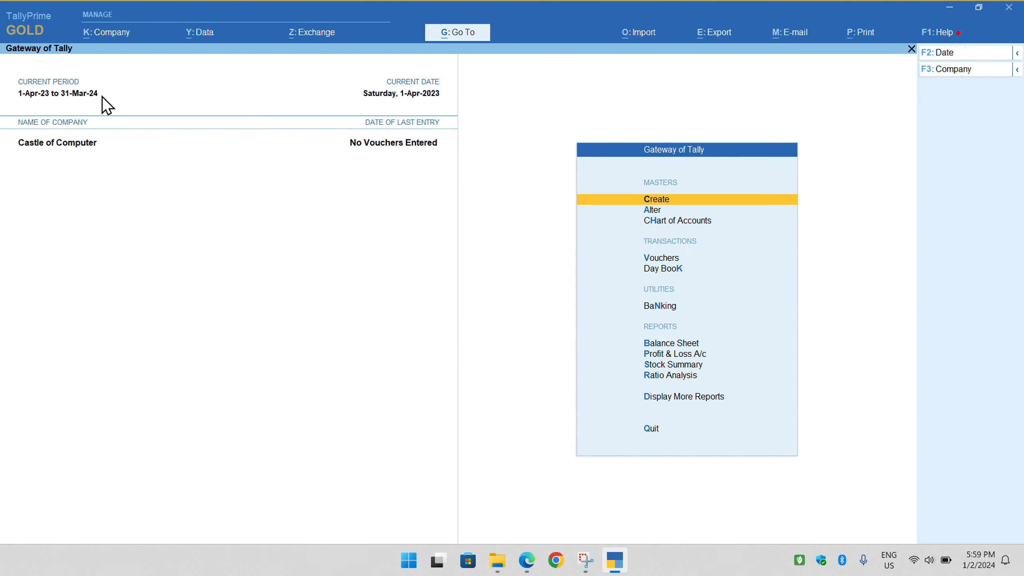
Step: Reopen the Purchase voucher and leave its supplier invoice number and date blank
key(Down)
key(Down)
key(Down)
key(Return)
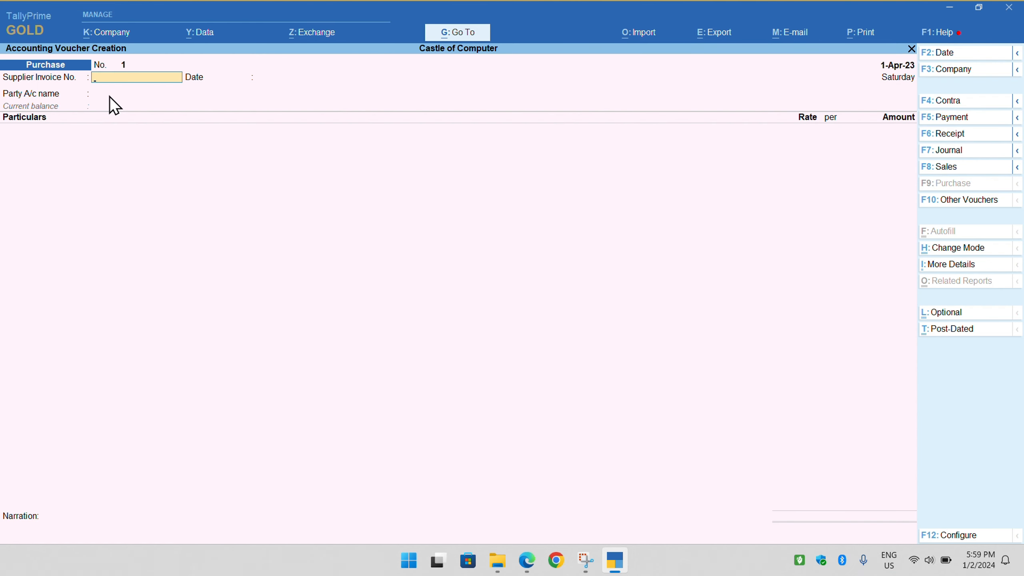
key(Return)
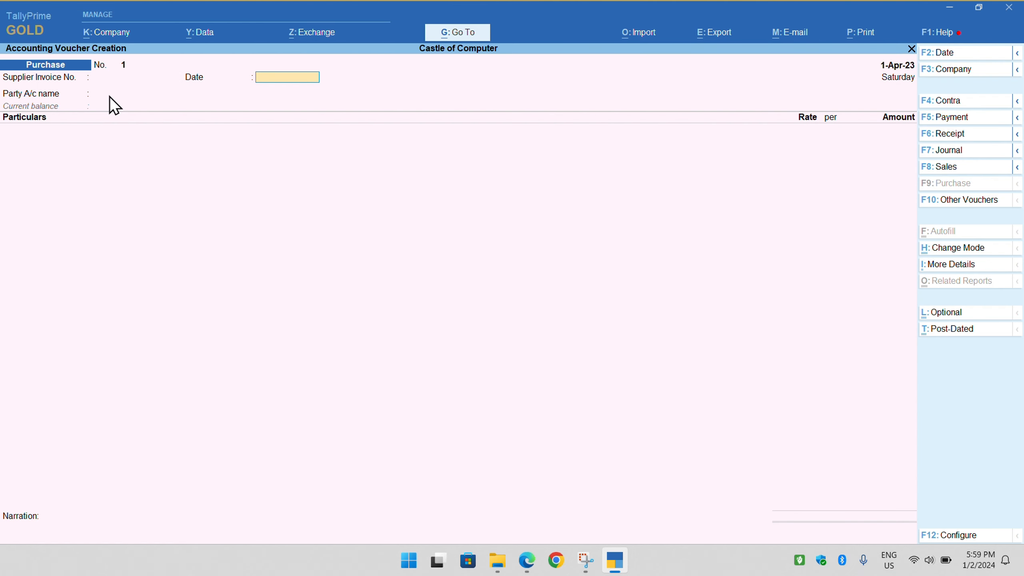
key(Return)
Step: Start a new ledger for the voucher's party account and name it Jk Enterprises, without an alias
key(Up)
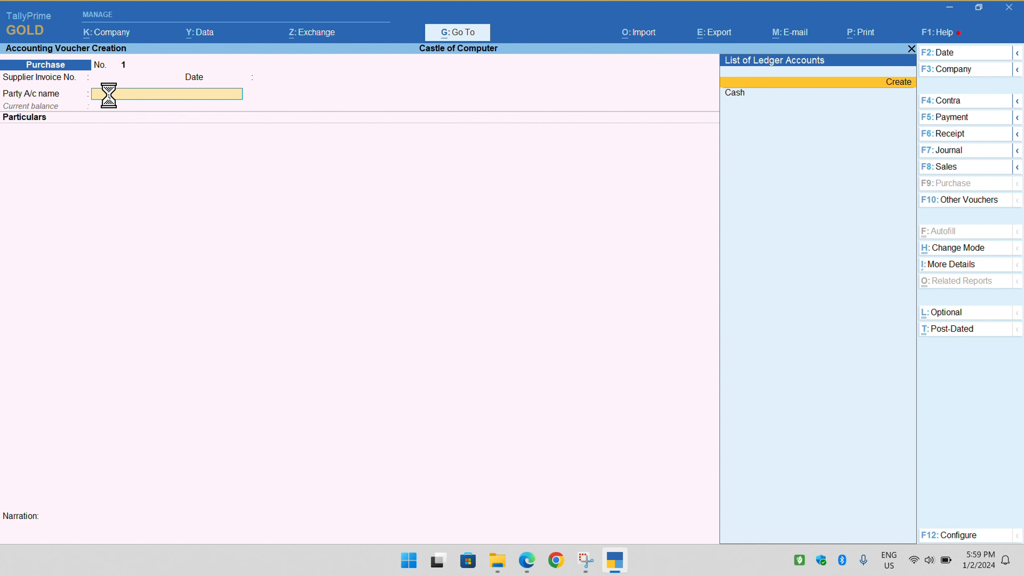
key(Return)
text(Jk Ent)
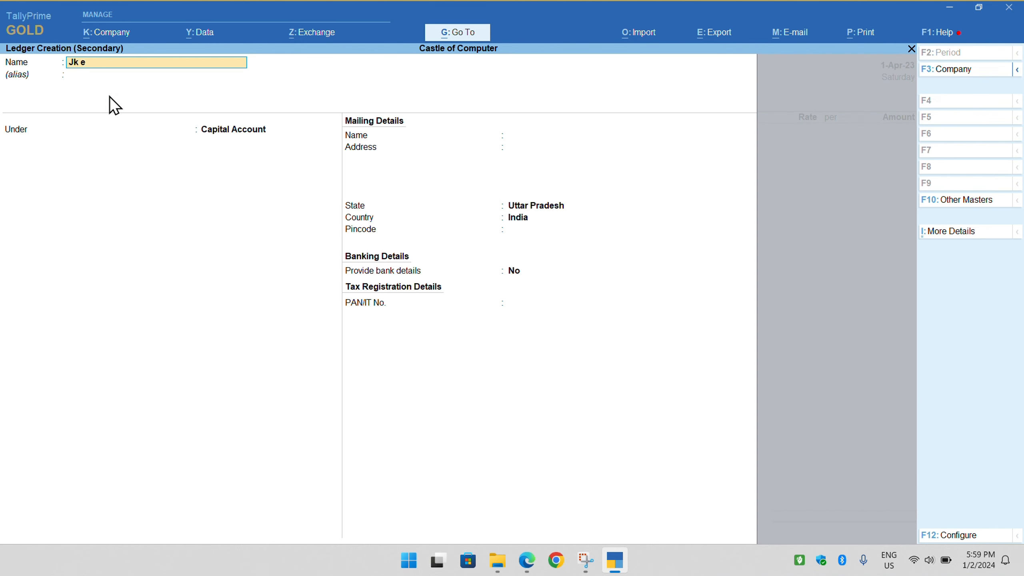
text(erprises)
key(Return)
key(Return)
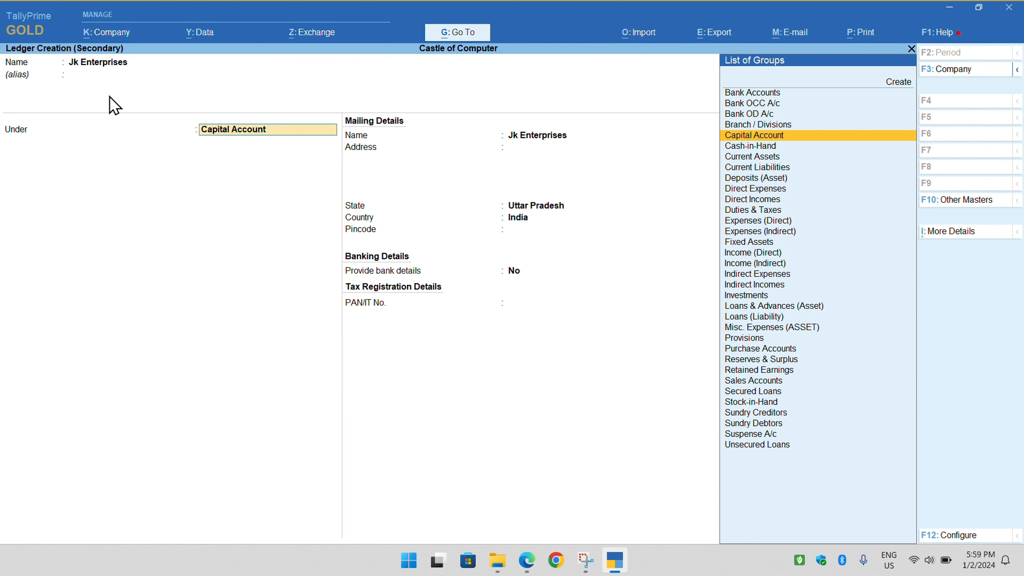
Step: Place the Jk Enterprises ledger under the Sundry Creditors group
key(Down)
key(Down)
key(Down)
key(Down)
key(Down)
key(Down)
key(Down)
key(Down)
key(Down)
key(Down)
key(Down)
key(Down)
key(Down)
key(Down)
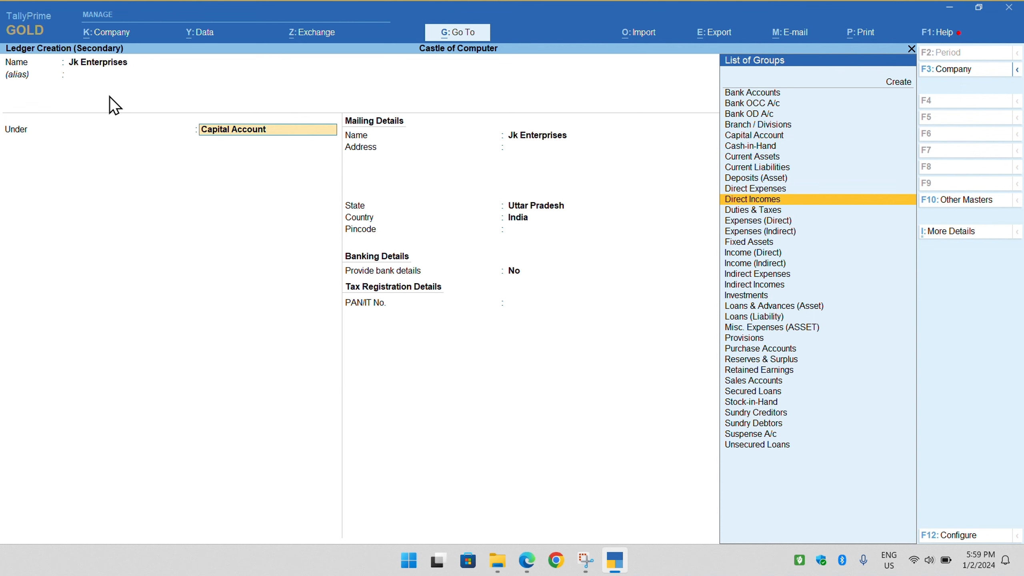
key(Down)
key(Down)
key(Down)
key(Down)
key(Down)
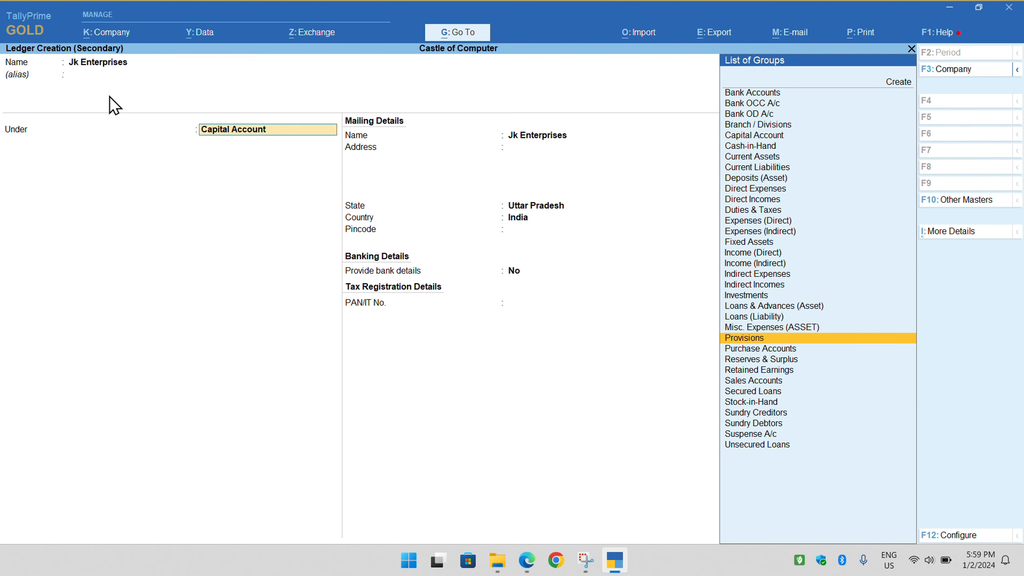
key(Down)
key(Down)
key(Down)
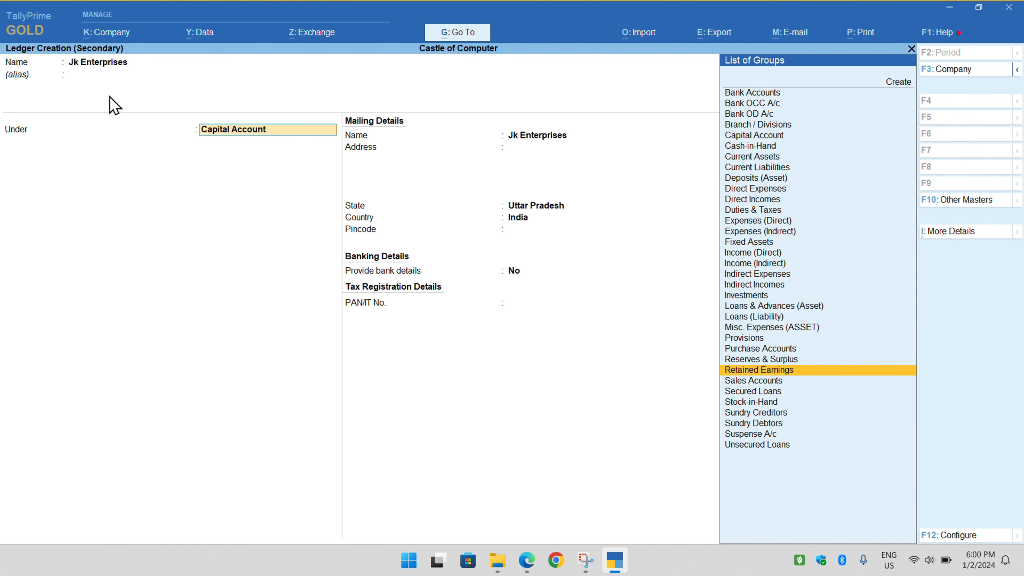
key(Down)
key(Down)
key(Down)
key(Down)
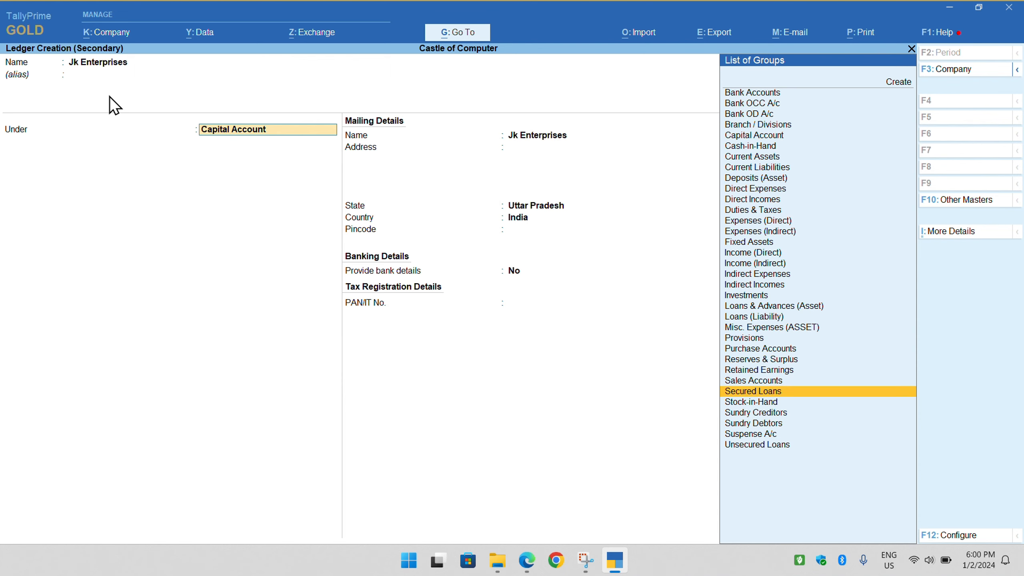
key(Return)
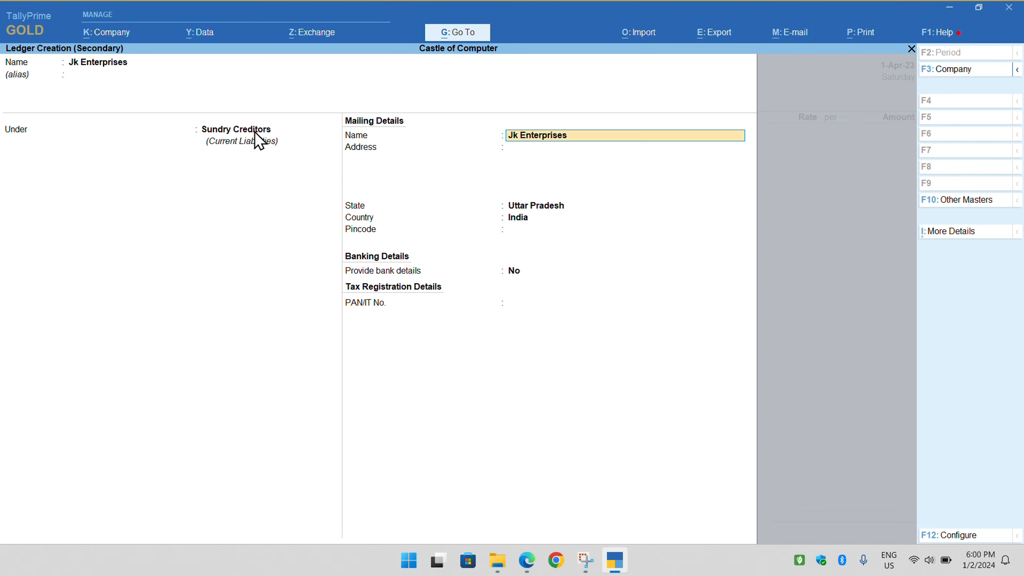
Step: Keep the supplier ledger's default mailing details, with state Uttar Pradesh and no bank details, and save it as the voucher's party
key(Return)
key(Return)
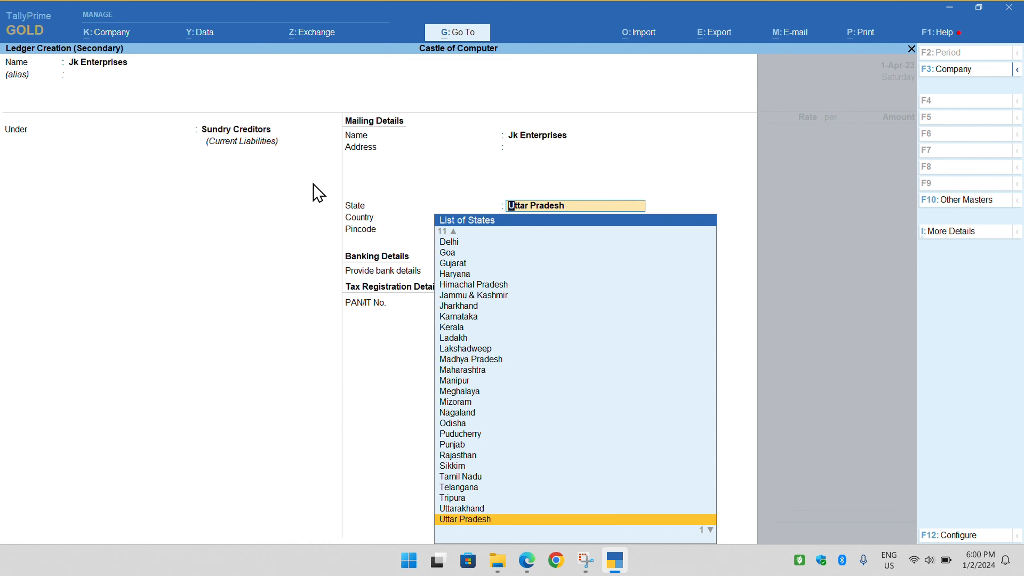
key(Return)
key(Return)
key(Return)
key(Return)
key(Return)
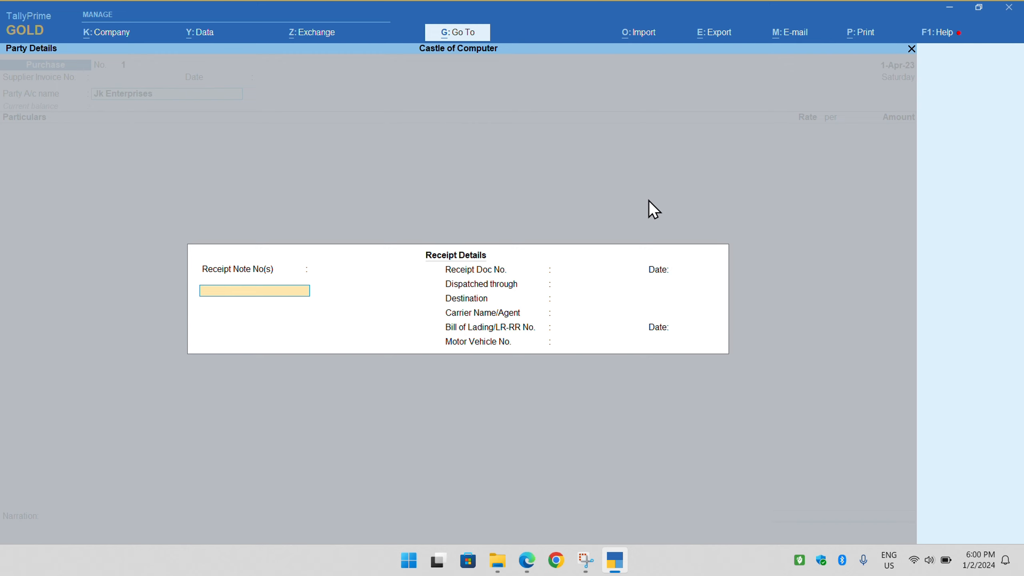
Step: Leave the voucher's receipt details blank and accept the party details with Jk Enterprises as supplier
key(Return)
key(Return)
key(Return)
key(Return)
key(Return)
key(Return)
key(Return)
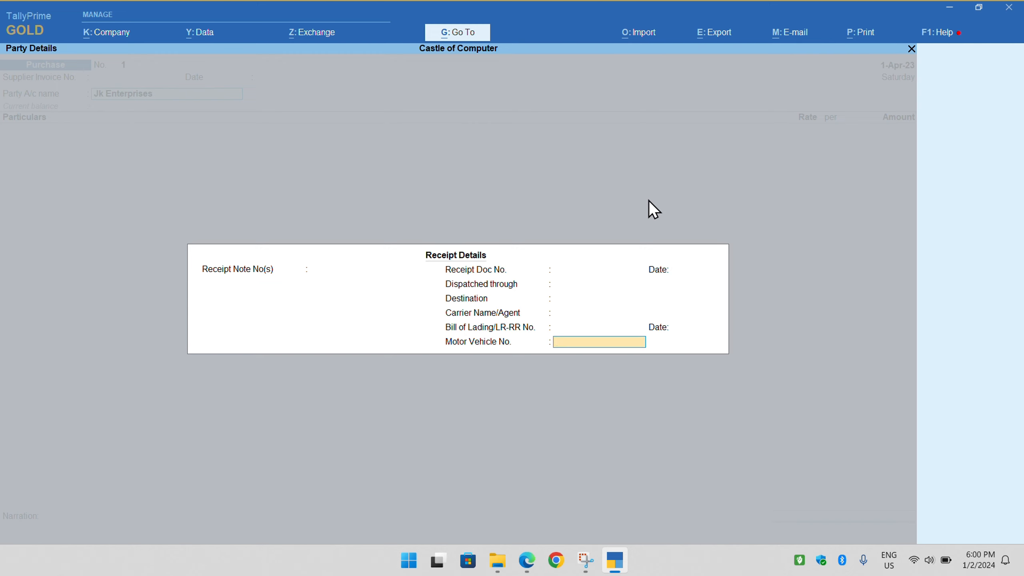
key(Return)
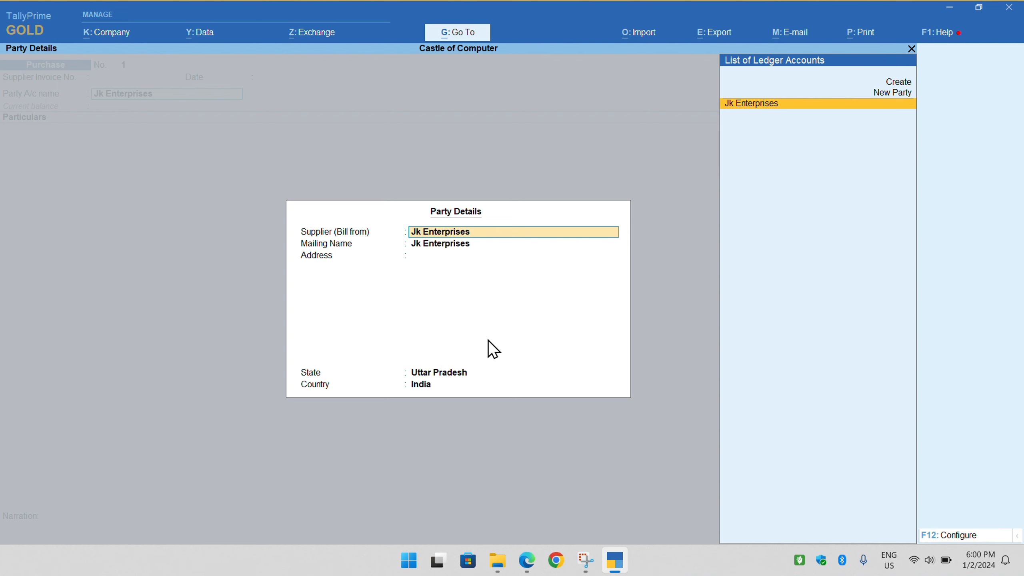
key(Return)
key(Return)
key(Return)
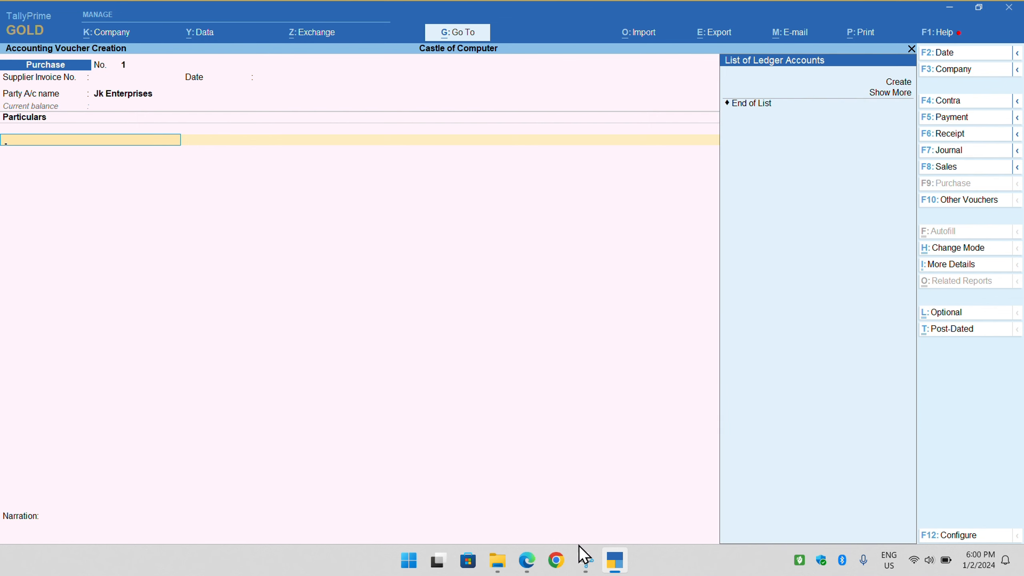
Step: Examine the services listed in the assignment PDF, starting with JK Enterprises' Cleaning services, and return to TallyPrime's purchase voucher
click(533, 559)
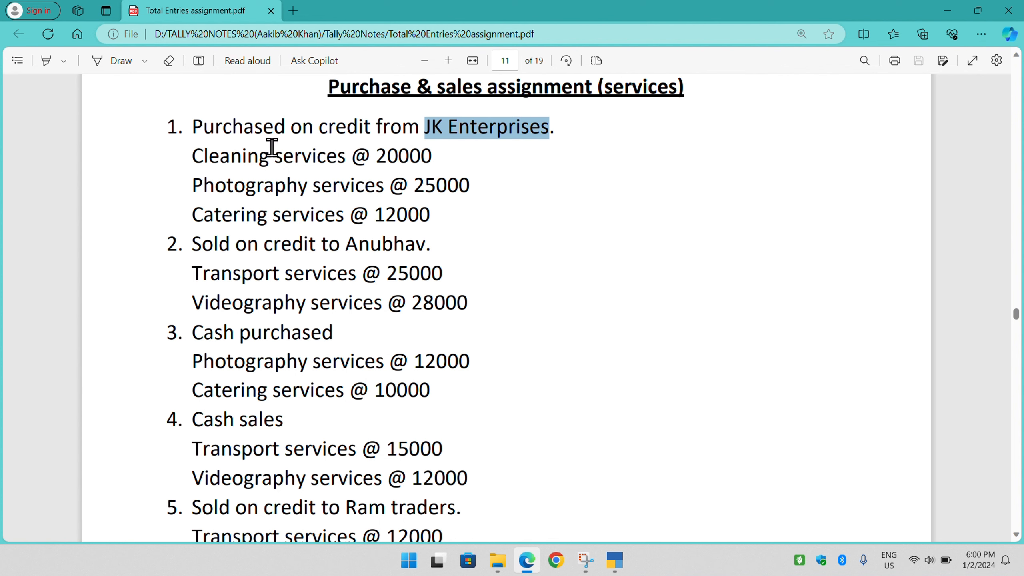
drag(197, 156, 346, 151)
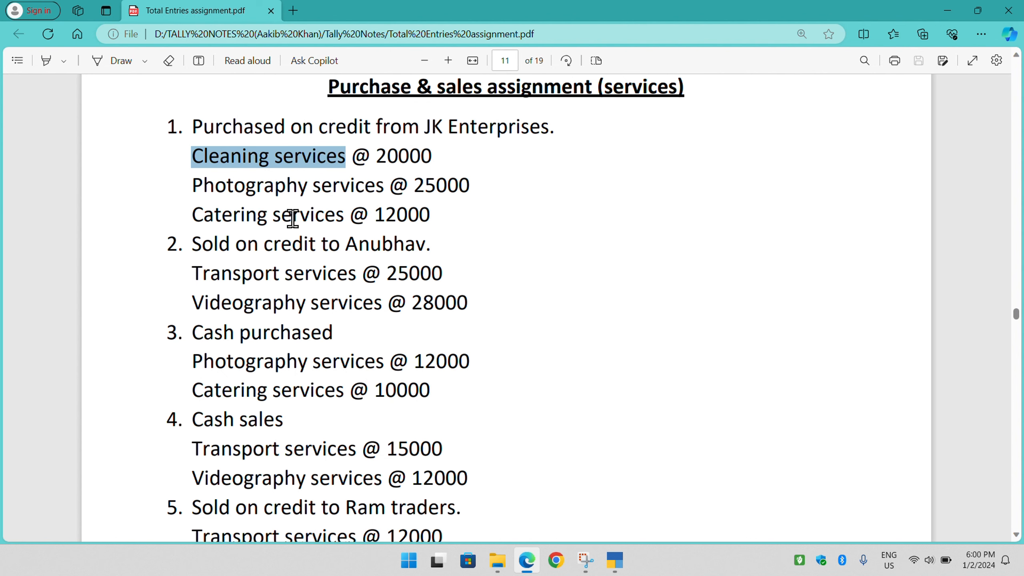
scroll(345, 367, down, 5)
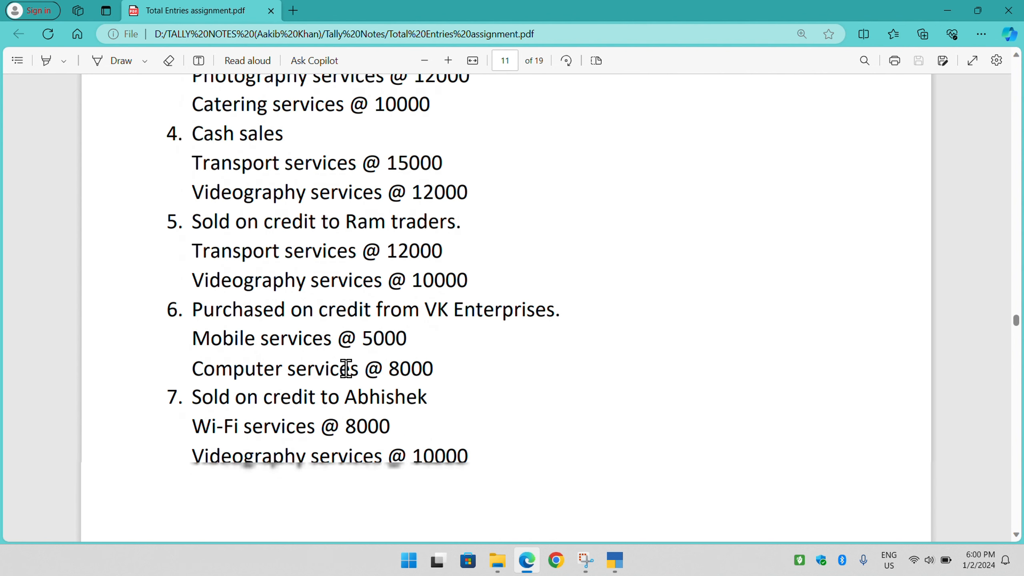
scroll(346, 369, down, 3)
scroll(346, 369, up, 5)
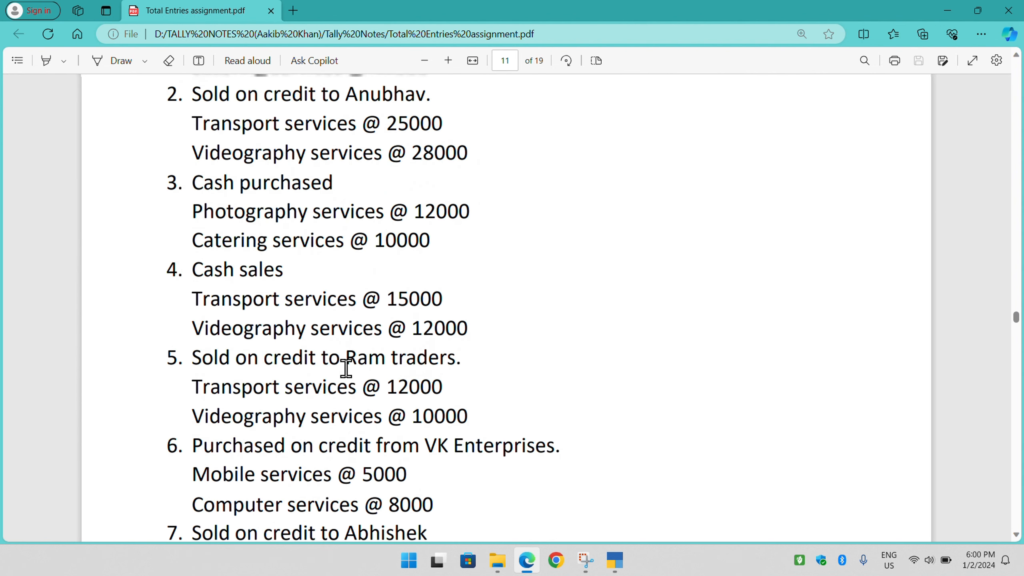
scroll(346, 368, up, 3)
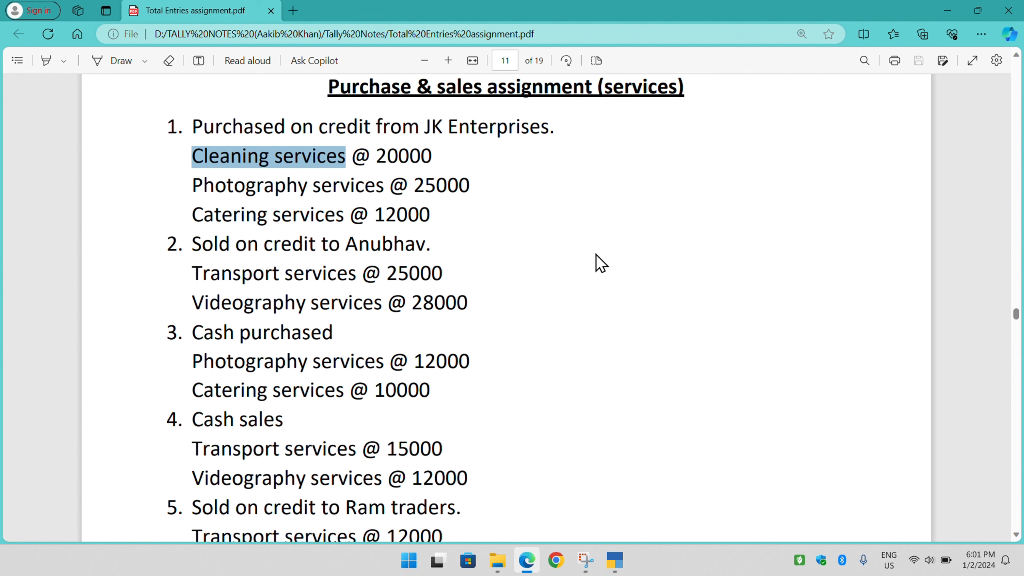
click(354, 198)
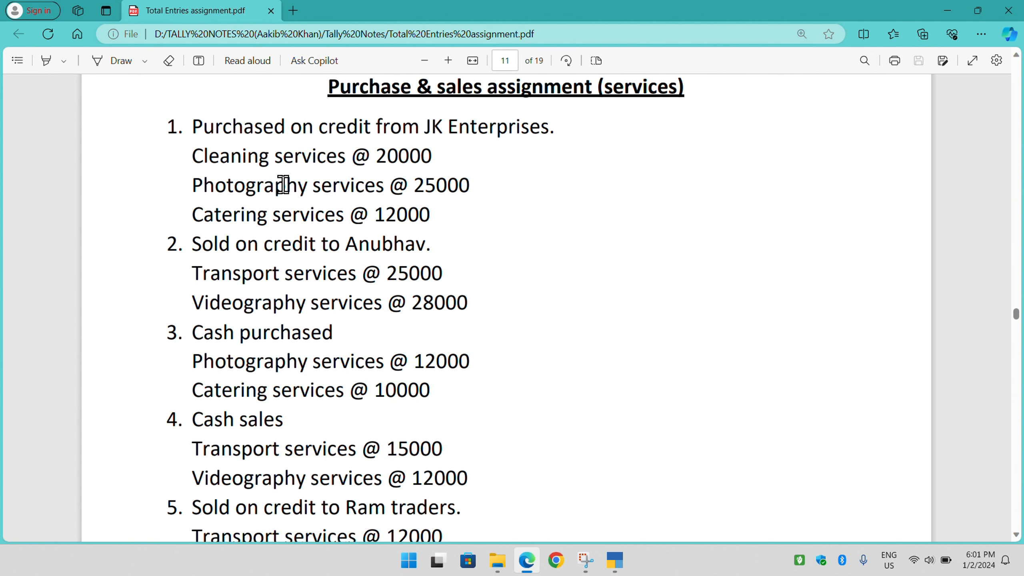
click(616, 560)
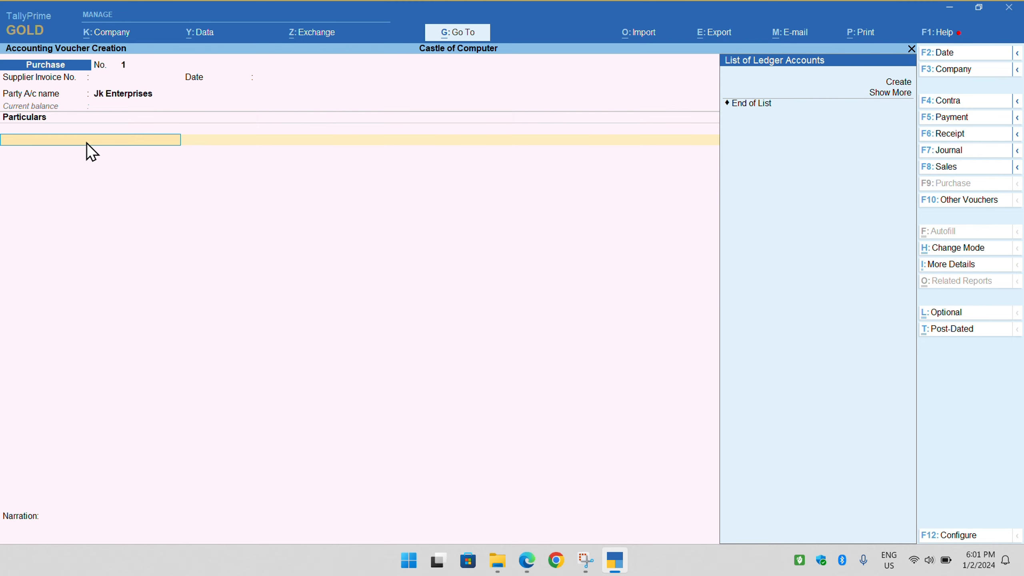
Step: Start a new ledger for the voucher's first particulars line and name it Cleaning Services, without an alias
click(896, 83)
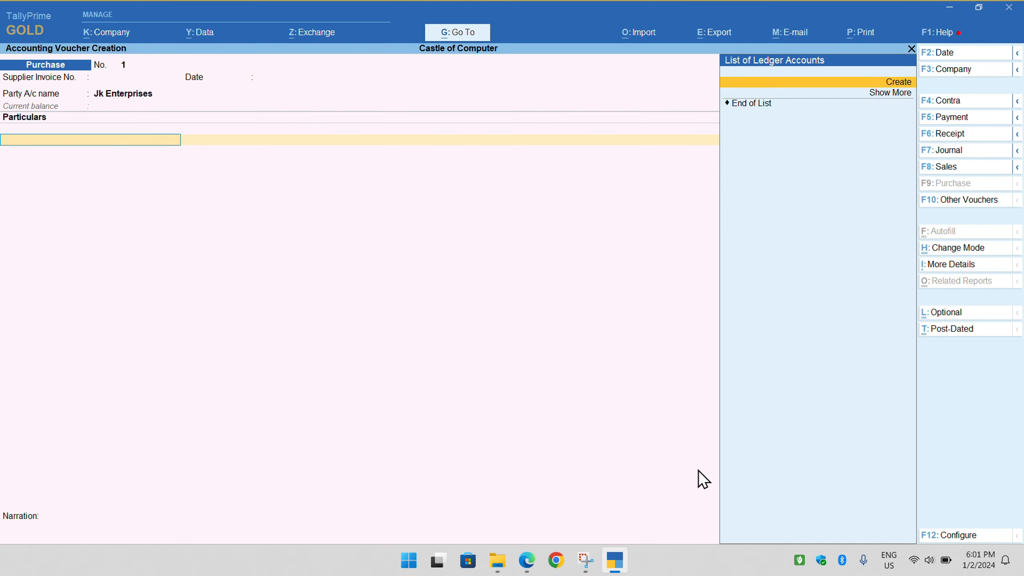
key(Return)
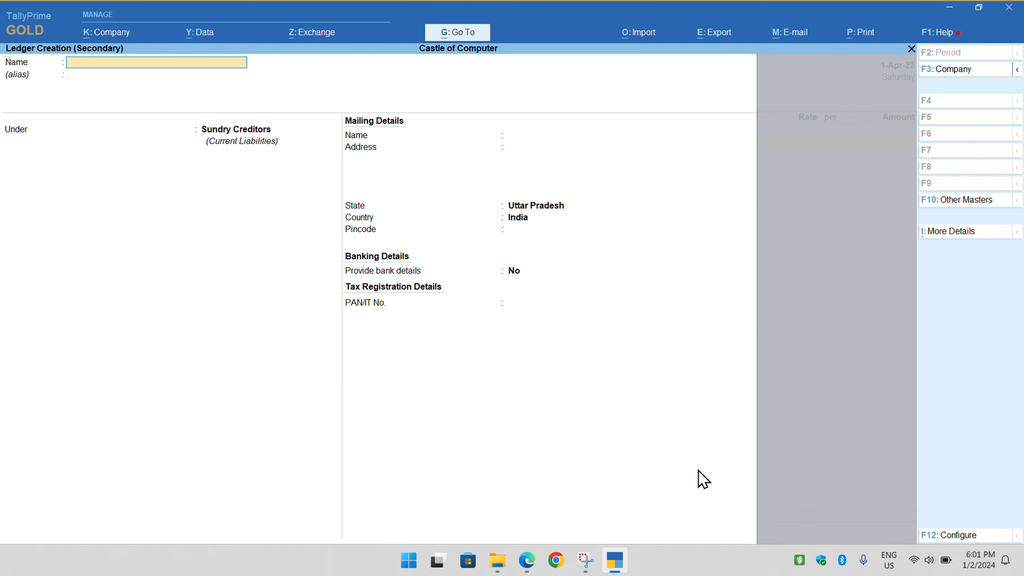
text(Cleaning Services)
key(Return)
key(Return)
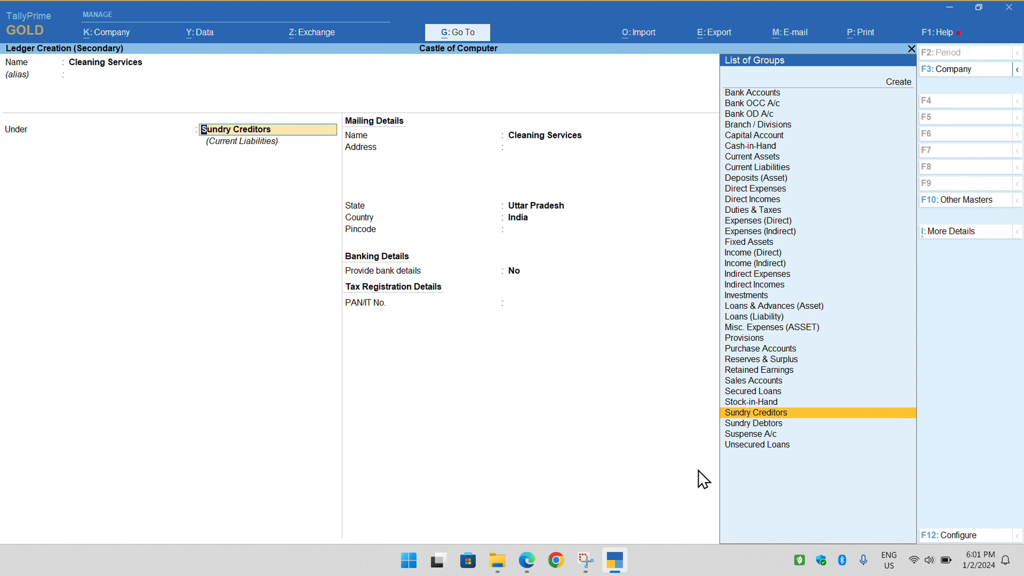
Step: Place the Cleaning Services ledger under Indirect Expenses and set its type of ledger to Not Applicable
text(In)
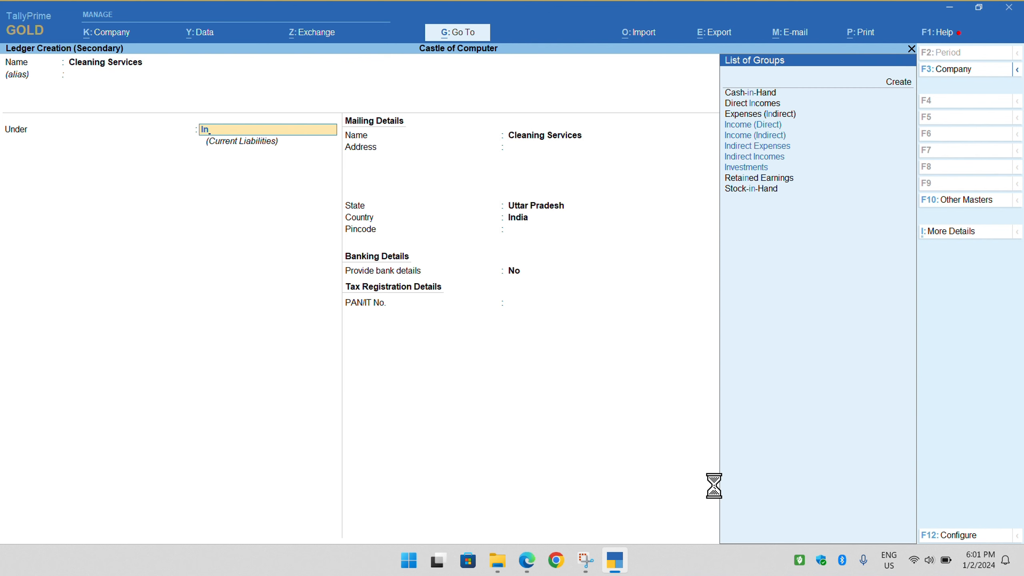
text(d)
key(Down)
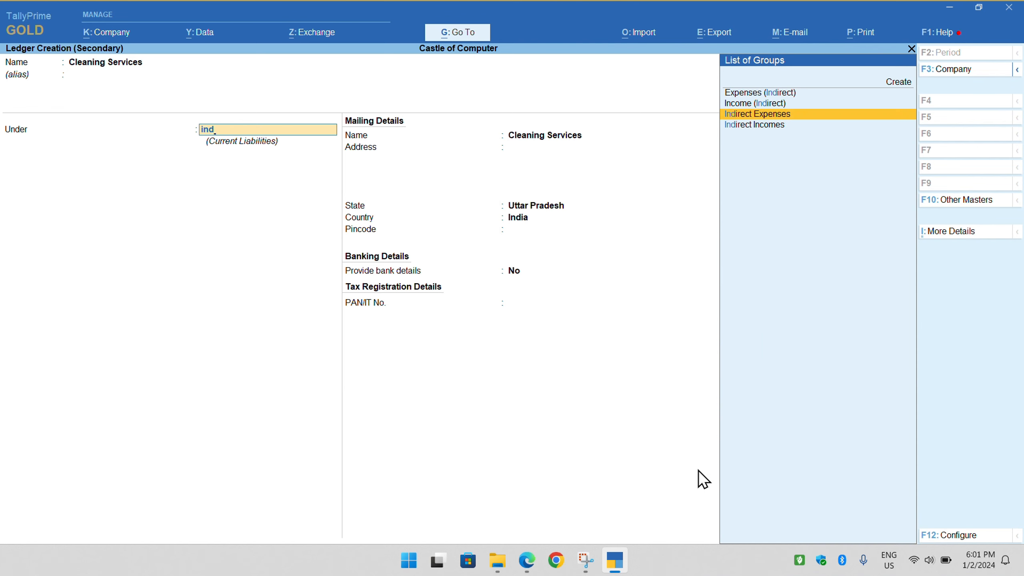
key(Return)
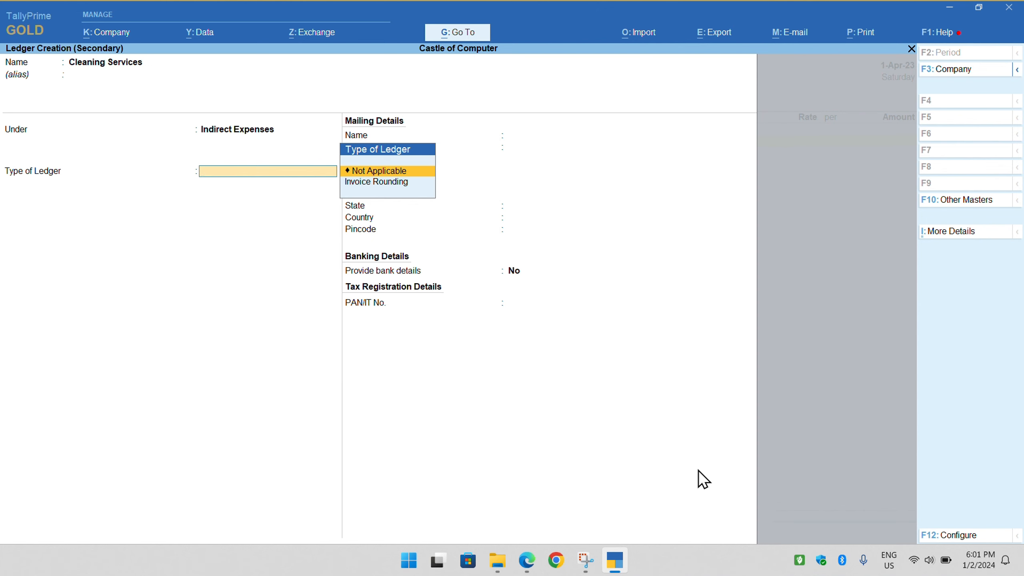
key(Return)
key(Return)
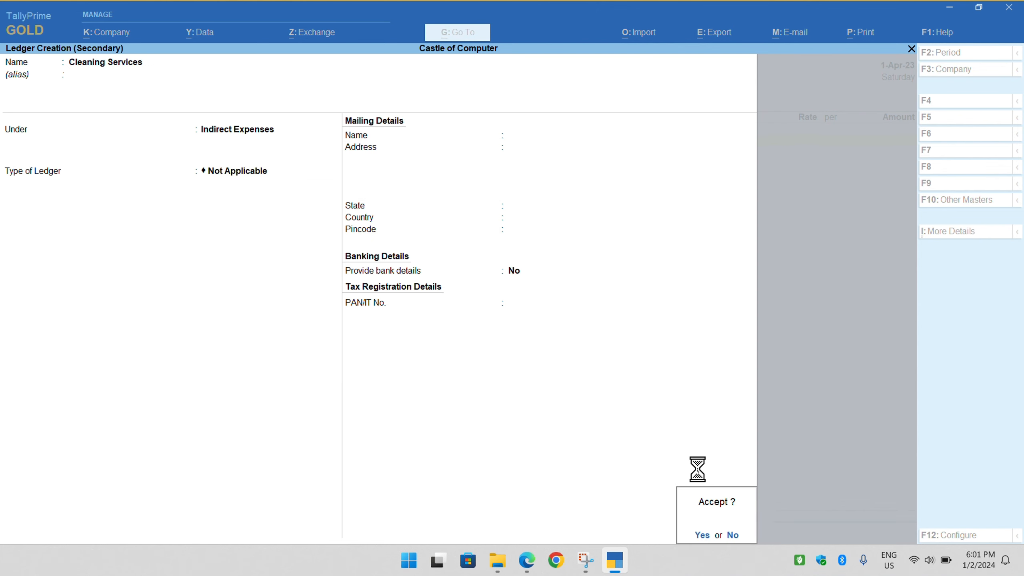
Step: Save the Cleaning Services ledger, check its price in the assignment PDF and enter 20000 as its amount in the purchase voucher
key(Return)
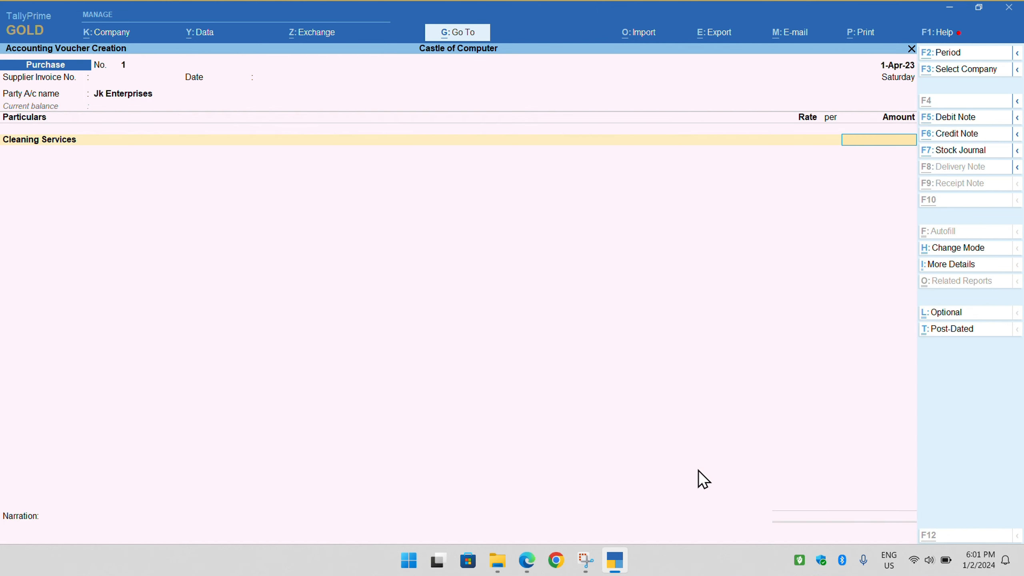
key(alt+Tab)
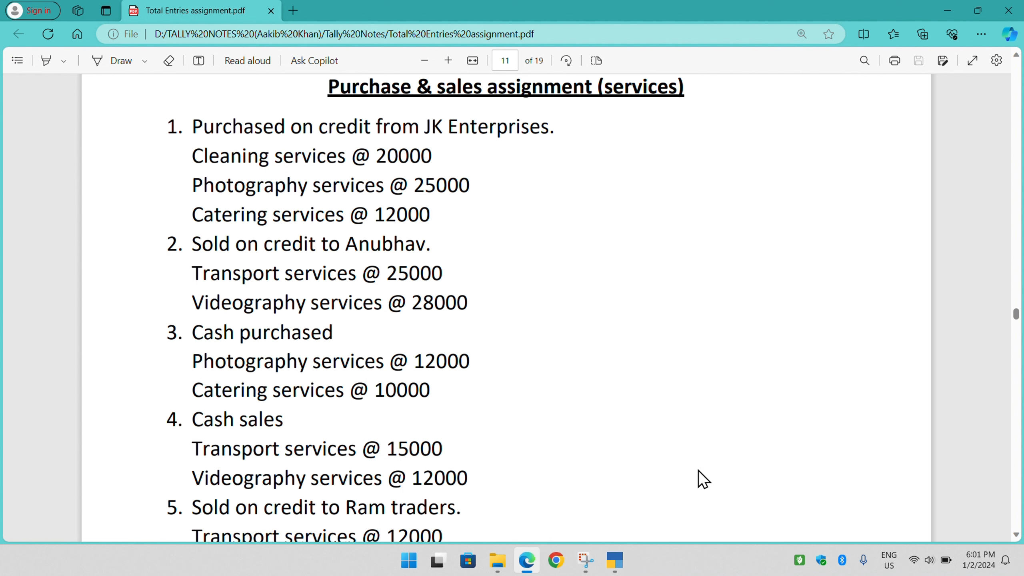
key(alt+Tab)
key(Return)
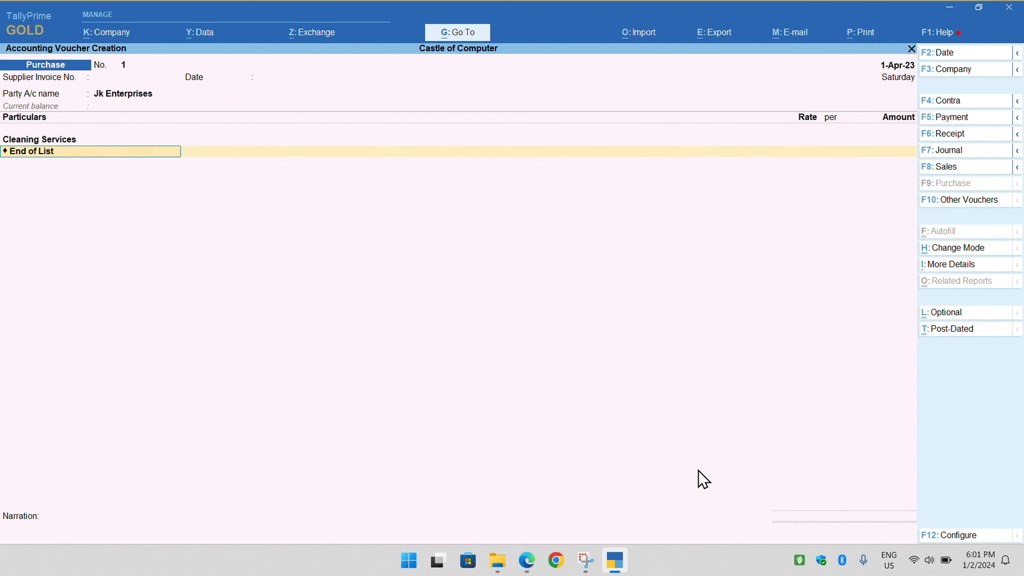
key(BackSpace)
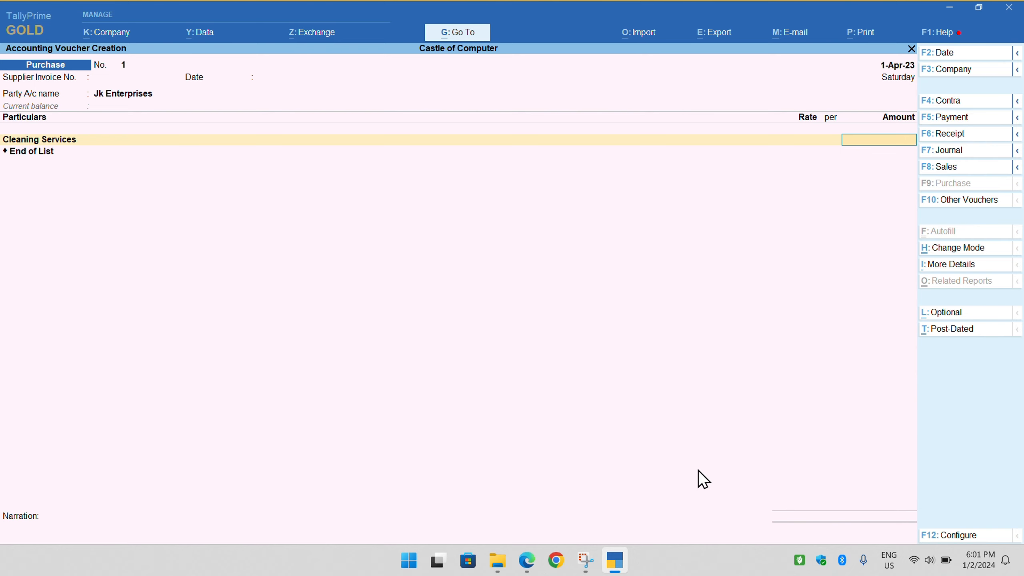
text(20000)
key(Return)
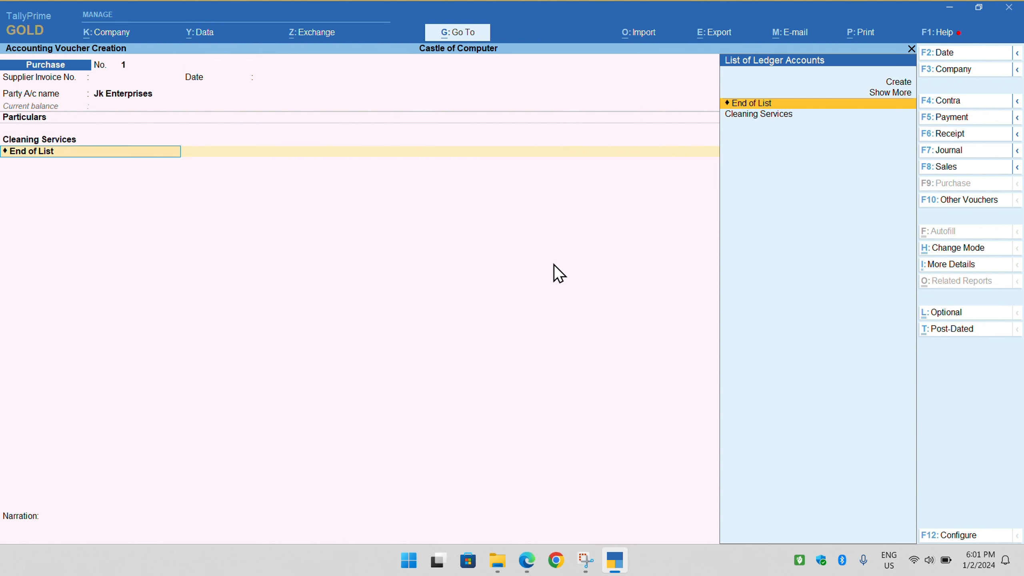
Step: Examine the remaining JK Enterprises services and their prices in the assignment PDF, and return to TallyPrime's purchase voucher
key(alt+Tab)
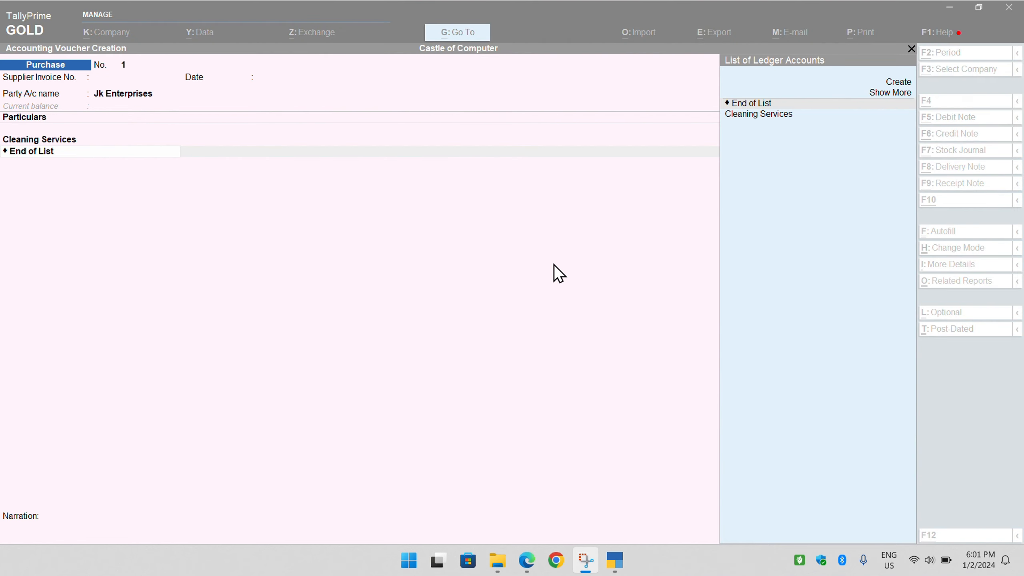
key(alt+Tab)
key(alt+Tab)
key(alt+Tab)
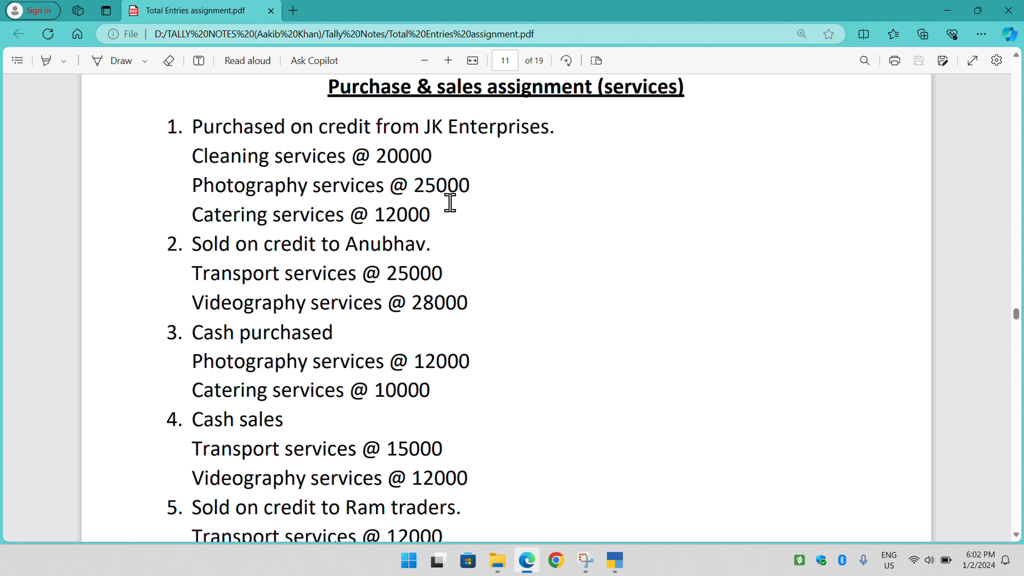
ctrl+scroll(451, 203, up, 2)
ctrl+scroll(446, 215, down, 1)
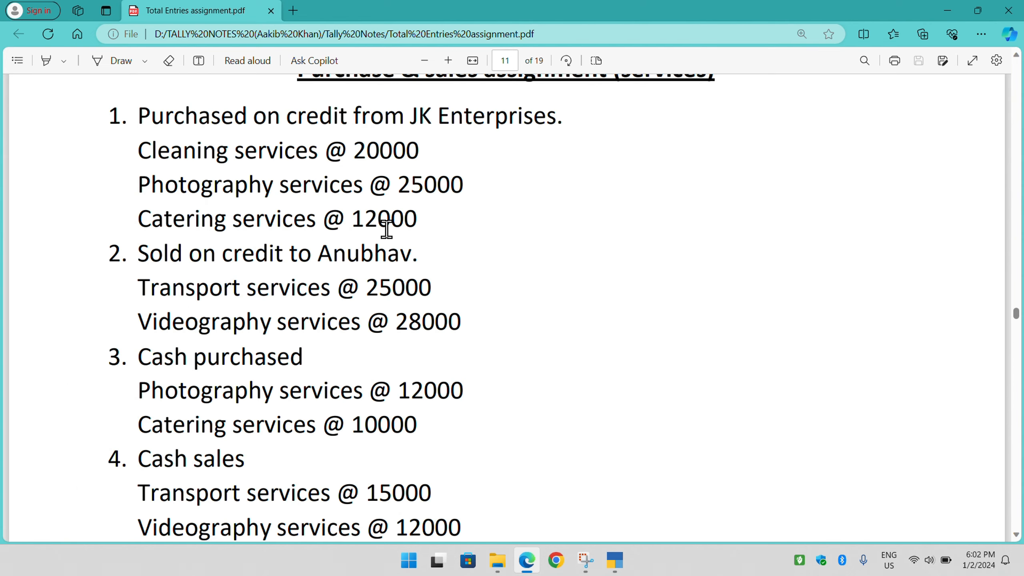
scroll(387, 229, up, 2)
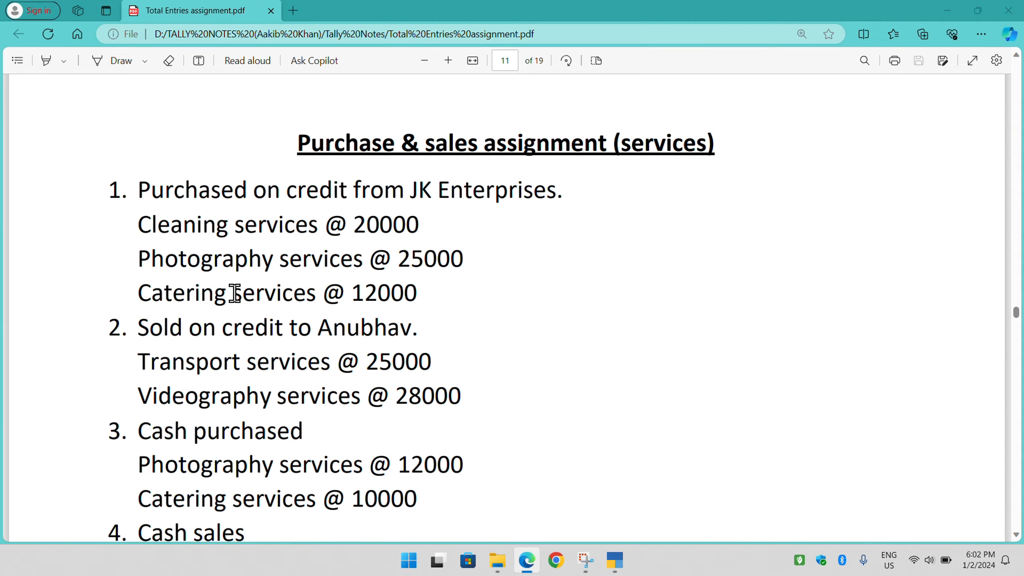
key(alt+Tab)
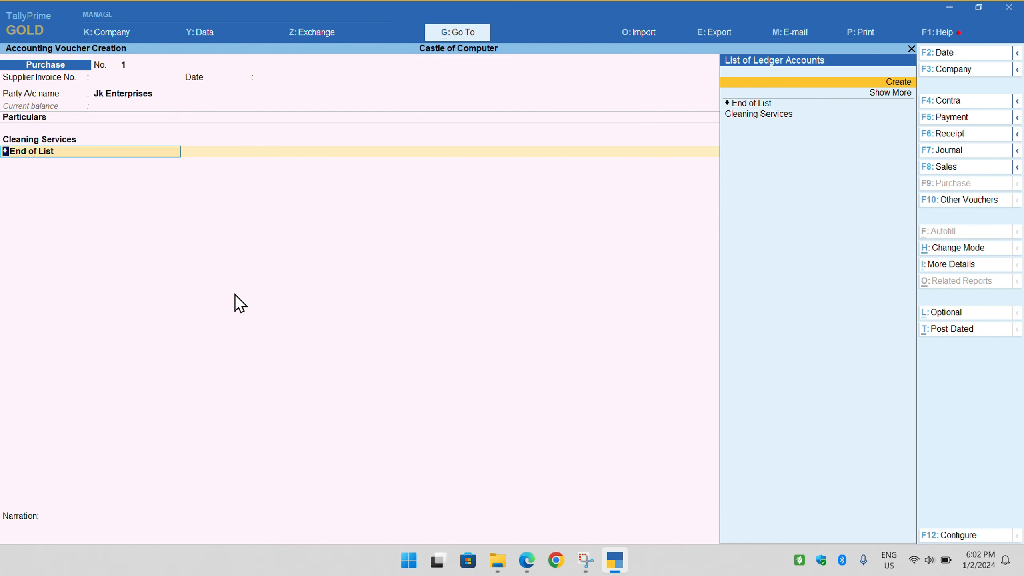
Step: Start a new ledger for the voucher's second particulars line and name it Photography Services, without an alias
key(Return)
text(Phot)
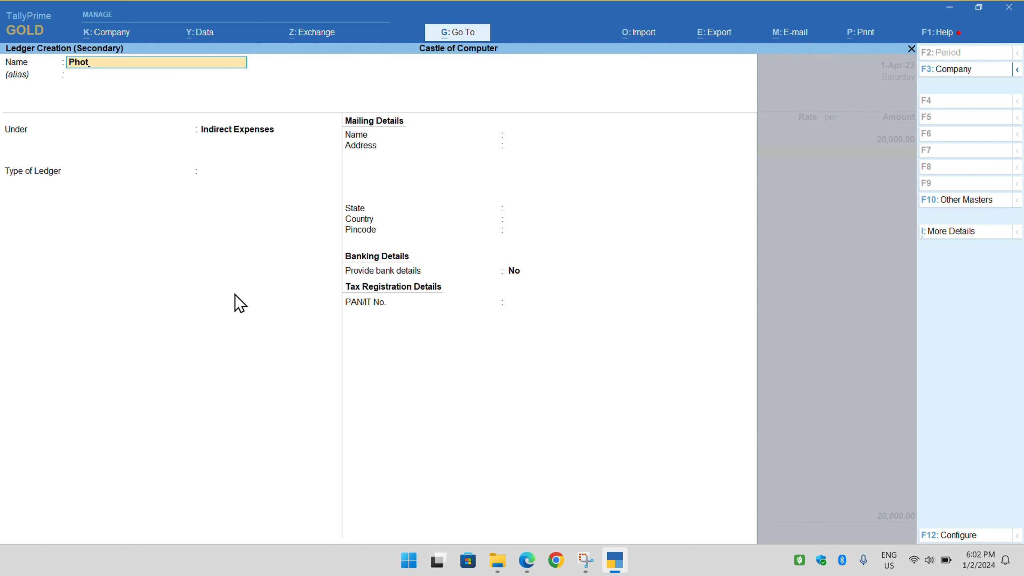
text(ography Service)
key(Return)
key(Return)
Step: Place the Photography Services ledger under Indirect Expenses with type of ledger Not Applicable and no bank details, and save it
key(Return)
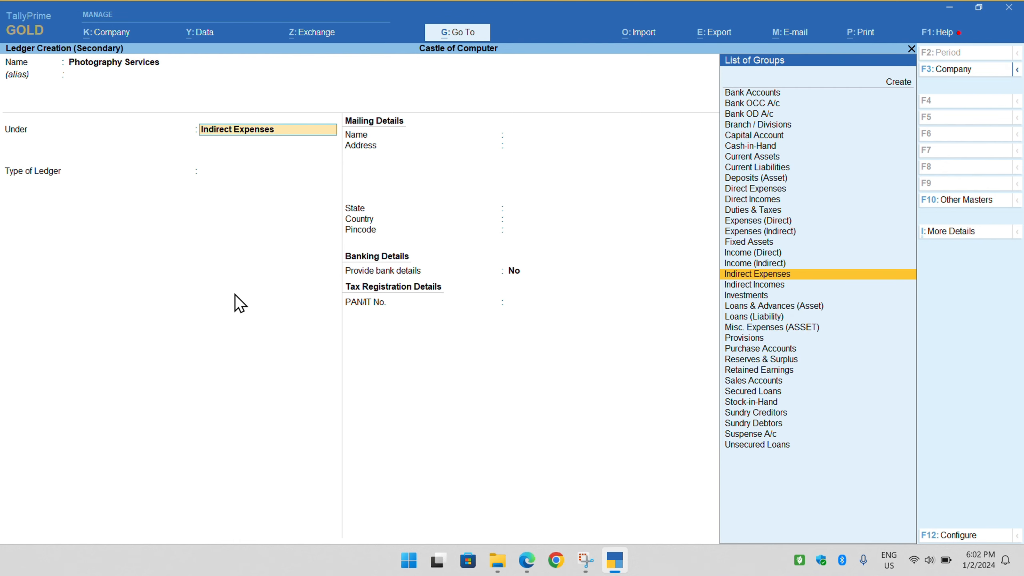
key(Return)
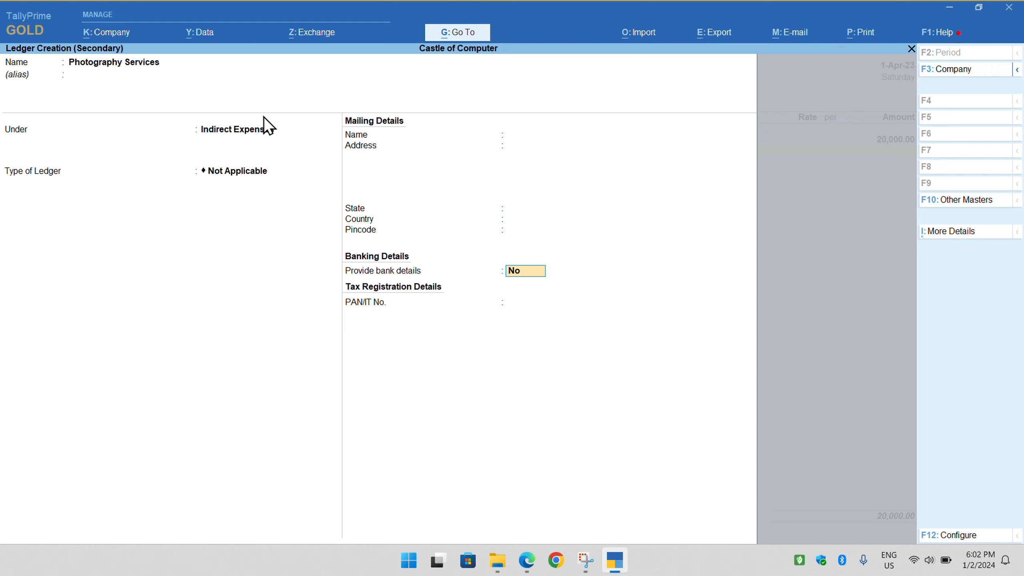
key(Return)
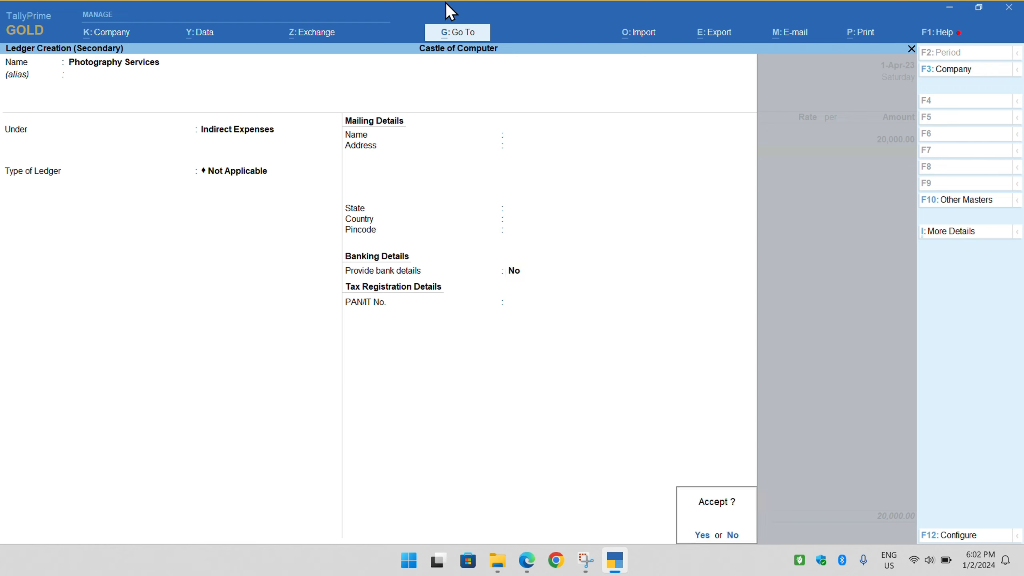
key(Return)
key(Return)
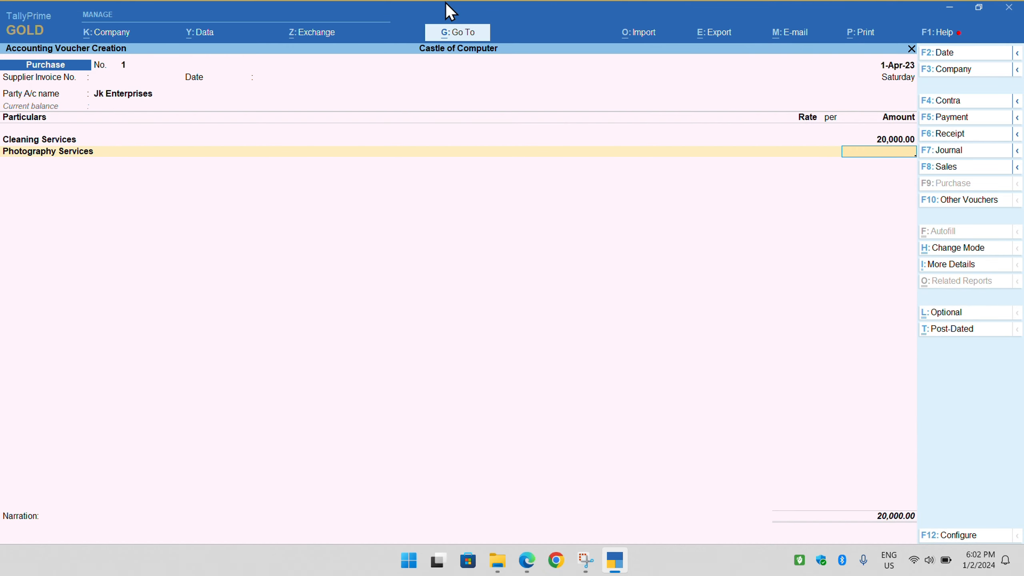
Step: Enter 25000 as the Photography Services amount, checking it against the assignment PDF
text(25000)
key(ctrl)
key(alt+Tab)
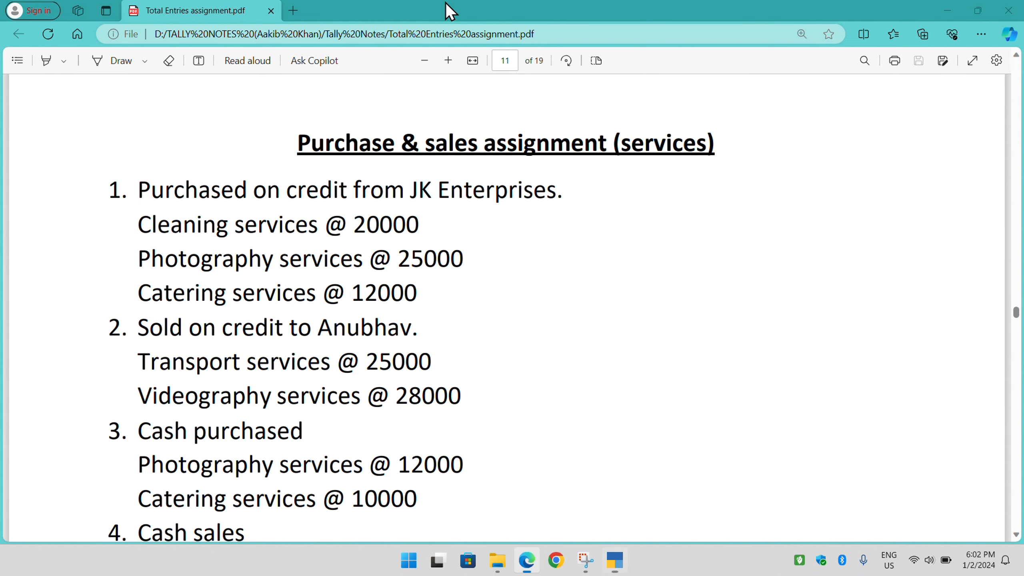
key(alt+Tab)
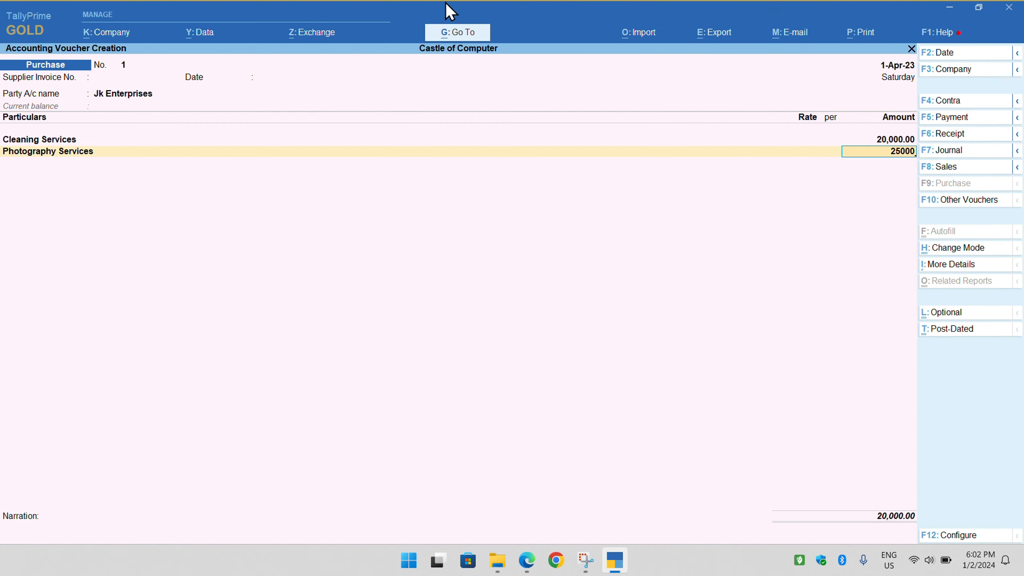
key(Return)
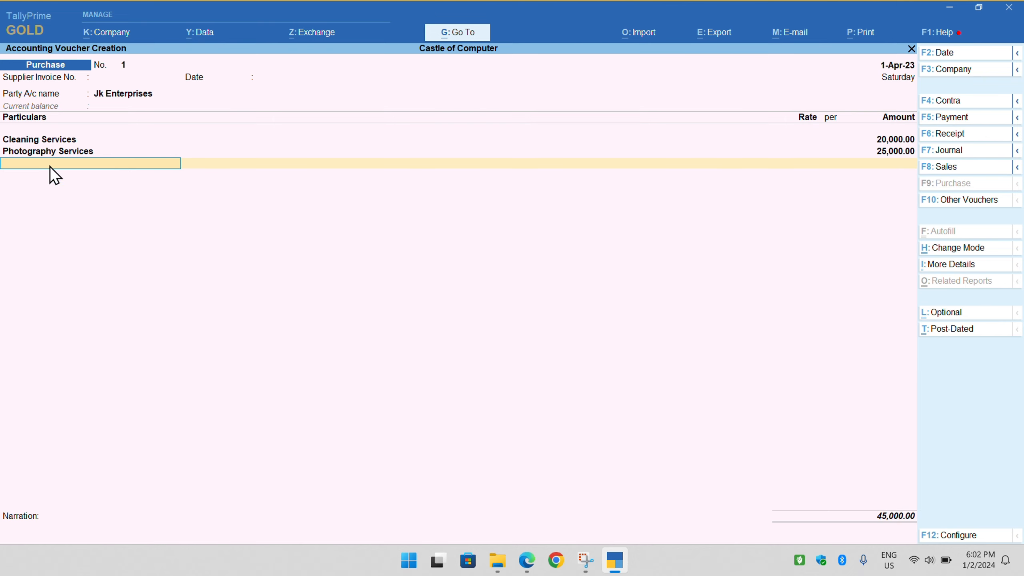
Step: Start creating a new ledger for the purchase voucher's third particulars line
click(26, 164)
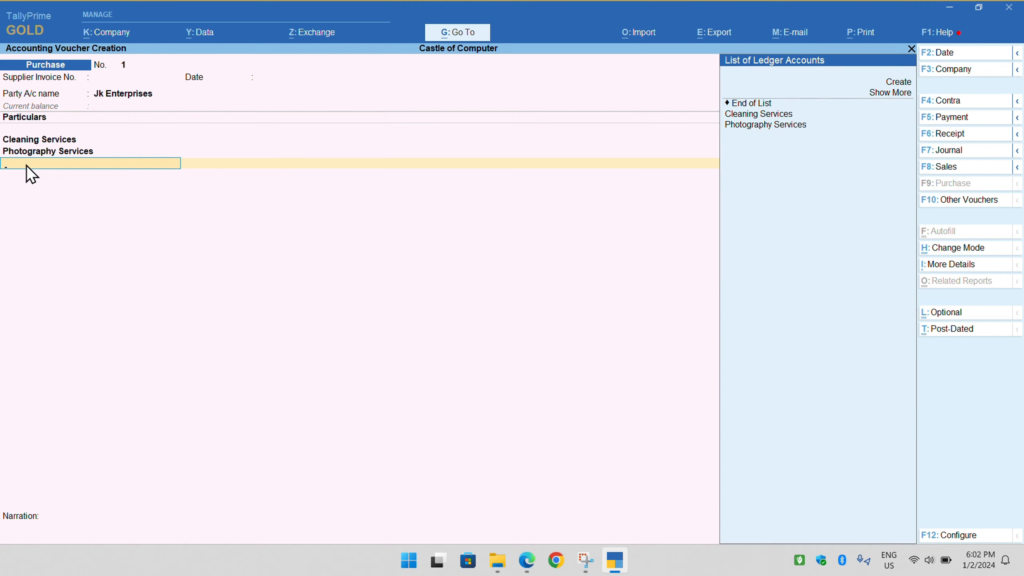
key(Down)
key(Down)
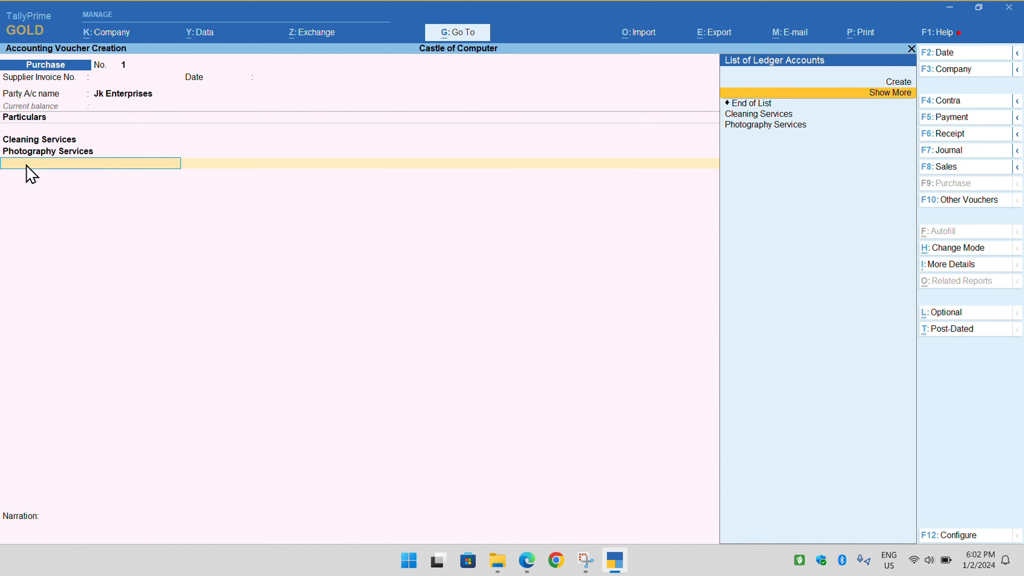
key(Up)
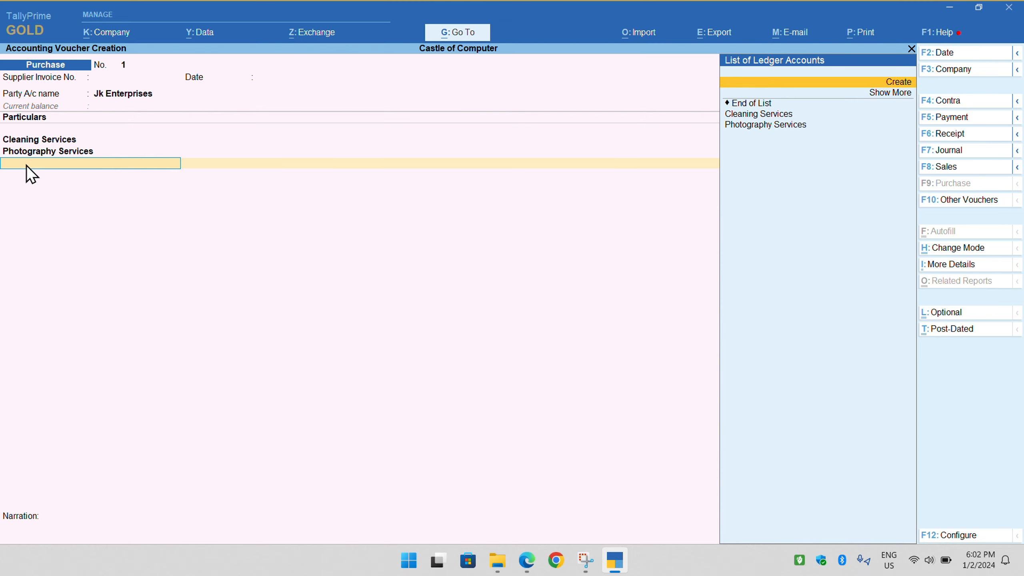
key(Return)
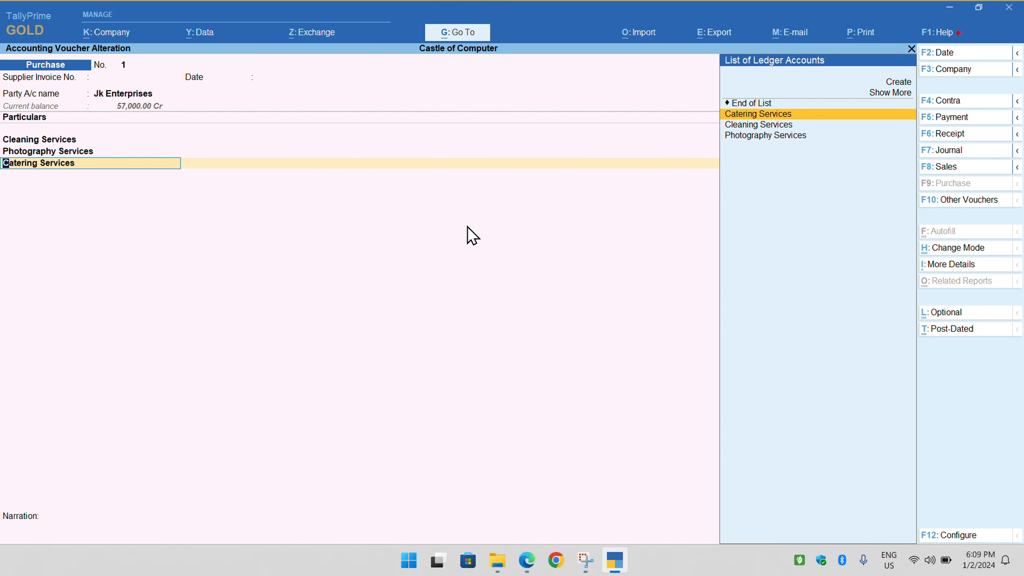
Step: Accept Catering Services at 12,000.00 as the third line, leave the narration blank and save the purchase voucher
key(Return)
key(Return)
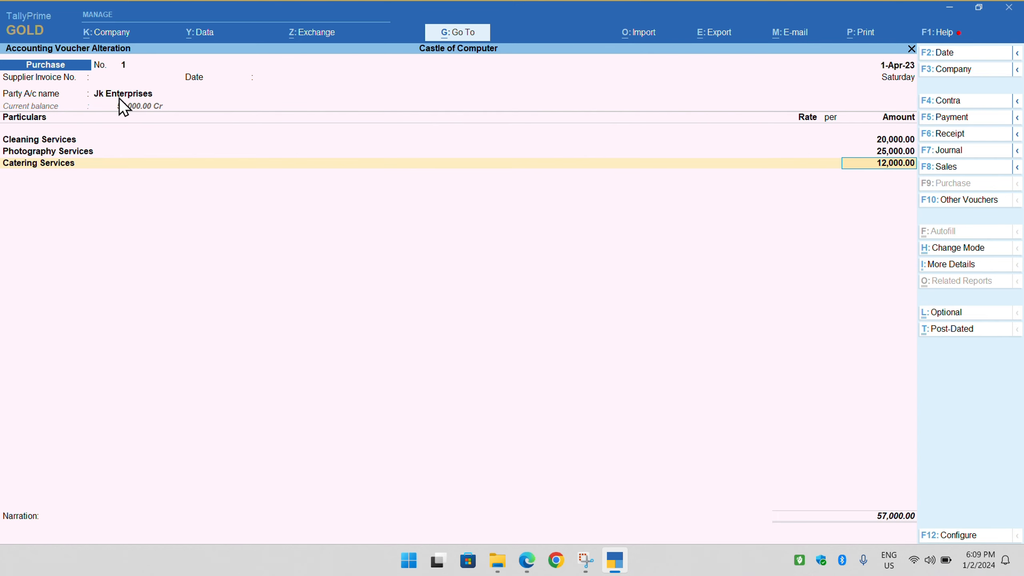
key(Return)
key(Return)
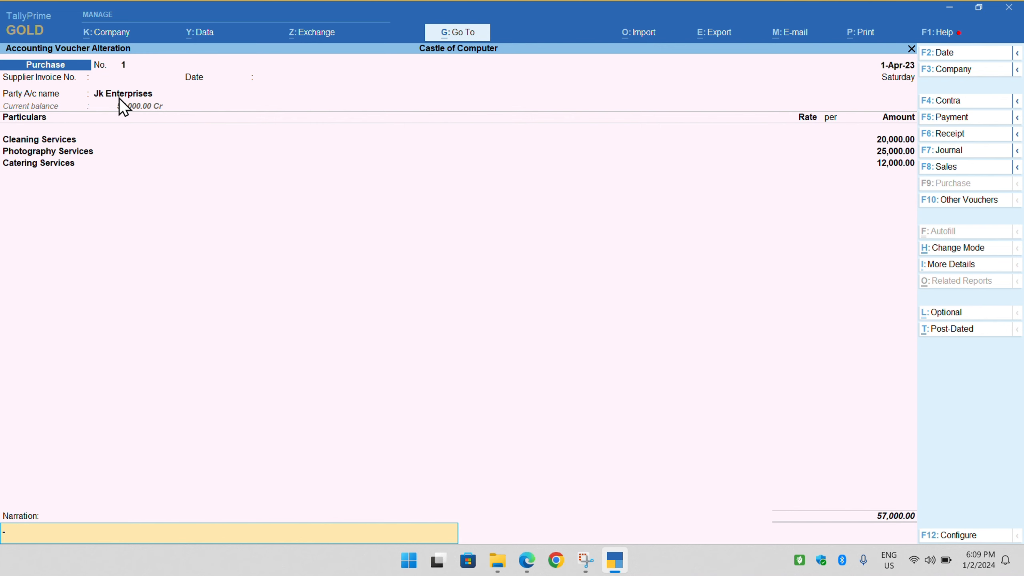
key(Return)
key(Return)
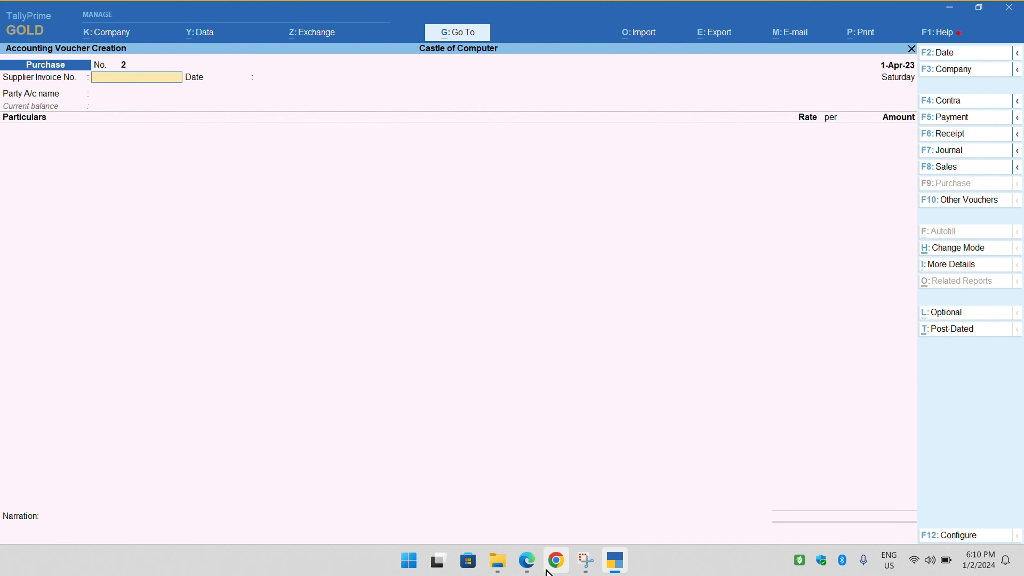
Step: Examine the assignment PDF's second entry, the credit sale of Transport and Videography services, including its customer and prices
click(526, 561)
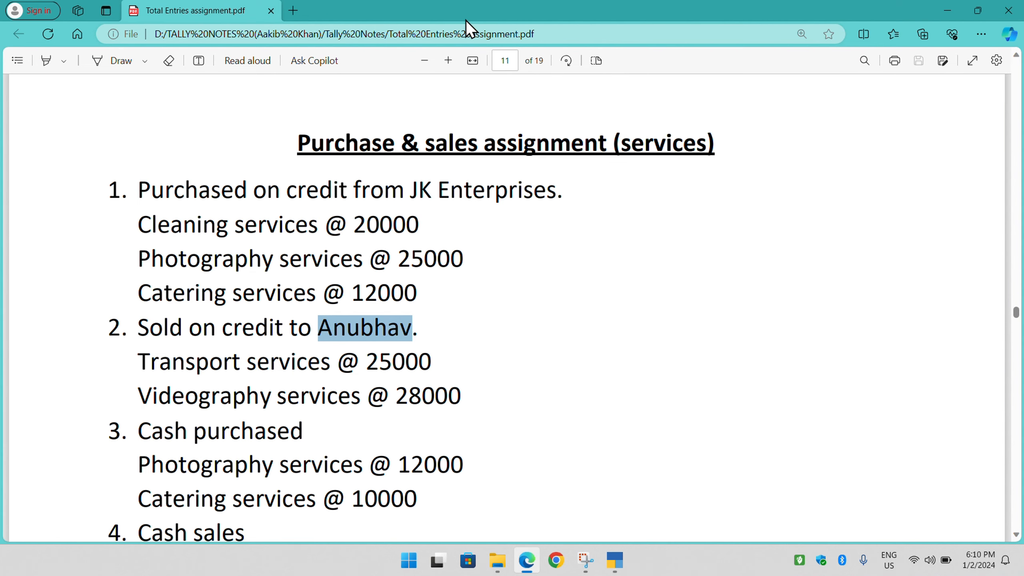
click(531, 32)
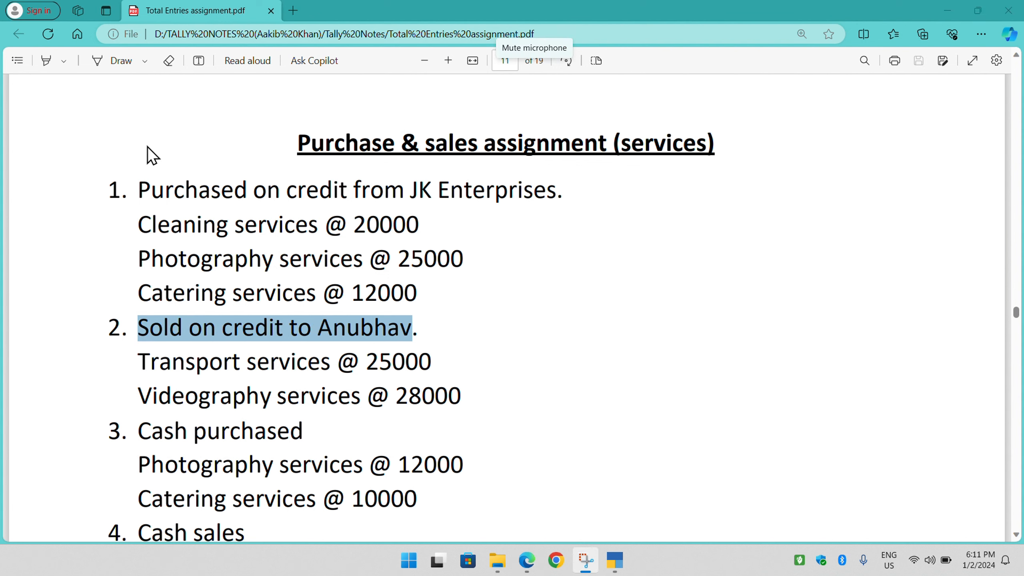
click(147, 147)
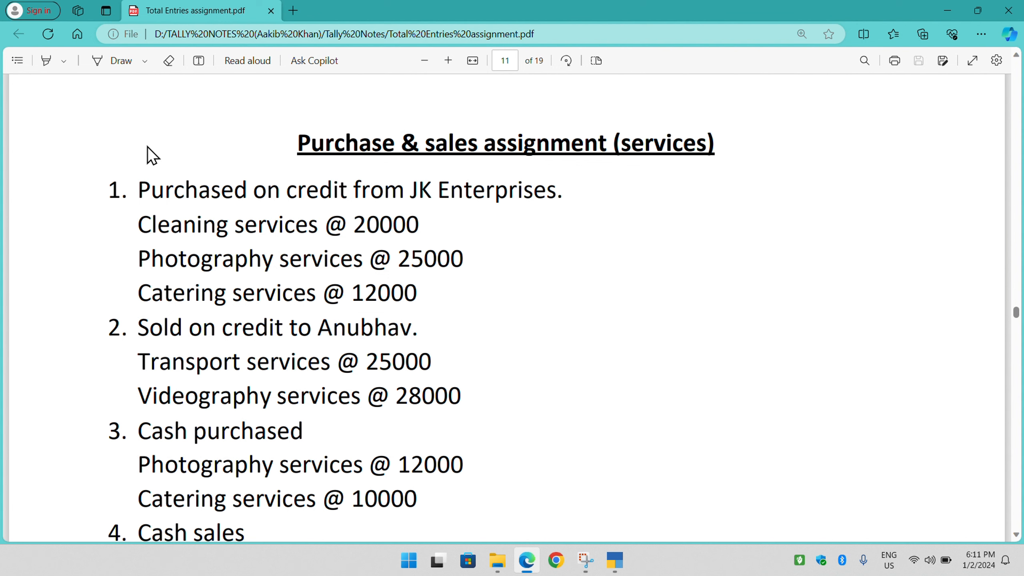
drag(144, 324, 421, 339)
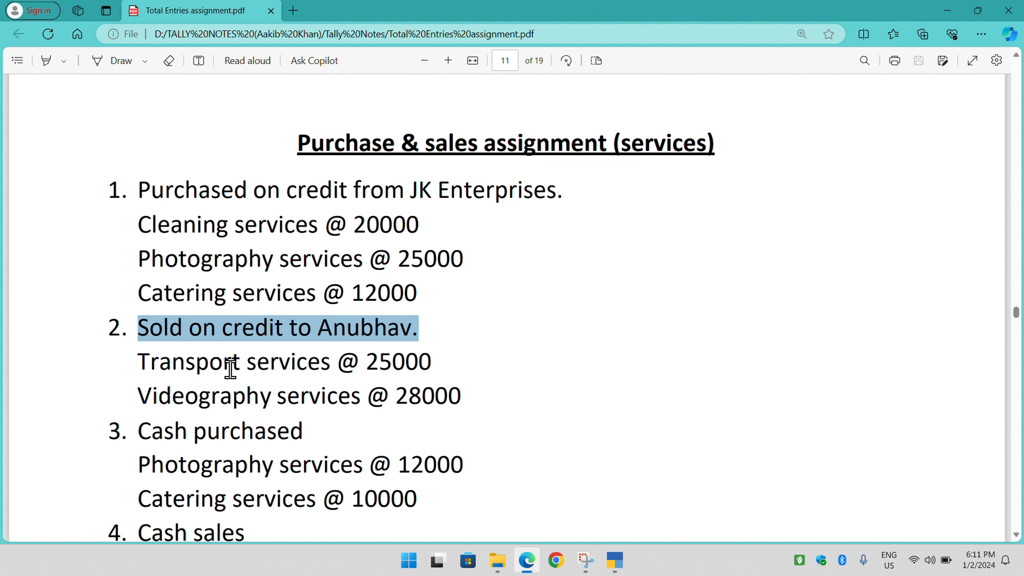
drag(141, 362, 461, 402)
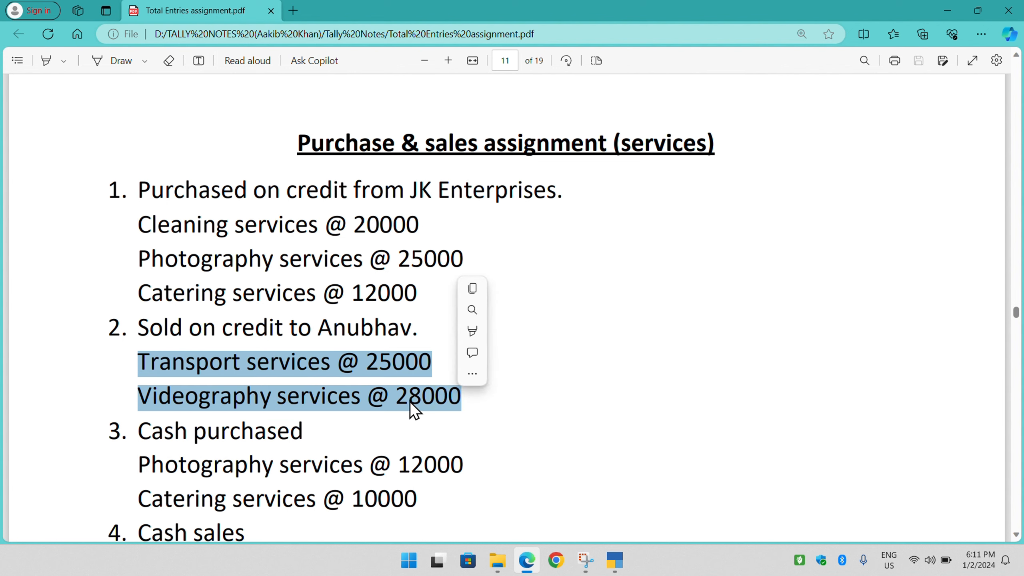
click(471, 404)
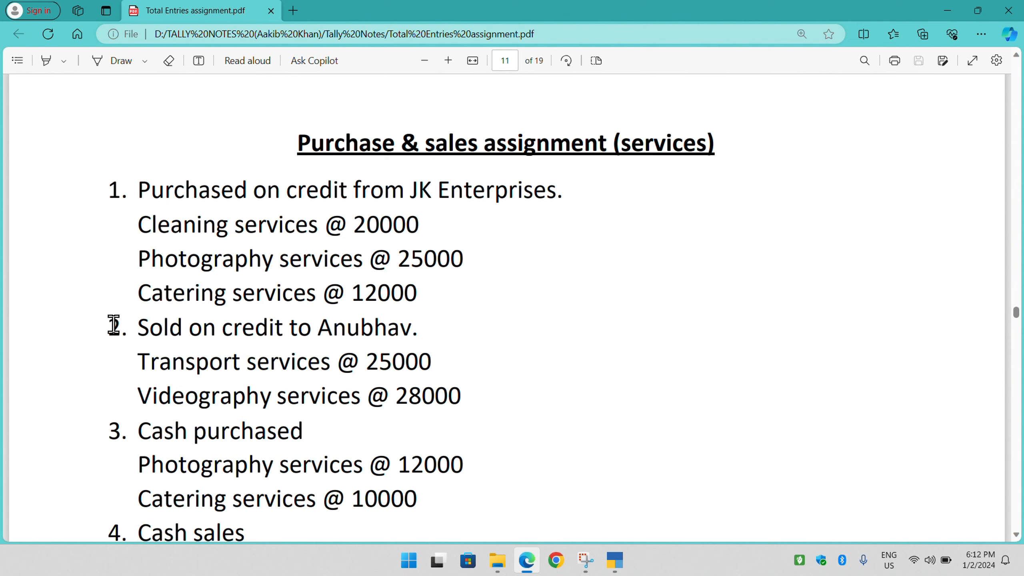
drag(146, 331, 475, 423)
click(693, 506)
Step: Switch TallyPrime to a Sales voucher and check the credit customer of the second entry in the assignment PDF
click(612, 561)
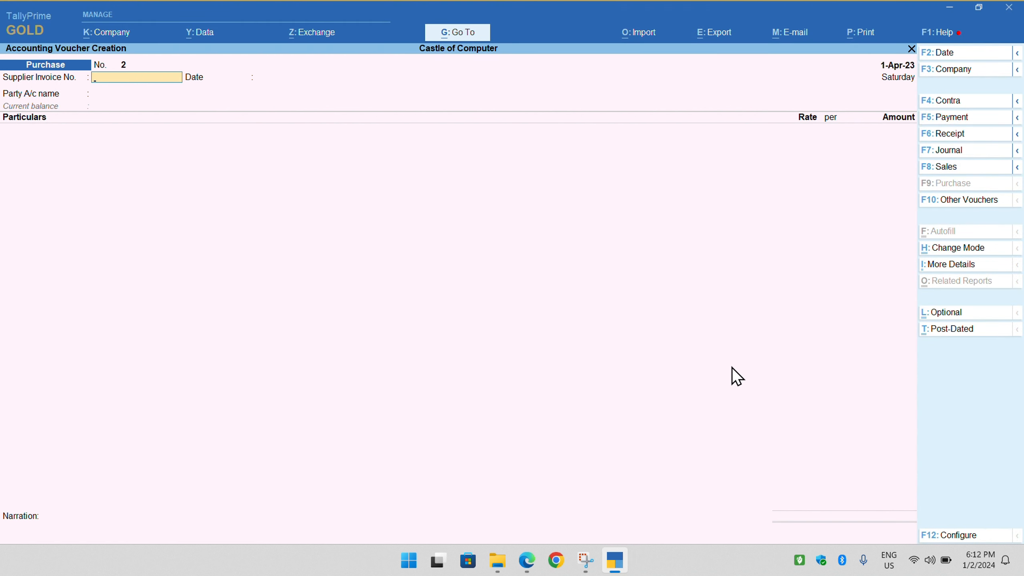
click(944, 170)
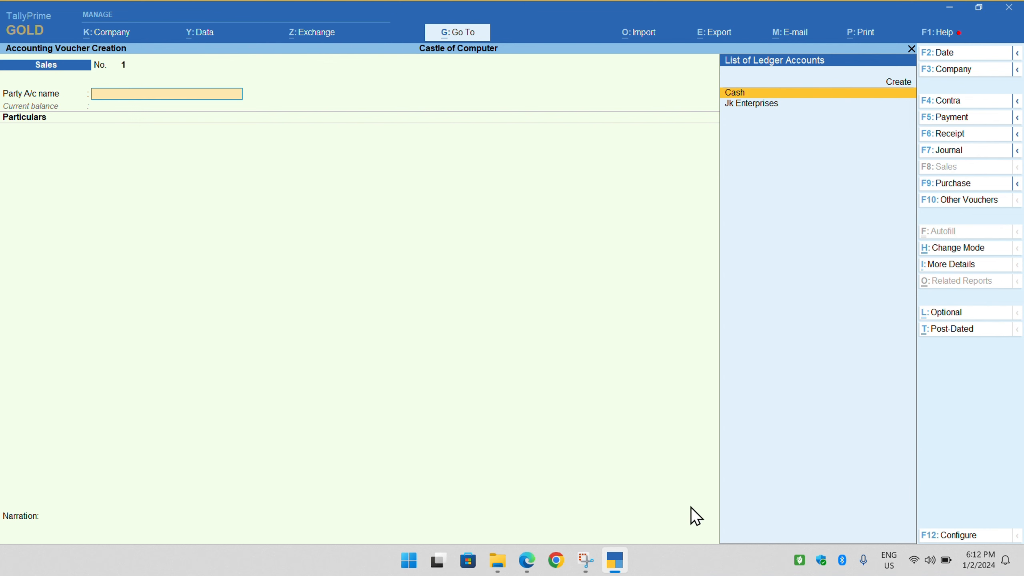
click(527, 560)
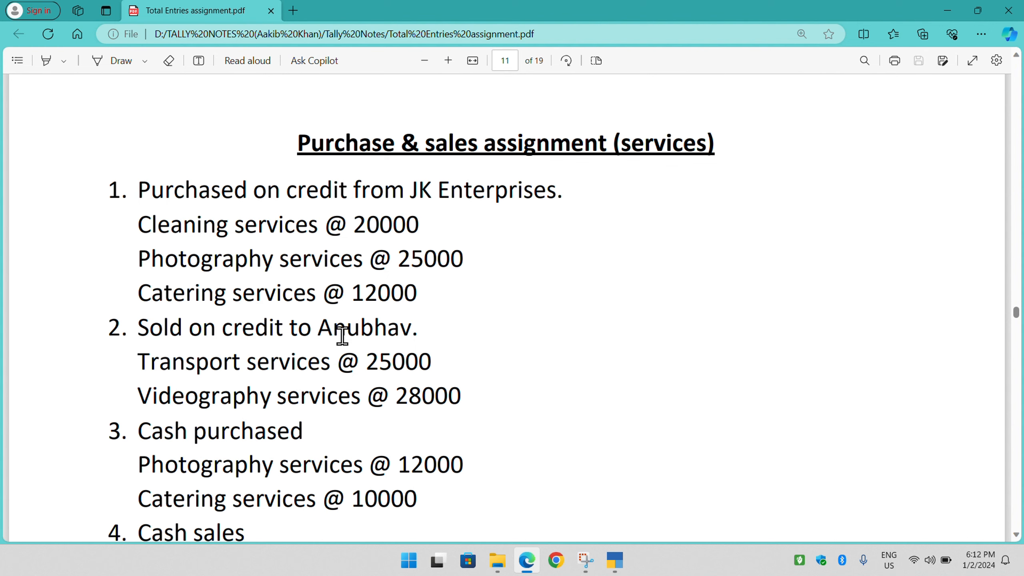
drag(192, 330, 285, 329)
click(325, 329)
click(605, 572)
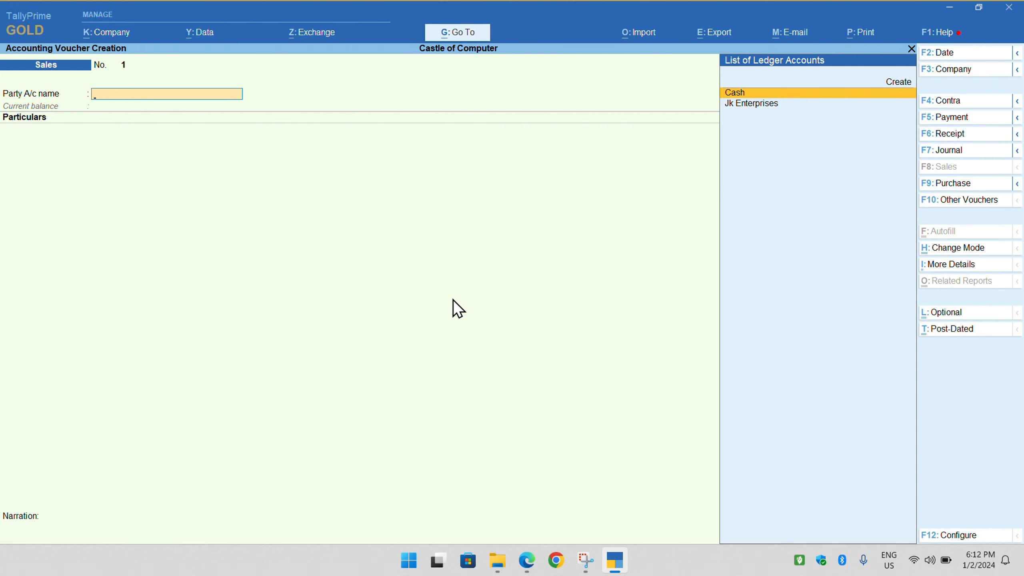
Step: Create the credit customer's ledger under Sundry Debtors as the Sales voucher's party and accept the dispatch and party details without additions
key(Up)
key(Return)
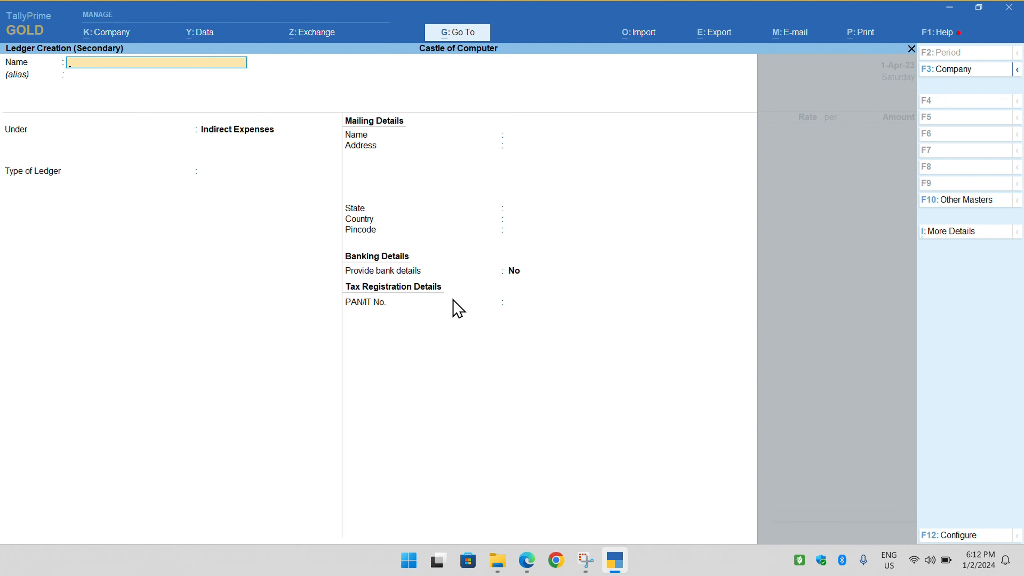
text(Anubhav)
key(Return)
key(Return)
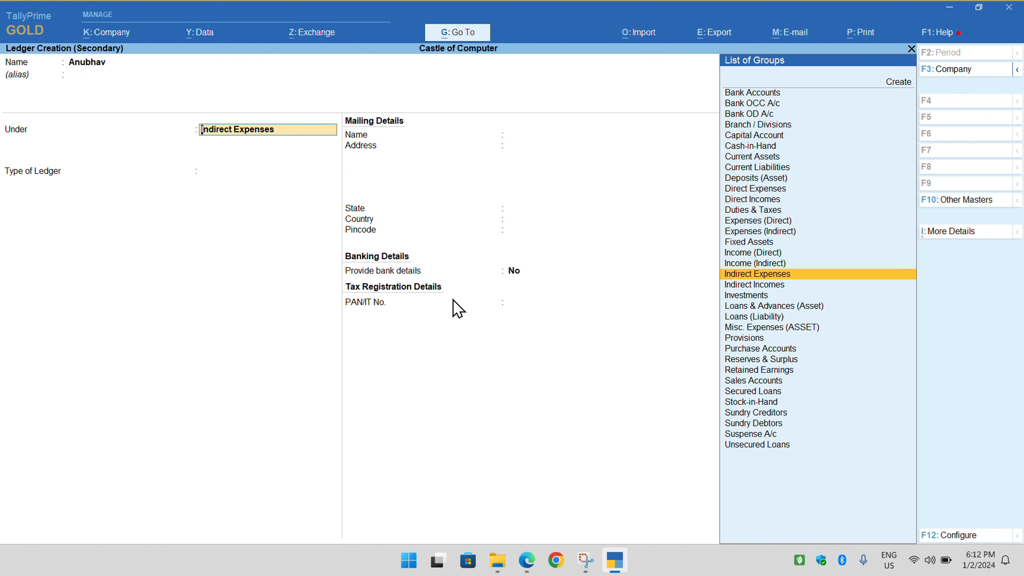
text(Sun)
key(Down)
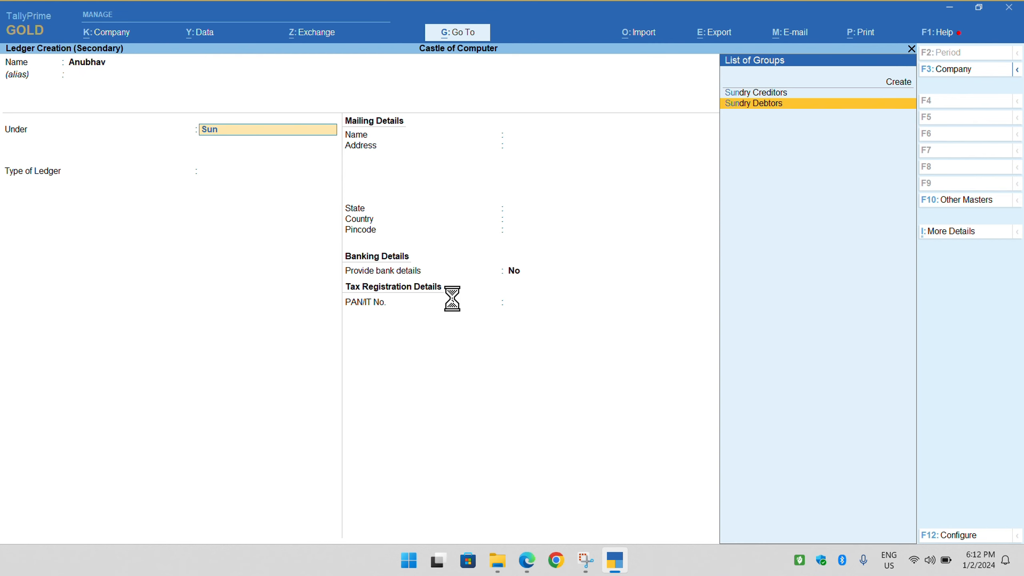
key(Return)
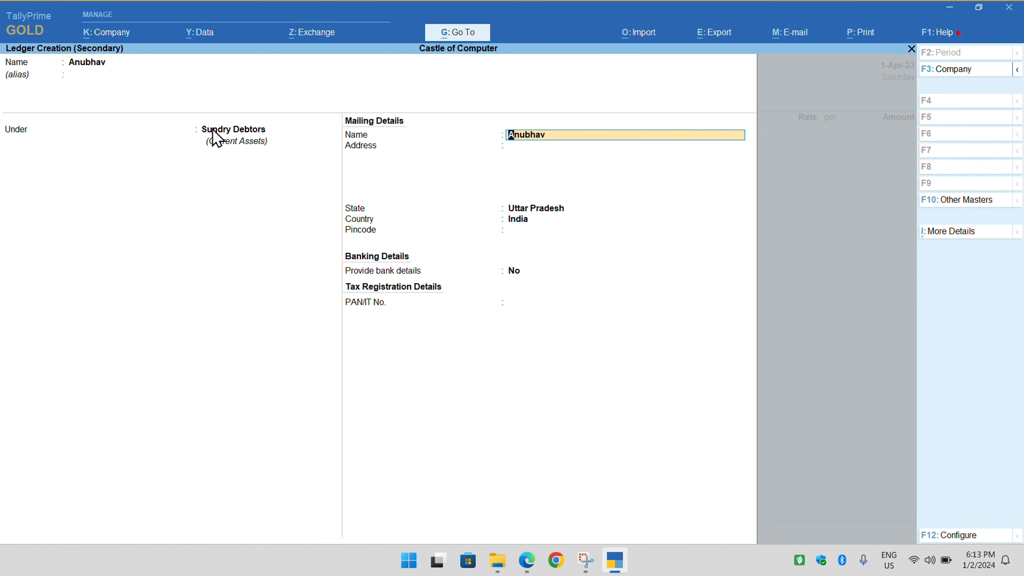
key(ctrl+a)
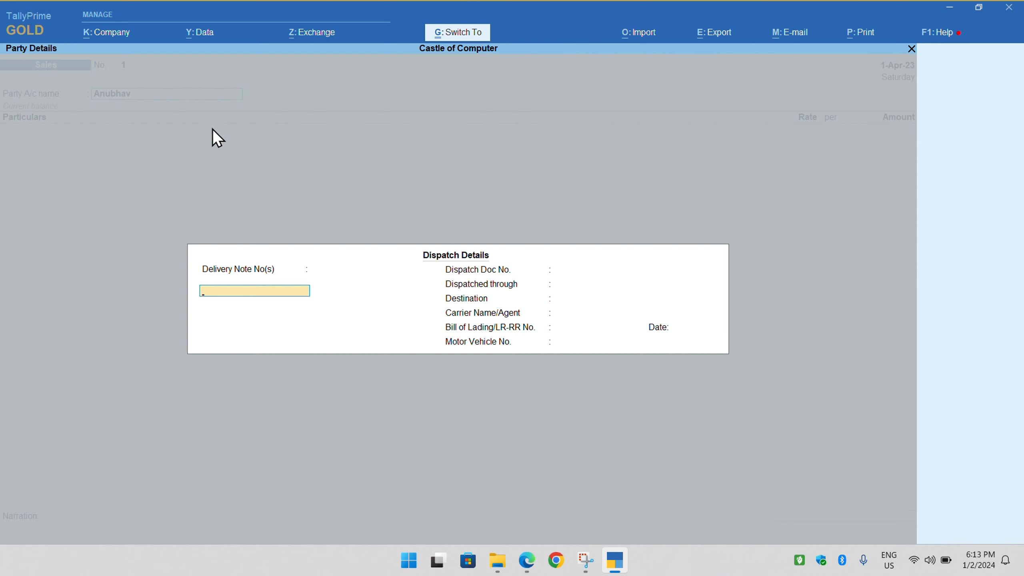
key(ctrl+a)
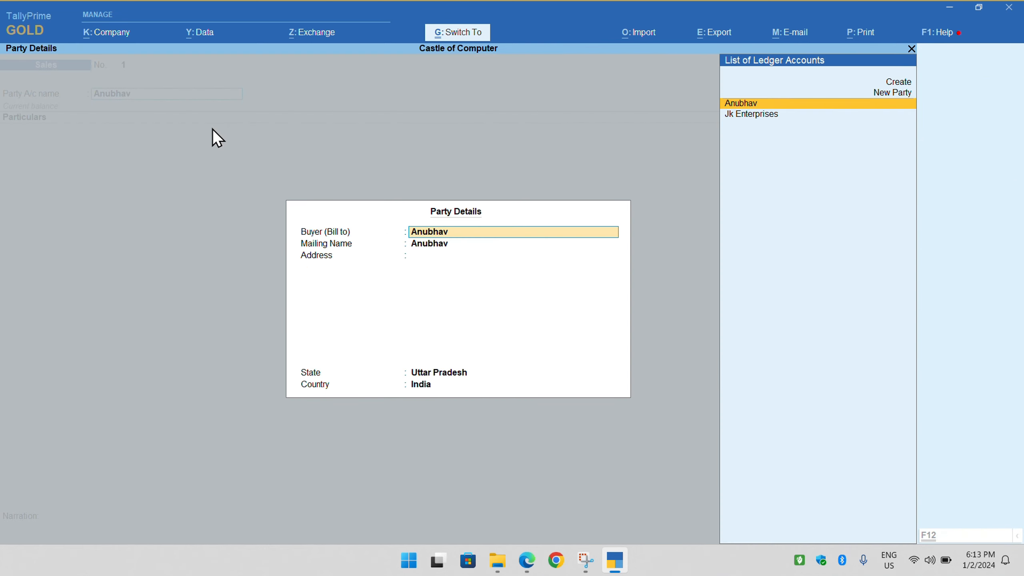
key(ctrl+a)
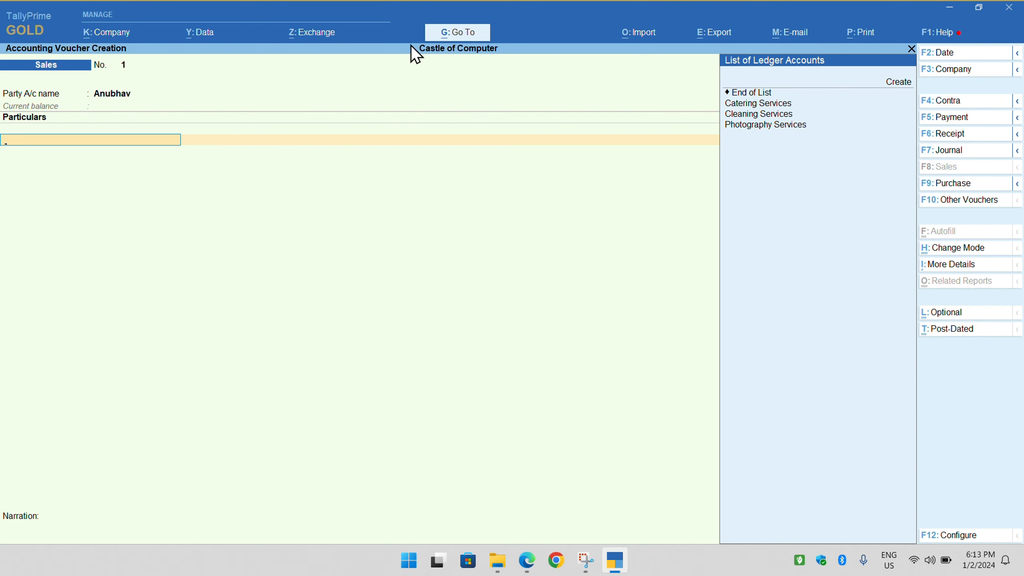
Step: Check the first service of the second entry in the assignment PDF and start a particulars ledger named Transport Services in TallyPrime
click(442, 21)
click(384, 259)
click(526, 560)
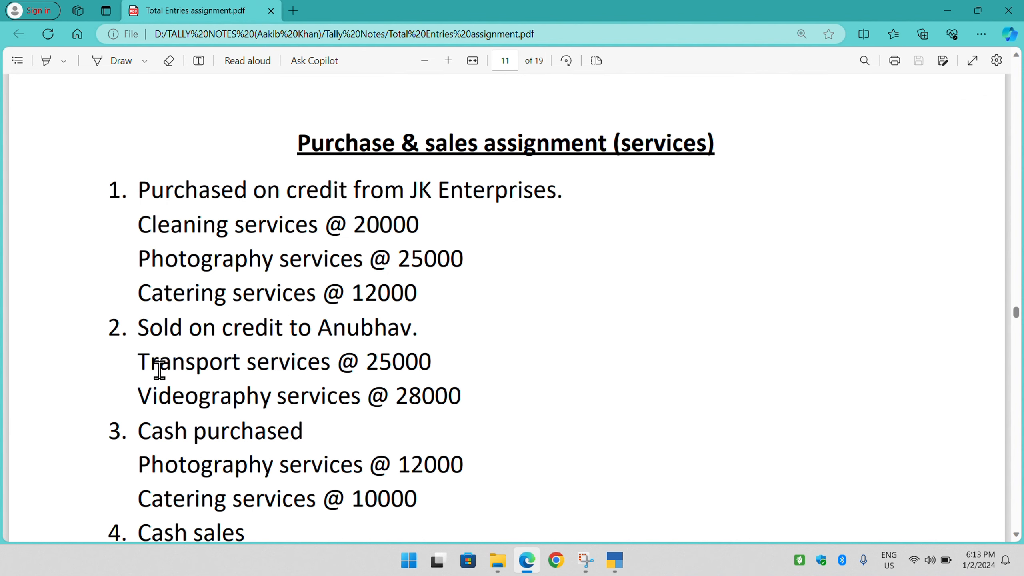
drag(141, 363, 278, 368)
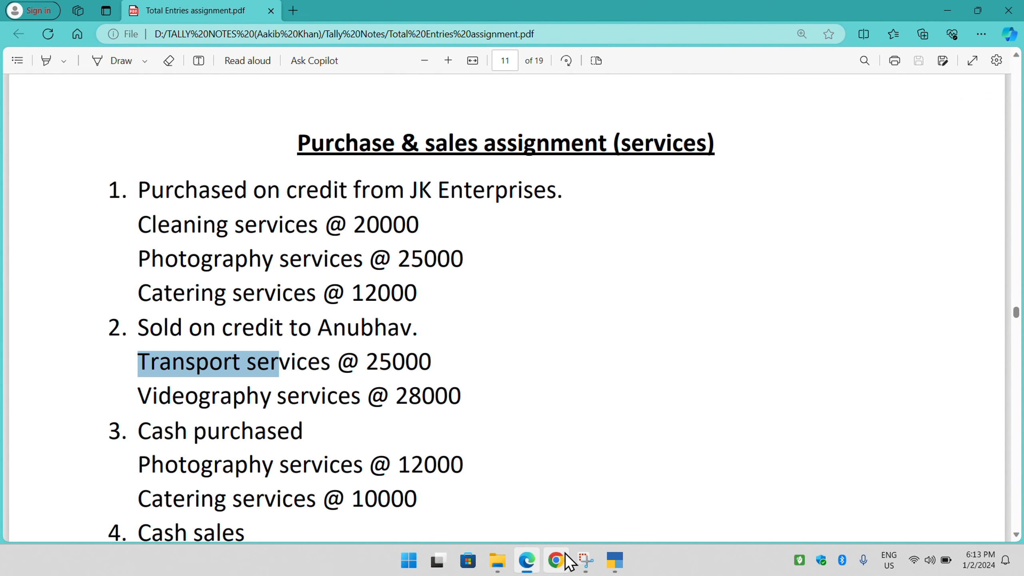
click(616, 562)
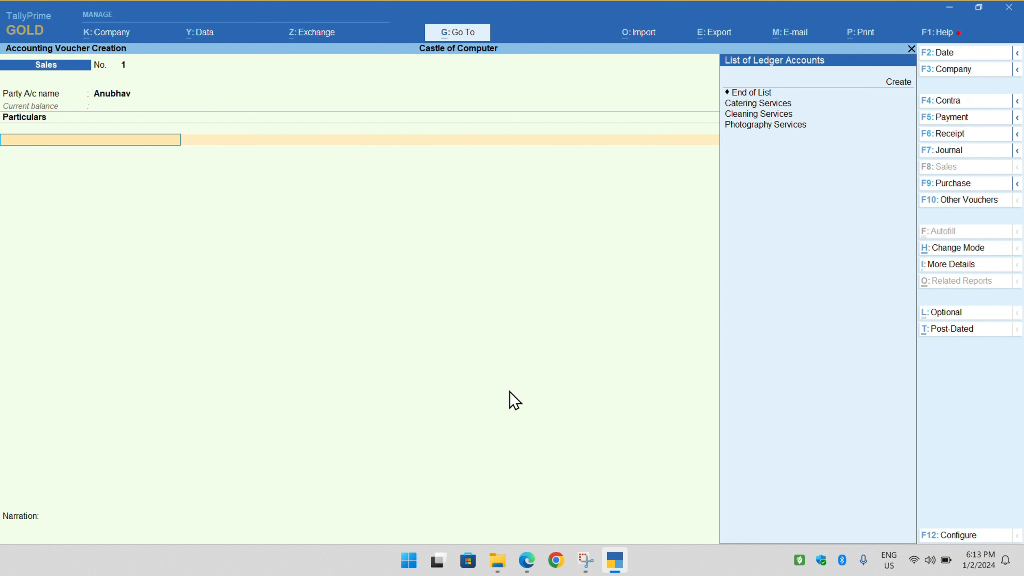
click(894, 87)
text(T)
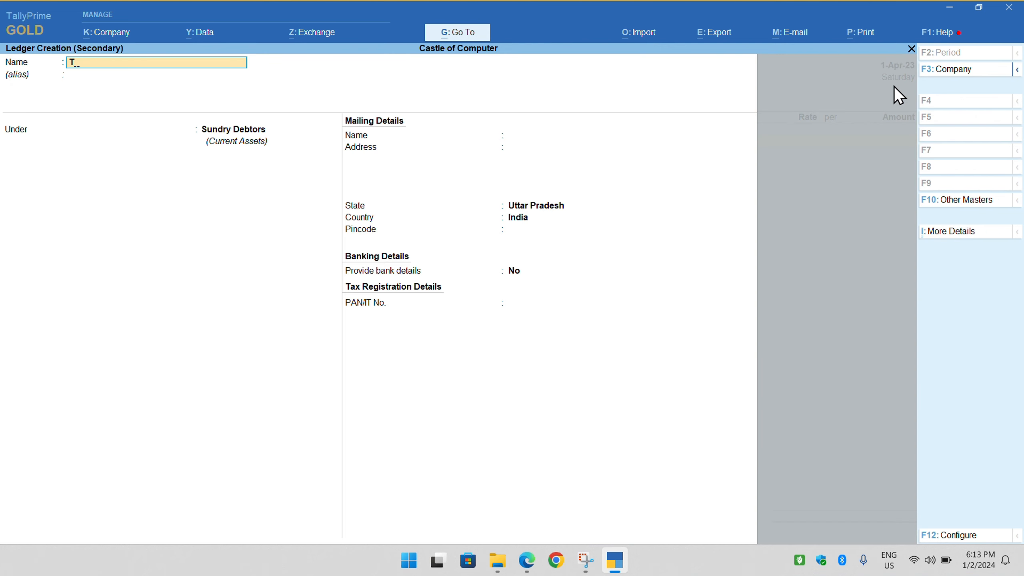
text(ransport Services)
key(Return)
key(Return)
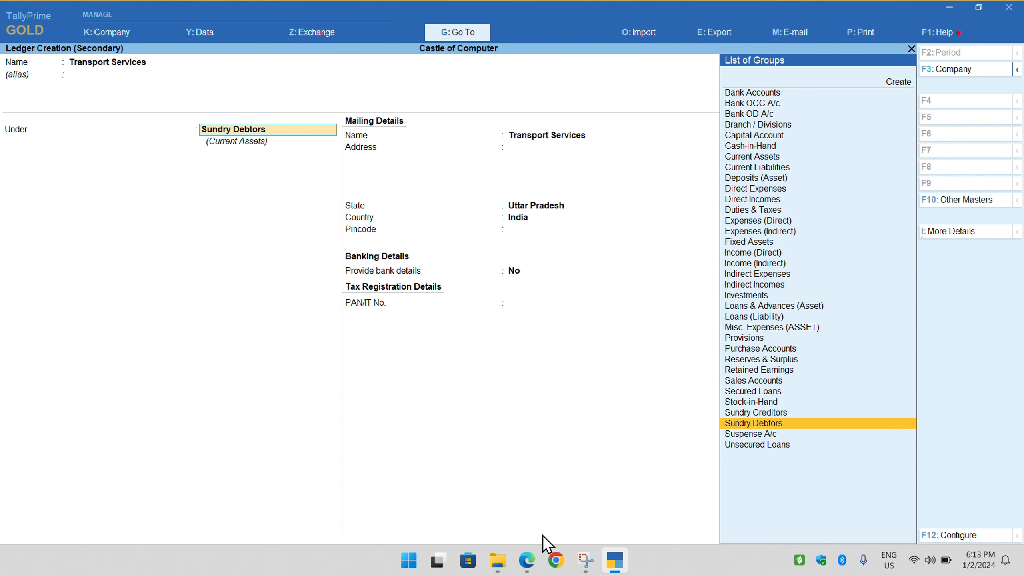
Step: Compare the purchased services of entry 1 with the sold services of entry 2 in the assignment PDF, and return to TallyPrime
click(526, 561)
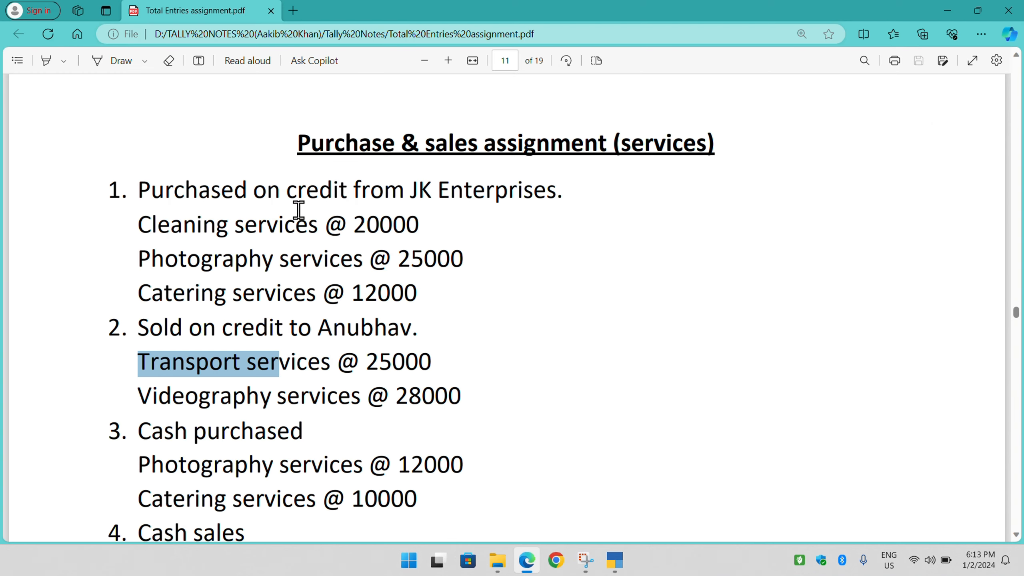
drag(153, 253, 335, 300)
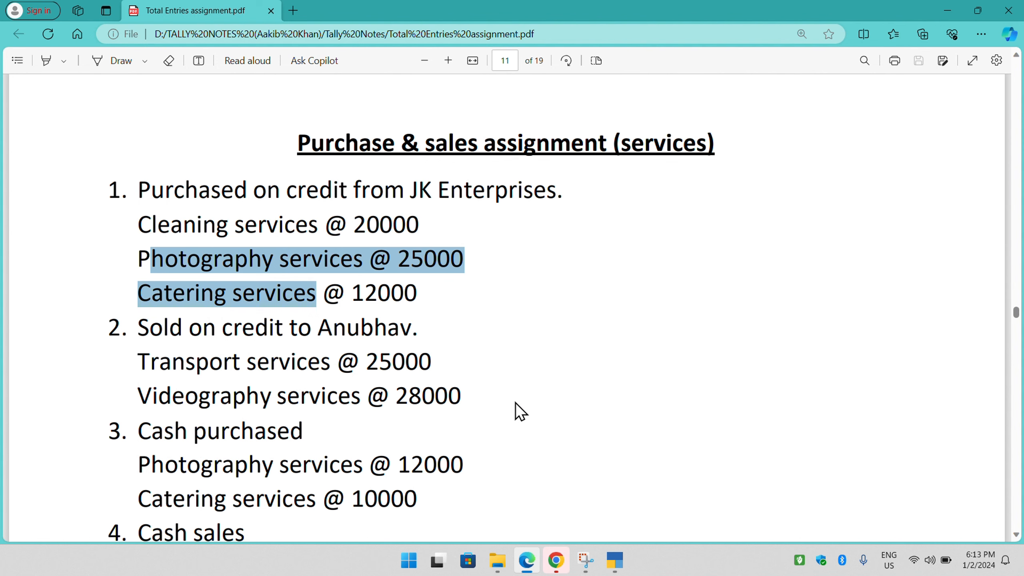
click(493, 385)
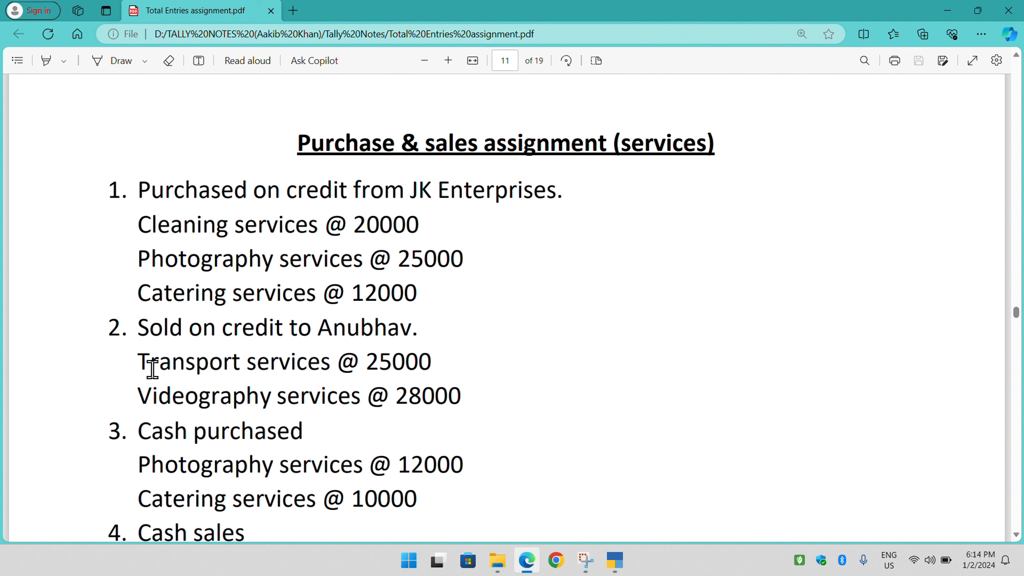
drag(135, 359, 360, 390)
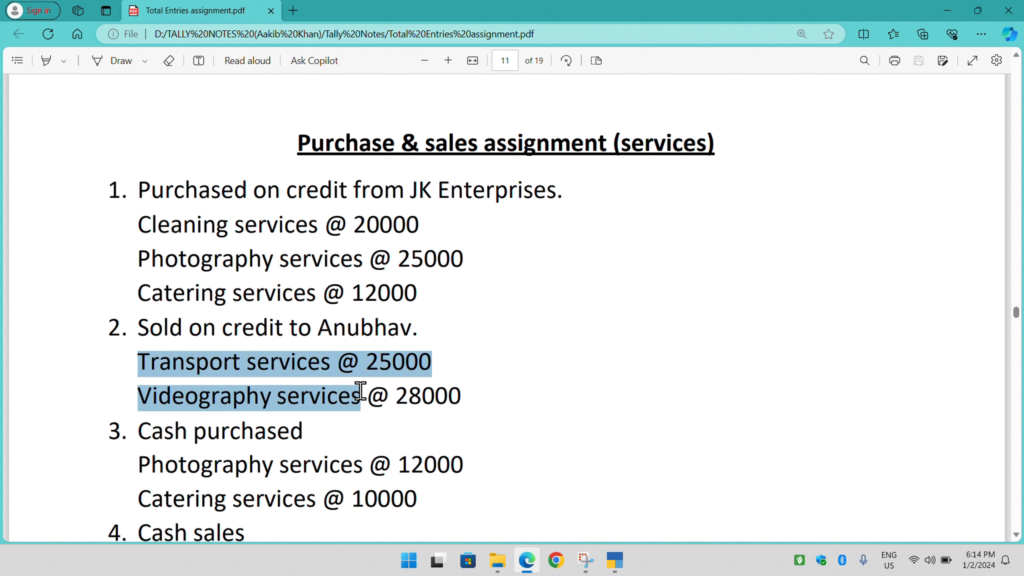
click(486, 379)
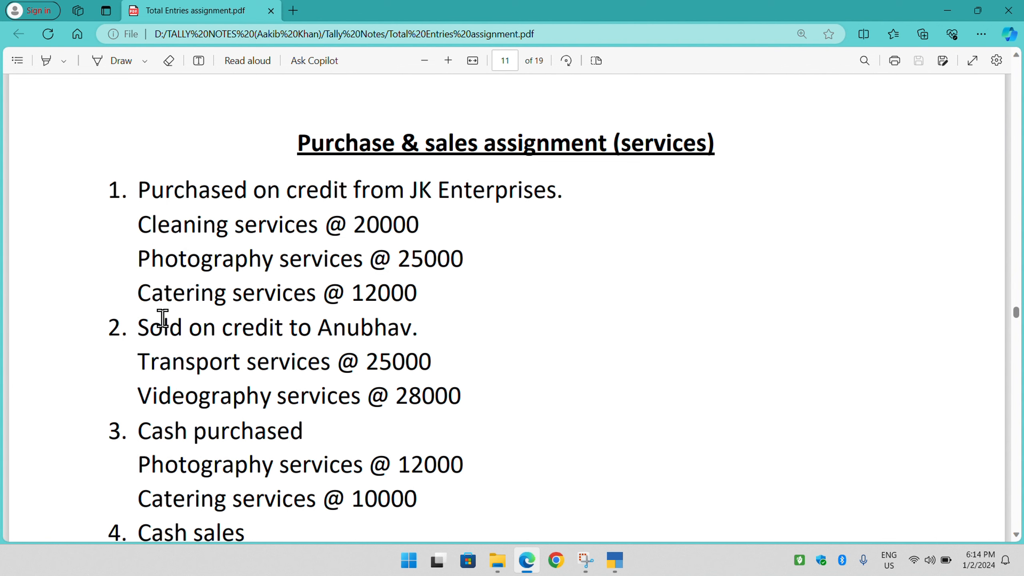
scroll(164, 331, down, 2)
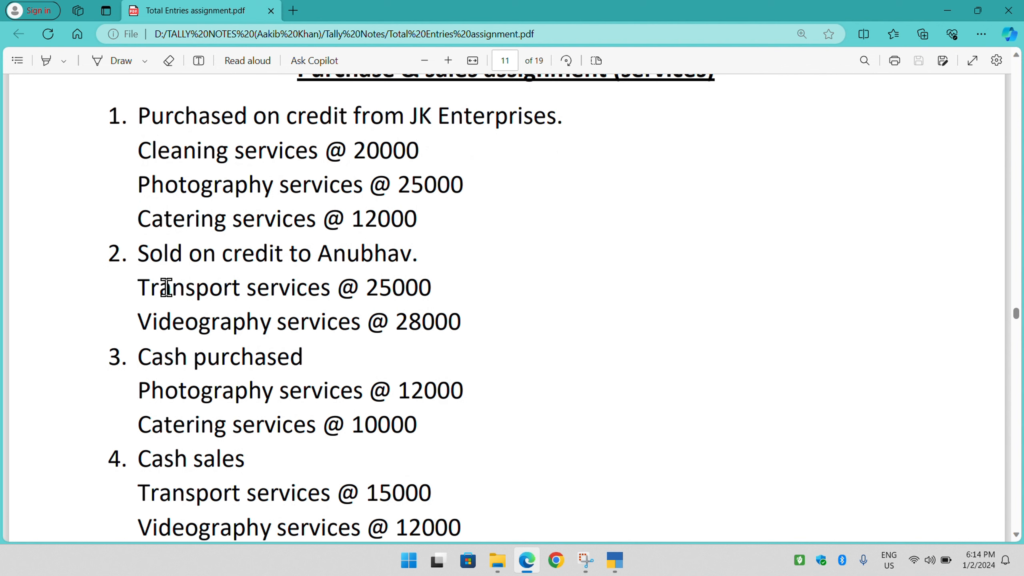
drag(140, 288, 364, 330)
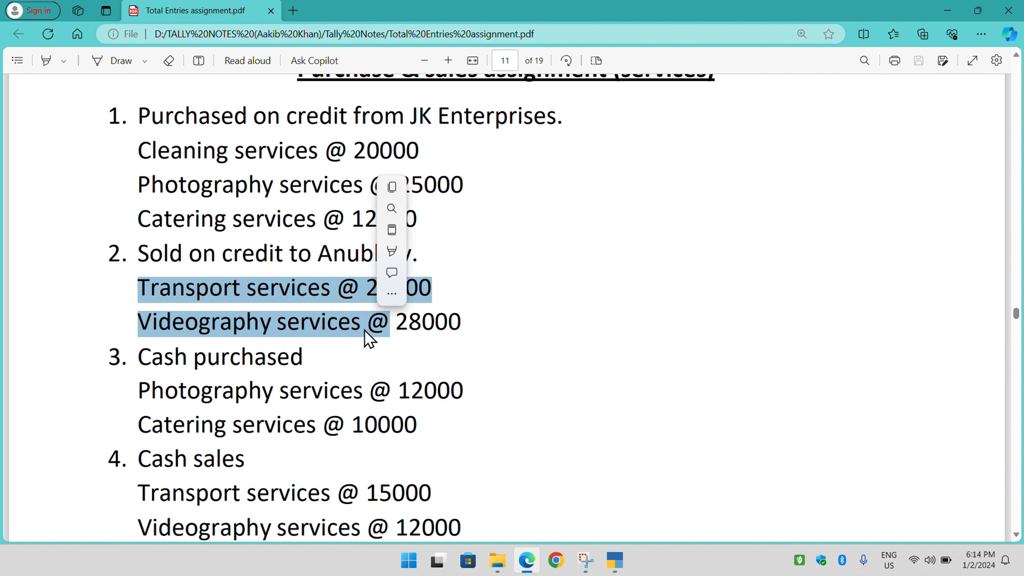
click(615, 561)
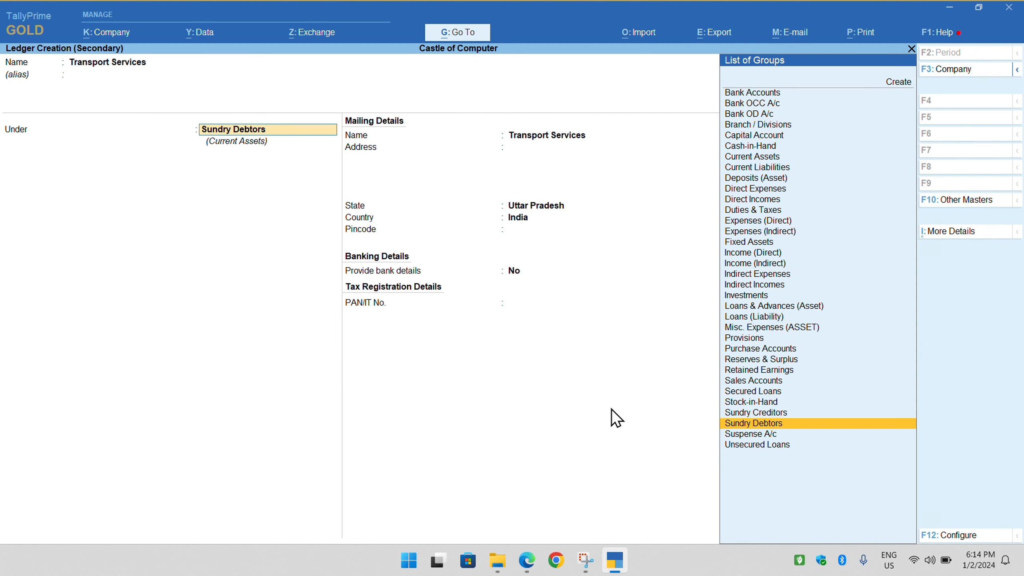
Step: Place the Transport Services ledger under Direct Incomes, keep its ledger type Not Applicable and save it into the Sales voucher
key(Up)
key(Up)
key(Up)
key(Up)
key(Up)
key(Up)
key(Up)
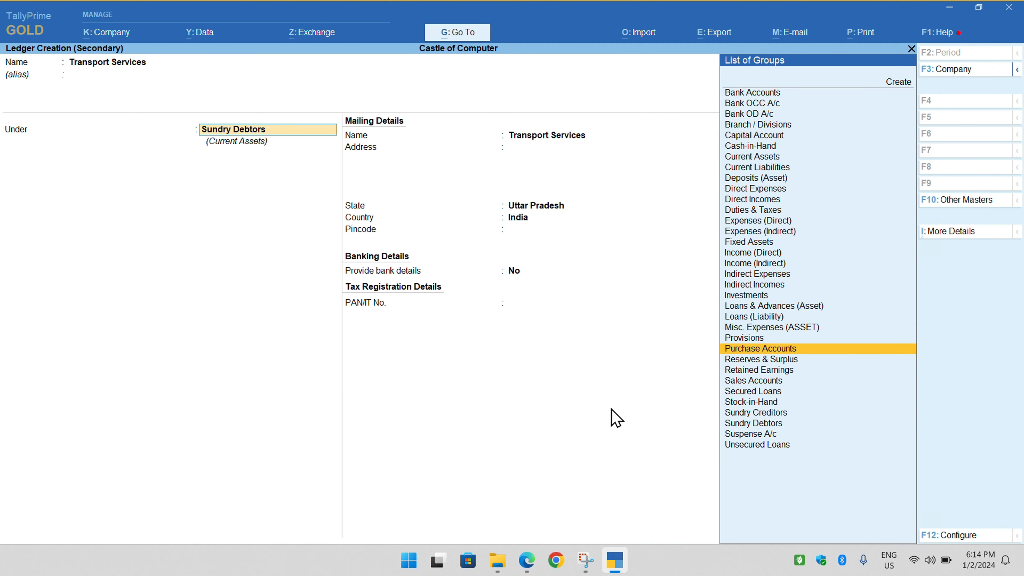
key(Up)
key(Up)
key(Up)
key(Up)
key(Up)
key(Up)
key(Up)
key(Up)
key(Up)
key(Up)
key(Up)
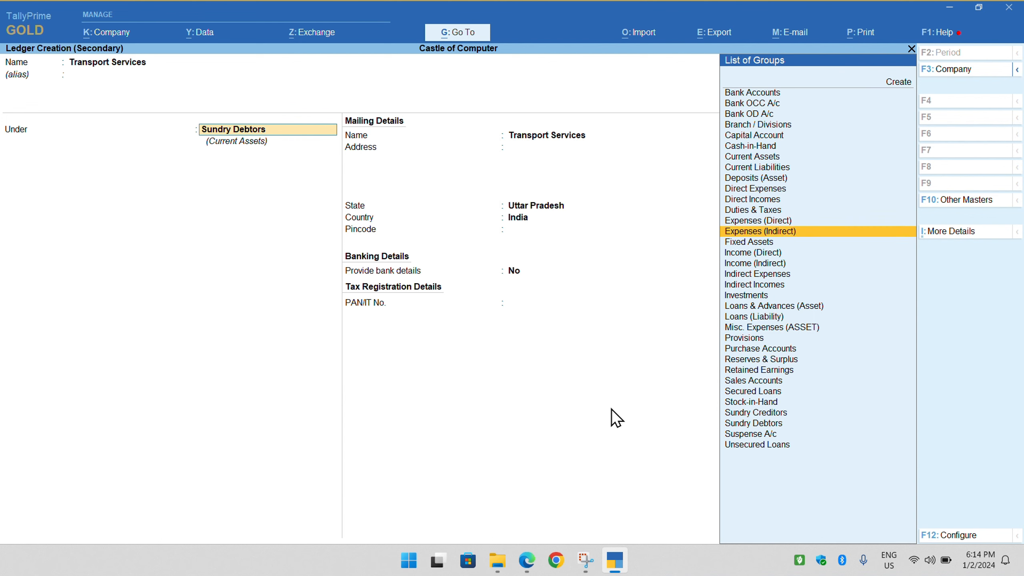
key(Up)
key(Up)
key(Up)
key(Return)
key(Return)
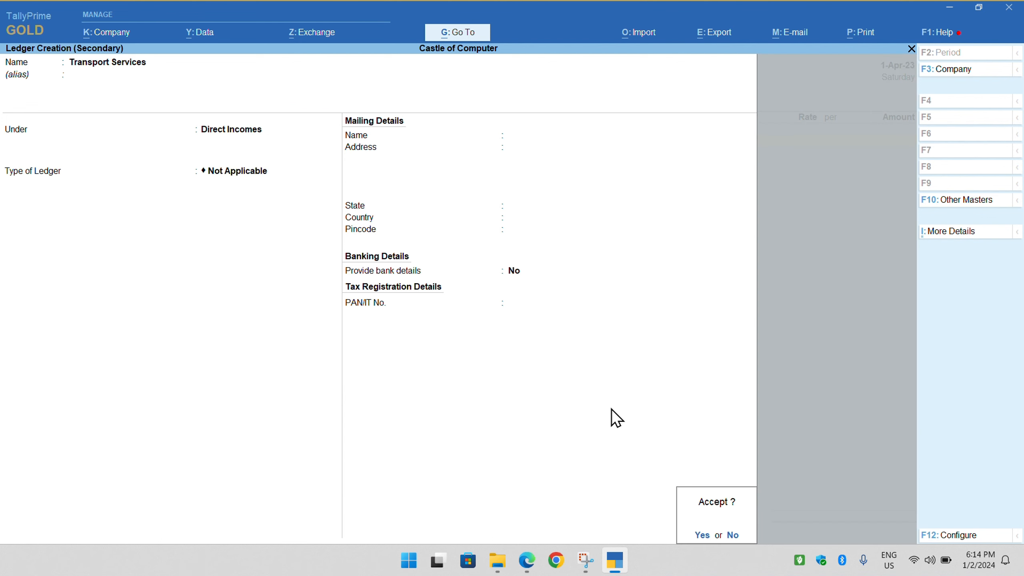
key(Return)
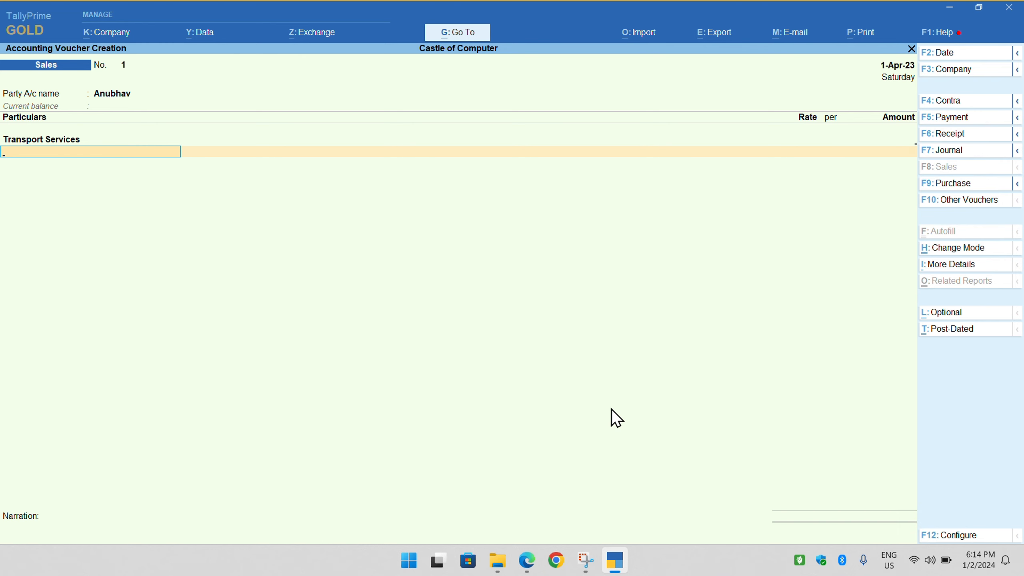
Step: Check the Transport services price in the assignment PDF and set that line's amount to 25,000 in the Sales voucher
key(BackSpace)
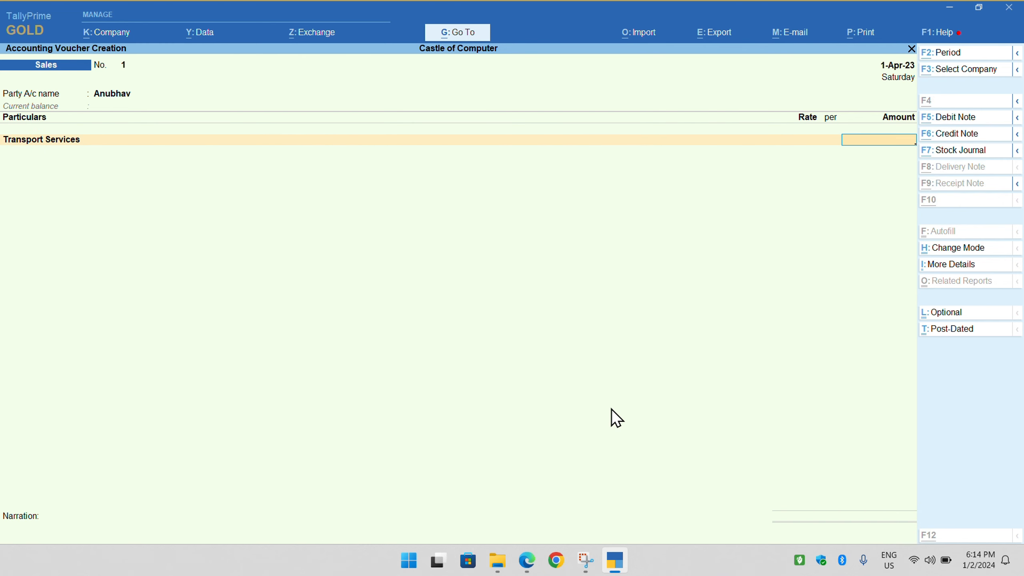
key(alt+Tab)
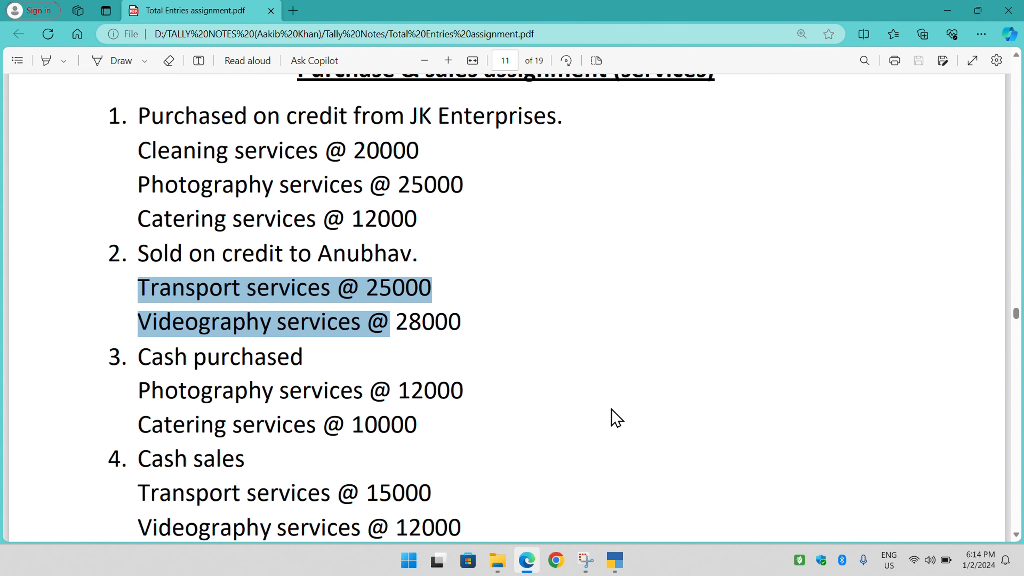
key(alt+Tab)
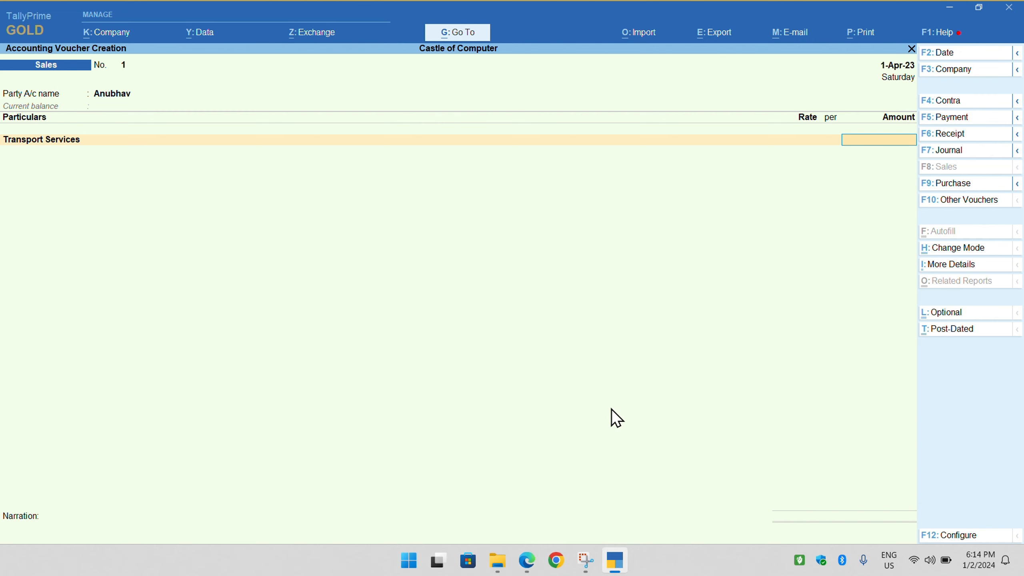
text(25000)
key(Return)
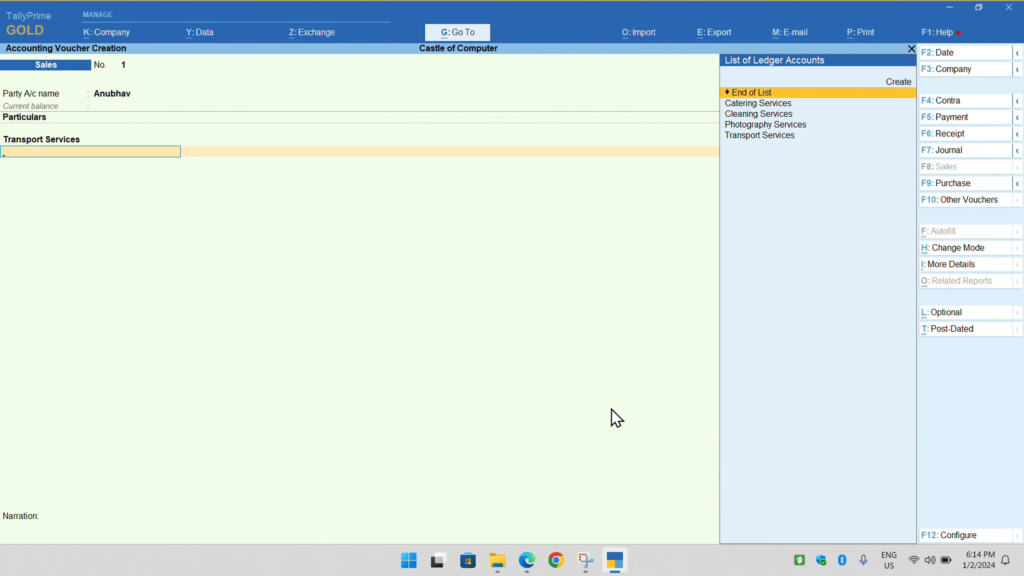
Step: Create a ledger named Videgraphy Services under Direct Incomes, with ledger type Not Applicable, for the voucher's second particulars line
key(Up)
key(Return)
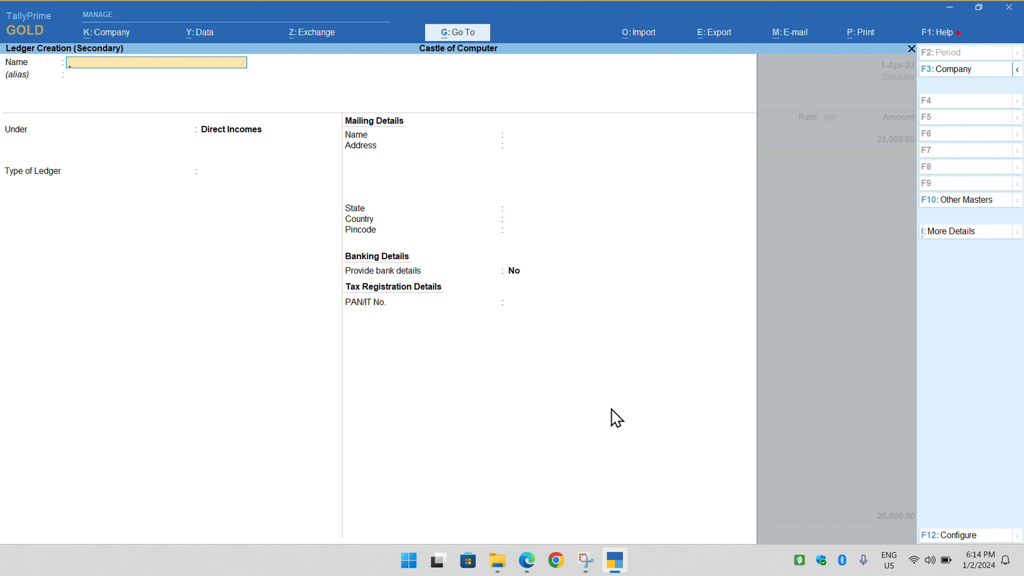
text(Videgraphy Services)
key(Return)
key(Return)
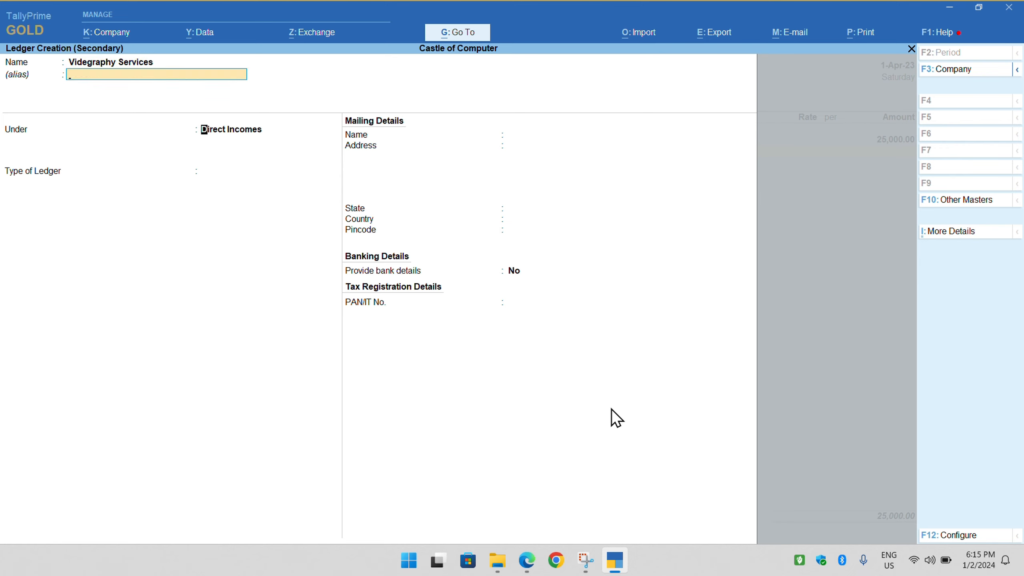
key(Return)
key(Return)
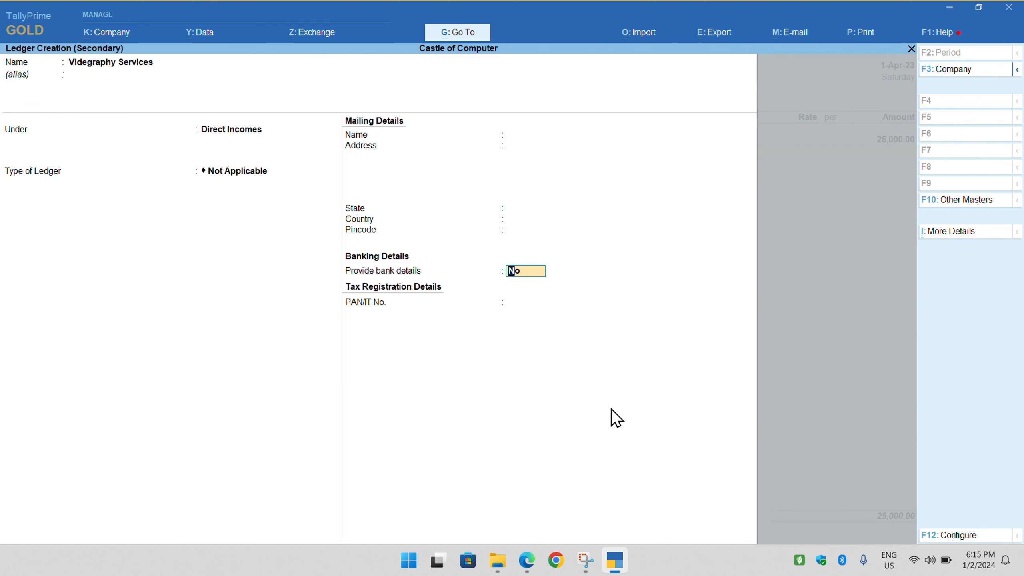
key(Return)
key(Return)
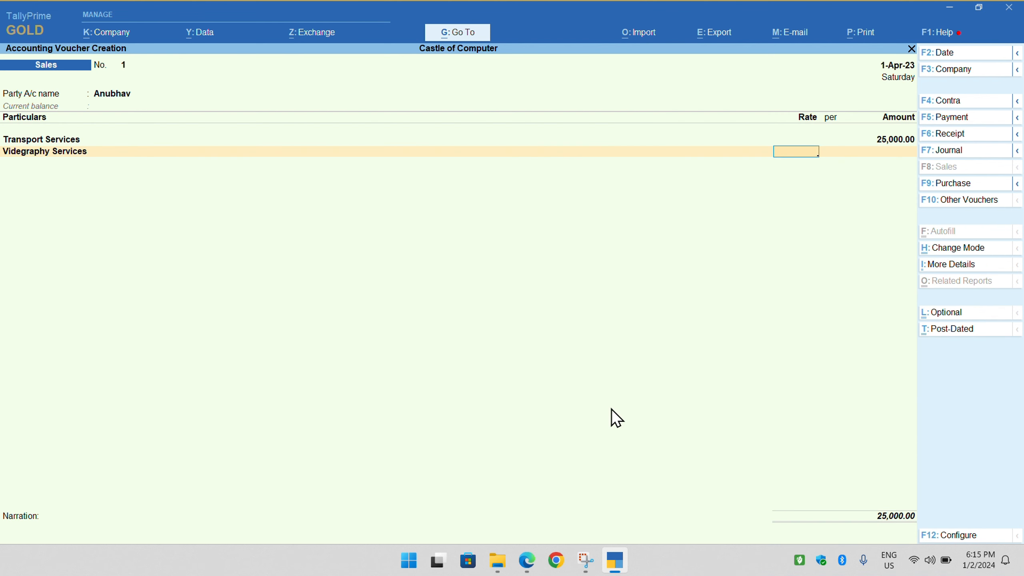
Step: Set the Videgraphy Services amount to 28,000, check the second entry in the assignment PDF and end the voucher's particulars list
key(Return)
text(28,000)
key(Return)
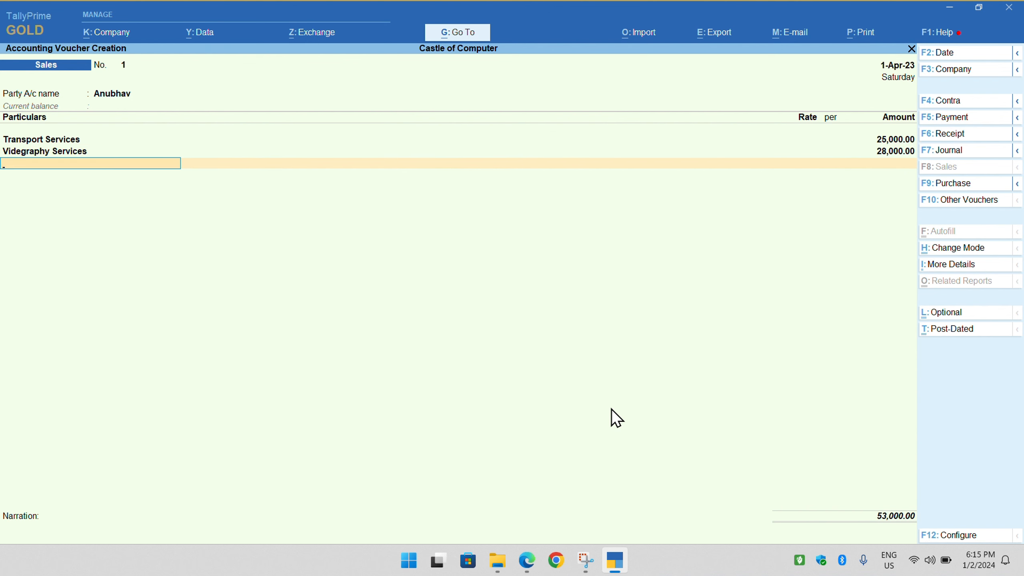
key(alt+Tab)
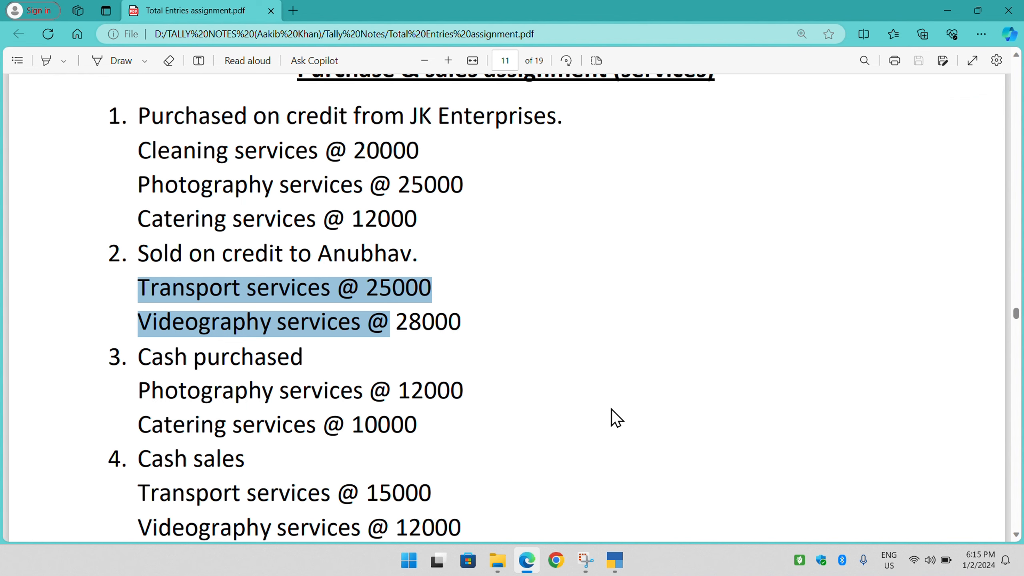
key(alt+Tab)
key(Return)
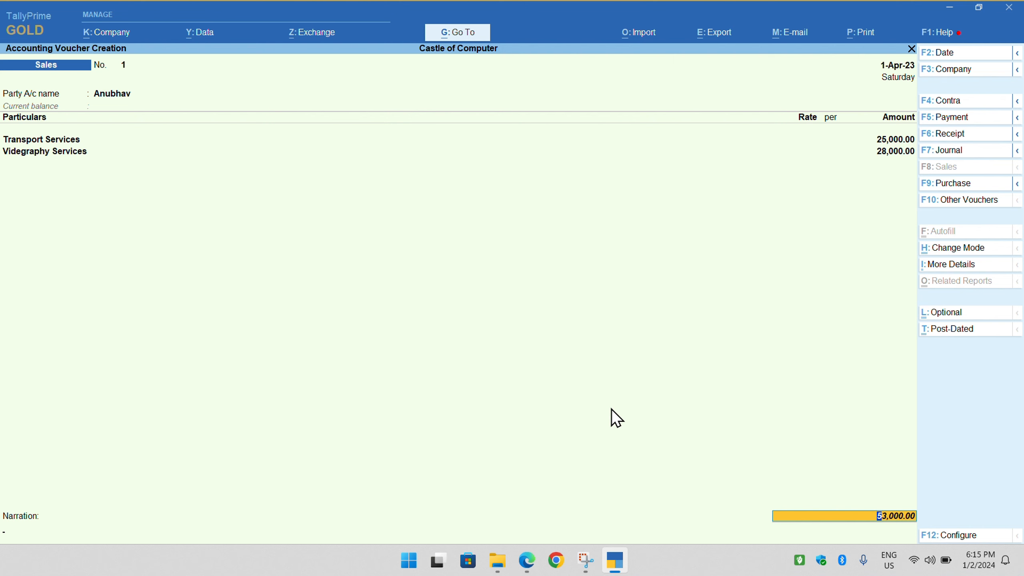
Step: Save the credit sale voucher for Transport and Videgraphy Services with the narration left blank
key(Return)
key(Return)
key(Return)
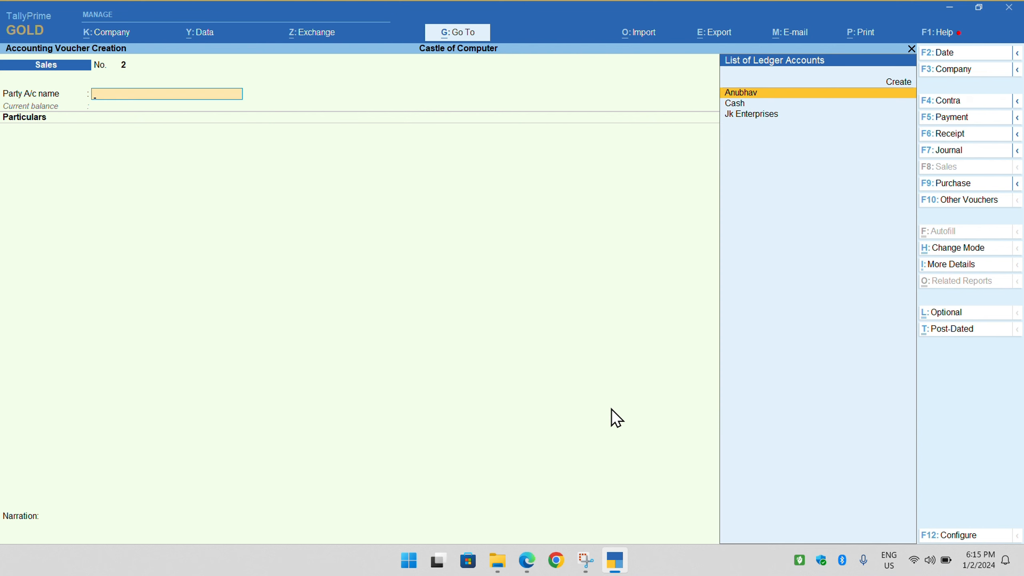
Step: Switch to the assignment PDF and read through the services entries, marking the headings of the third, fourth, fifth and seventh entries
key(alt+Tab)
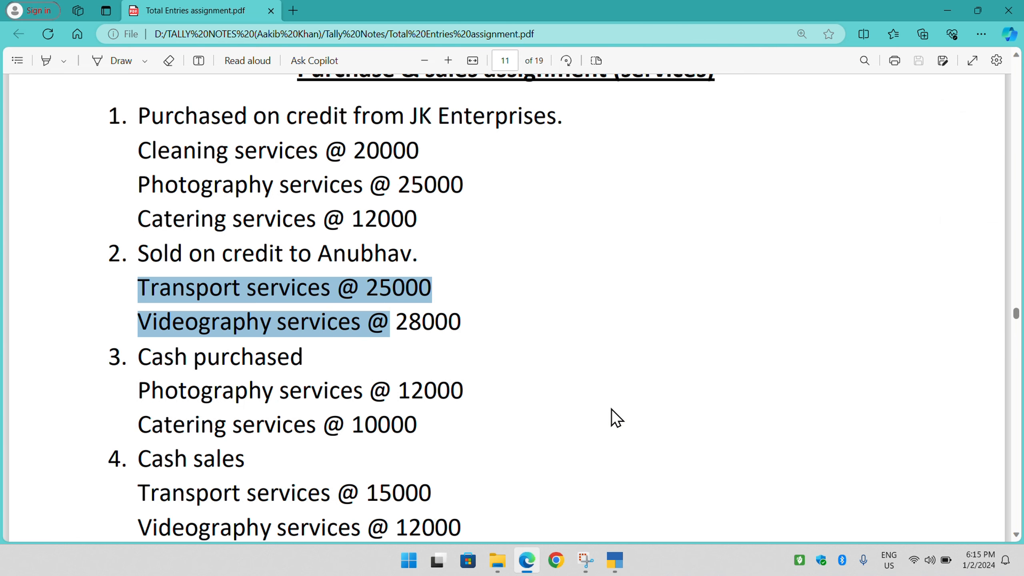
scroll(616, 418, down, 2)
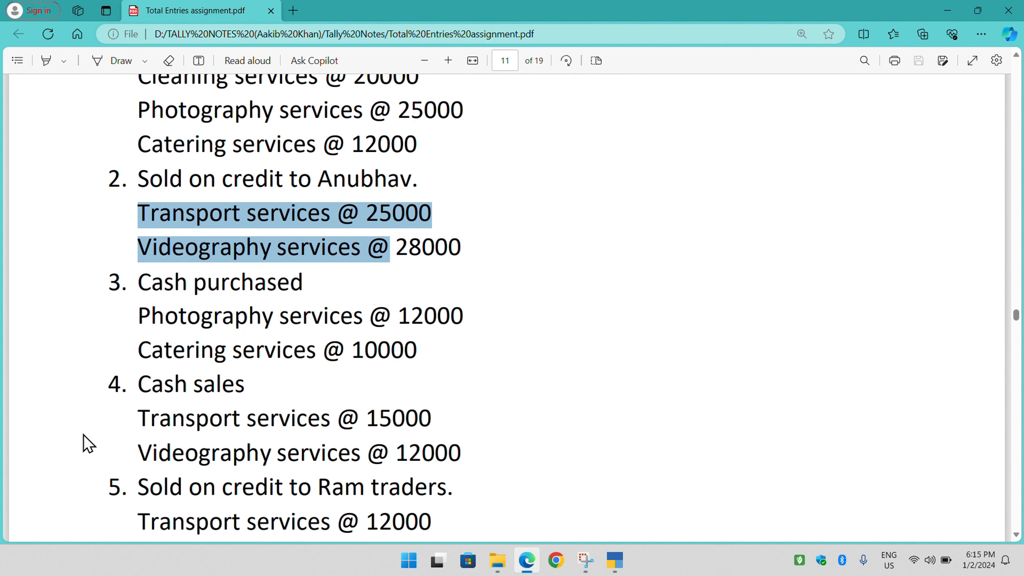
scroll(293, 299, up, 4)
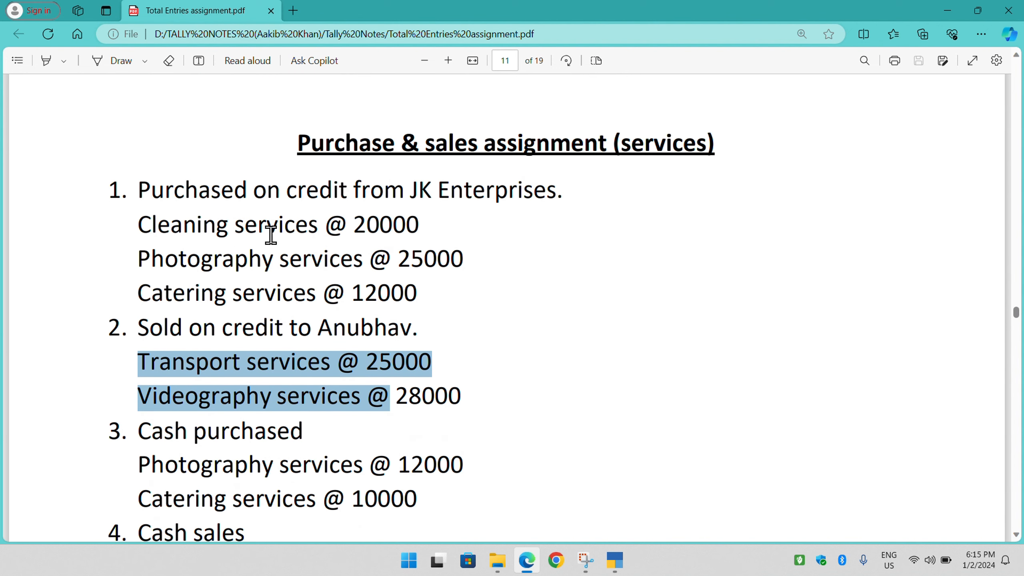
scroll(270, 232, down, 6)
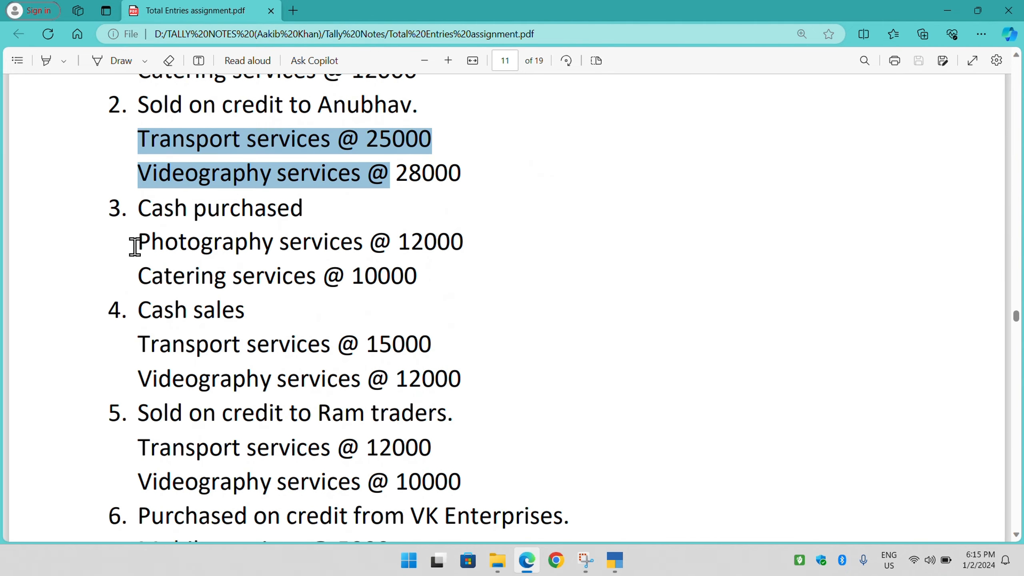
drag(133, 214, 271, 231)
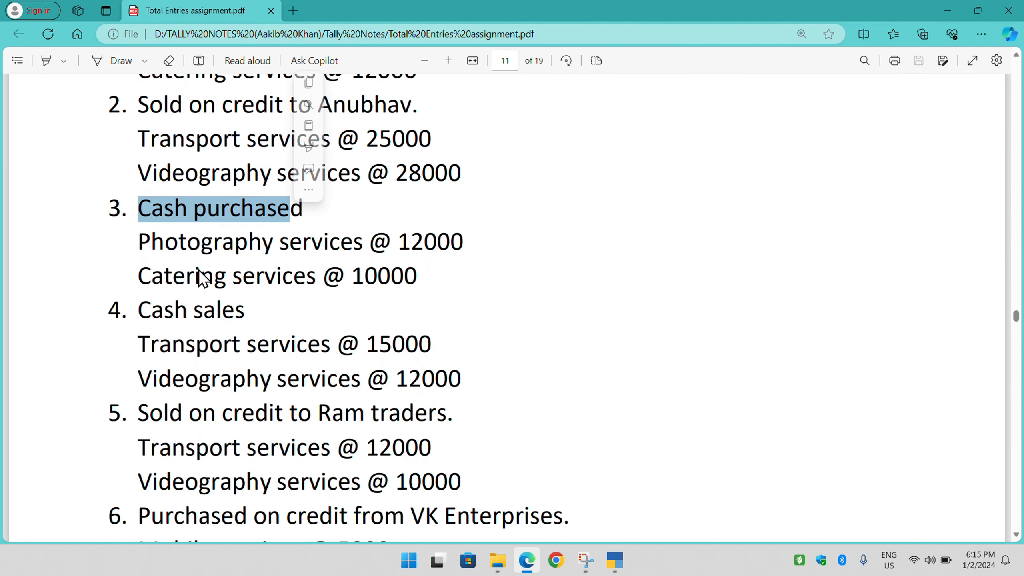
drag(136, 308, 240, 323)
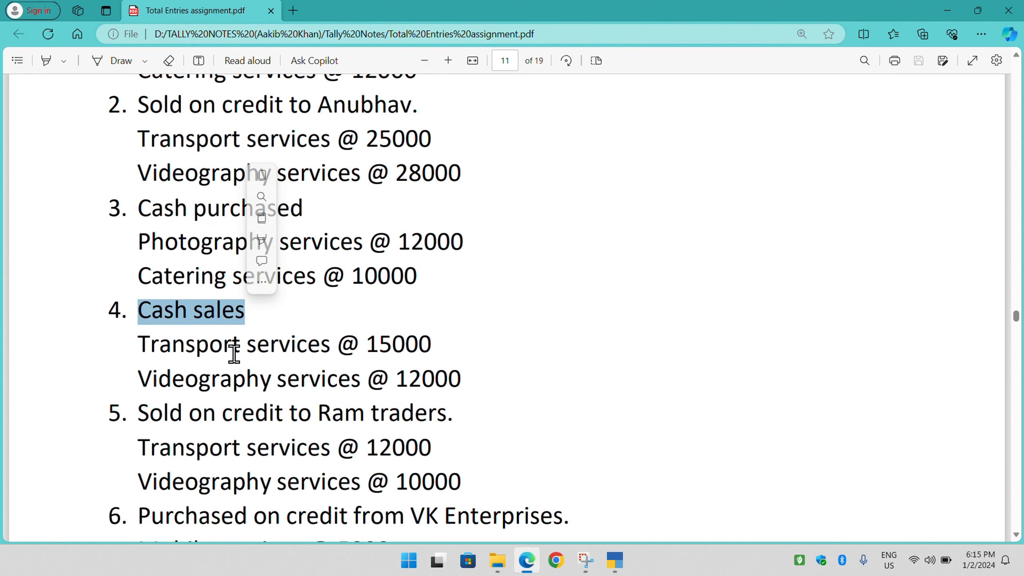
scroll(225, 347, down, 5)
drag(142, 194, 447, 205)
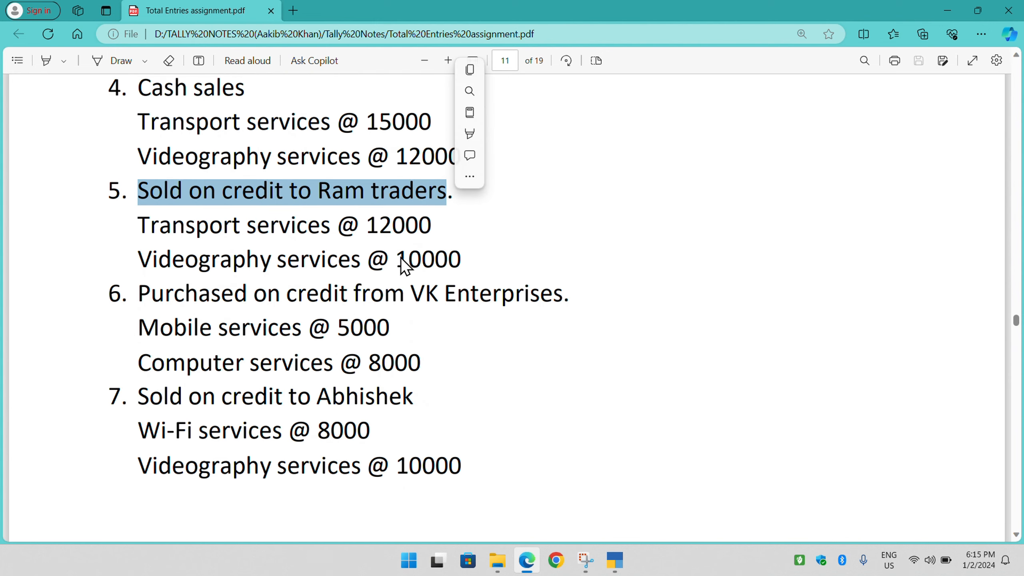
scroll(282, 288, up, 5)
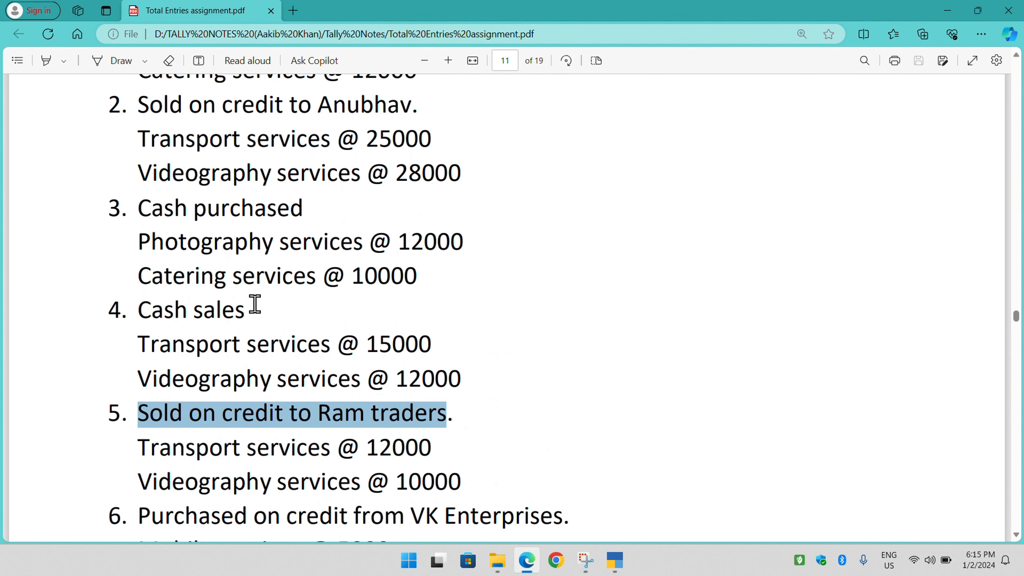
scroll(375, 303, down, 1)
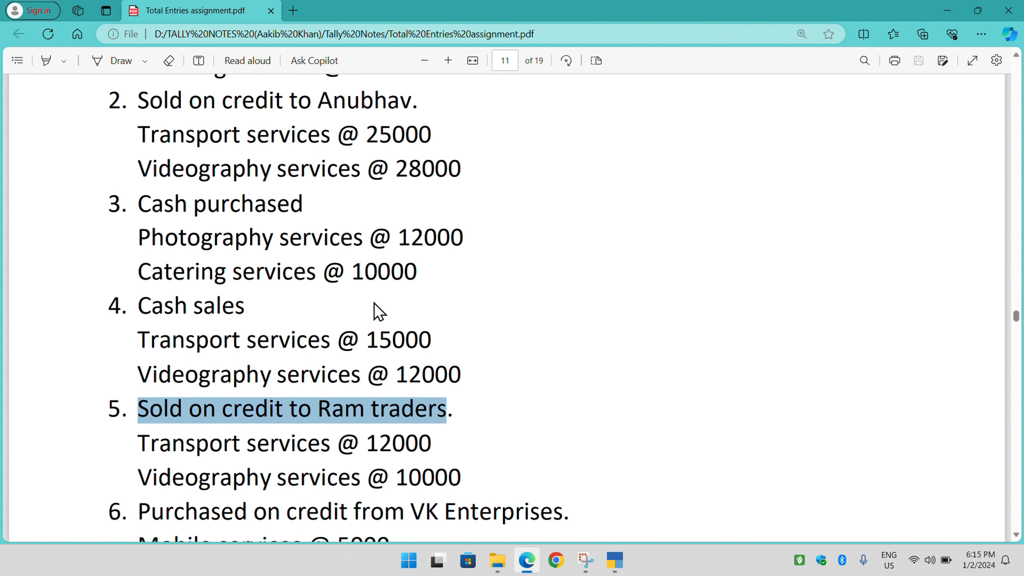
scroll(375, 303, down, 7)
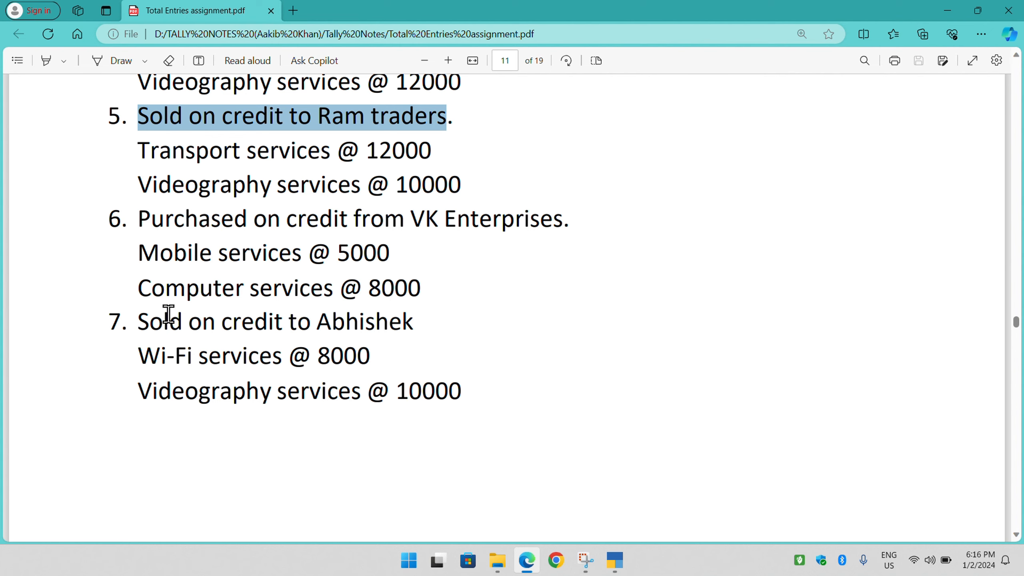
drag(140, 319, 402, 319)
Step: Reread the assignment's purchase and sale entries on page 11 and mark the third entry's heading, Cash purchased
scroll(334, 315, up, 2)
scroll(334, 315, up, 8)
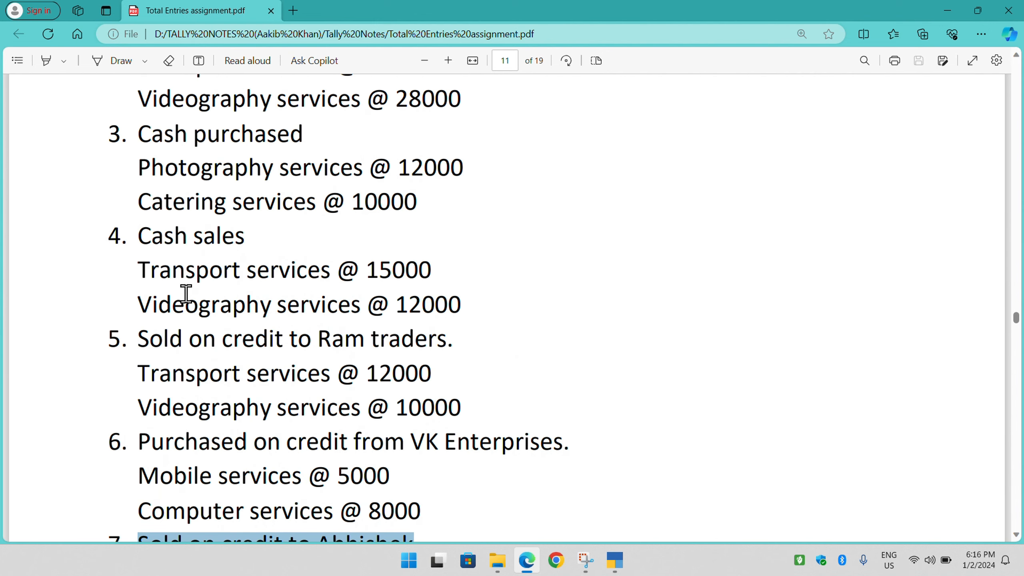
scroll(144, 261, up, 2)
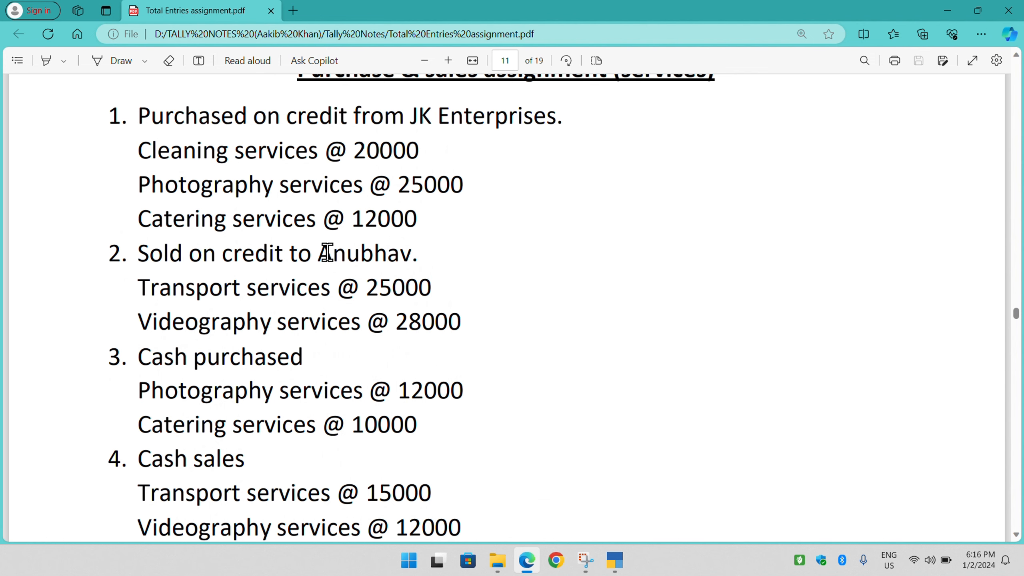
scroll(417, 250, down, 9)
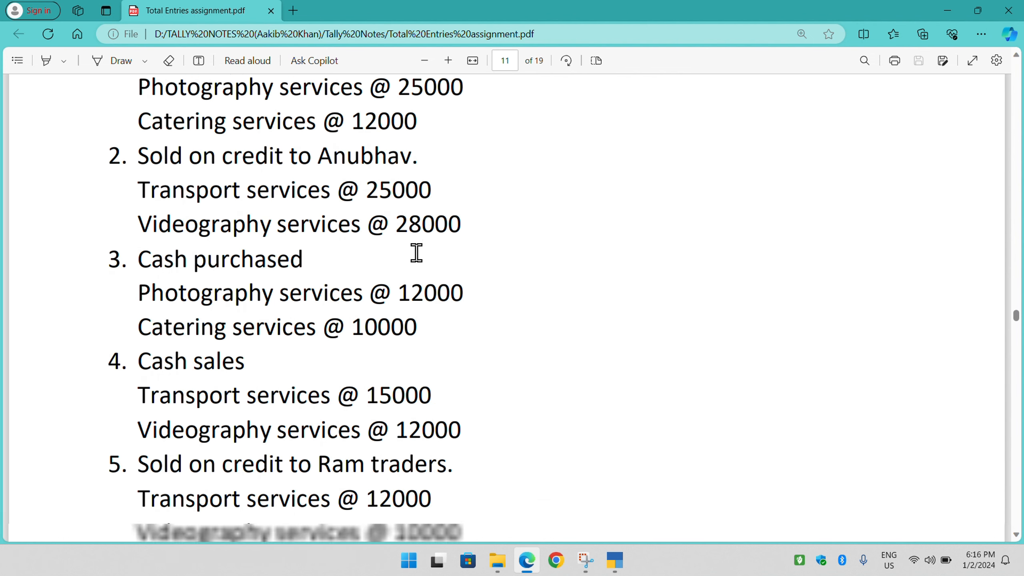
scroll(412, 405, up, 10)
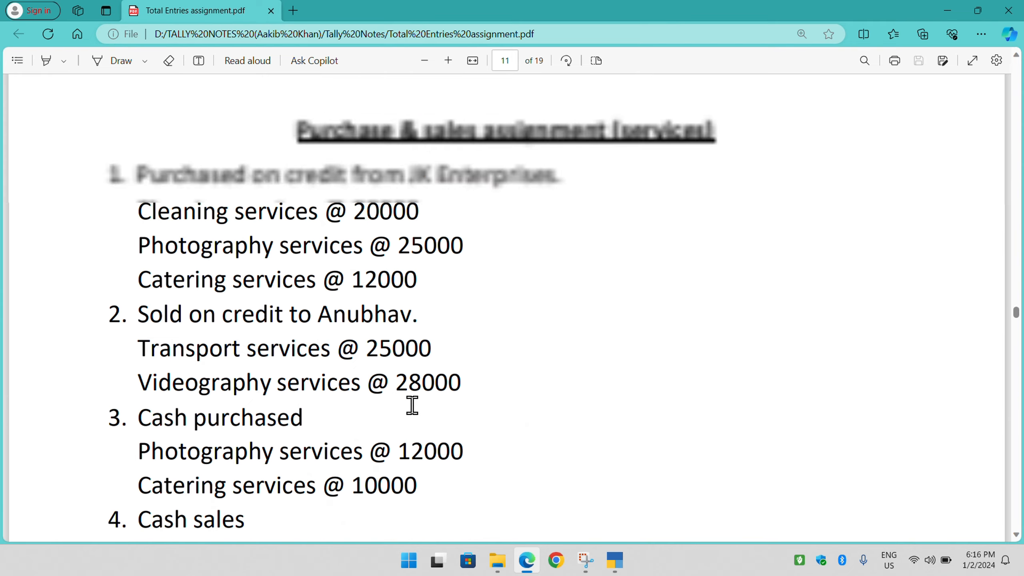
scroll(260, 368, down, 2)
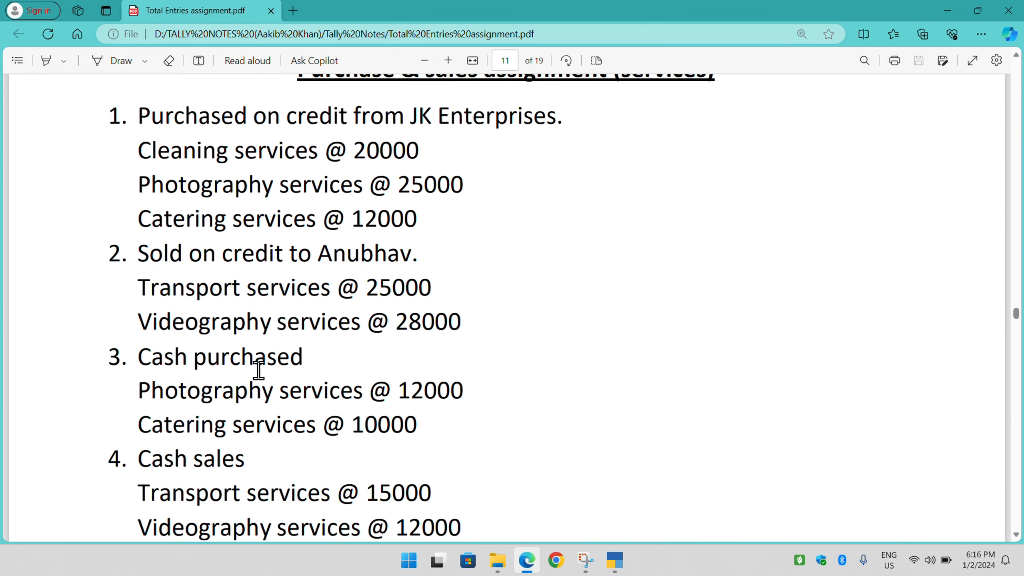
scroll(263, 376, down, 7)
scroll(263, 381, up, 5)
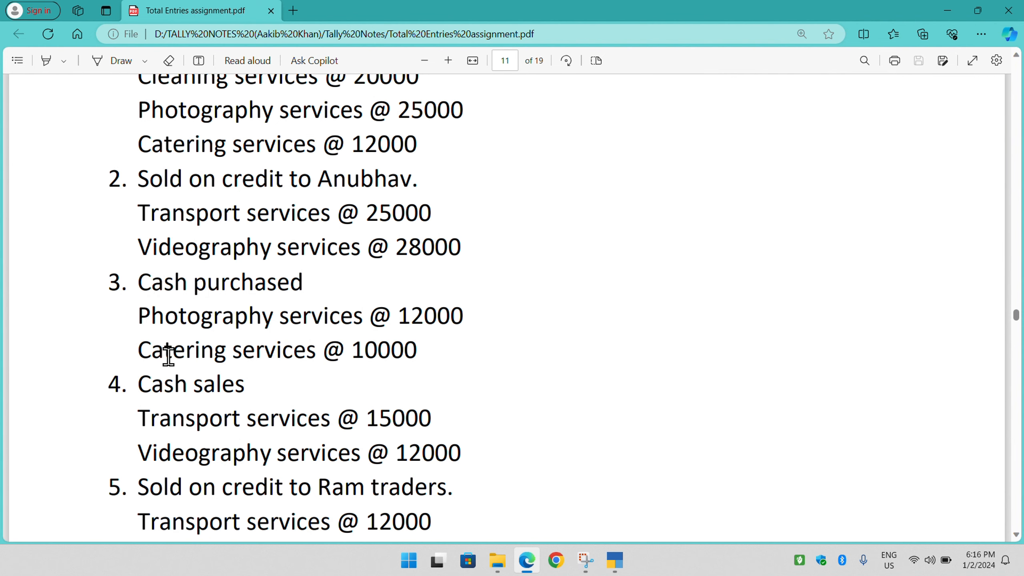
scroll(183, 244, up, 5)
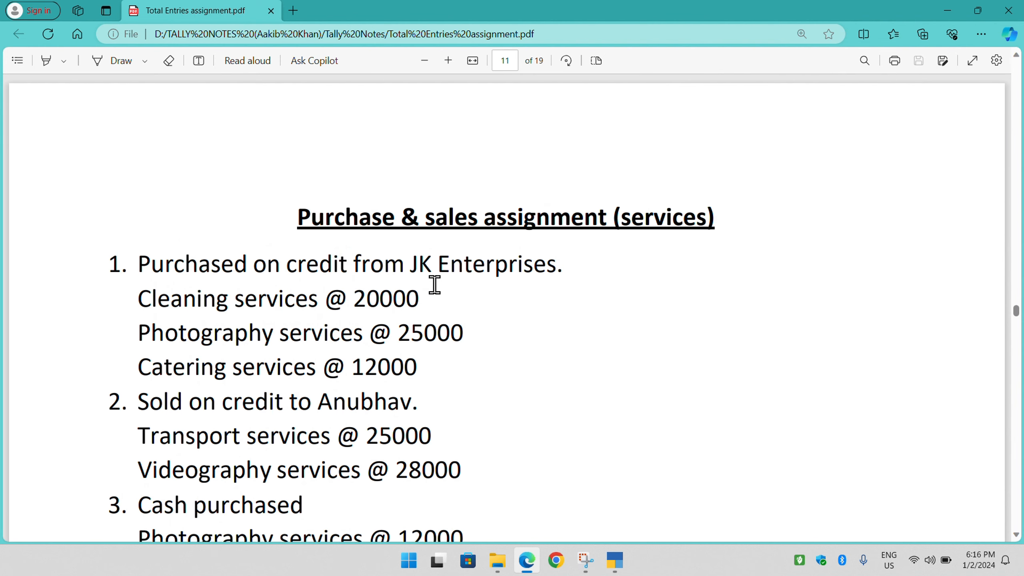
scroll(302, 420, down, 1)
scroll(302, 418, down, 5)
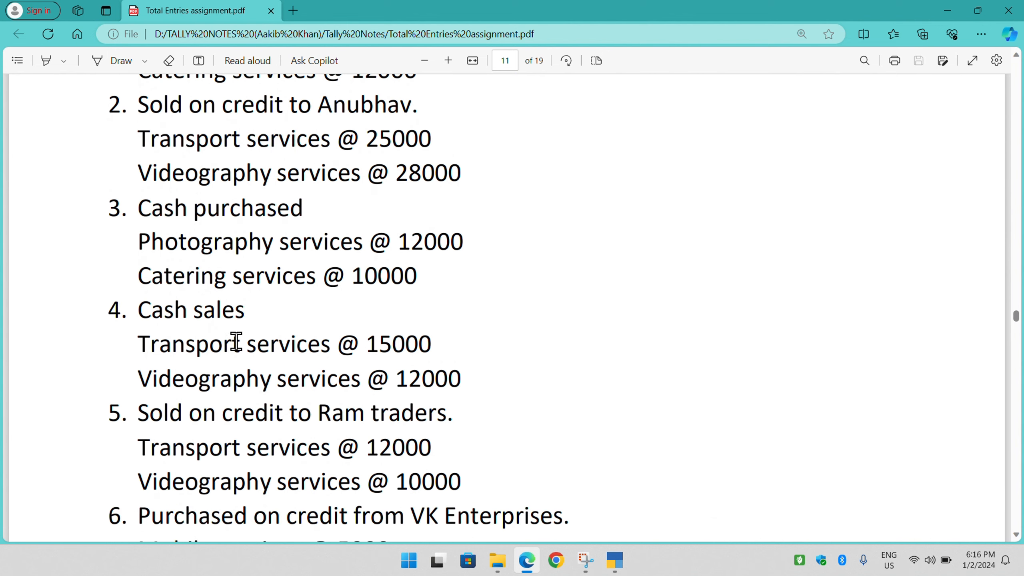
scroll(294, 359, down, 4)
scroll(297, 360, down, 4)
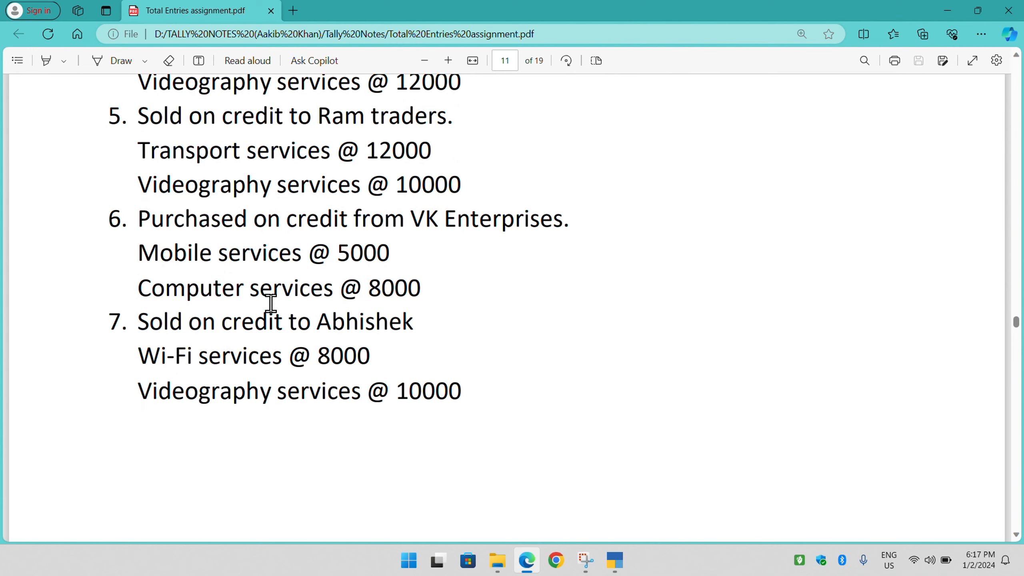
scroll(283, 284, up, 3)
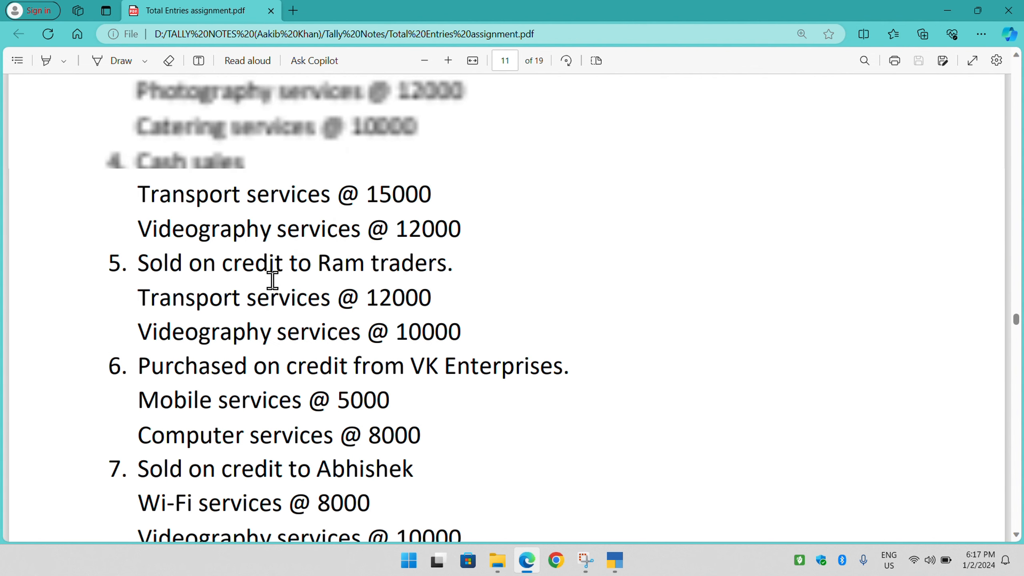
scroll(272, 283, up, 2)
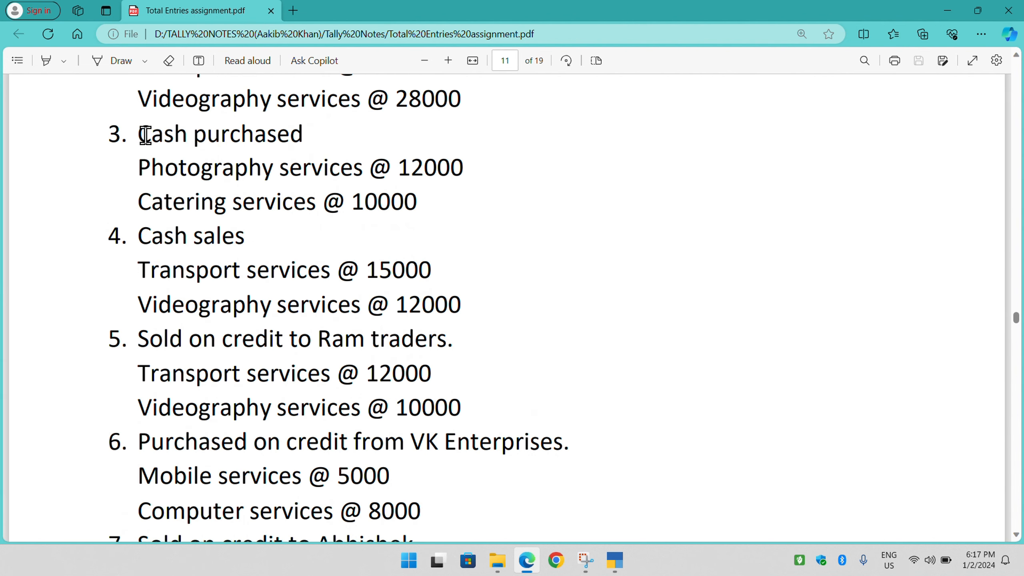
drag(142, 133, 221, 133)
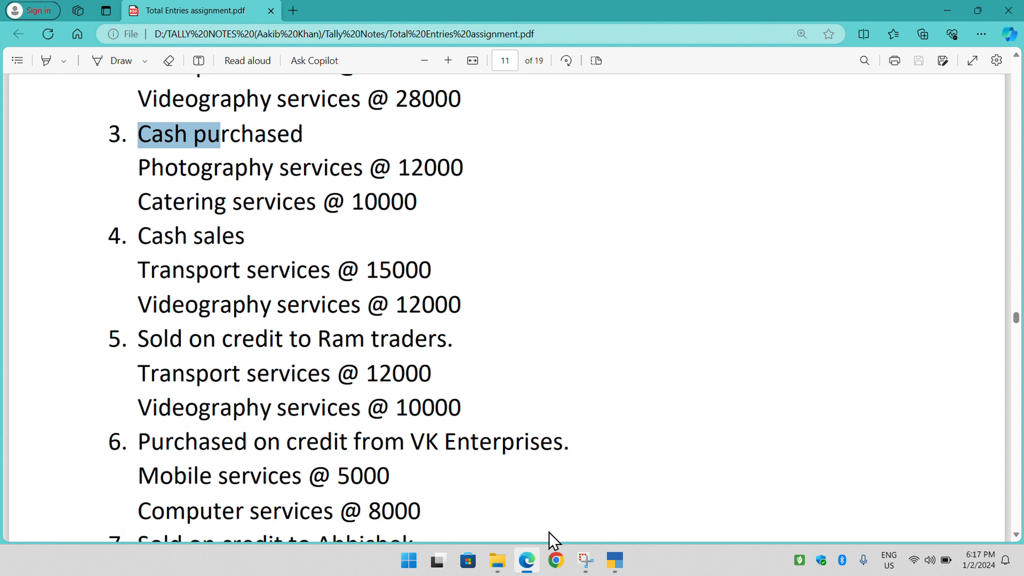
Step: Switch to TallyPrime and start a Purchase voucher with Cash as the party account, leaving the dispatch and party details blank
click(606, 566)
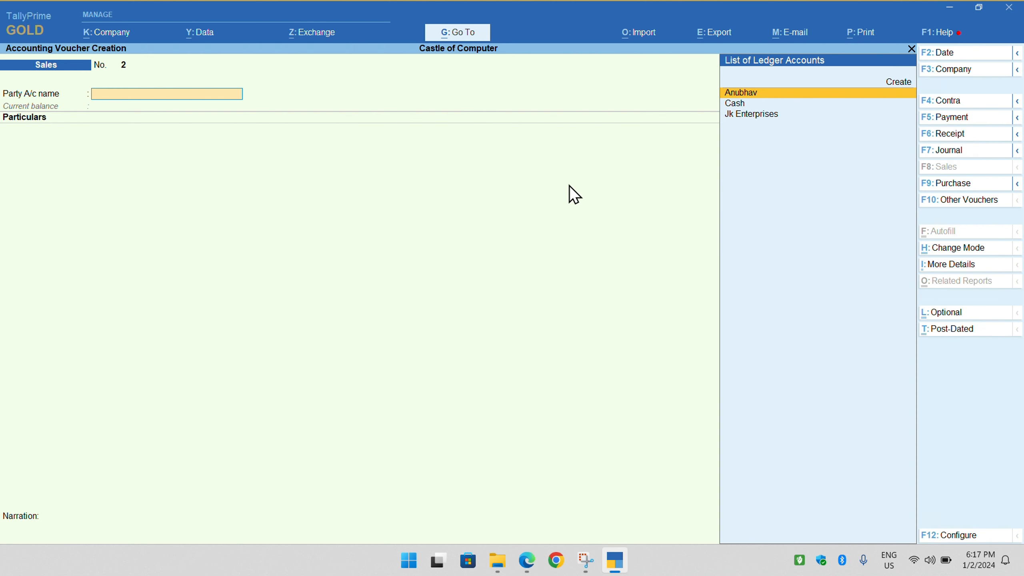
key(Down)
key(Return)
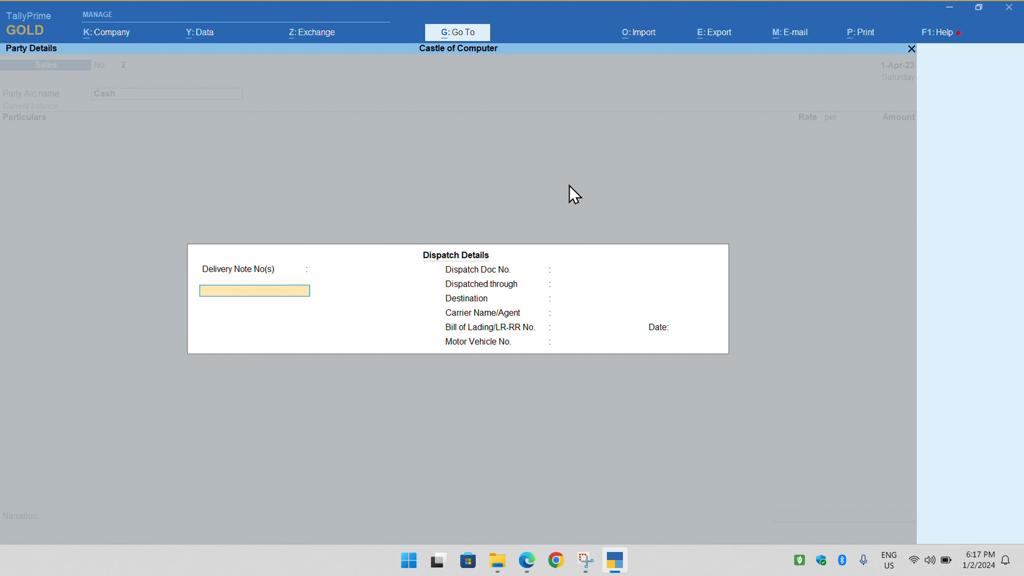
key(ctrl+a)
key(ctrl+a)
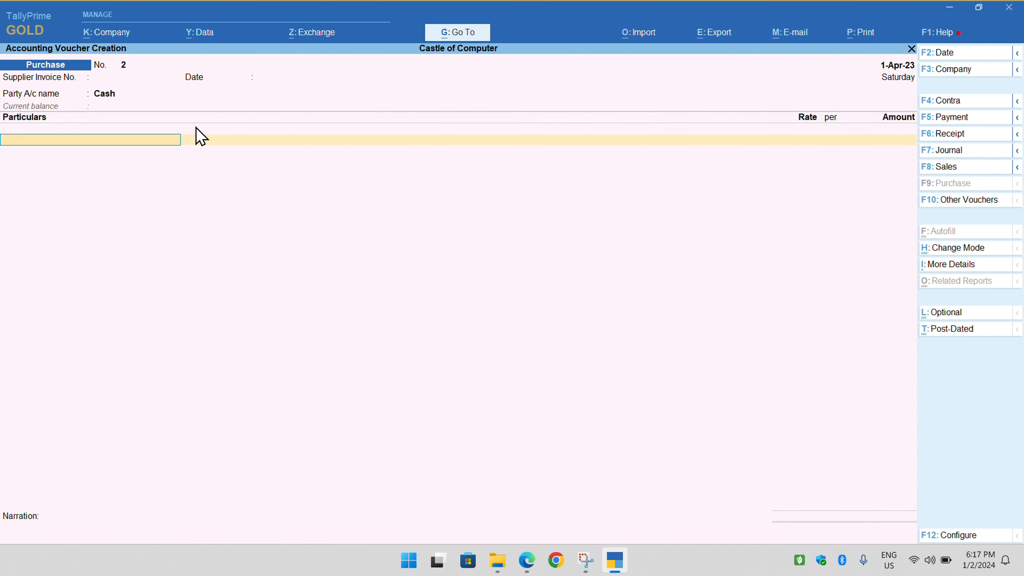
Step: Check the third entry in the assignment PDF and add Photography Services to the Purchase voucher with an amount of 12,000
key(alt+Tab)
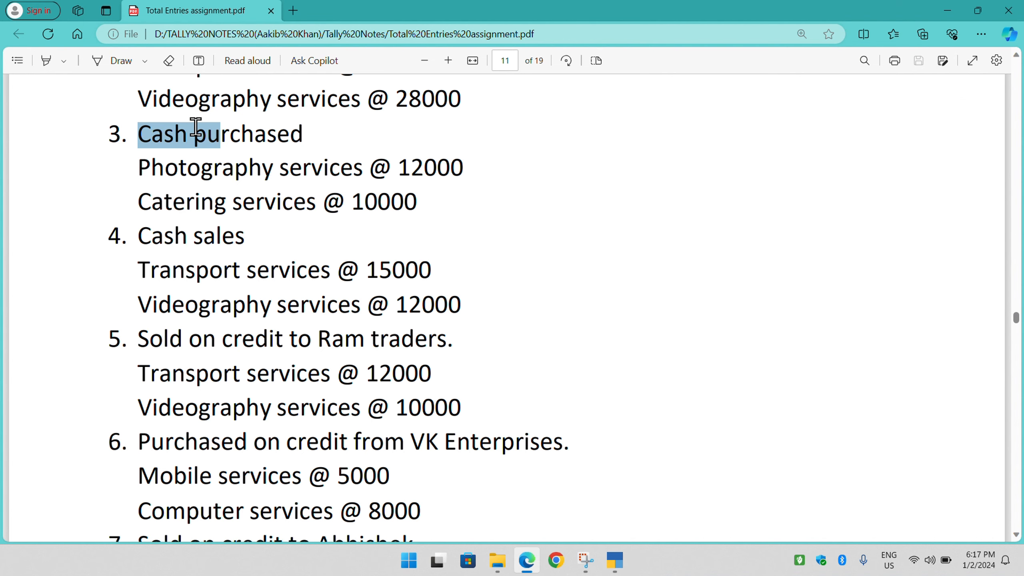
click(193, 163)
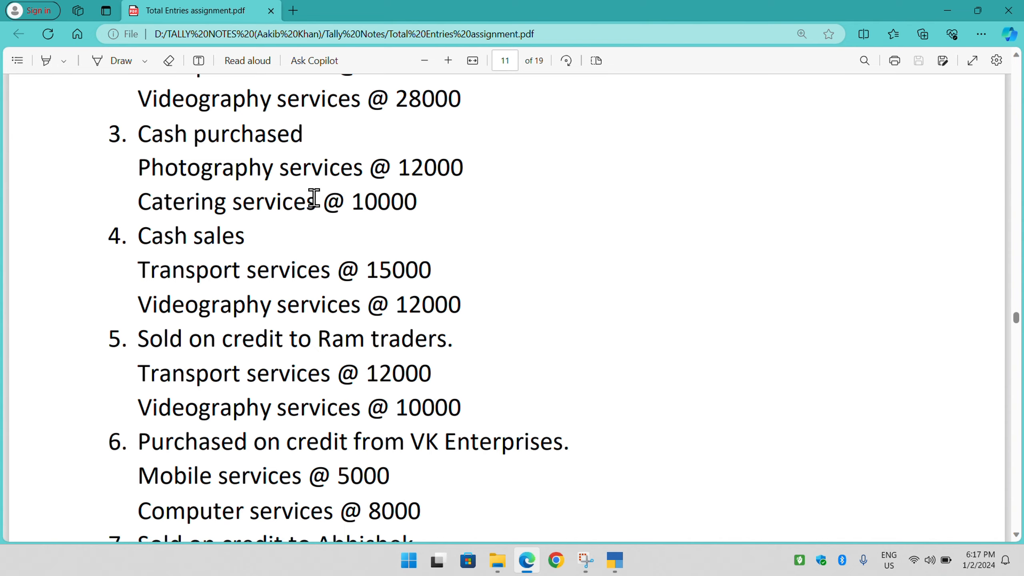
key(alt+Tab)
key(Down)
key(Down)
key(Down)
key(Down)
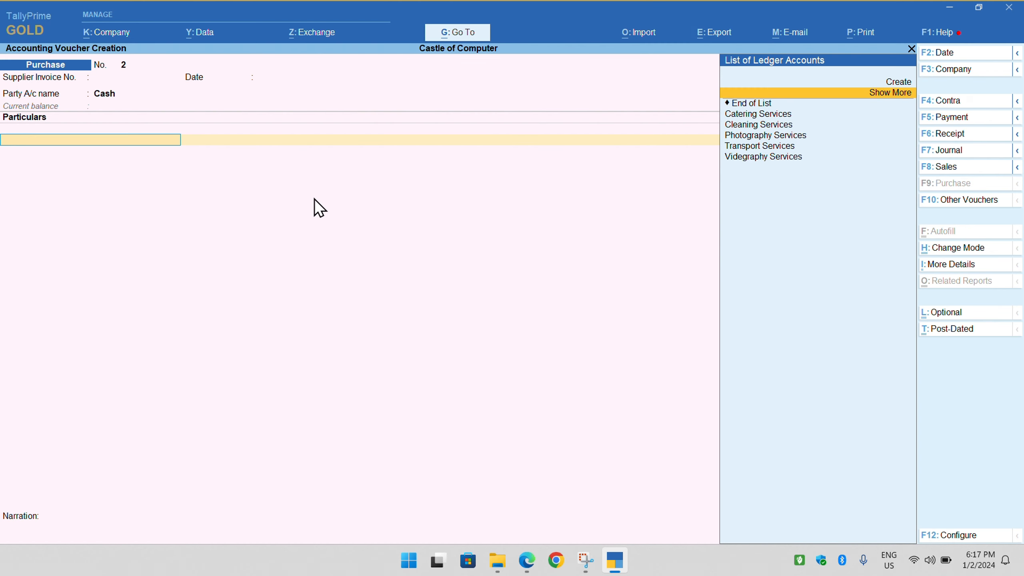
key(Return)
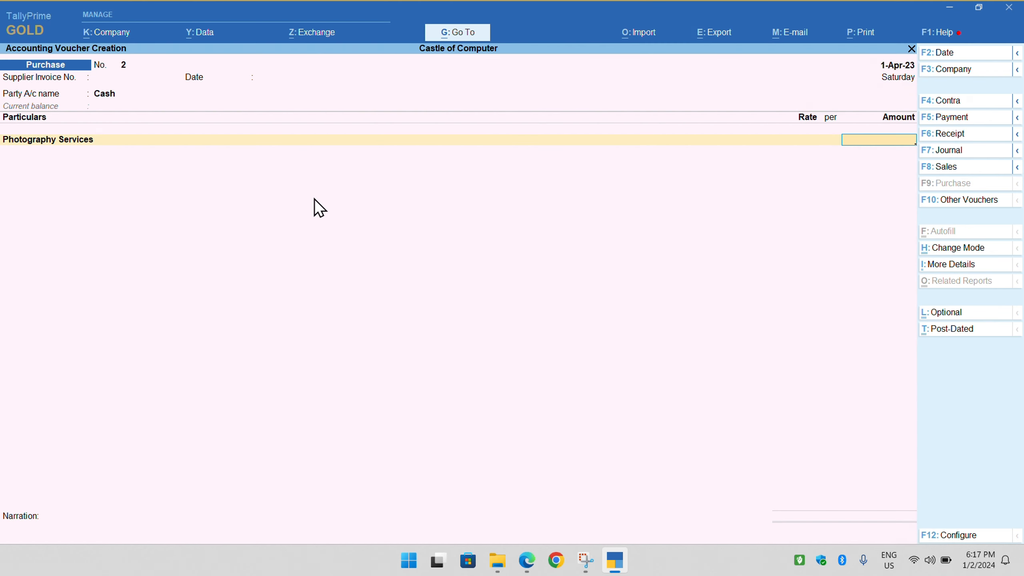
text(12,000)
key(Return)
Step: Recheck the third entry in the assignment PDF, add Catering Services at 12,000 to the Purchase voucher and save it
key(alt+Tab)
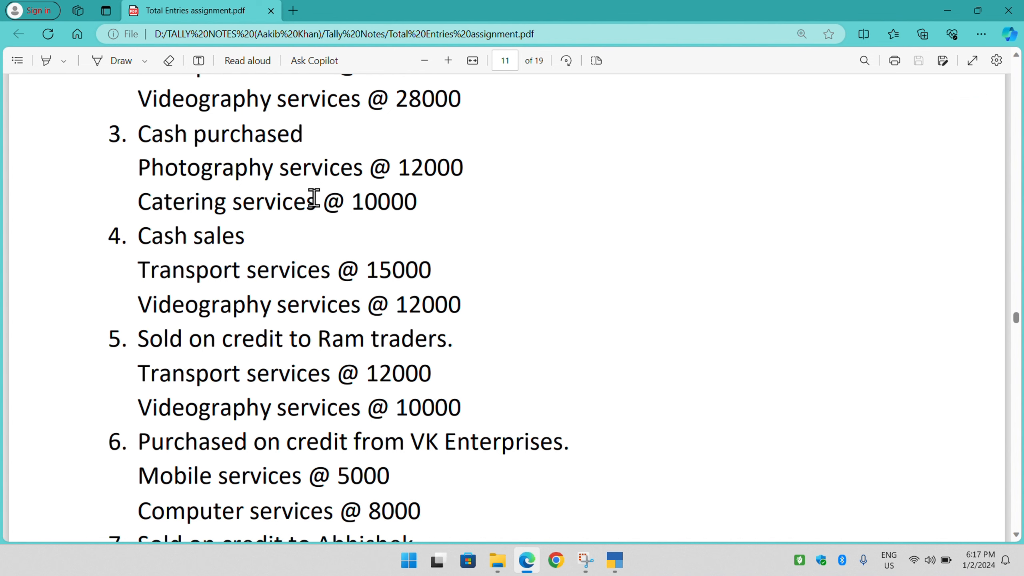
key(alt+Tab)
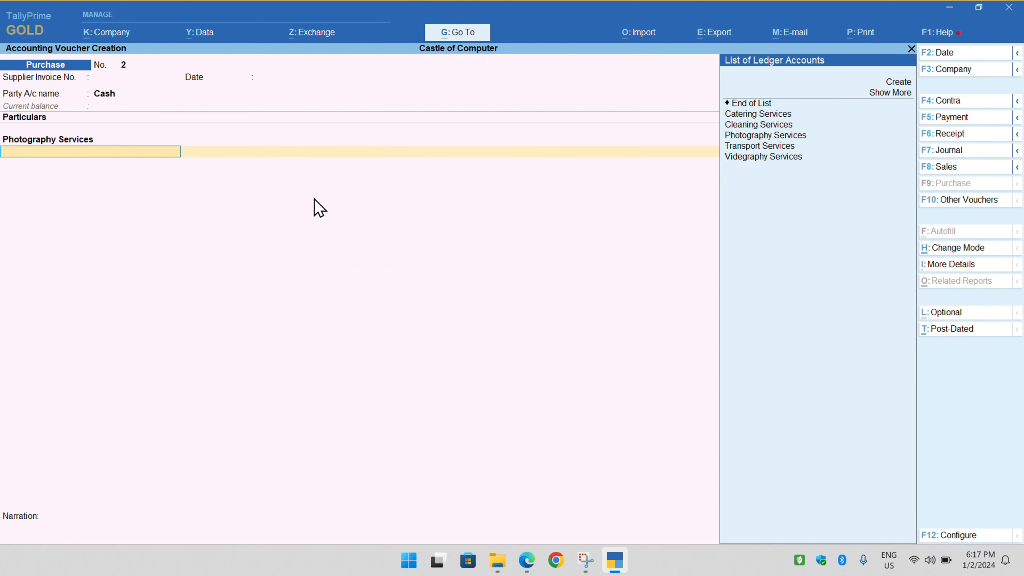
key(Down)
key(Return)
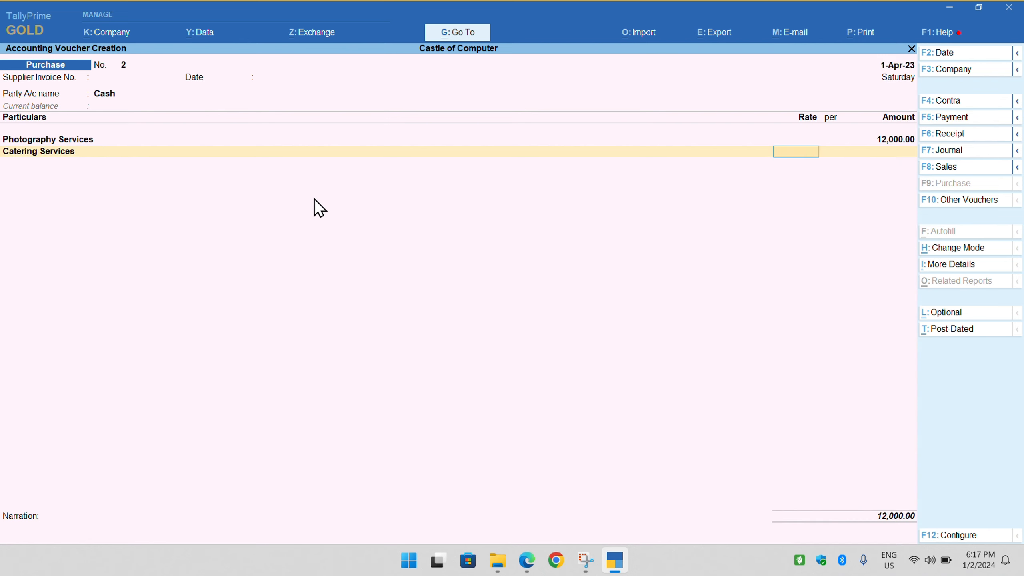
key(Return)
text(12,000)
key(Return)
key(Return)
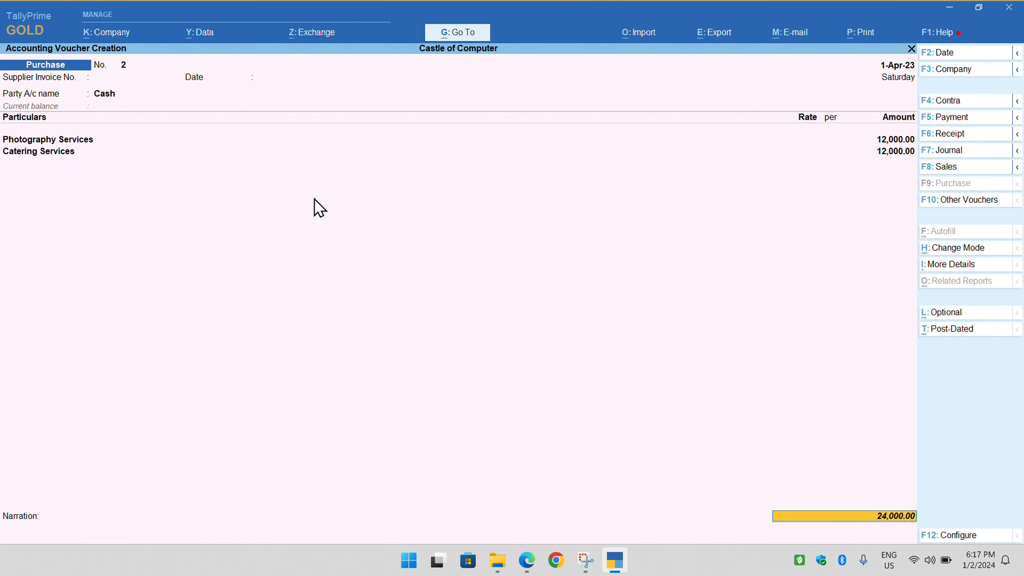
key(Return)
key(Return)
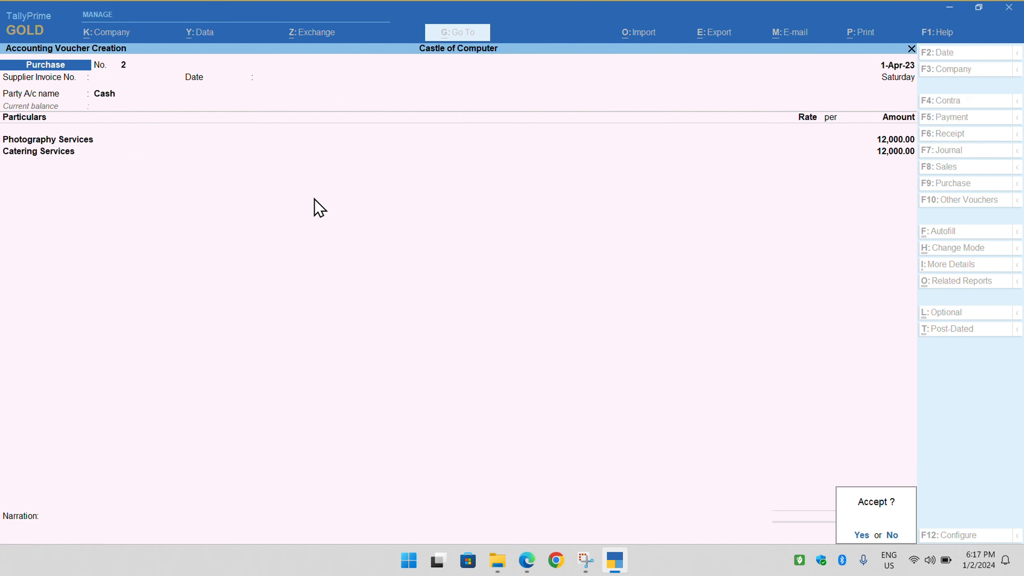
key(Return)
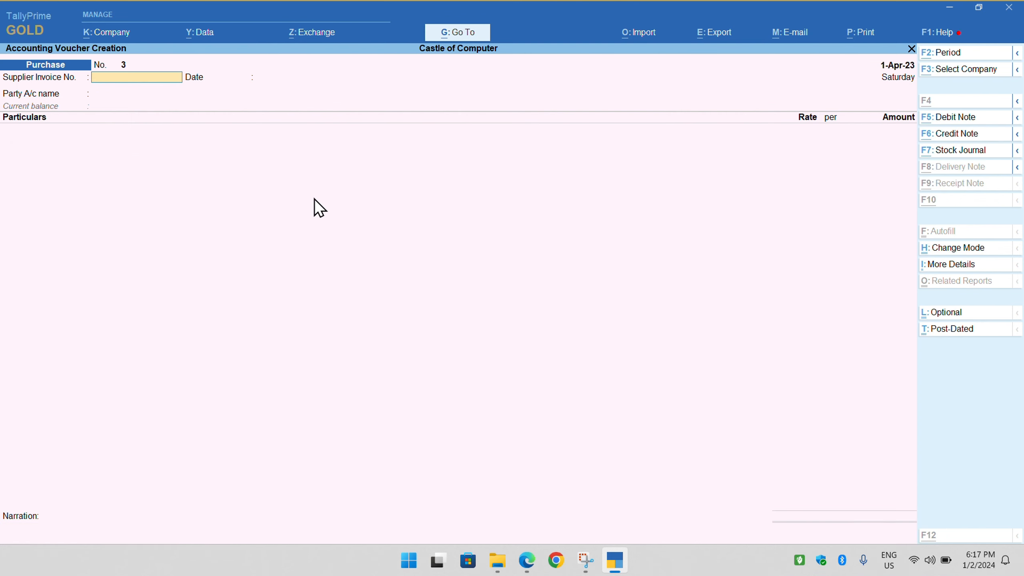
Step: Mark the whole fourth entry, Cash sales of Transport and Videography services, in the assignment PDF and return to TallyPrime
key(alt+Tab)
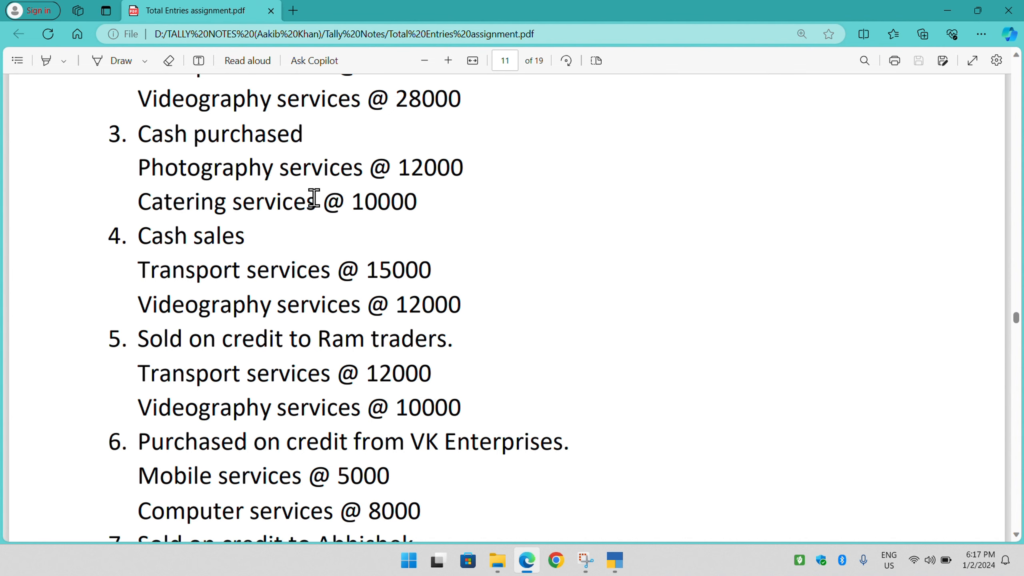
drag(133, 237, 471, 314)
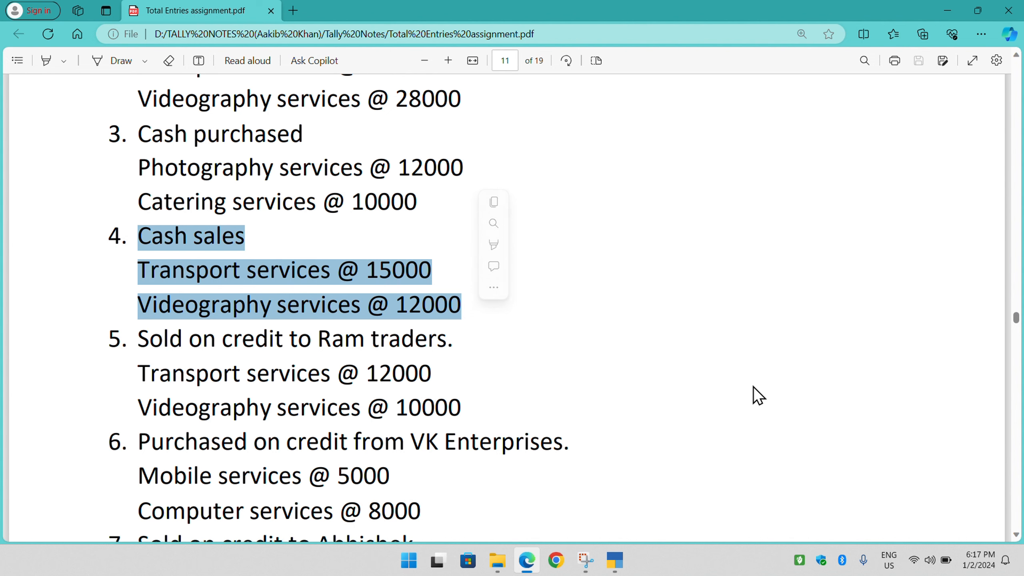
key(alt+Tab)
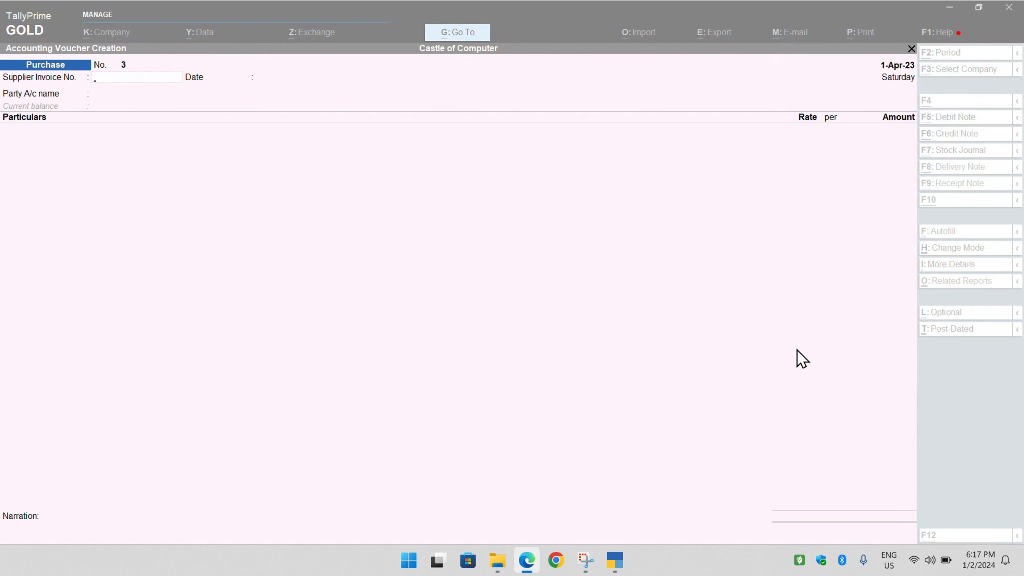
Step: Select Cash as the party account in the new voucher and abandon its receipt details form
key(Return)
key(Return)
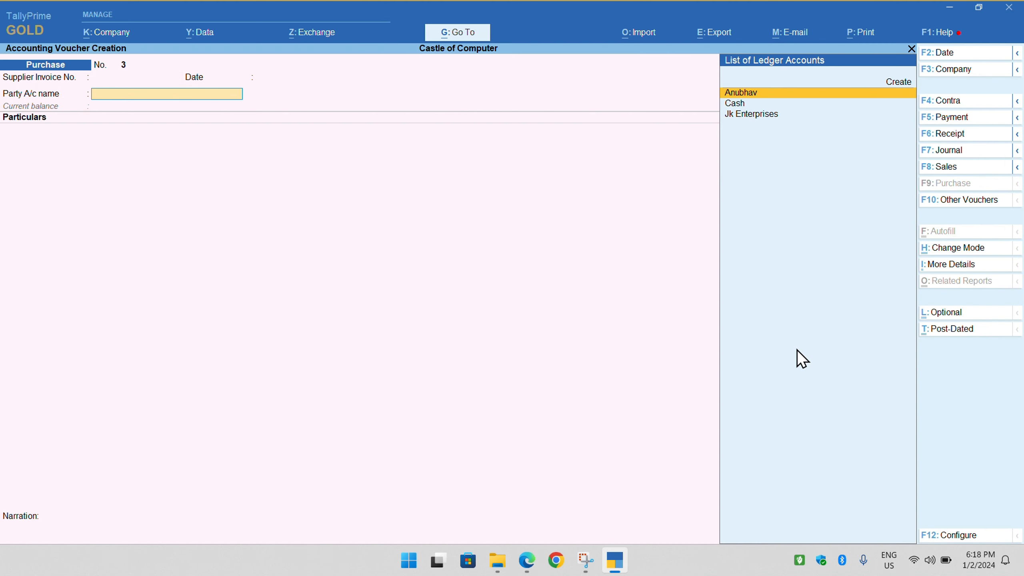
key(Down)
key(Return)
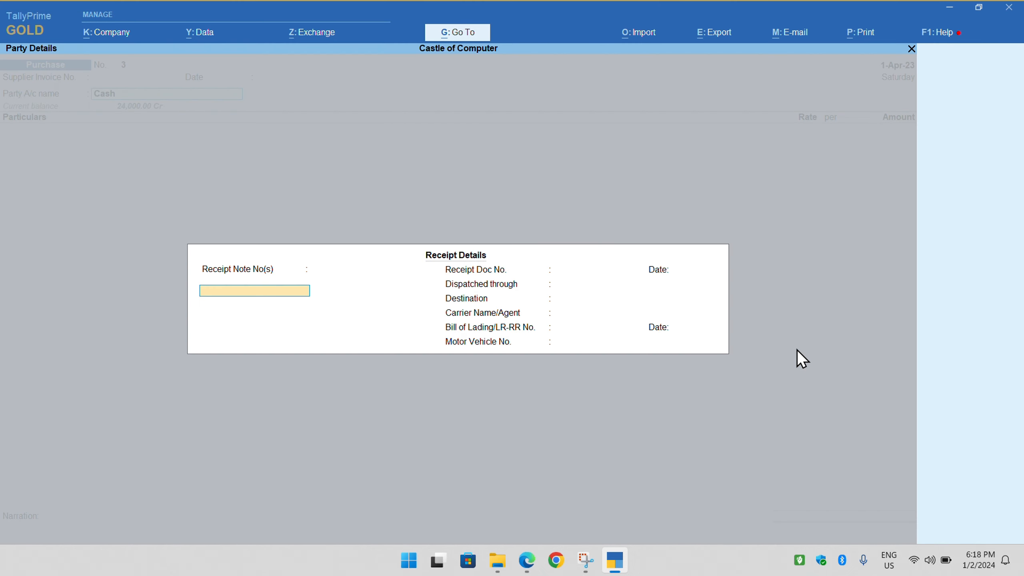
key(Escape)
key(y)
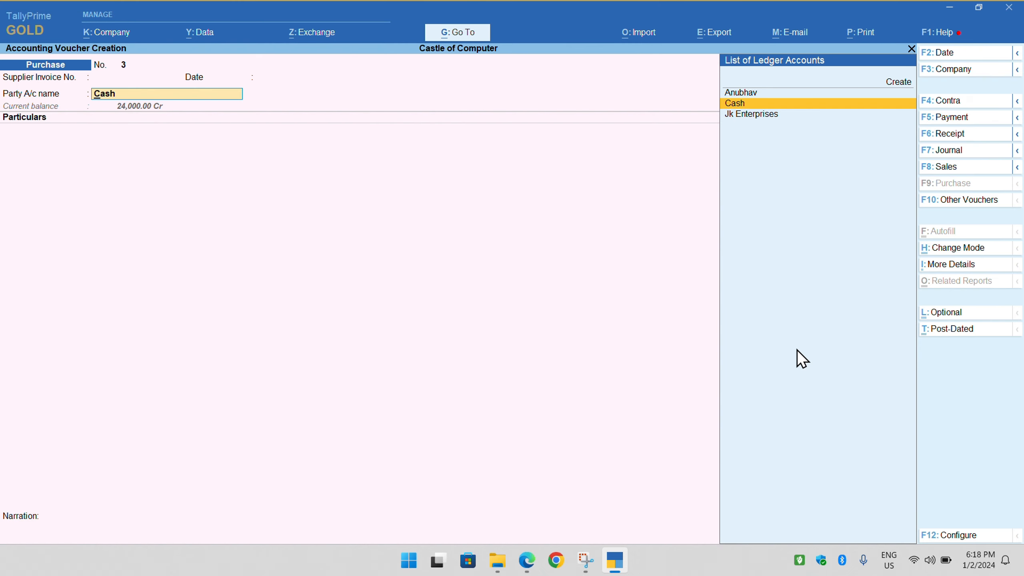
Step: Change the voucher type to Sales with Cash as the party account, leaving the dispatch and party details blank
click(934, 170)
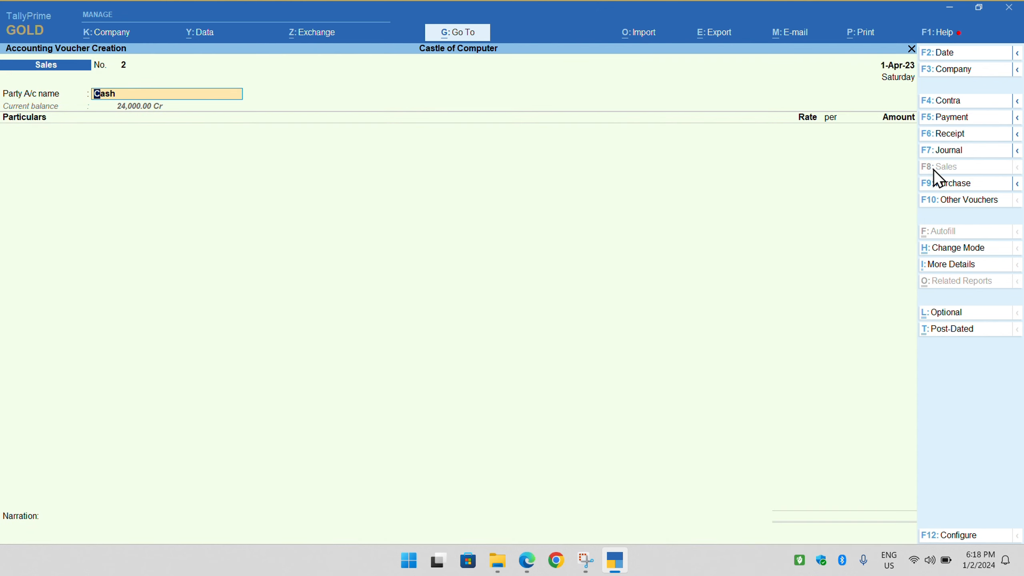
key(Return)
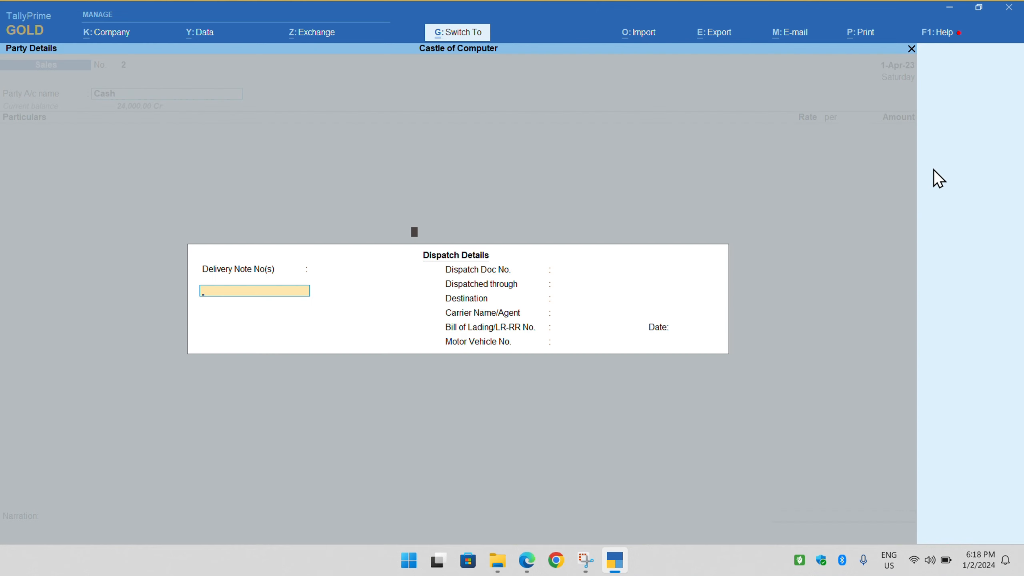
key(ctrl+a)
key(ctrl+a)
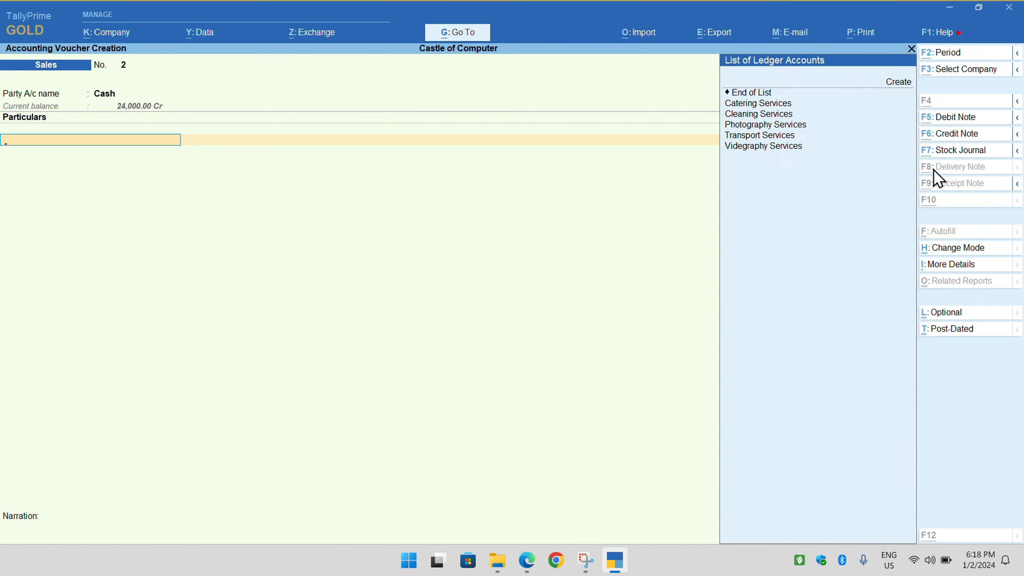
Step: Check the fourth entry in the assignment PDF and add Transport Services to the Sales voucher with an amount of 15,000
key(alt+Tab)
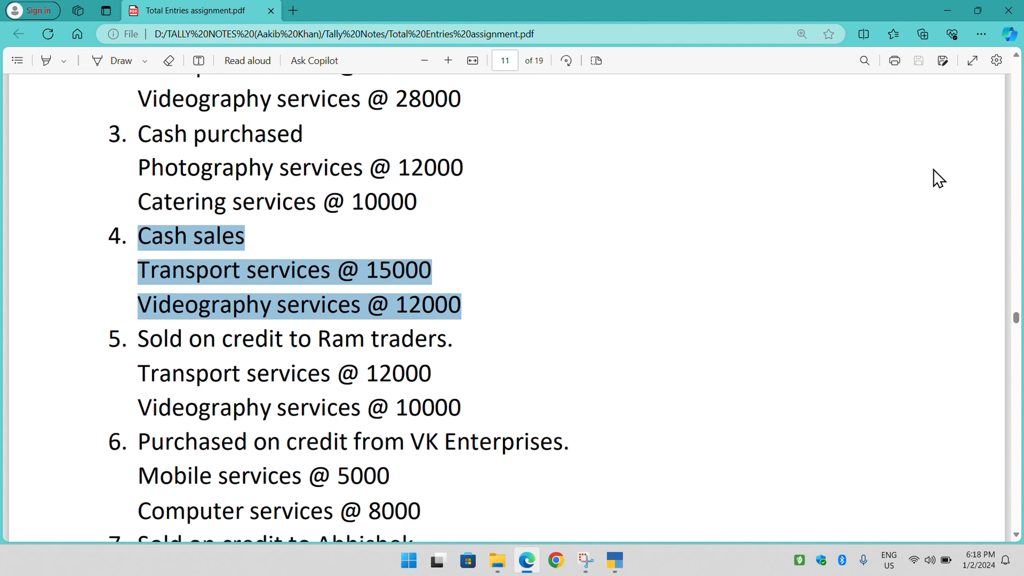
key(alt+Tab)
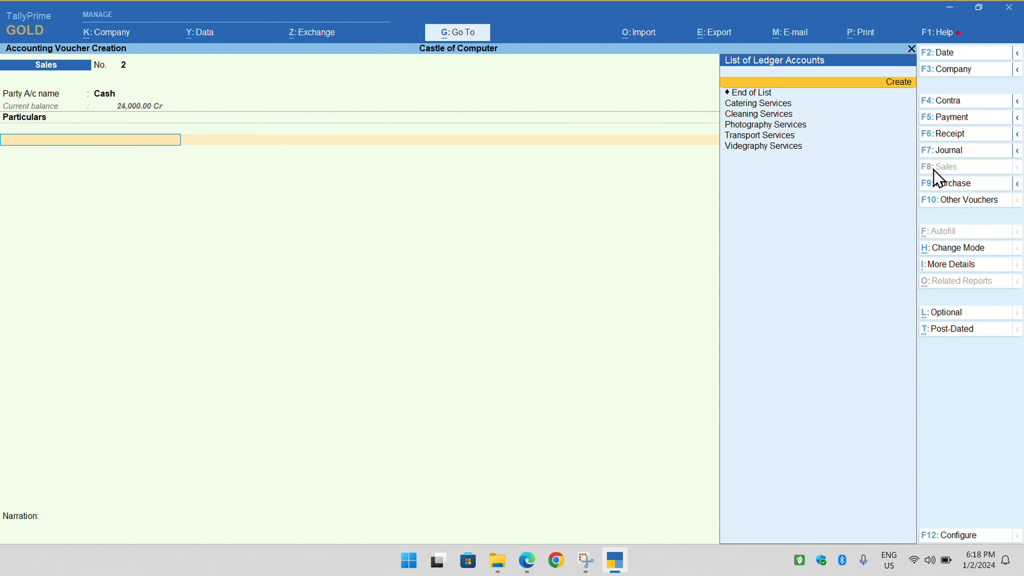
key(Down)
key(Down)
key(Down)
key(Down)
key(Down)
key(Return)
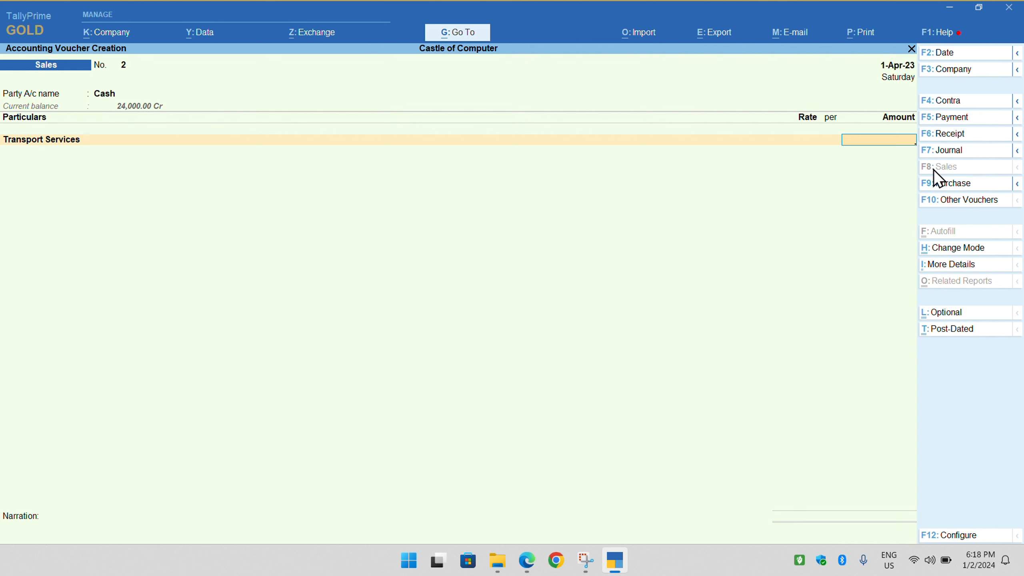
key(alt+Tab)
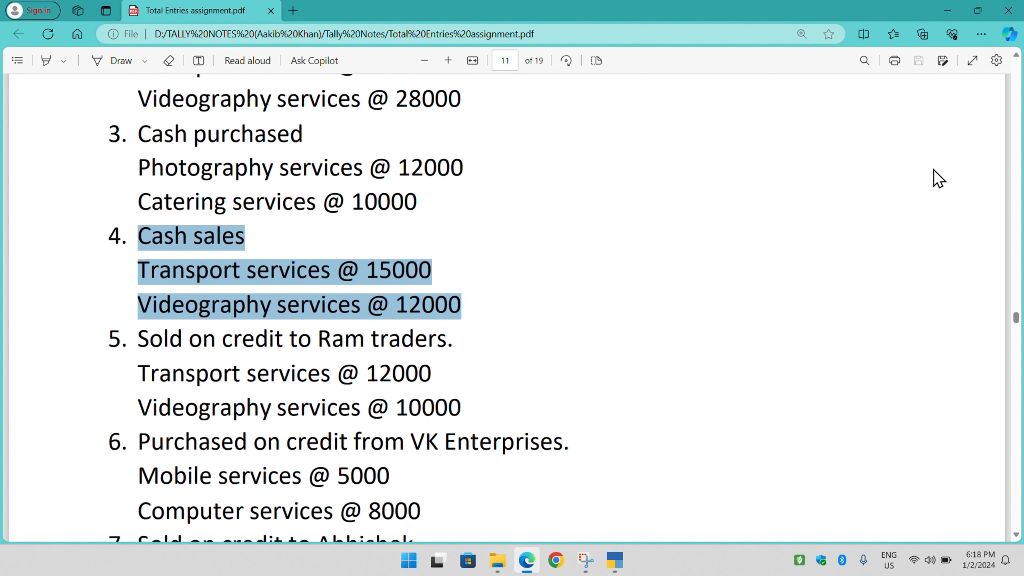
key(alt+Tab)
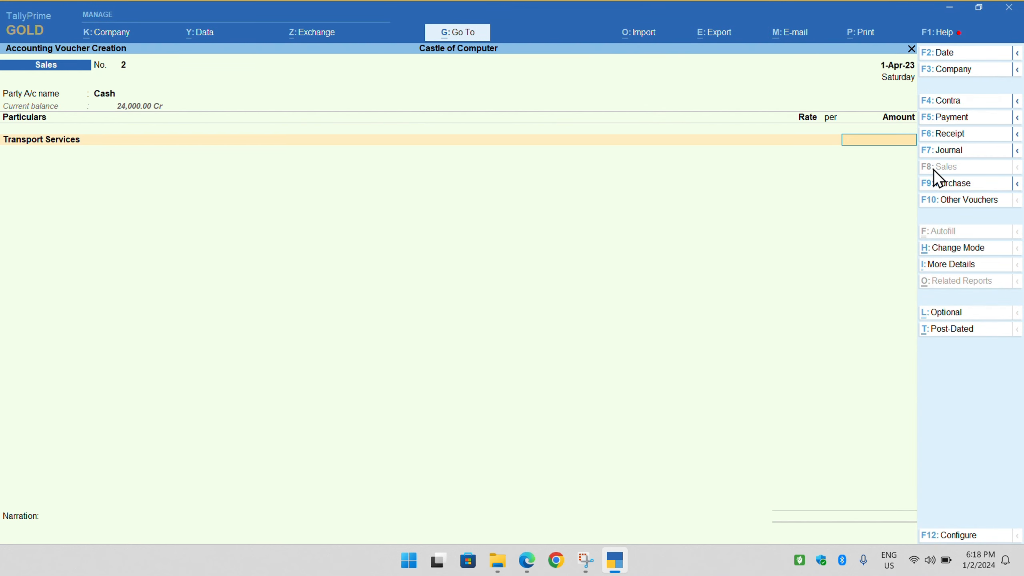
text(15,000)
key(Return)
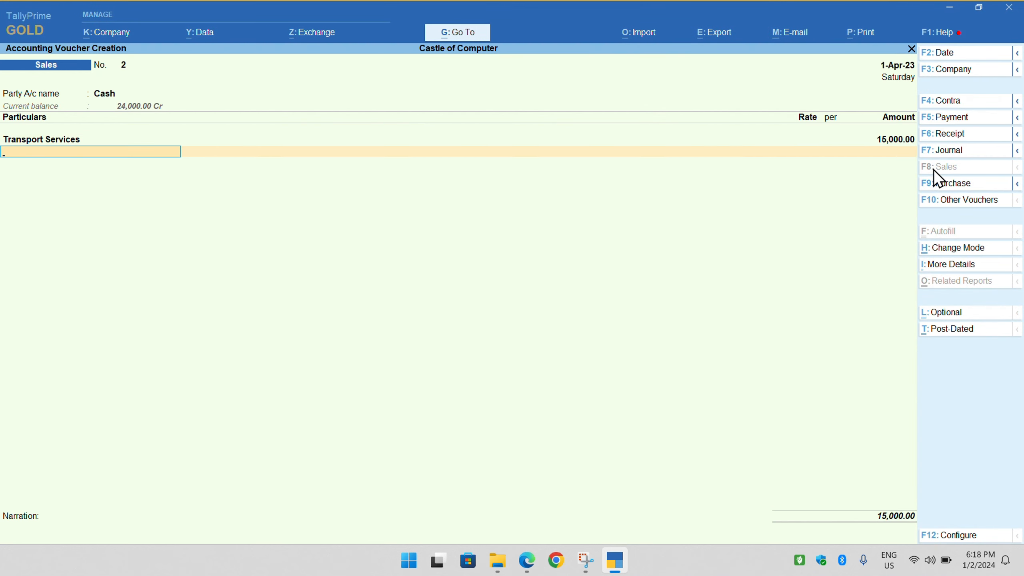
Step: Recheck the fourth entry in the PDF and add Videgraphy Services to the Sales voucher with an amount of 12,000
key(alt+Tab)
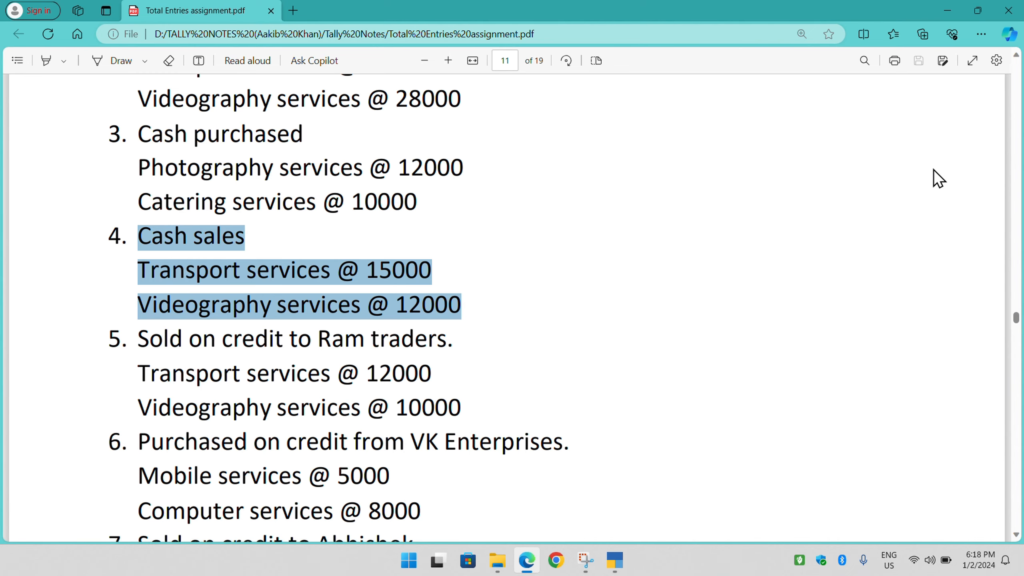
key(alt+Tab)
key(Down)
key(Down)
key(Down)
key(Down)
key(Down)
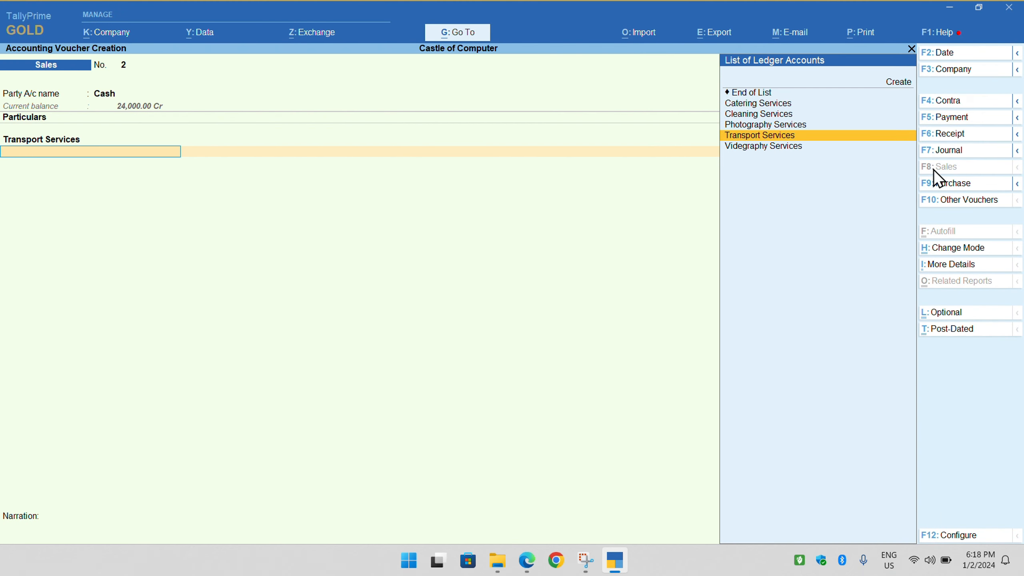
key(Down)
key(Return)
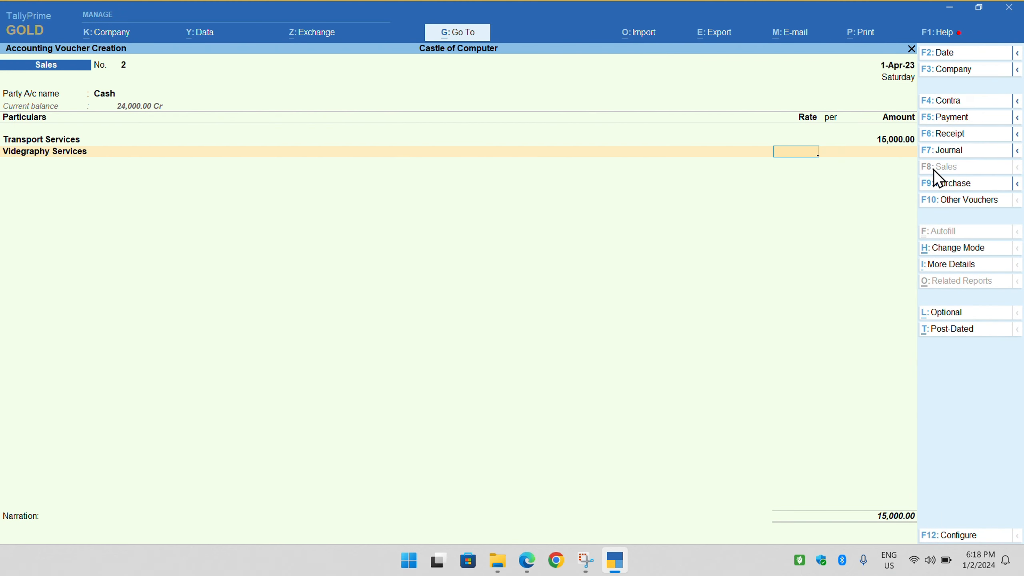
key(Return)
text(12,000)
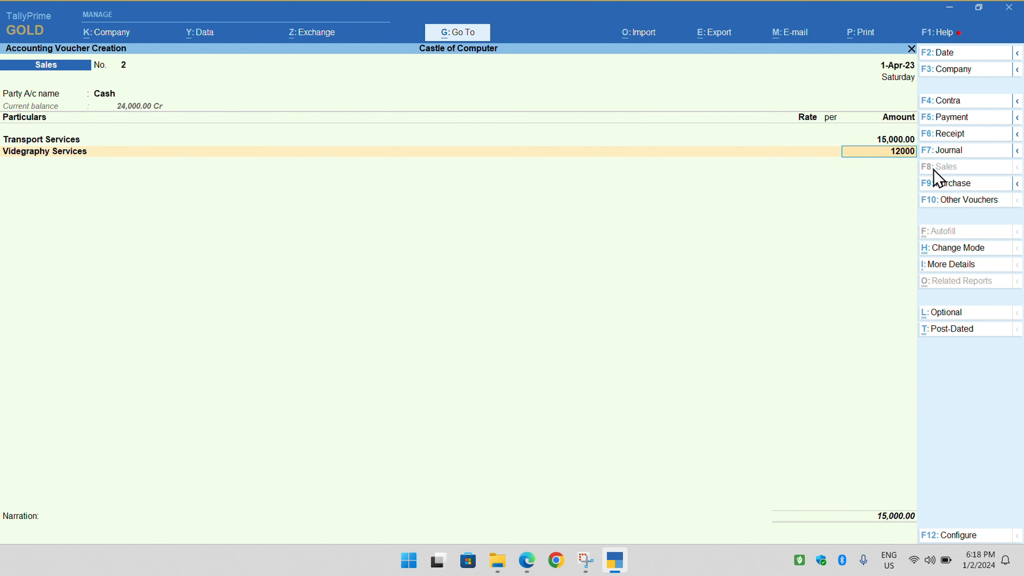
key(Return)
Step: Leave the narration blank and save the cash Sales voucher
key(Return)
key(Return)
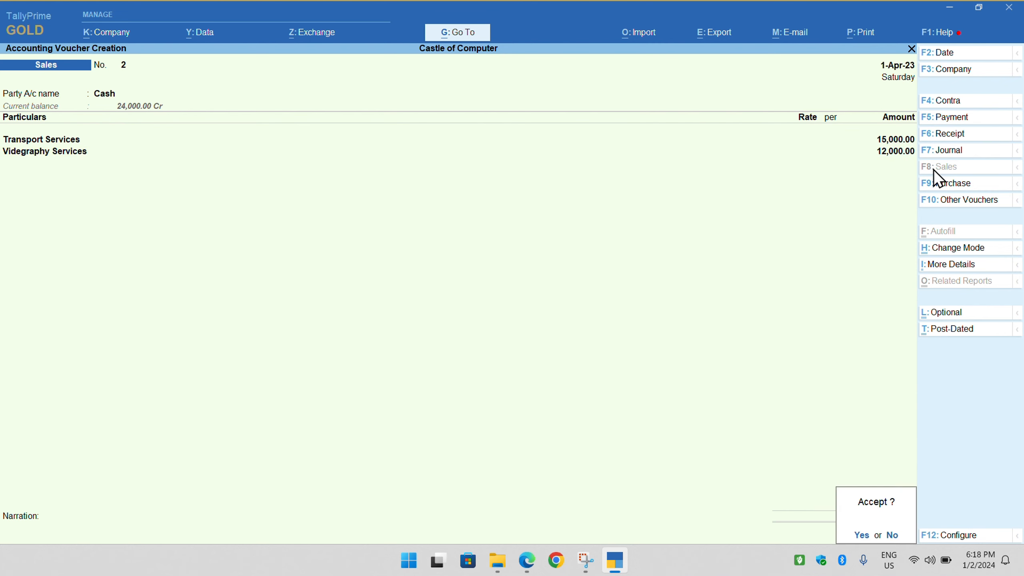
key(Return)
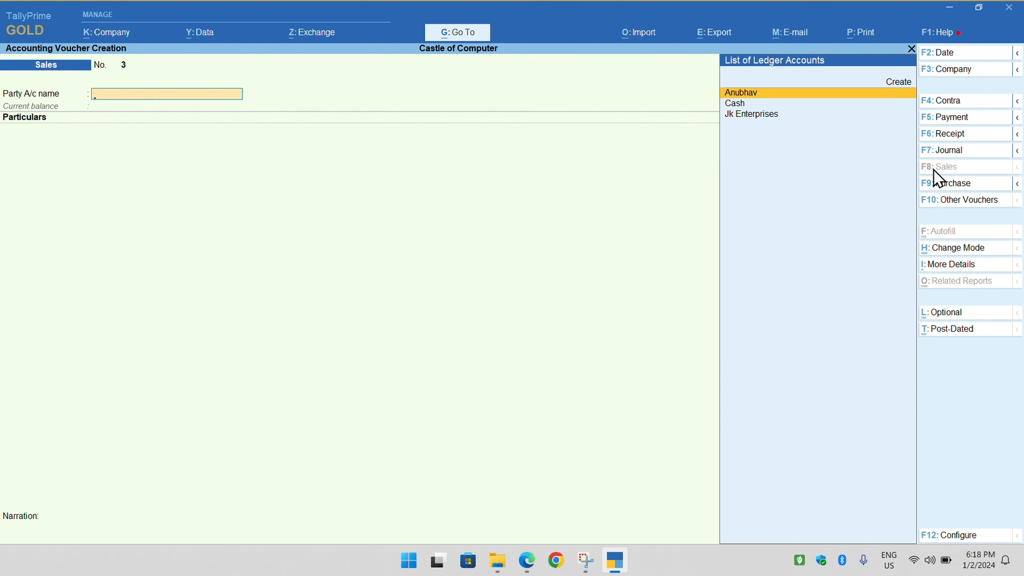